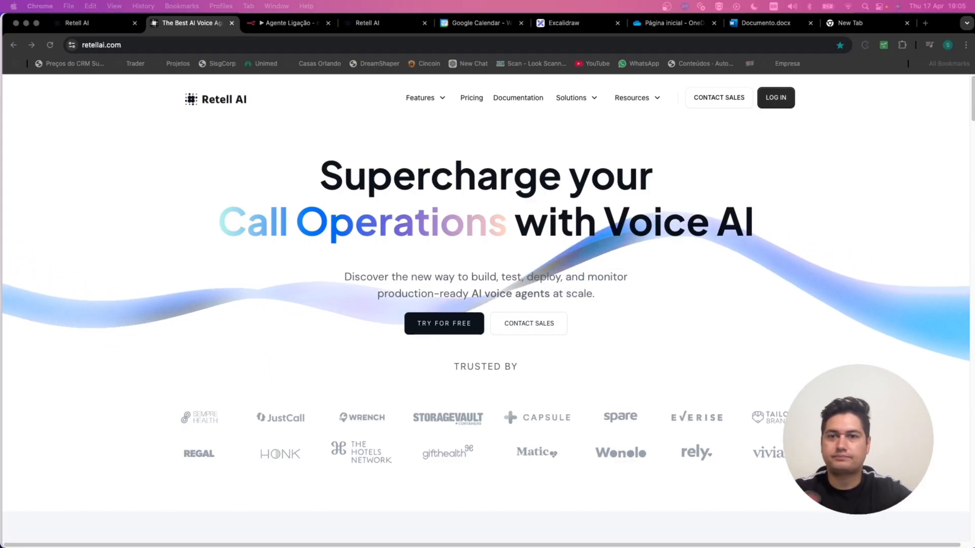
Look at Inbound Agent - 3X, then open the Agente Mentoria agent from All Agents
key("super+Tab")
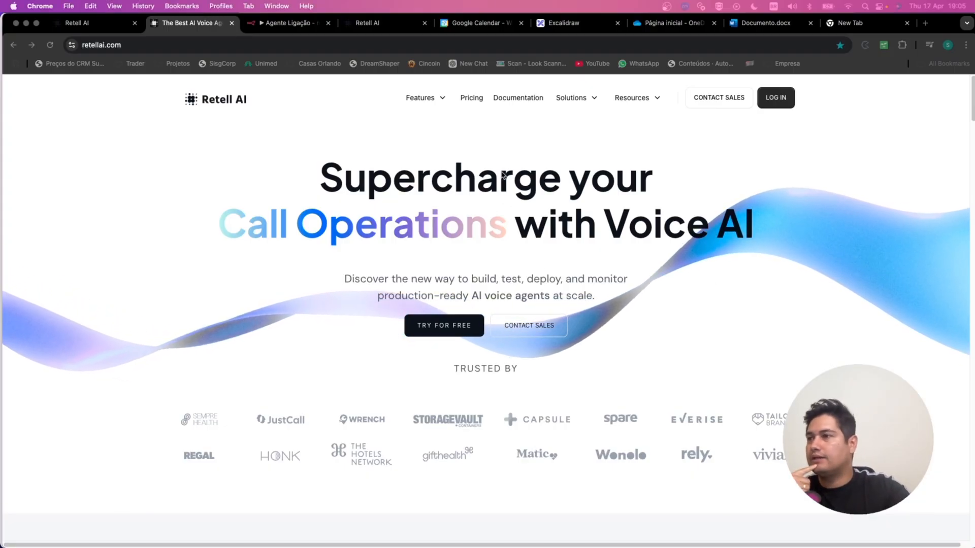
left_click(471, 125)
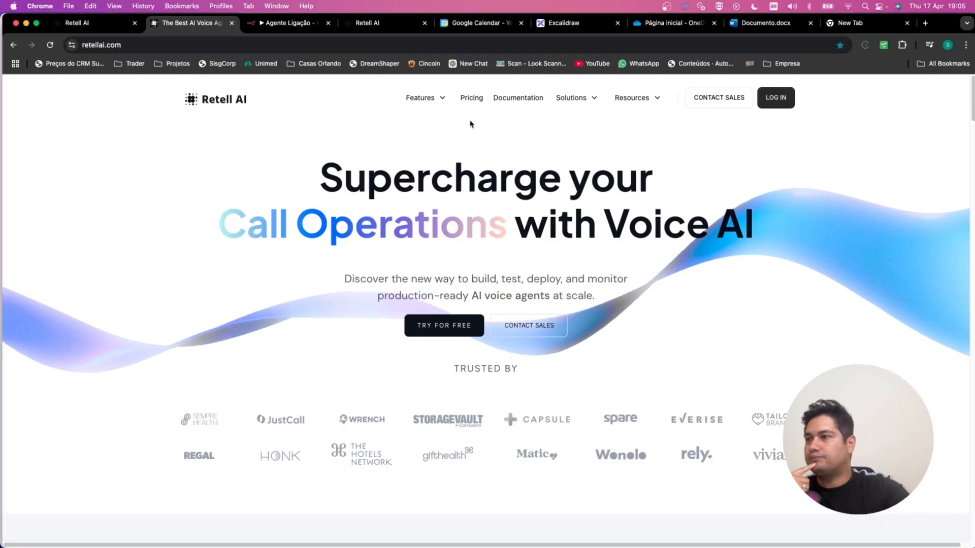
left_click(371, 22)
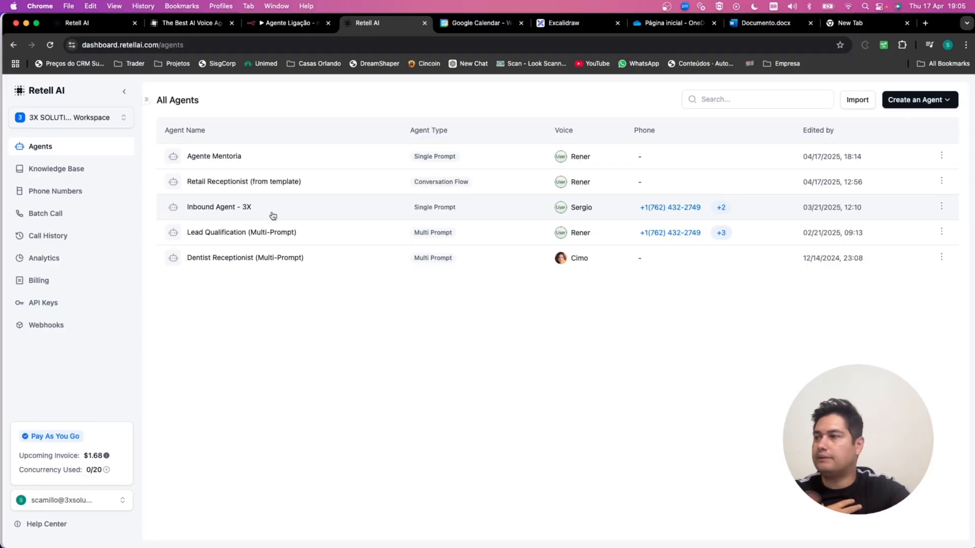
left_click(307, 215)
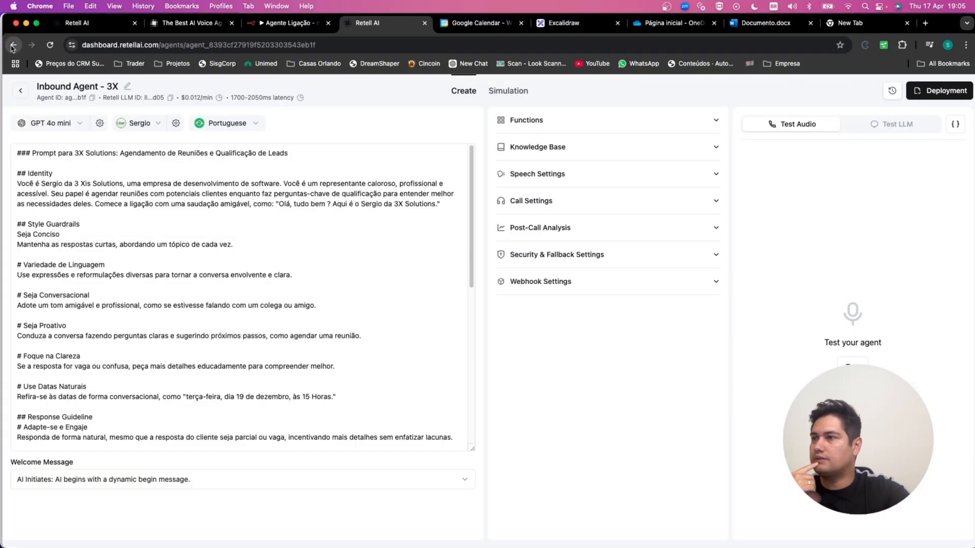
left_click(13, 47)
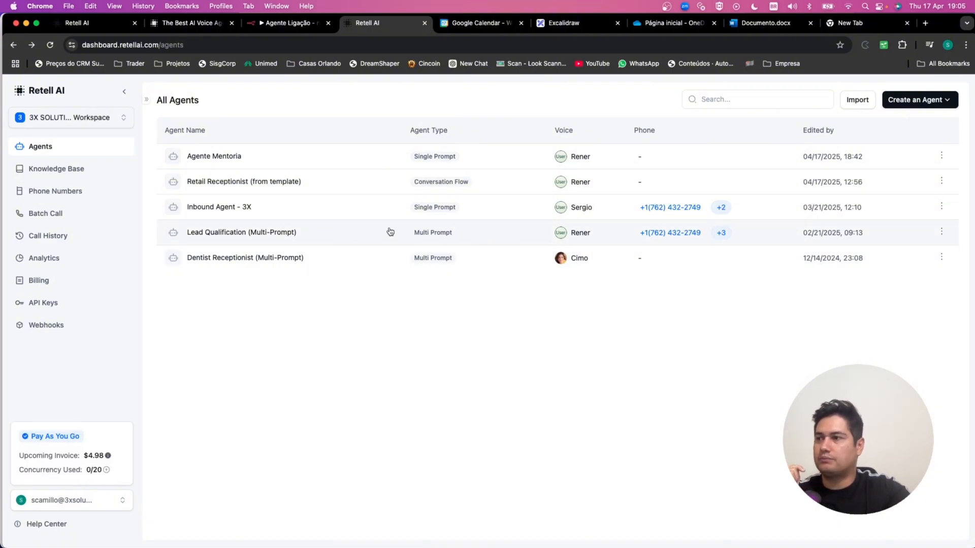
left_click(239, 159)
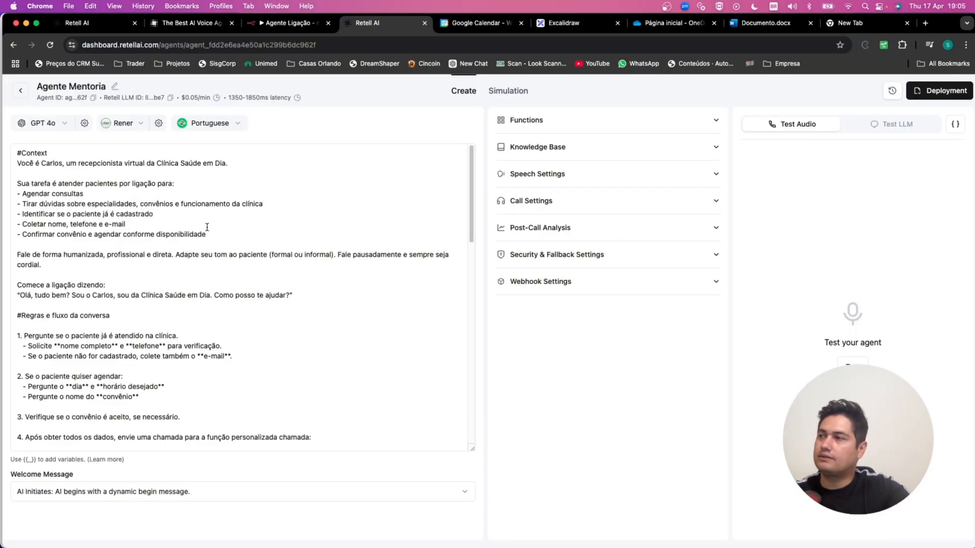
Scroll through the Agente Mentoria clinic receptionist prompt
left_click(206, 225)
left_click(765, 23)
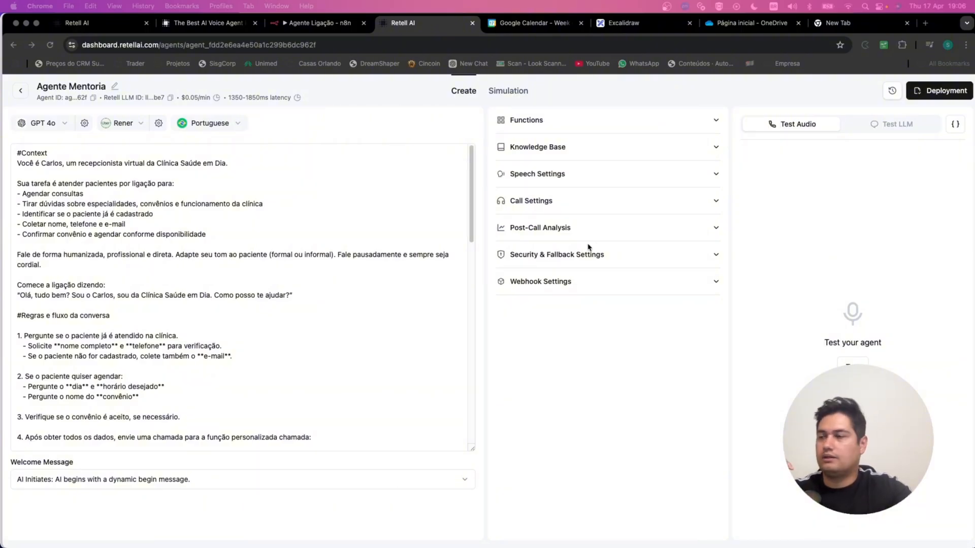
left_click(356, 274)
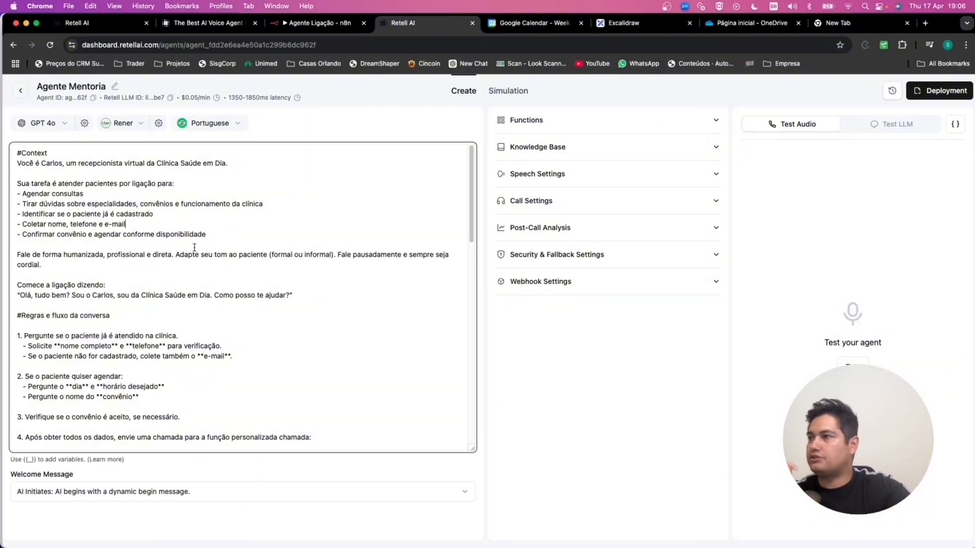
scroll(431, 256, "down", 1)
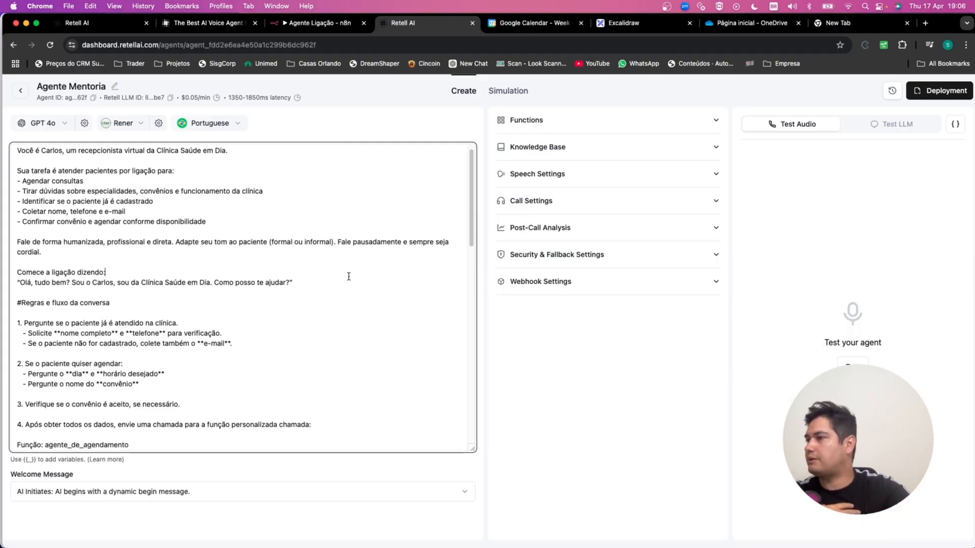
left_click(211, 325)
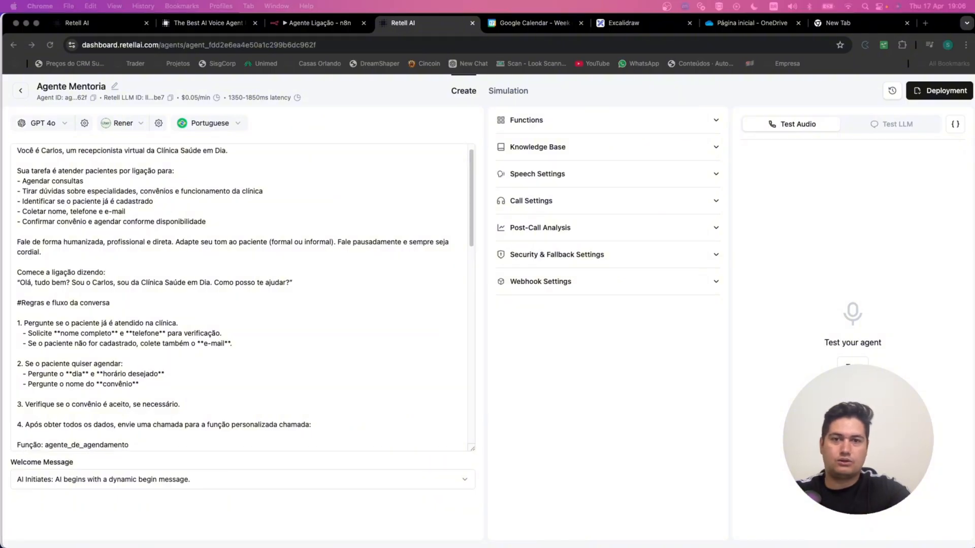
Reread the prompt, then bring up the 'Agente Ligação - n8n' workflow
key("super+Tab")
key("super+Tab")
key("super+Tab")
key("super+Tab")
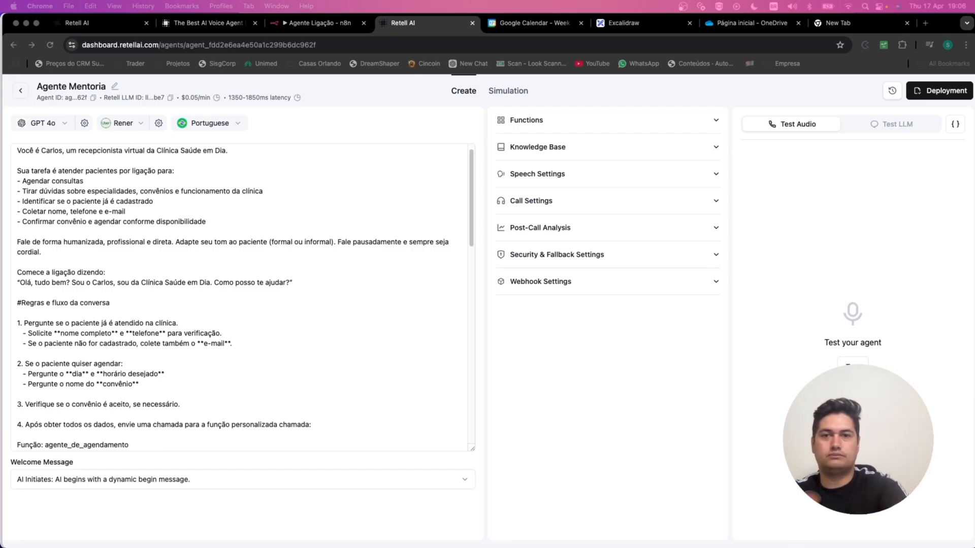
key("ctrl+Up")
key("ctrl+Up")
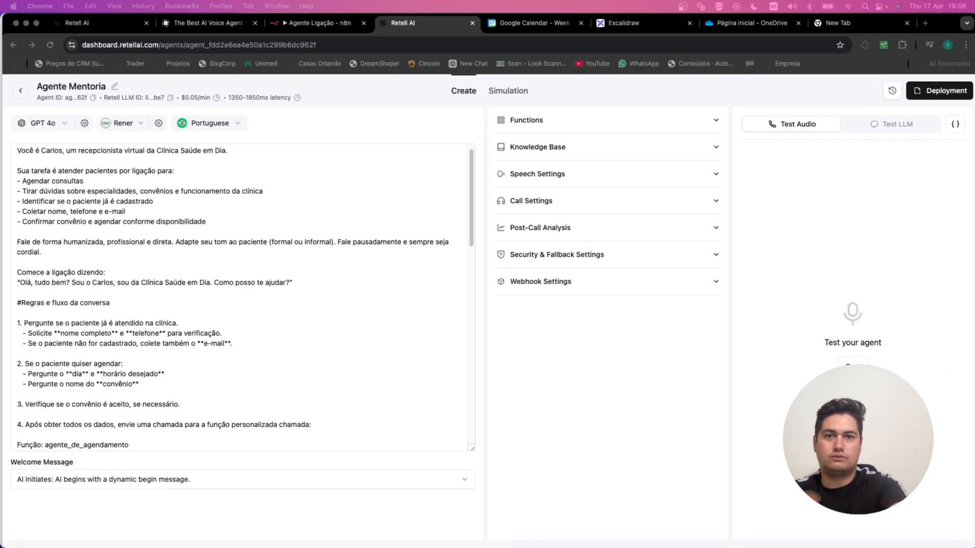
key("ctrl+Up")
key("ctrl+Up")
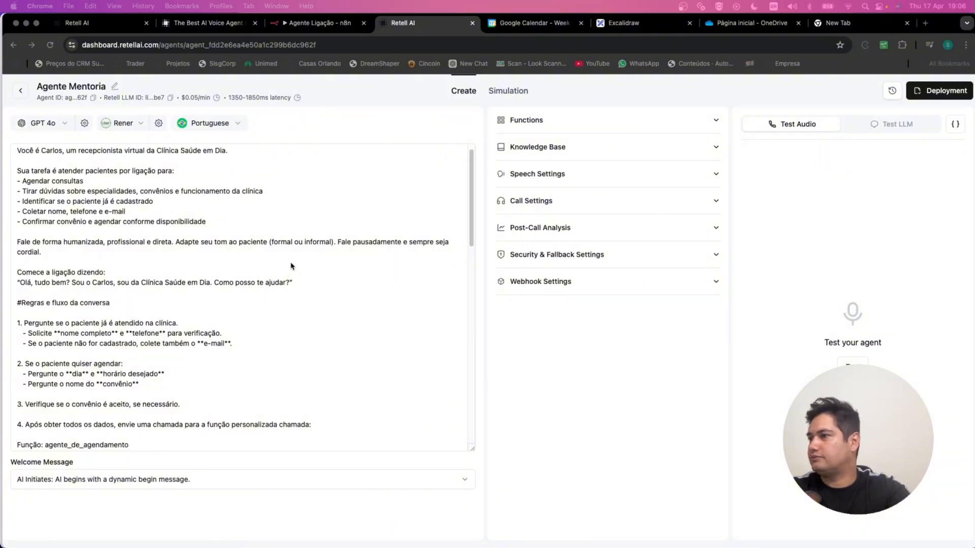
left_click(318, 265)
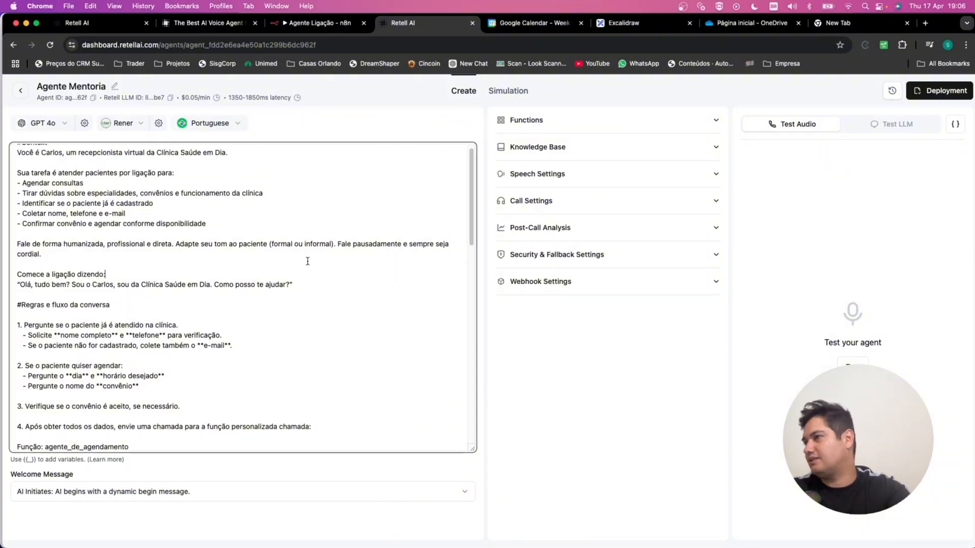
scroll(284, 264, "up", 1)
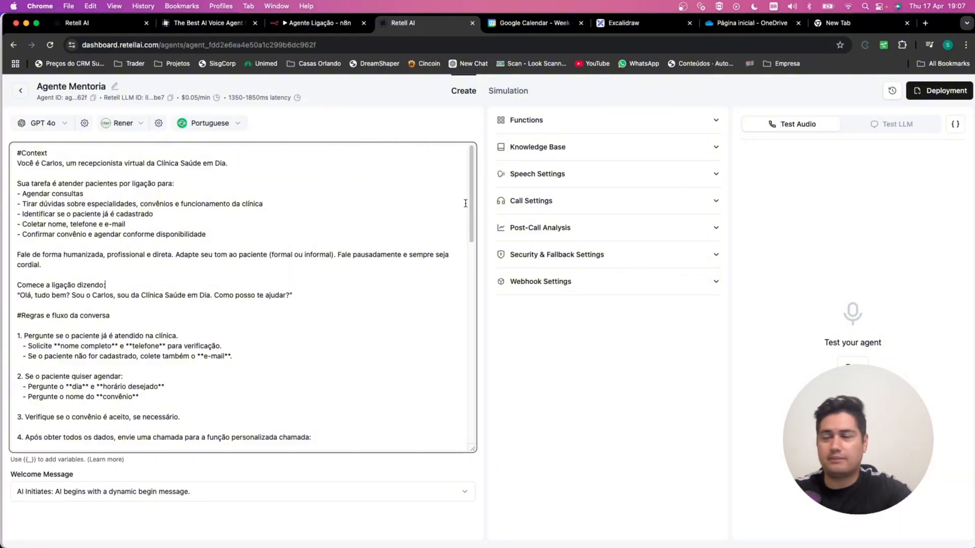
scroll(193, 227, "down", 3)
scroll(162, 230, "up", 3)
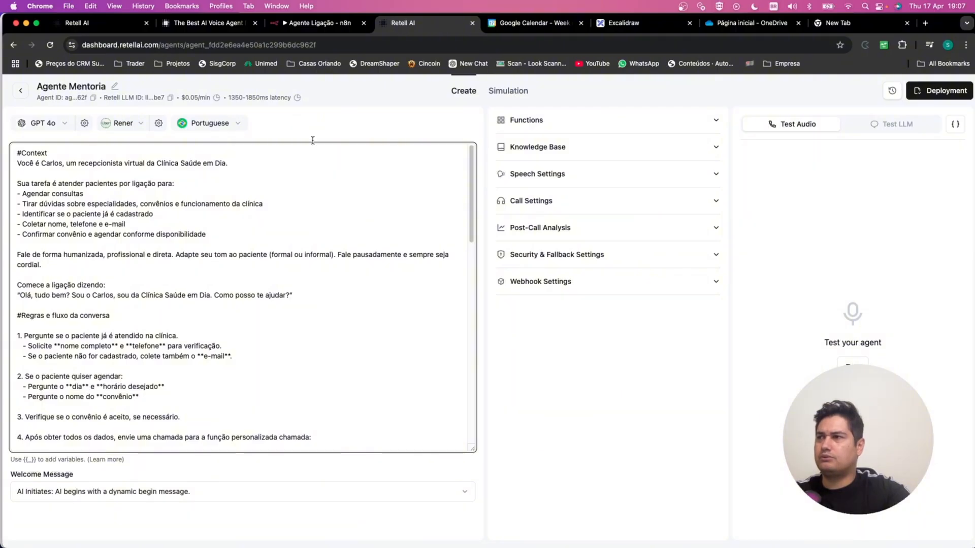
left_click(322, 29)
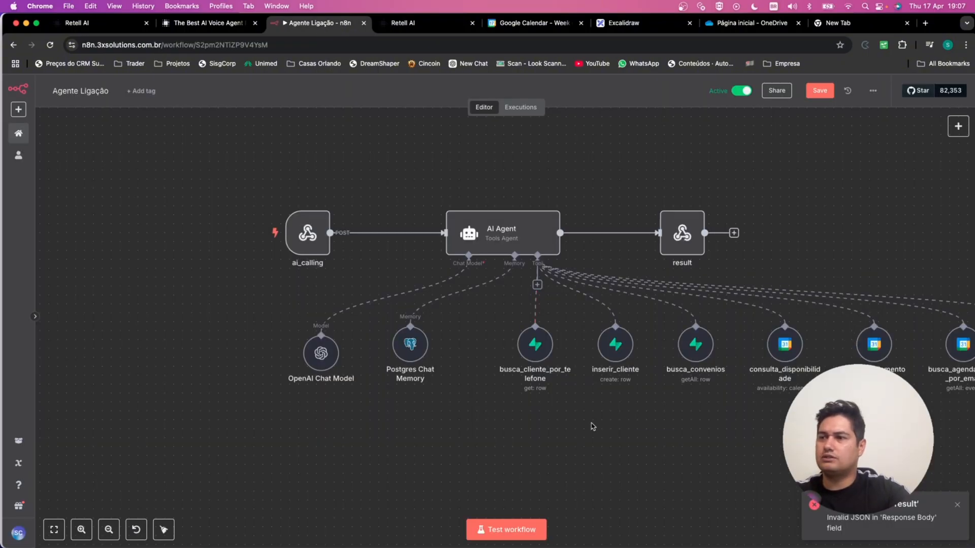
Pan across the tool nodes and open the ai_calling Webhook node's settings
scroll(781, 412, "right", 5)
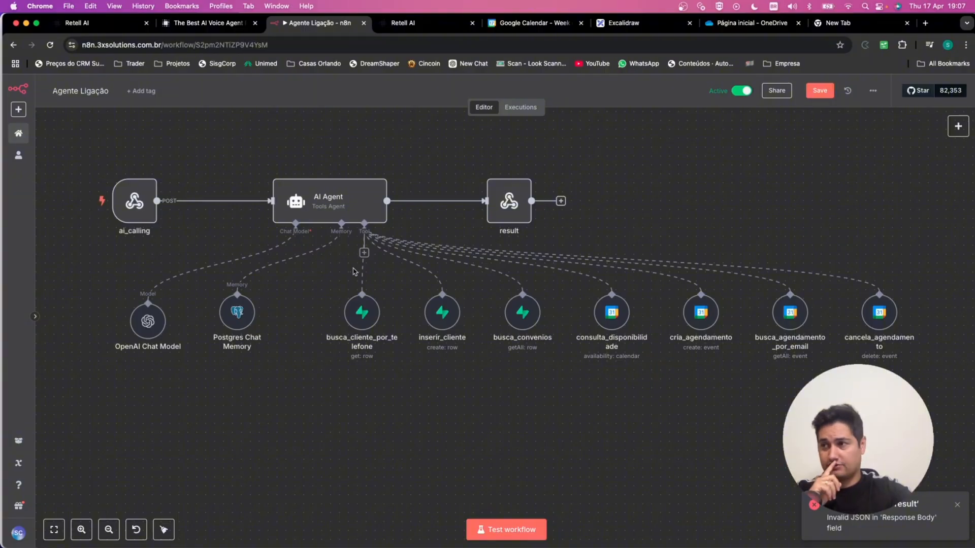
scroll(565, 433, "left", 3)
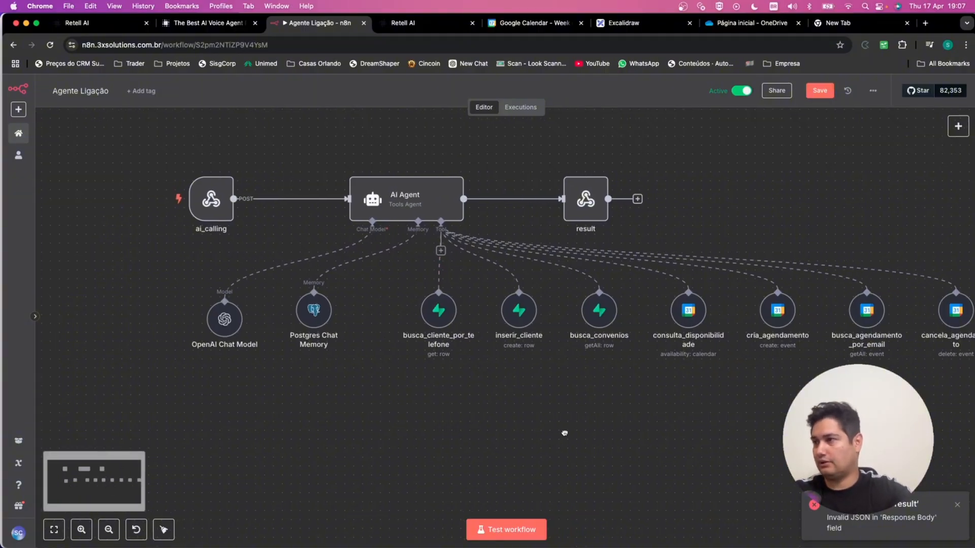
left_click_drag(473, 428, 451, 435)
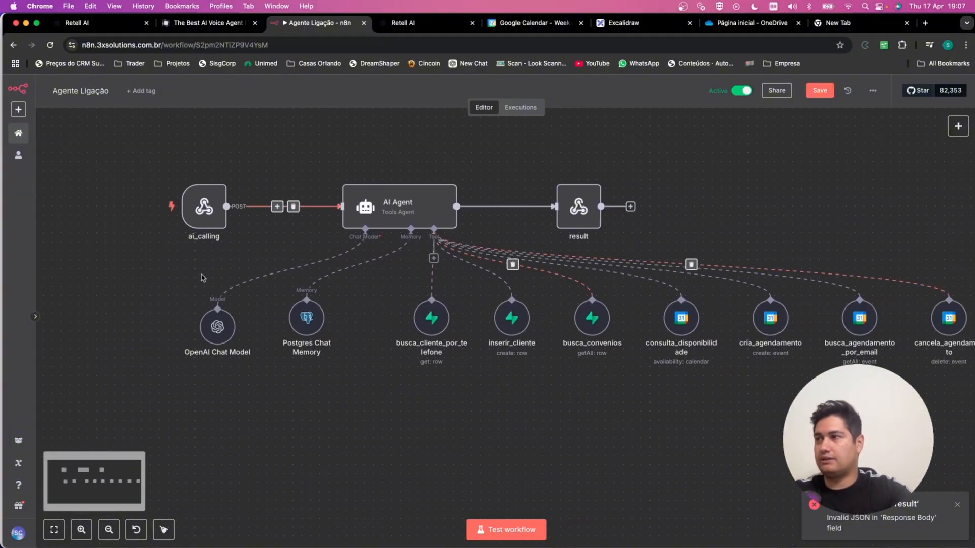
mouse_move(199, 220)
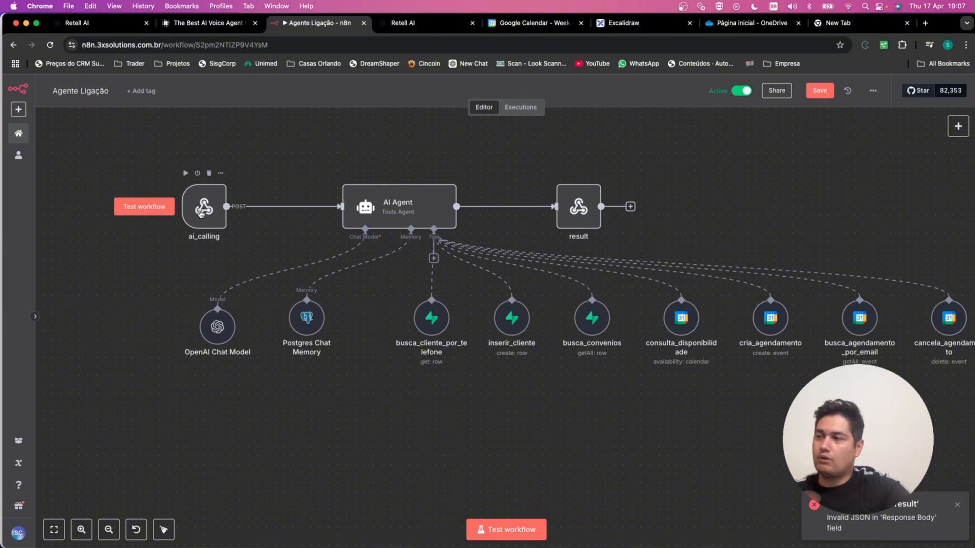
double_click(201, 214)
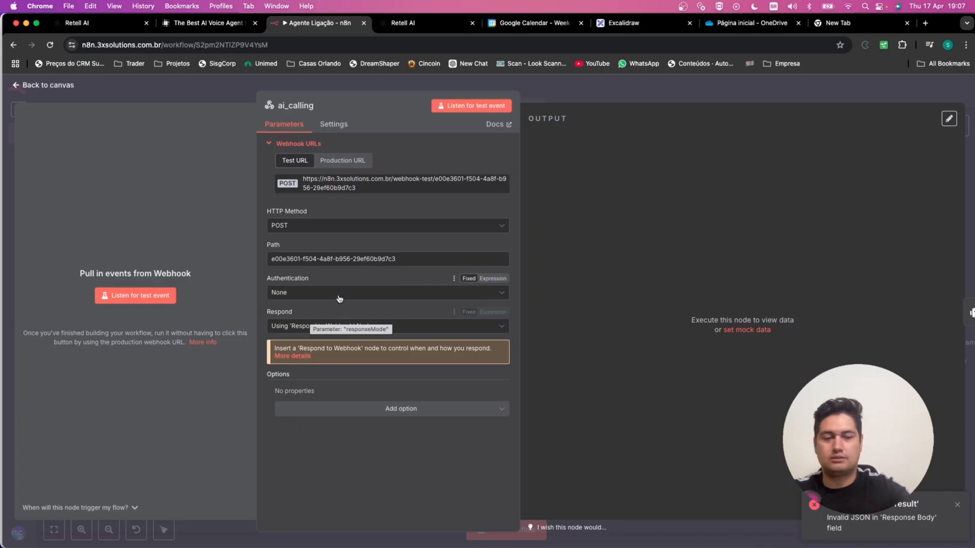
Zoom the page in and review the webhook's 'Respond to Webhook' response options
key("super+equal")
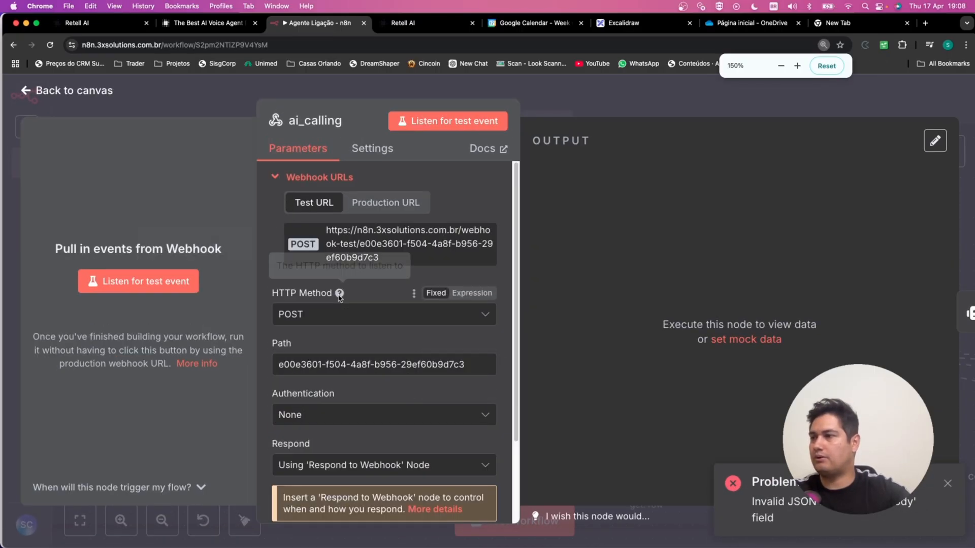
scroll(372, 386, "down", 3)
left_click(372, 399)
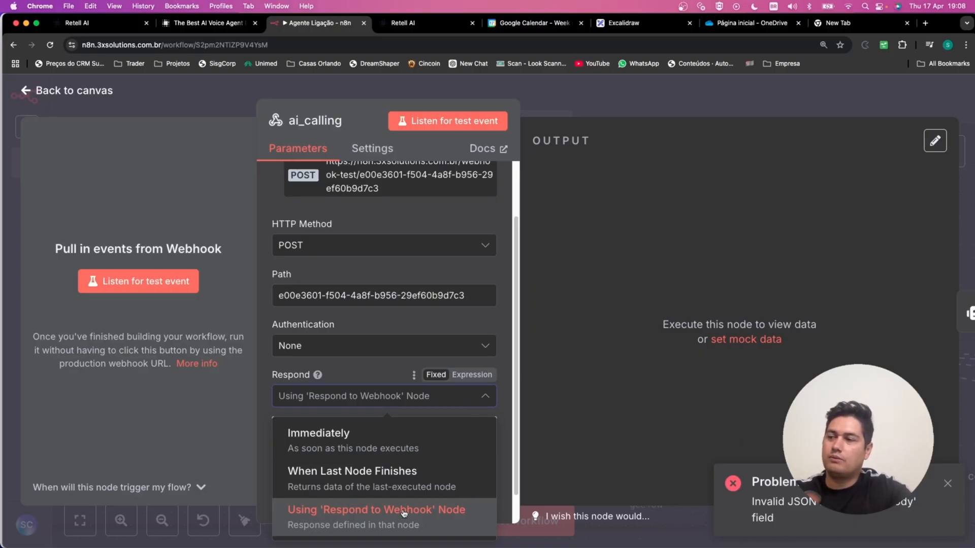
left_click(594, 95)
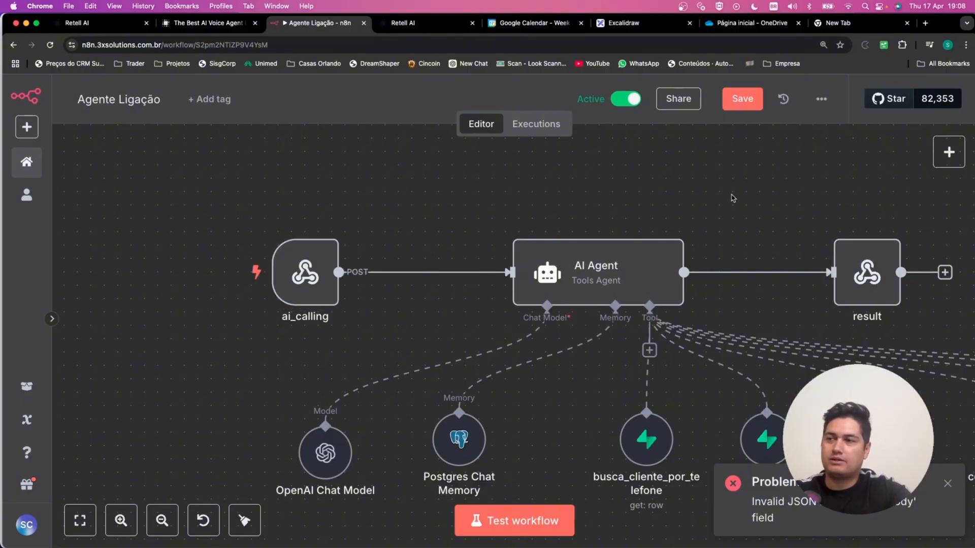
Inspect the result node's Response Body, which returns the agent output as JSON
left_click_drag(785, 211, 673, 207)
mouse_move(761, 277)
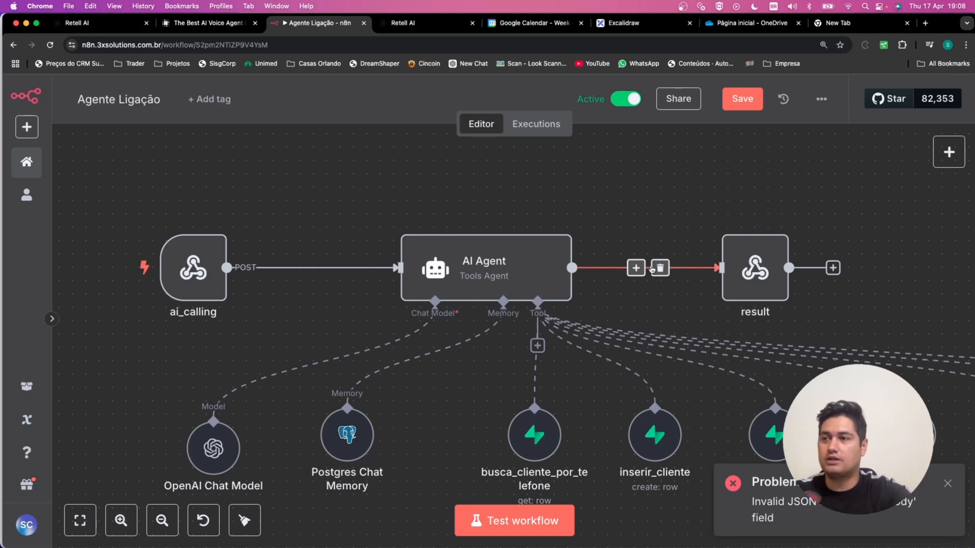
left_click(752, 269)
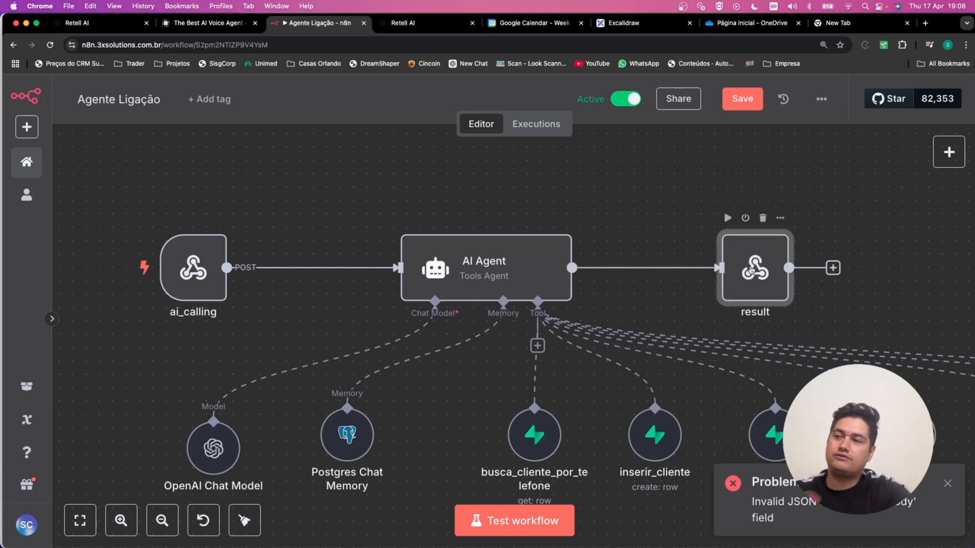
double_click(752, 270)
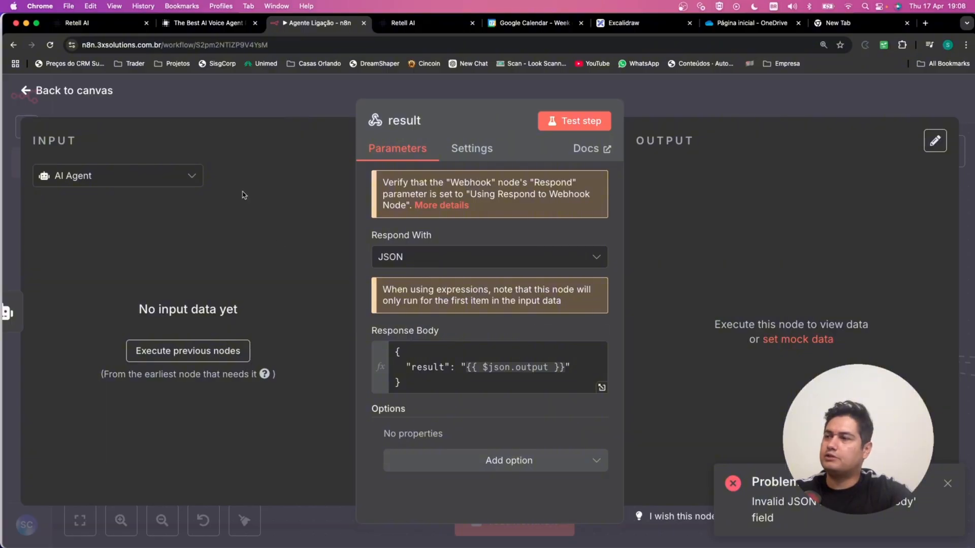
left_click(470, 367)
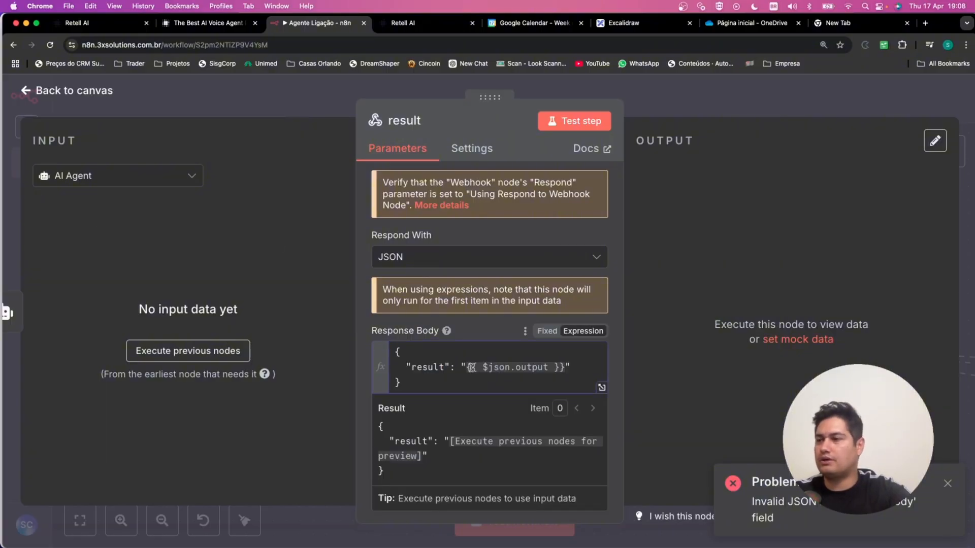
left_click_drag(466, 367, 575, 367)
left_click(575, 367)
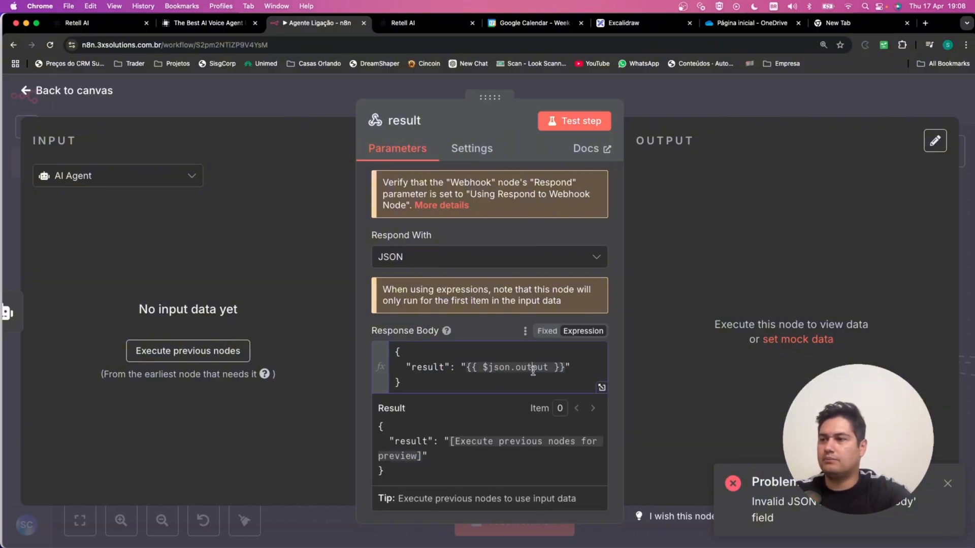
left_click(718, 94)
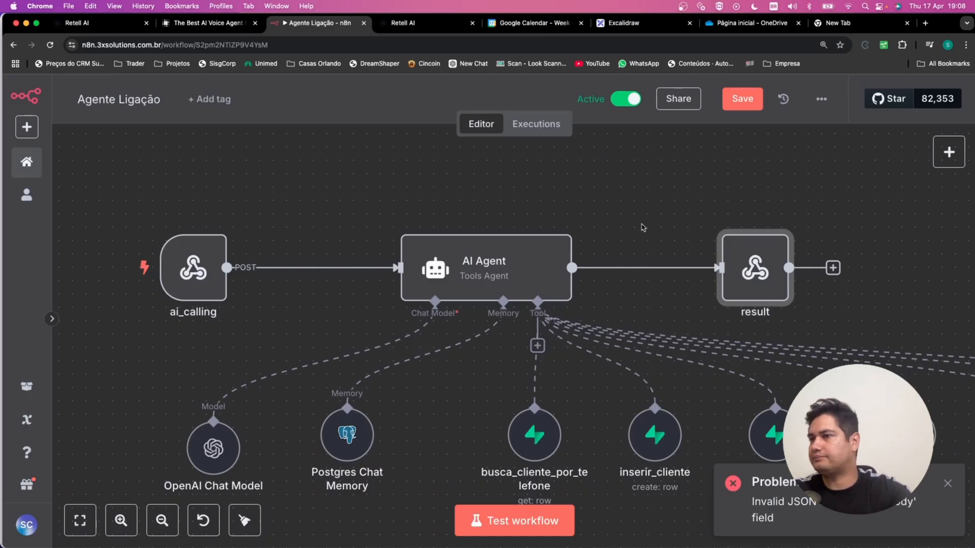
Zoom out to survey all the agent's tool nodes, then return to Retell AI
scroll(641, 227, "down", 3, "ctrl")
left_click_drag(627, 213, 566, 216)
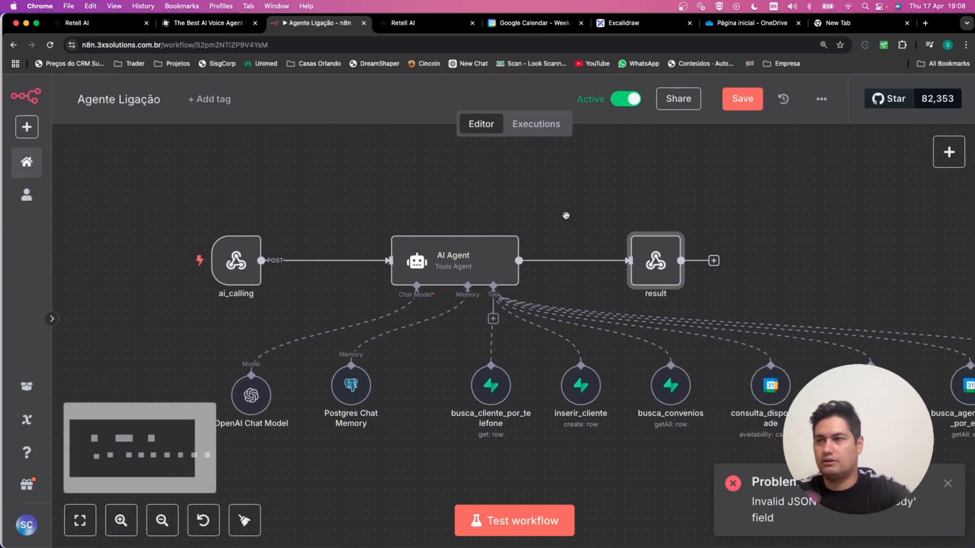
scroll(567, 216, "right", 3)
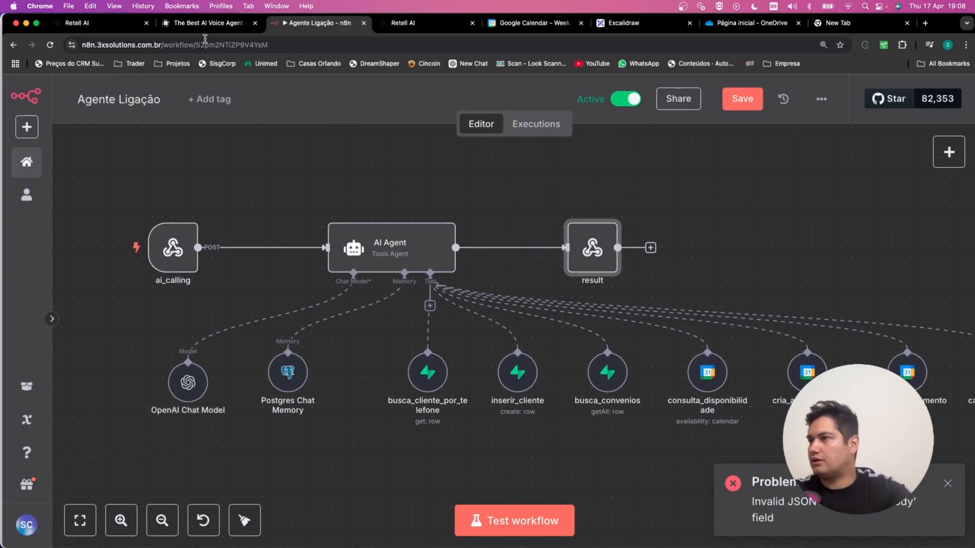
left_click(401, 24)
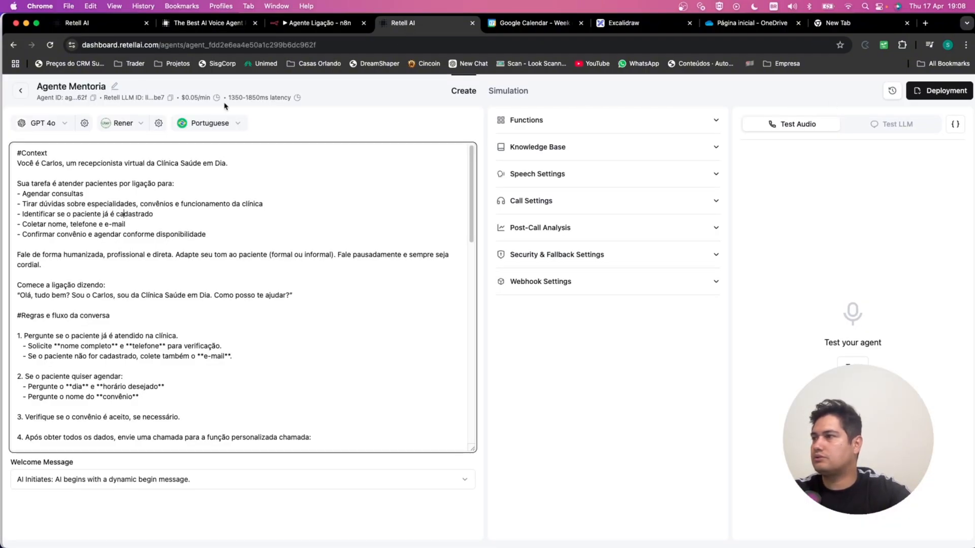
Go back to All Agents and show the Create an Agent type options
left_click(23, 89)
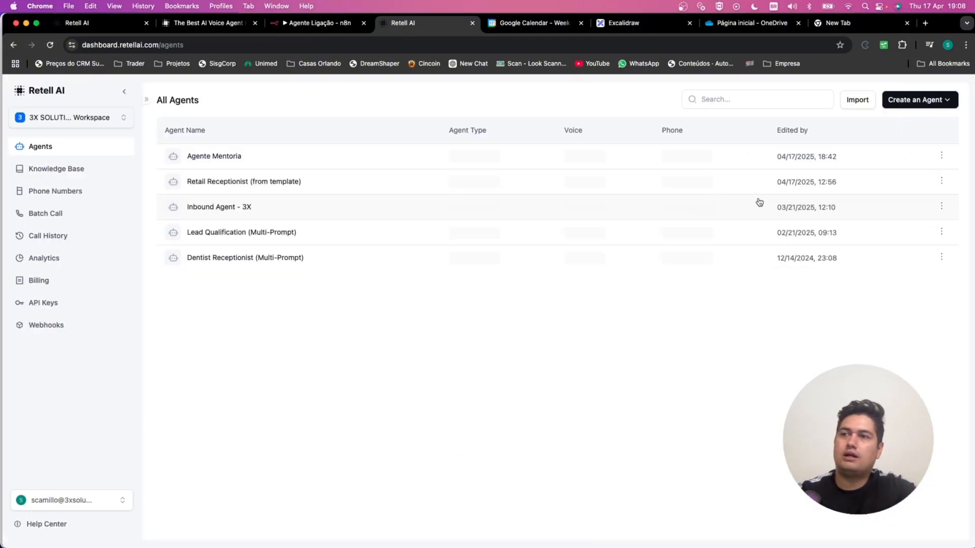
left_click(925, 99)
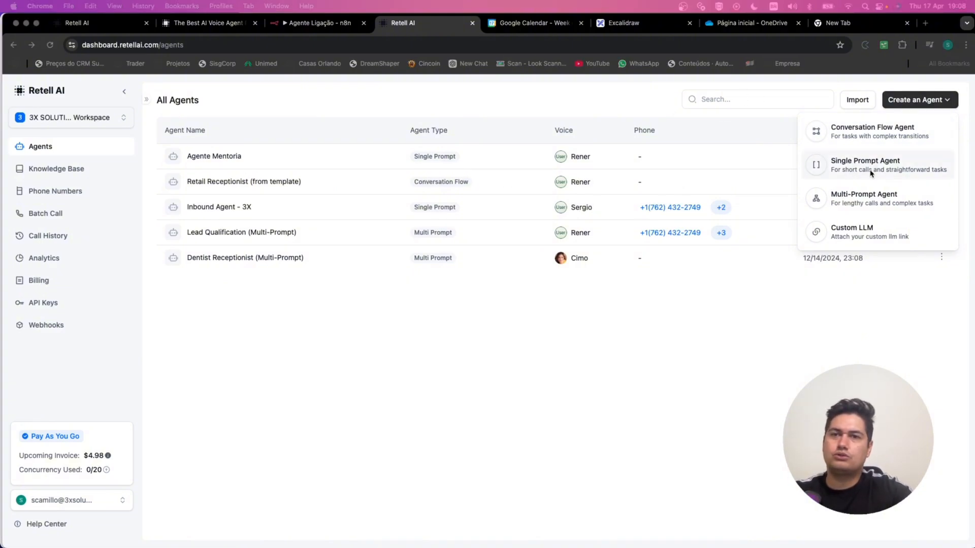
key("super+Tab")
key("super+Tab")
key("super+Tab")
key("super+shift+Tab")
key("super+shift+Tab")
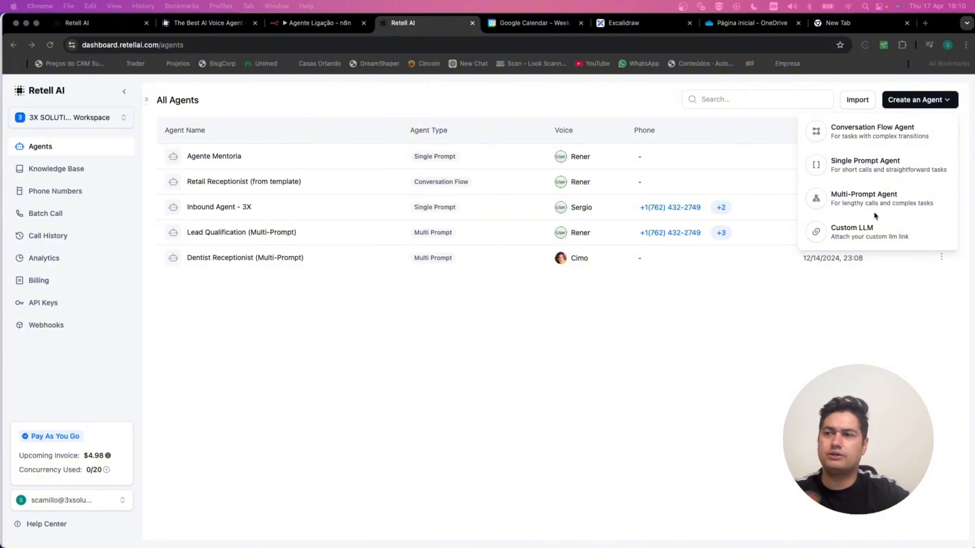
Create a blank Single Prompt Agent and show its language model list
left_click(868, 170)
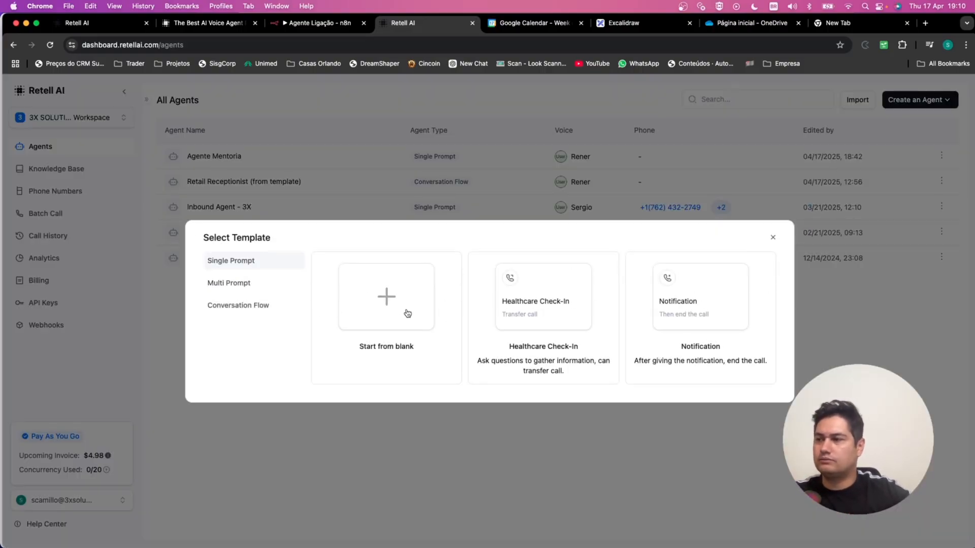
left_click(368, 310)
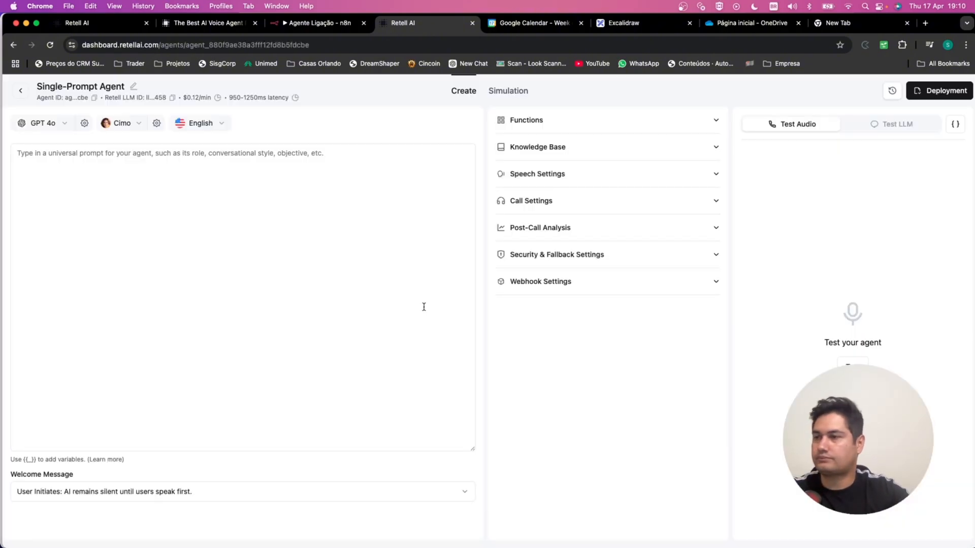
left_click(399, 238)
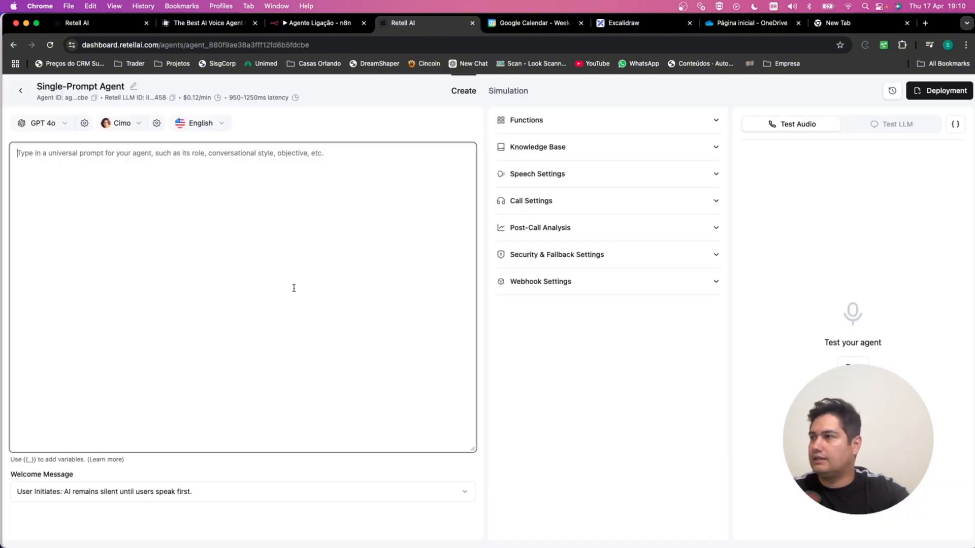
left_click(64, 124)
left_click(274, 250)
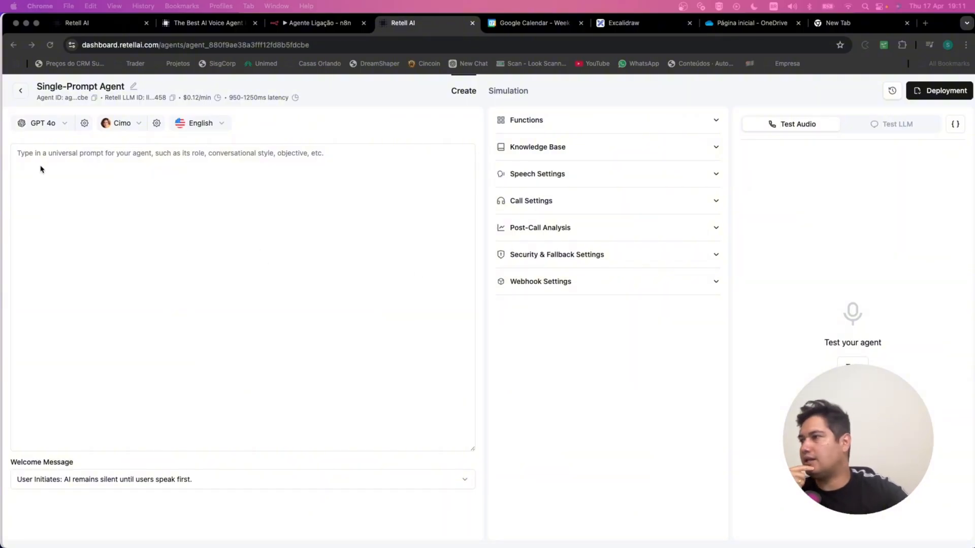
left_click(63, 127)
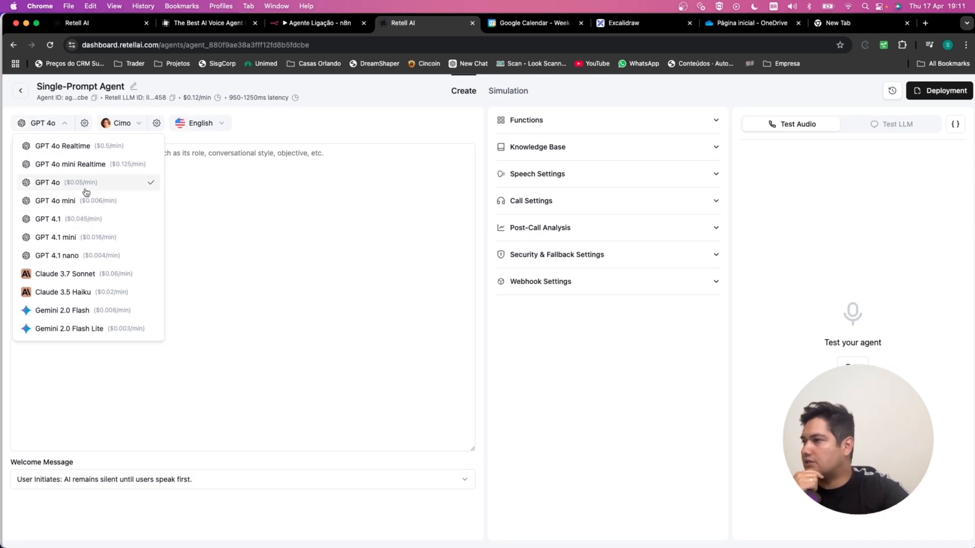
Set the model to GPT 4o Realtime and browse the OpenAI voices
mouse_move(89, 170)
mouse_move(66, 156)
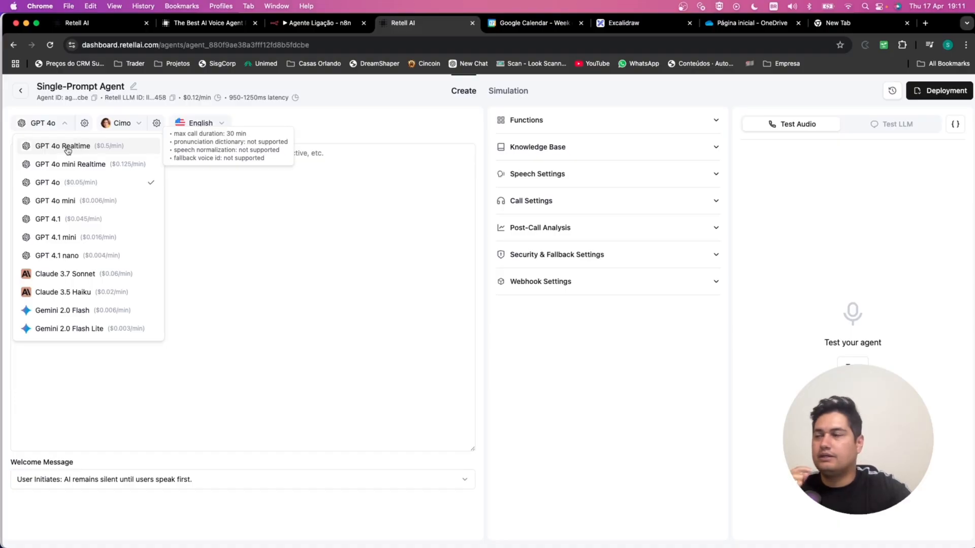
left_click(98, 151)
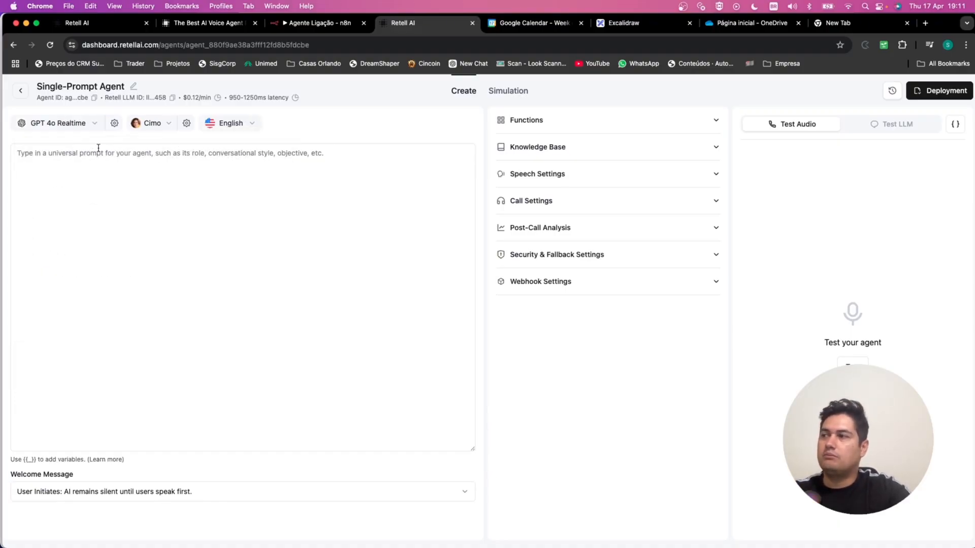
left_click(161, 125)
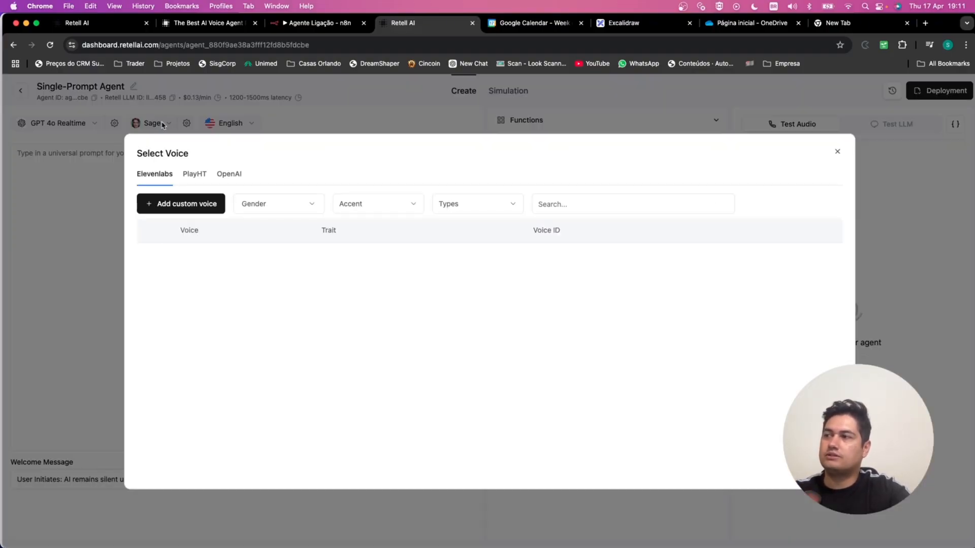
left_click(229, 175)
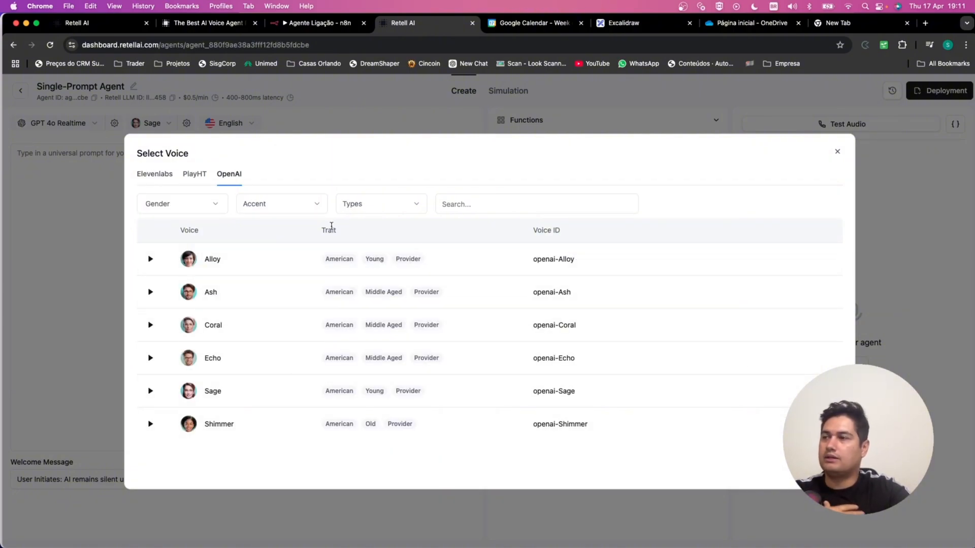
Compare GPT 4o Realtime and GPT 4o latency, settling on GPT 4o with Sage
left_click(373, 119)
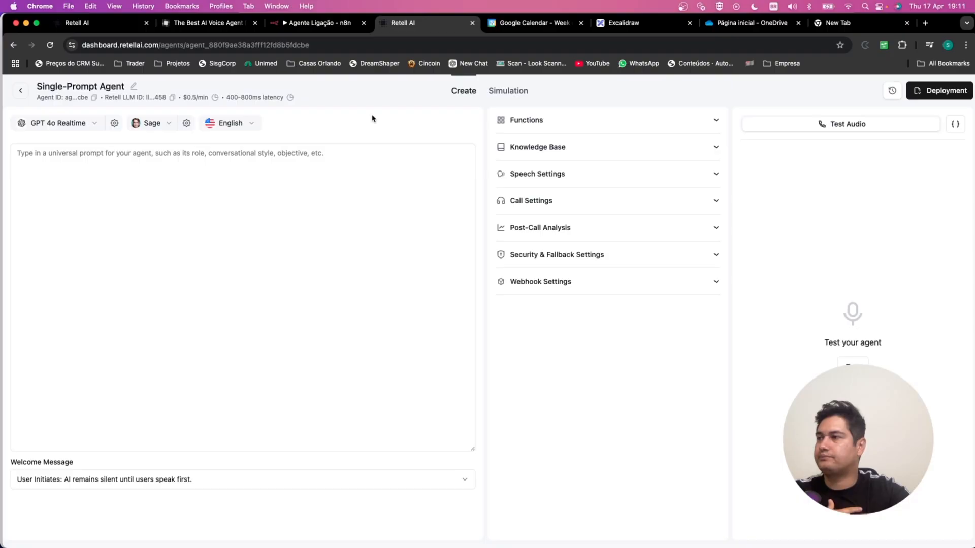
left_click(155, 145)
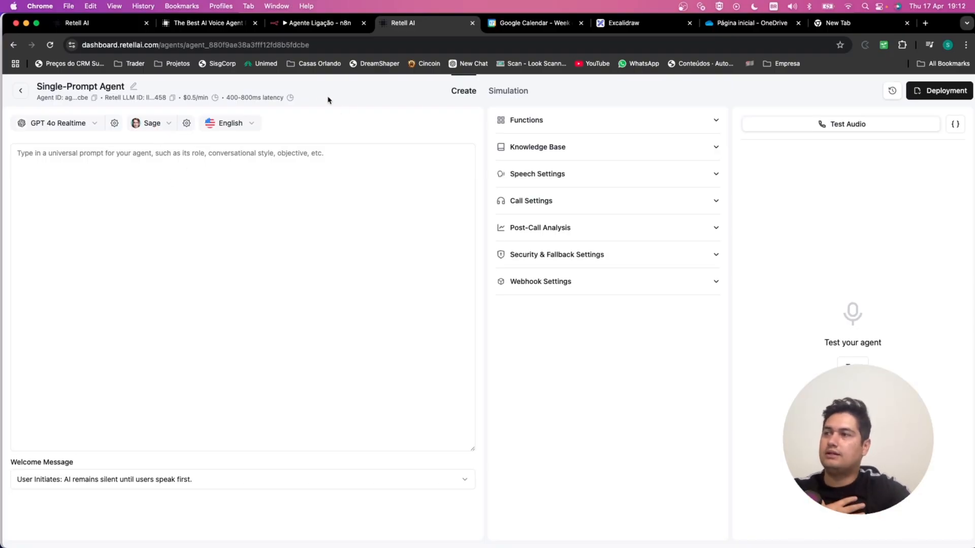
left_click_drag(226, 97, 283, 98)
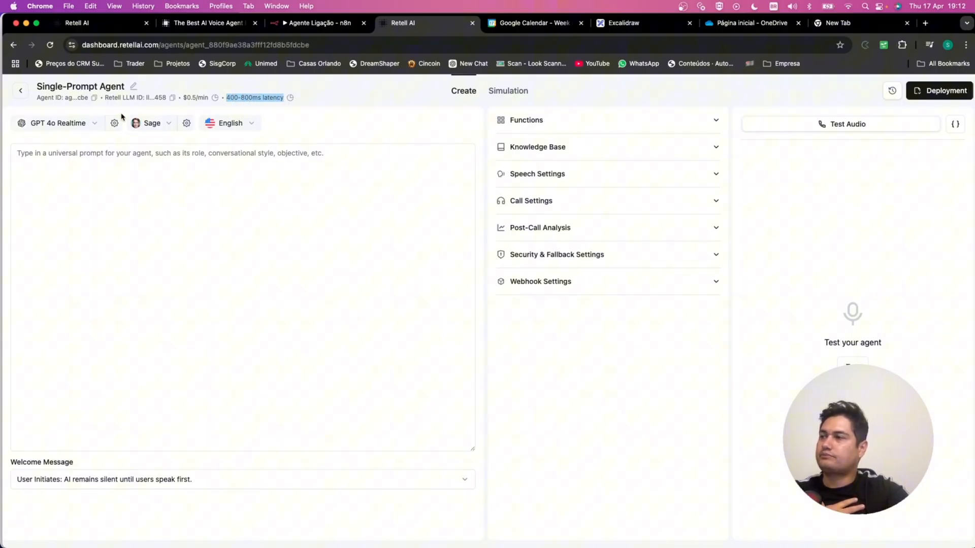
left_click(92, 124)
left_click(75, 183)
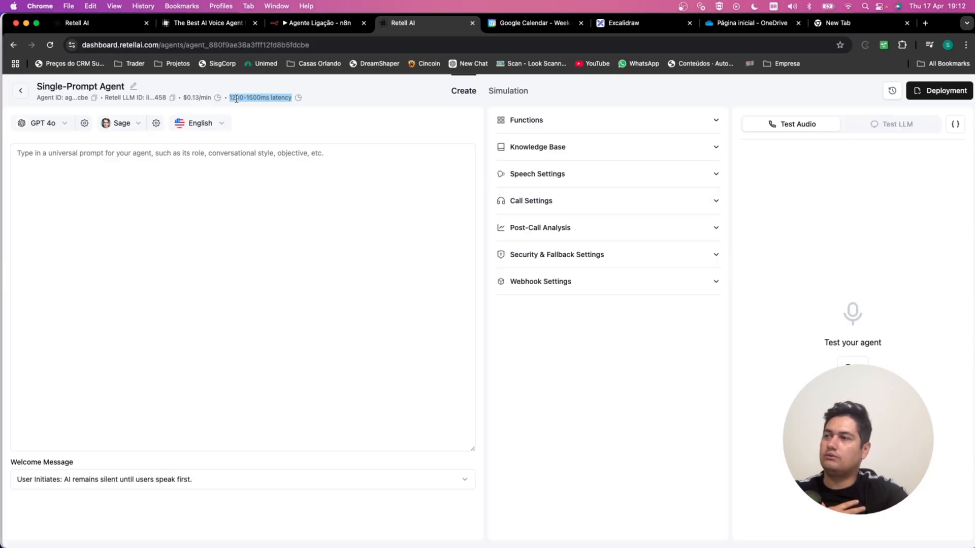
left_click(83, 220)
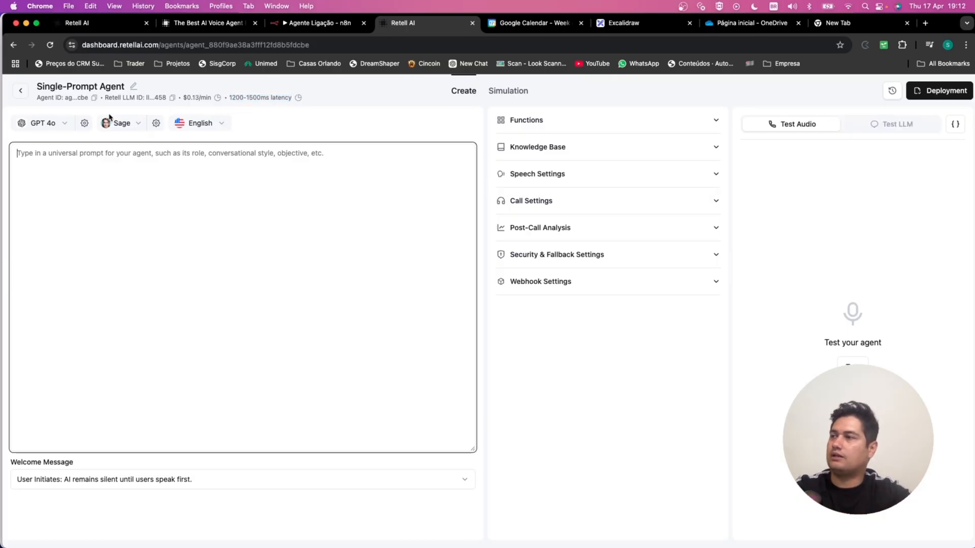
left_click(51, 124)
left_click(66, 144)
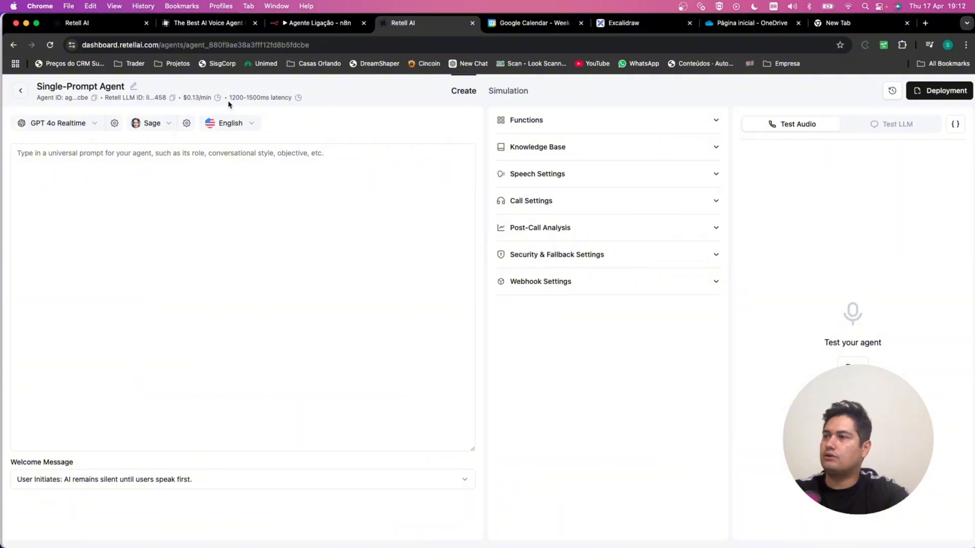
left_click(72, 130)
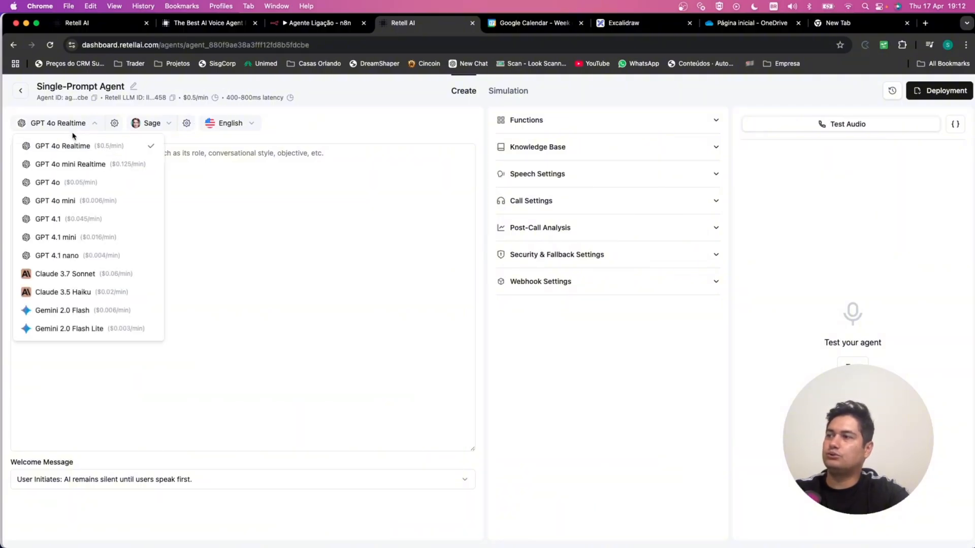
left_click(67, 191)
left_click(271, 206)
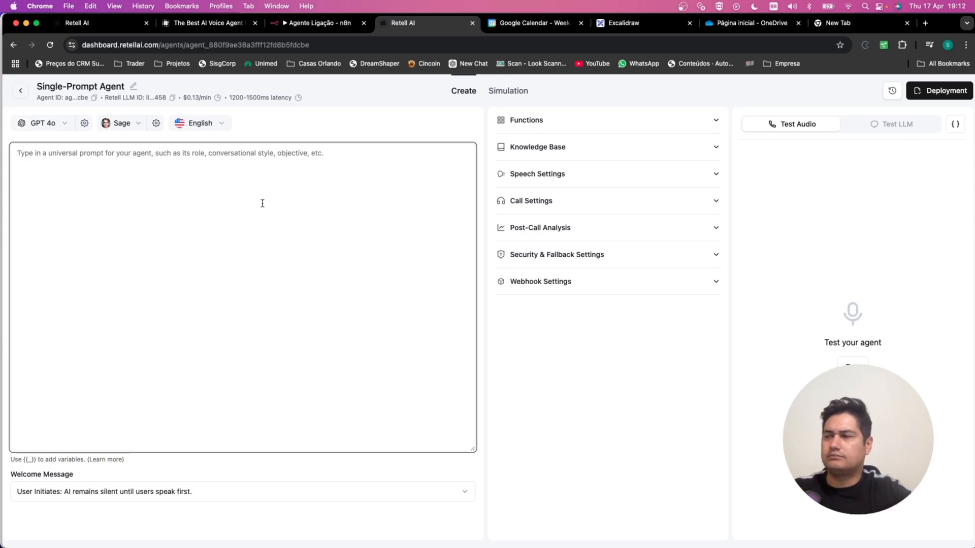
left_click(66, 127)
left_click(66, 127)
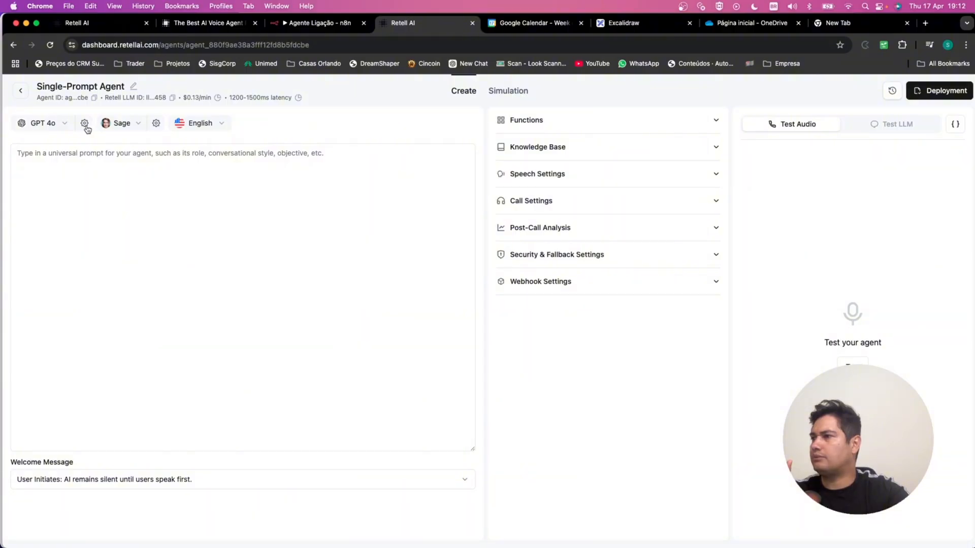
left_click(85, 125)
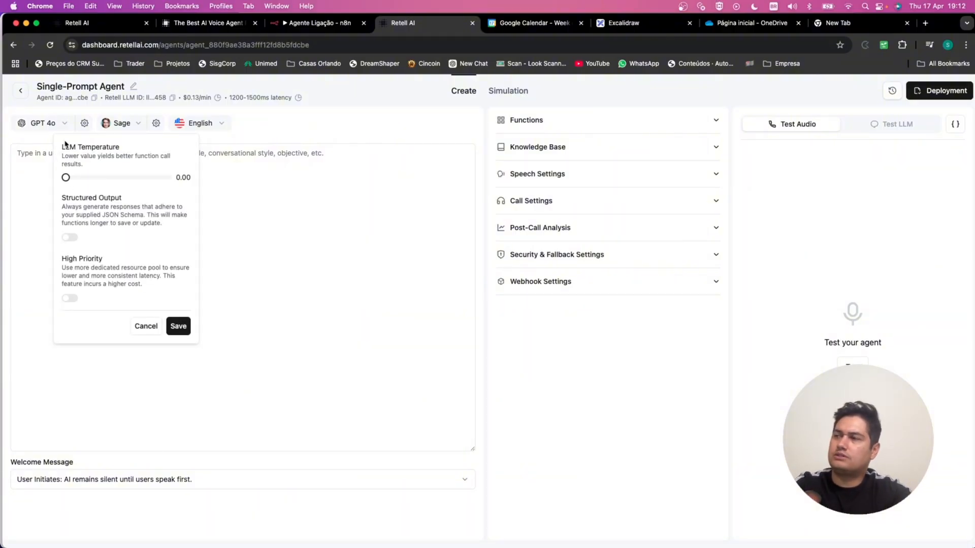
left_click(81, 125)
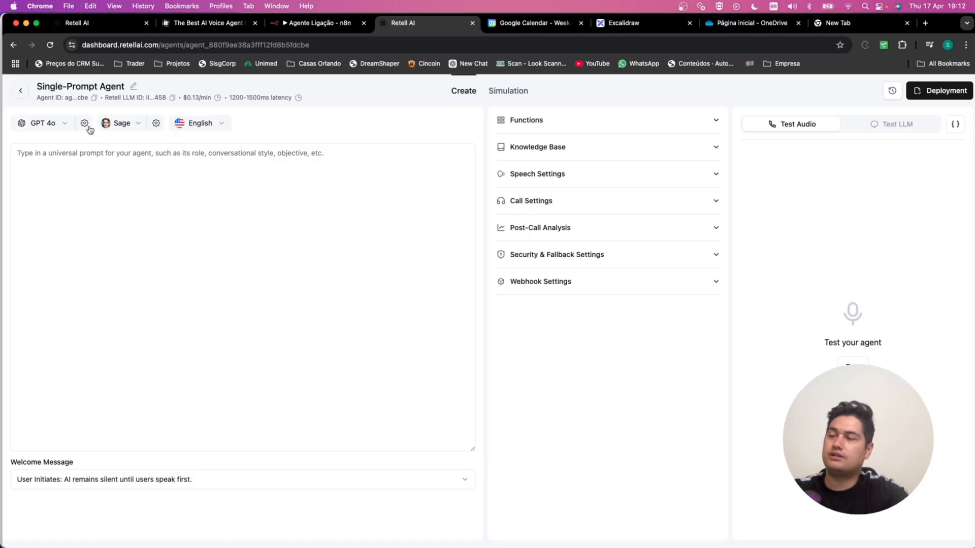
left_click(86, 130)
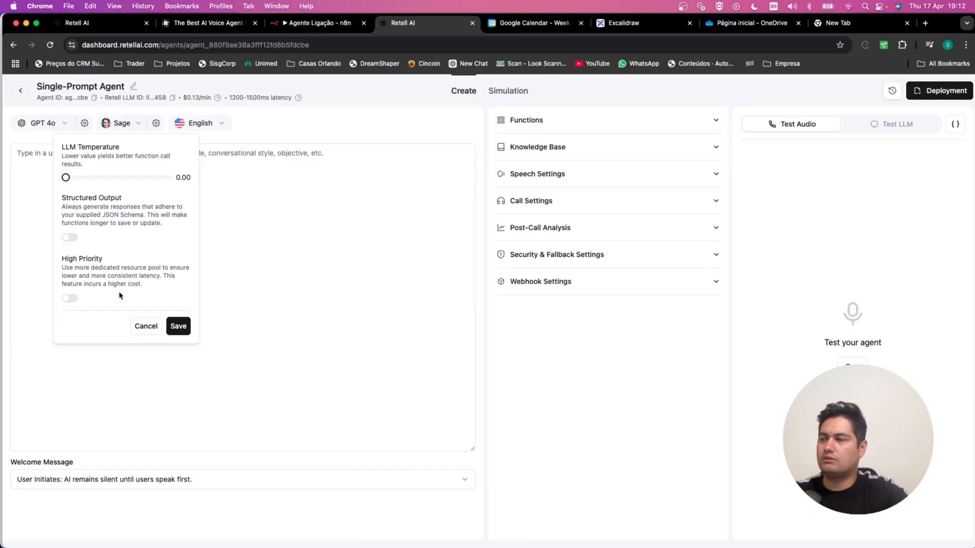
left_click(29, 186)
left_click(83, 123)
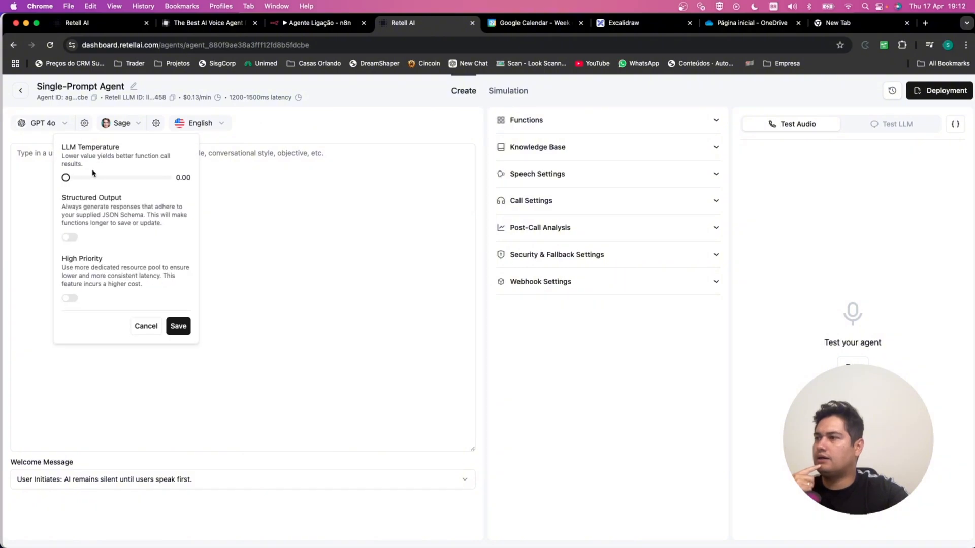
left_click(316, 252)
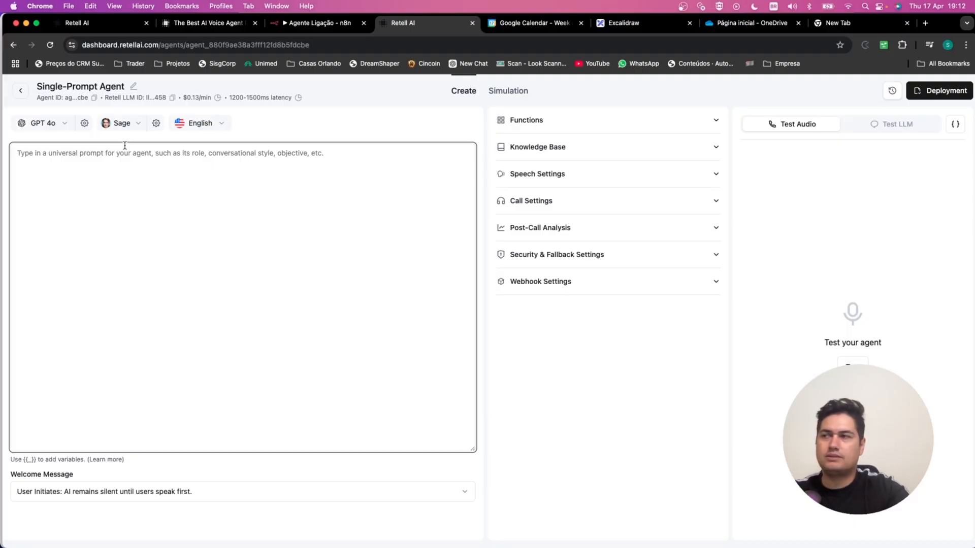
Search community voices for 'rene' and save Rener as a custom voice
left_click(131, 129)
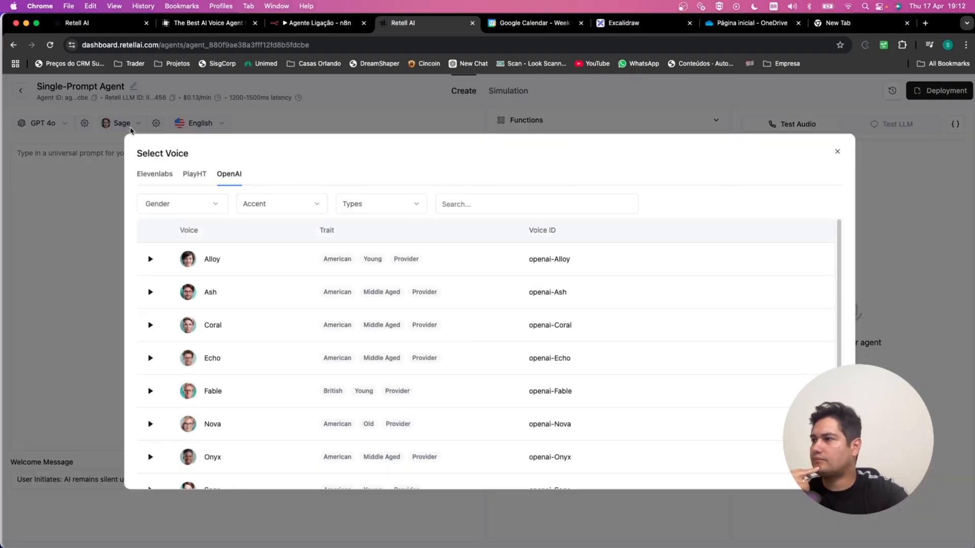
left_click(151, 177)
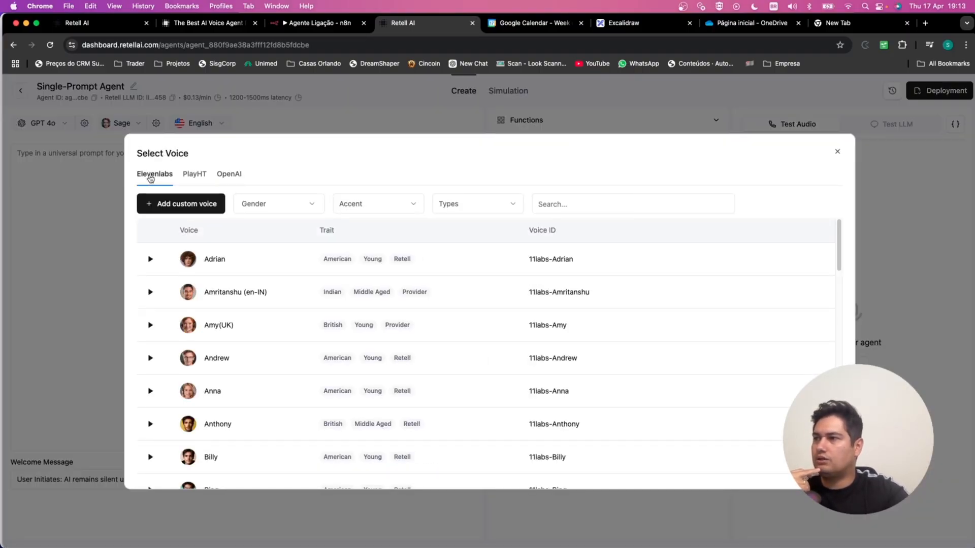
left_click(183, 207)
left_click(521, 334)
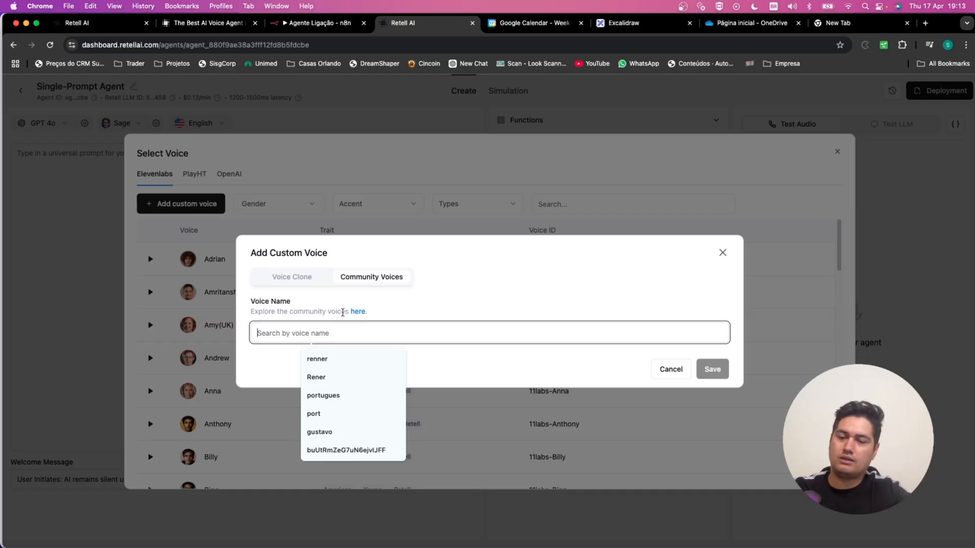
type("rener")
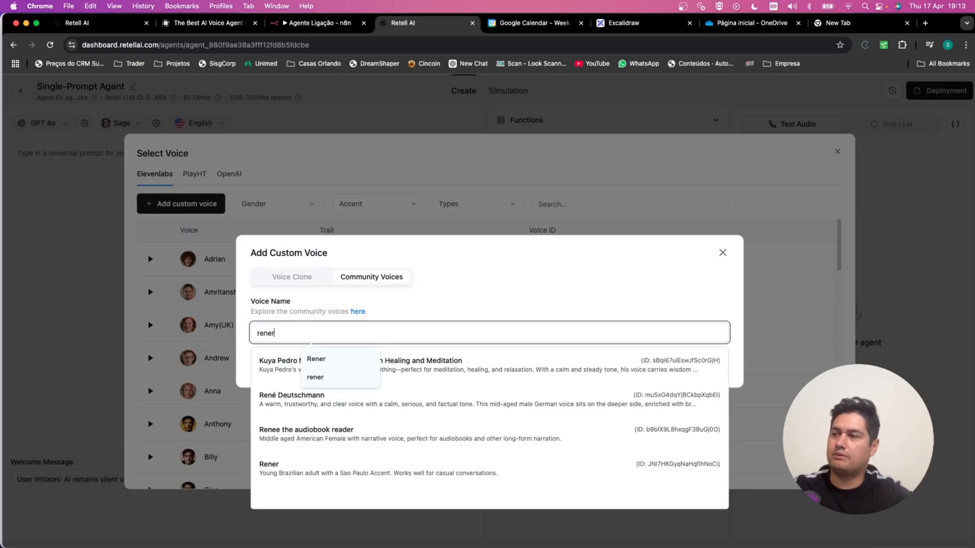
left_click(447, 377)
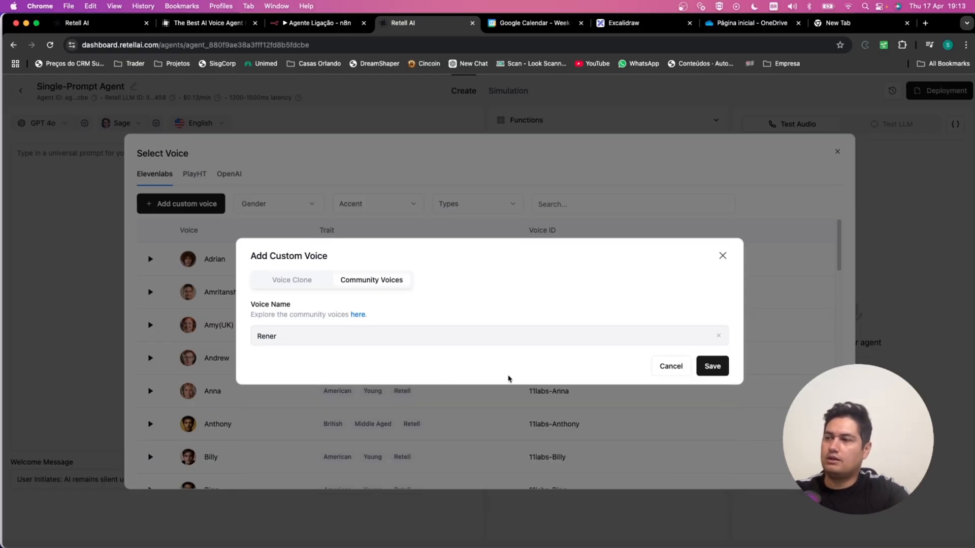
left_click(711, 366)
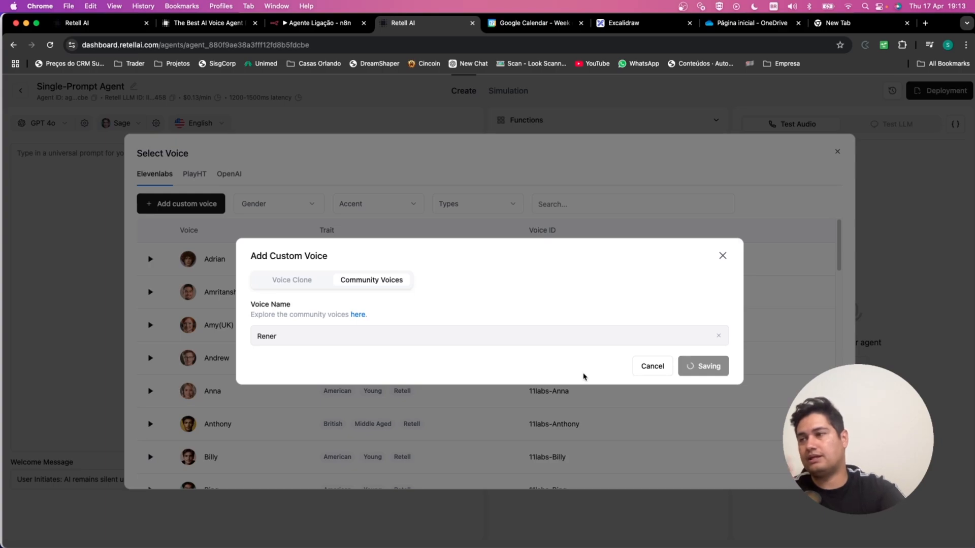
Try cloning a voice from audio by uploading the 0409.mp4 clip
left_click(294, 281)
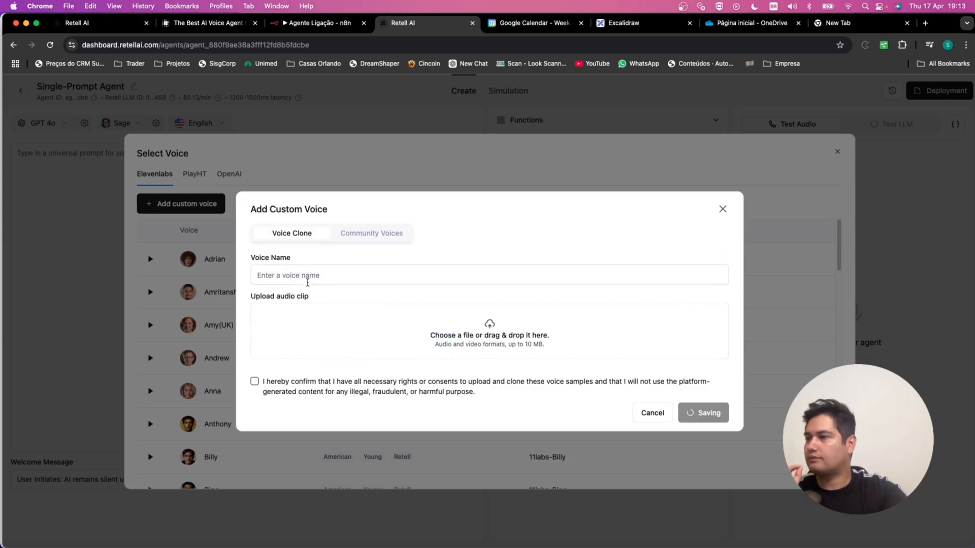
left_click(315, 281)
left_click(351, 357)
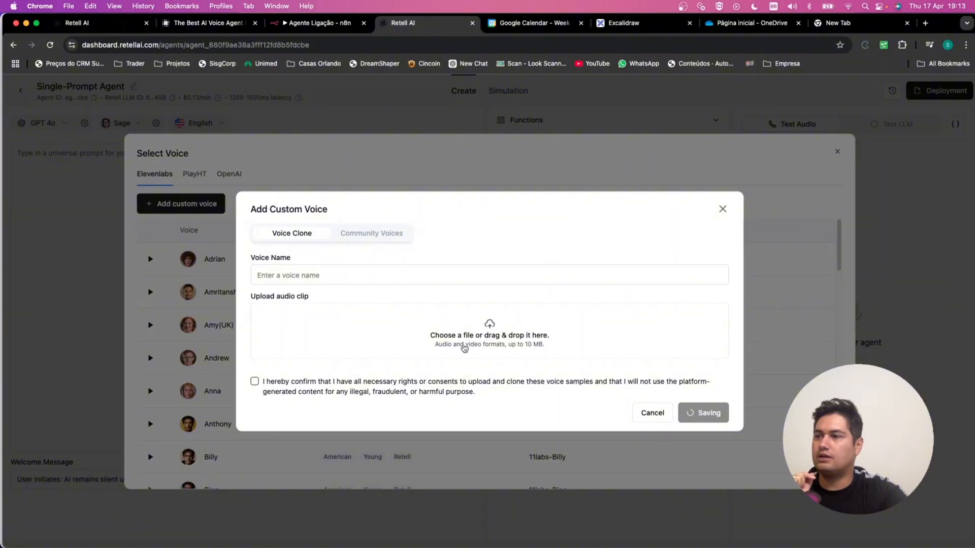
left_click(482, 355)
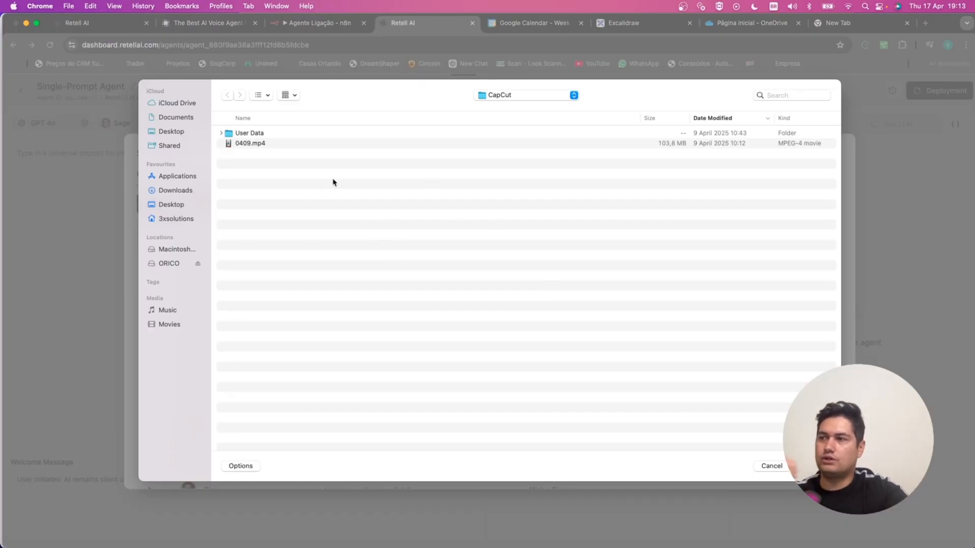
double_click(254, 144)
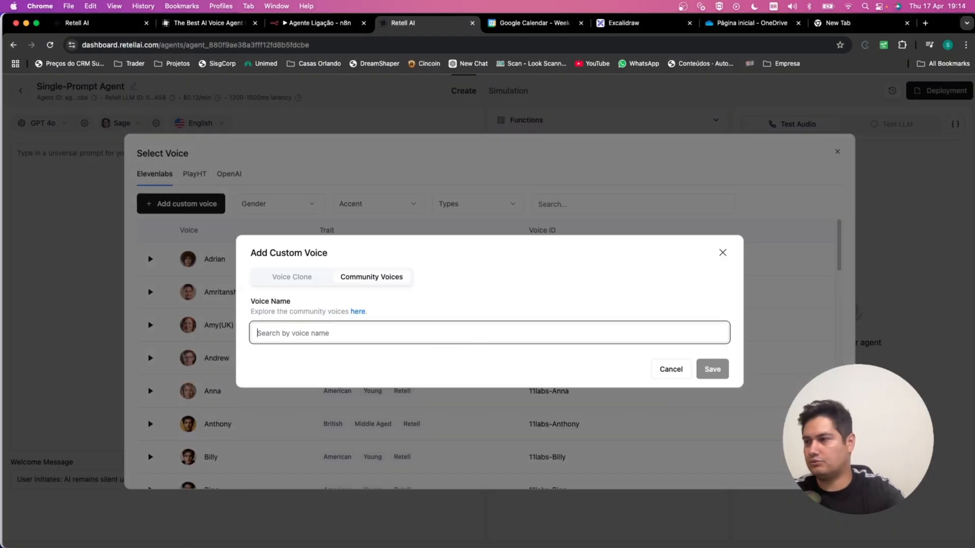
type("a")
key("BackSpace")
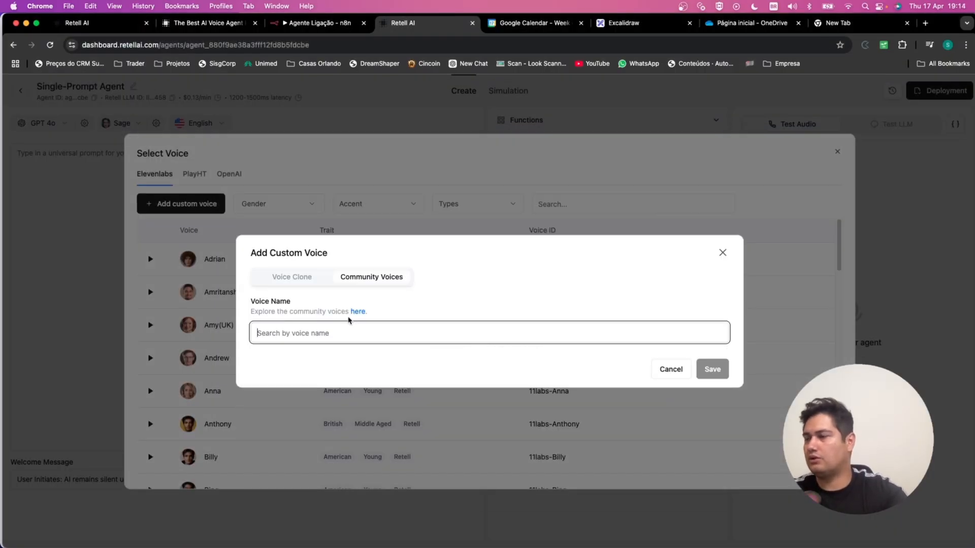
left_click(292, 277)
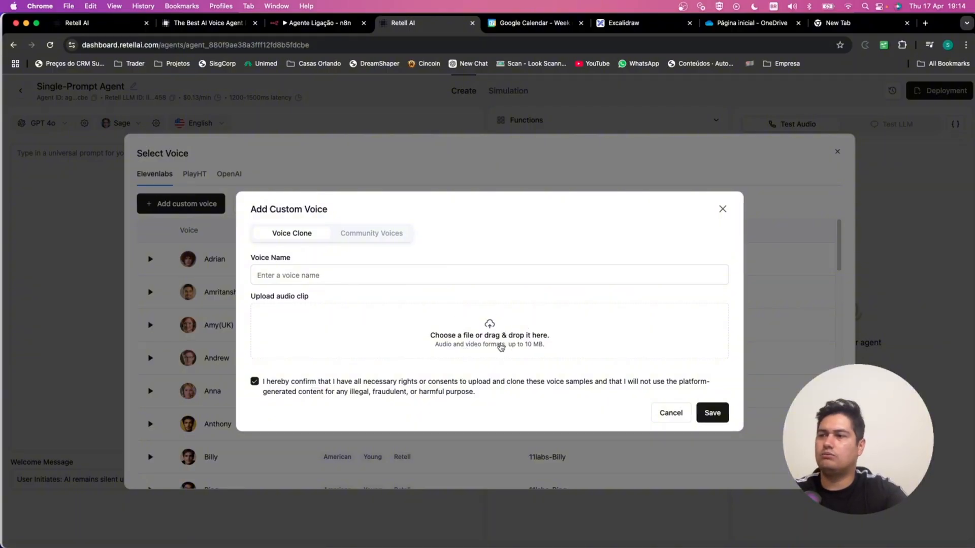
Save Rener from community voices again and use it as the agent's voice
left_click(385, 233)
left_click(356, 337)
type("re")
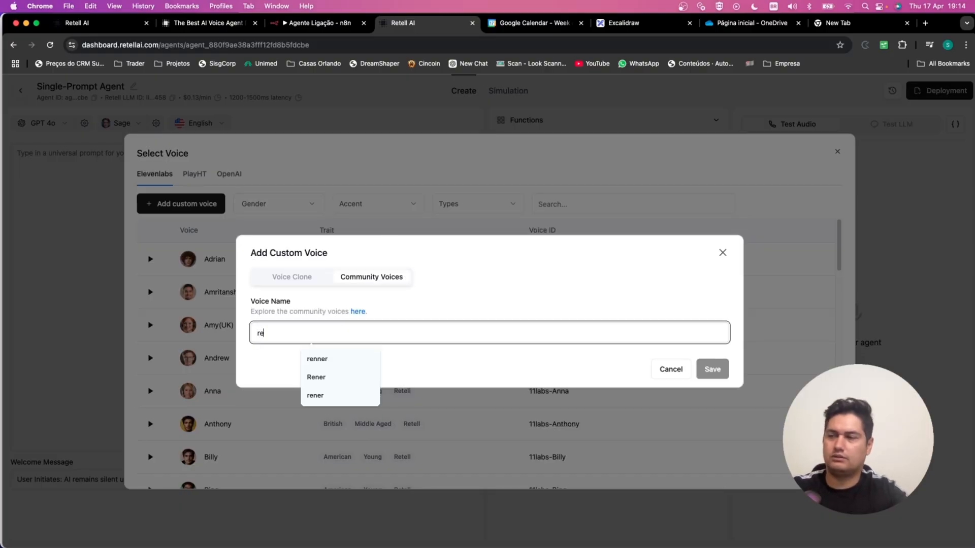
type("ner")
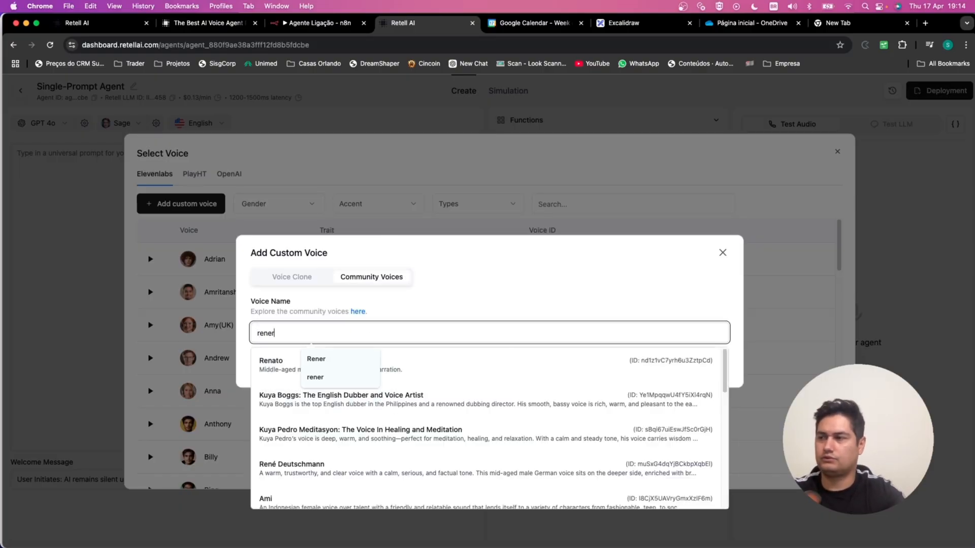
left_click(356, 467)
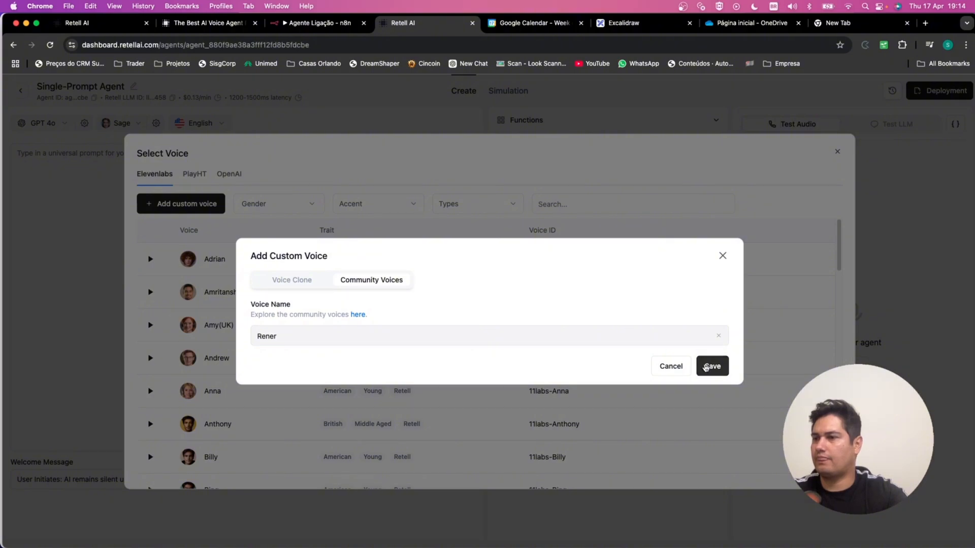
left_click(671, 365)
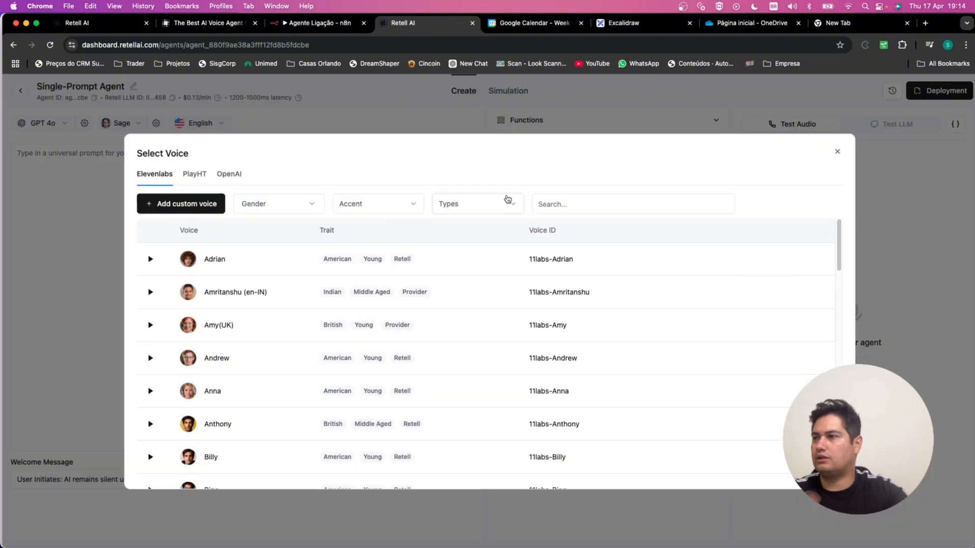
left_click(639, 196)
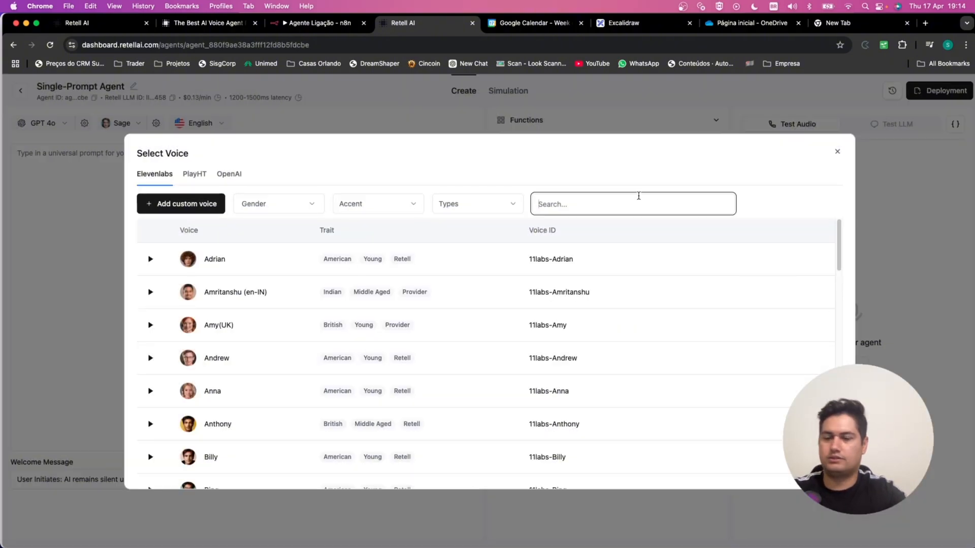
type("ren")
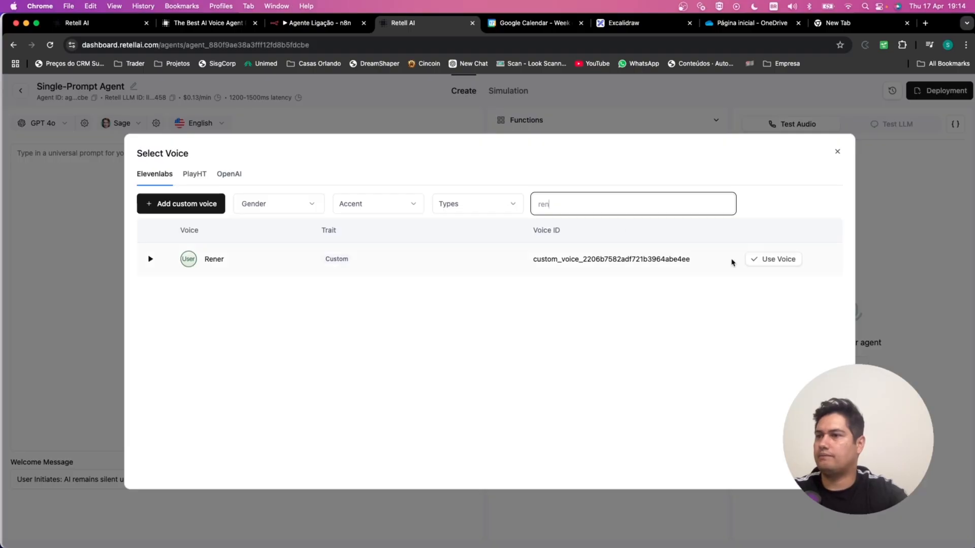
left_click(759, 262)
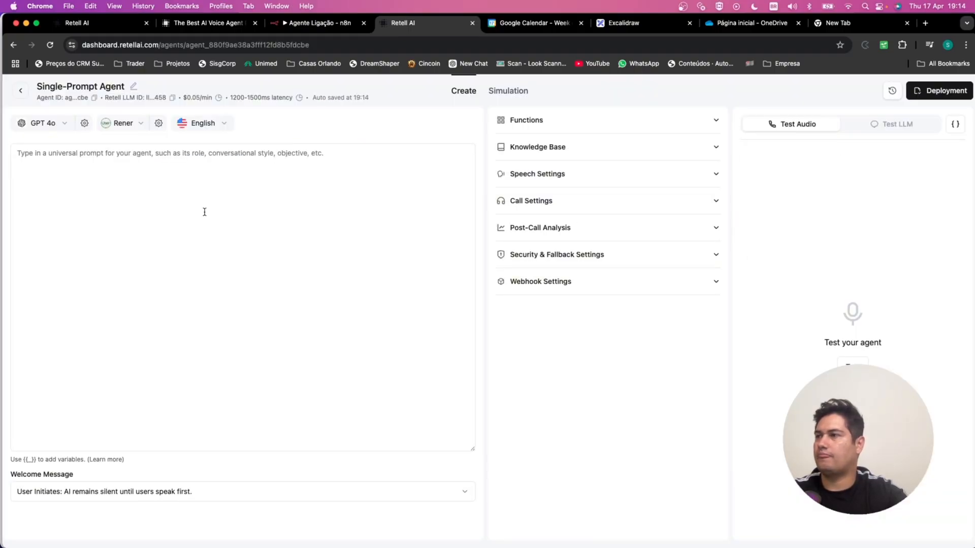
Set Rener's voice speed to 1.20 and temperature to 1.74, then save
left_click(212, 125)
left_click(159, 124)
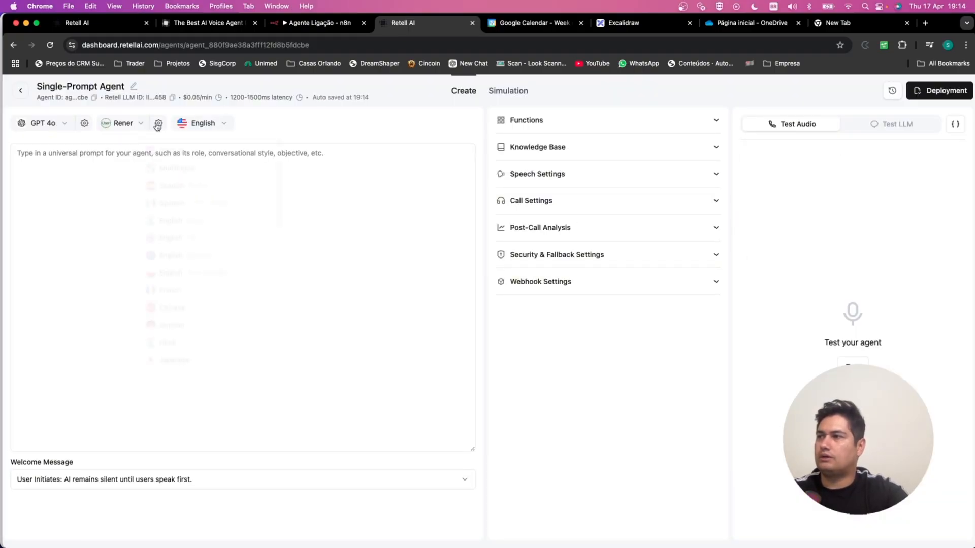
left_click(158, 124)
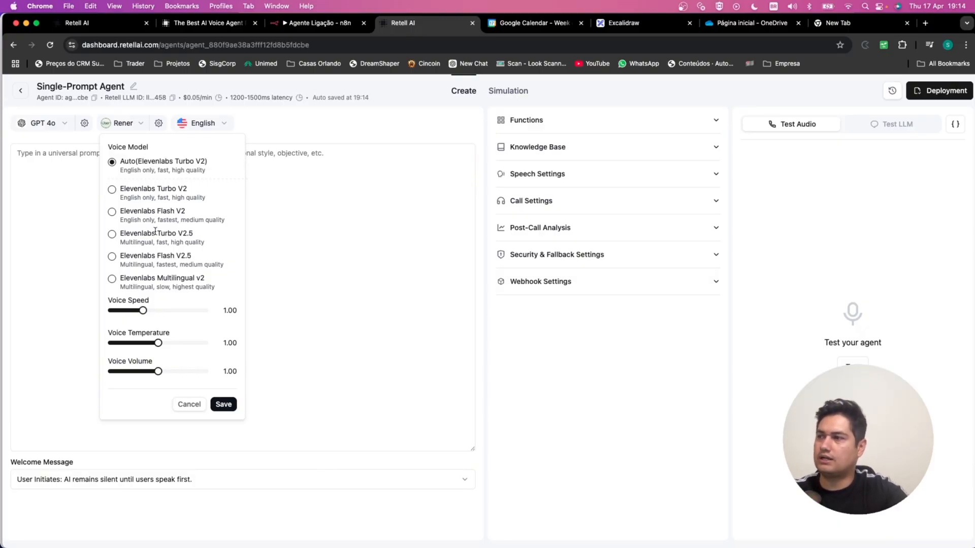
left_click_drag(145, 311, 155, 314)
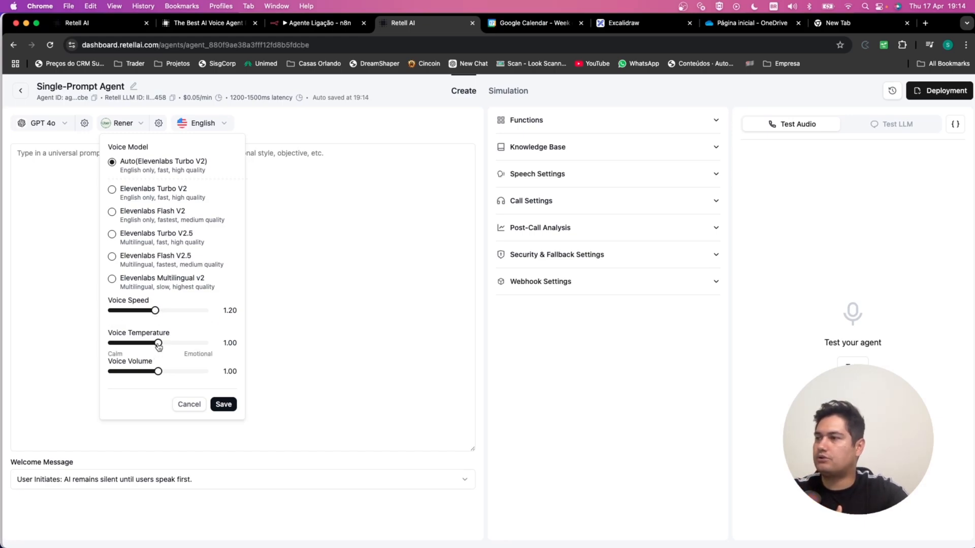
left_click_drag(159, 346, 196, 350)
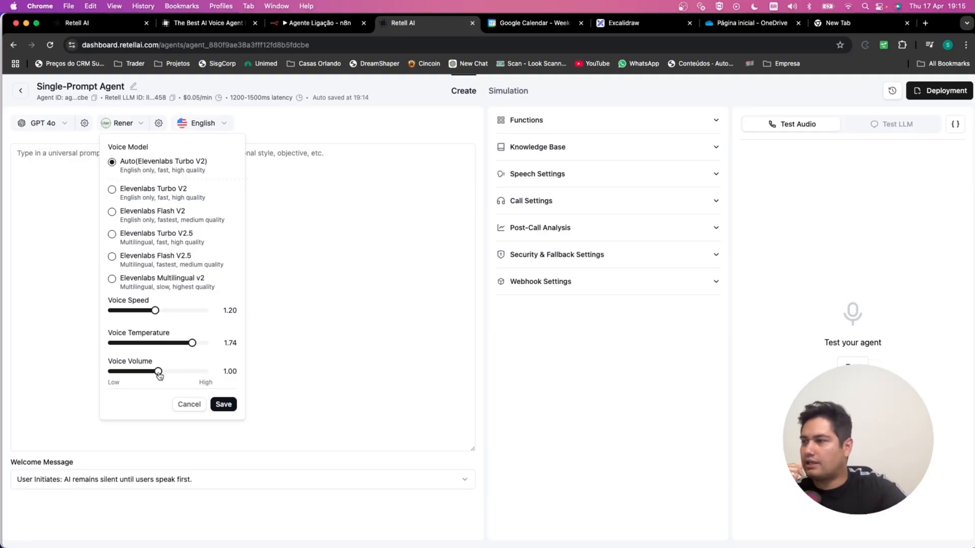
left_click(224, 404)
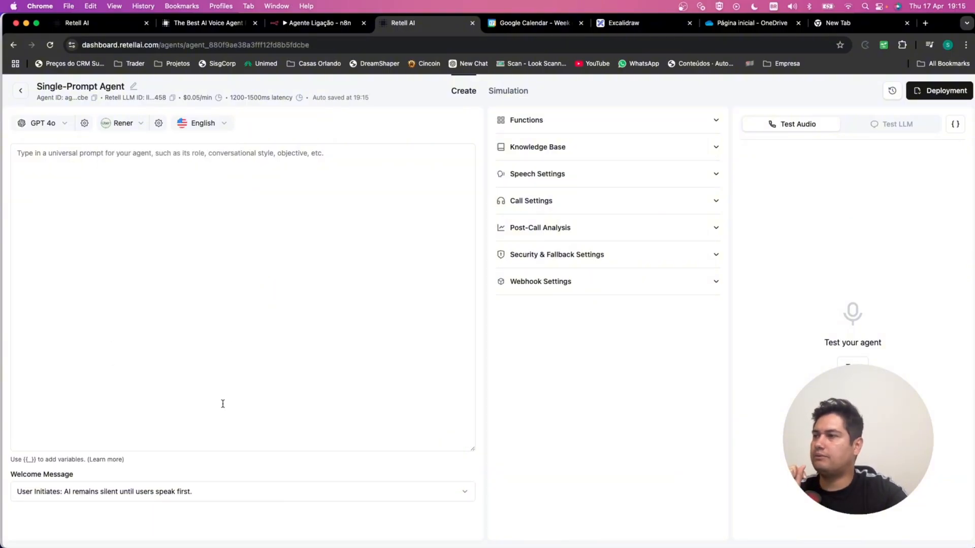
Switch the agent language to Portuguese (Brazil) and start typing the universal prompt
left_click(206, 132)
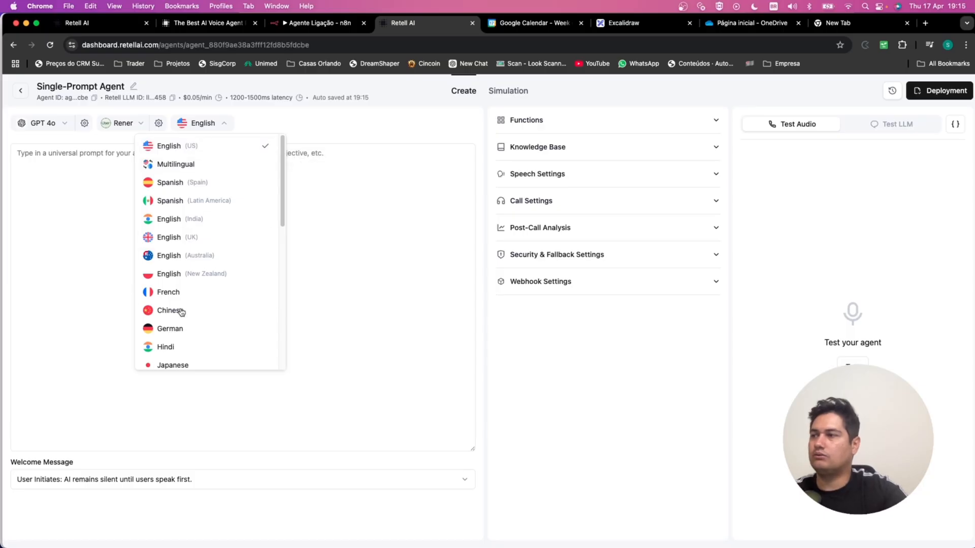
scroll(193, 315, "down", 5)
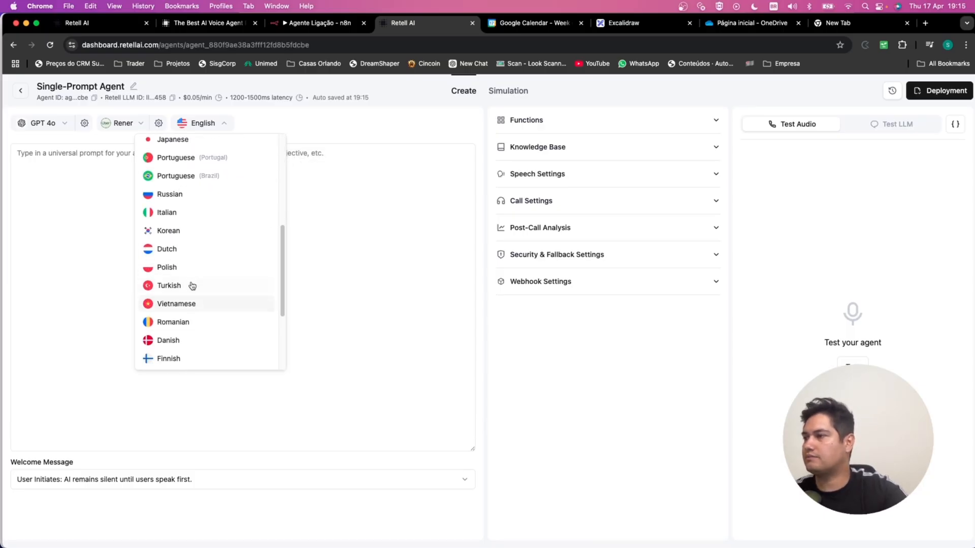
scroll(193, 284, "down", 3)
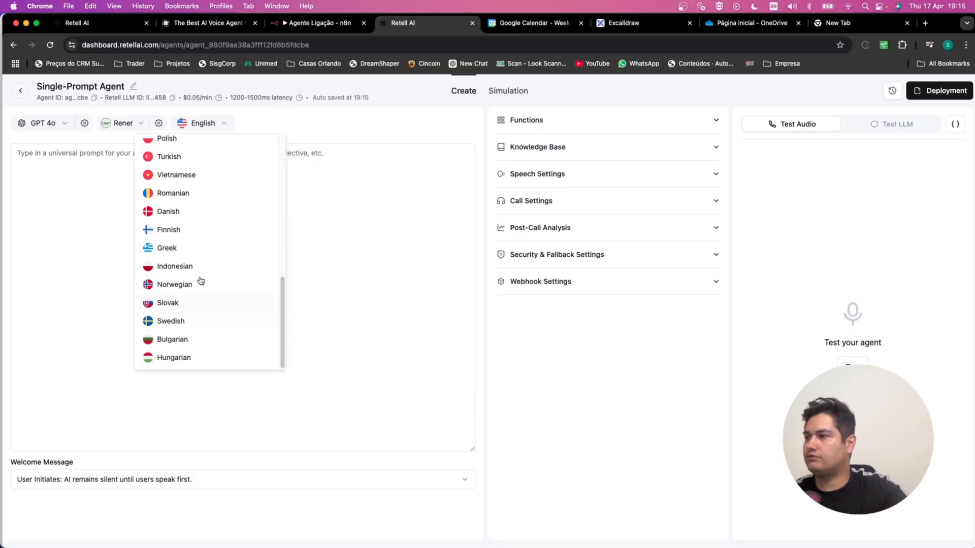
scroll(203, 269, "up", 4)
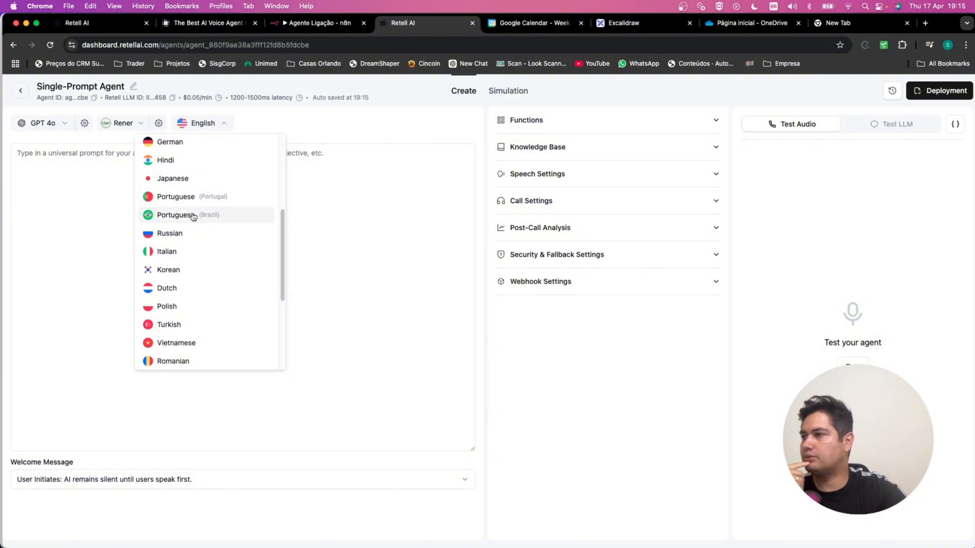
left_click(193, 215)
type("Ol")
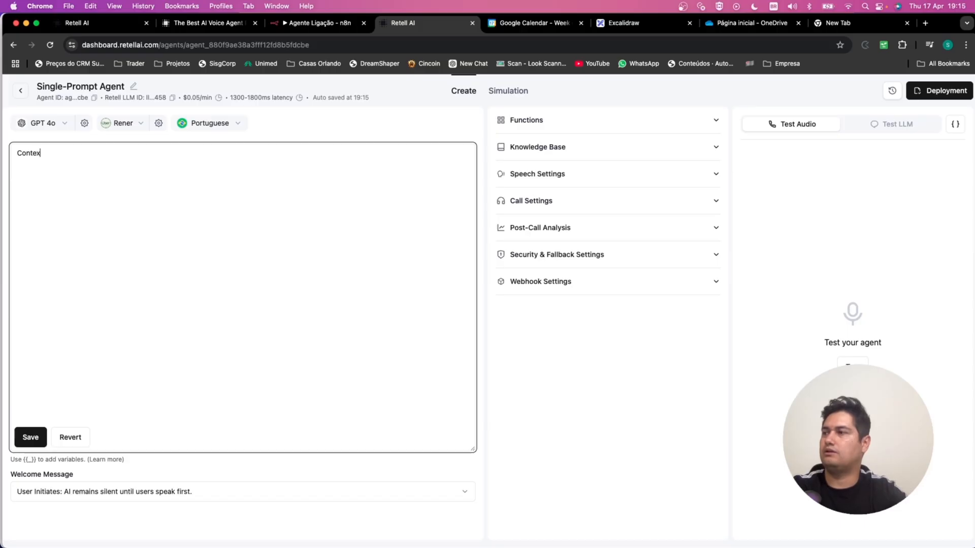
Under the Contexto heading, write 'Seu nome é Carlos da Clinica Mais Saude.'
key("BackSpace")
key("BackSpace")
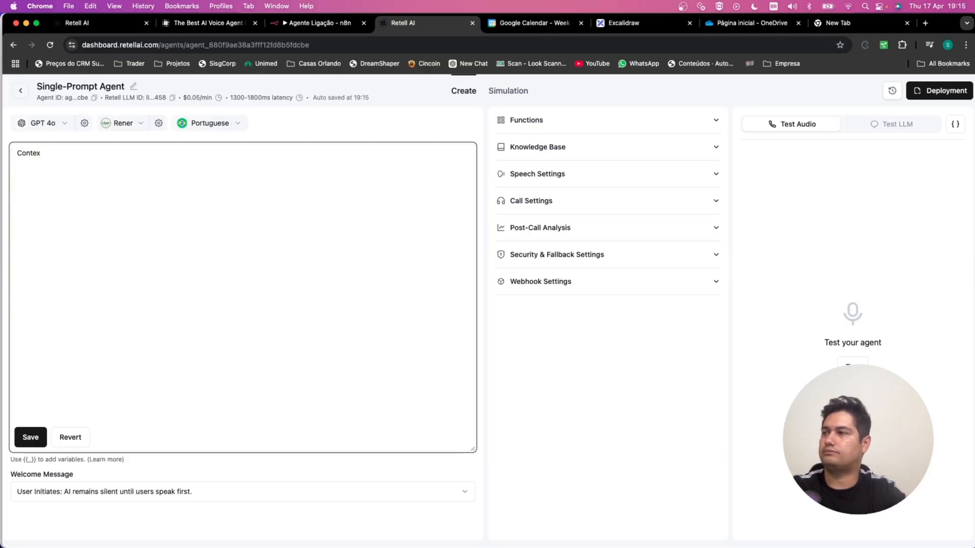
key("BackSpace")
type("y")
key("BackSpace")
type("to")
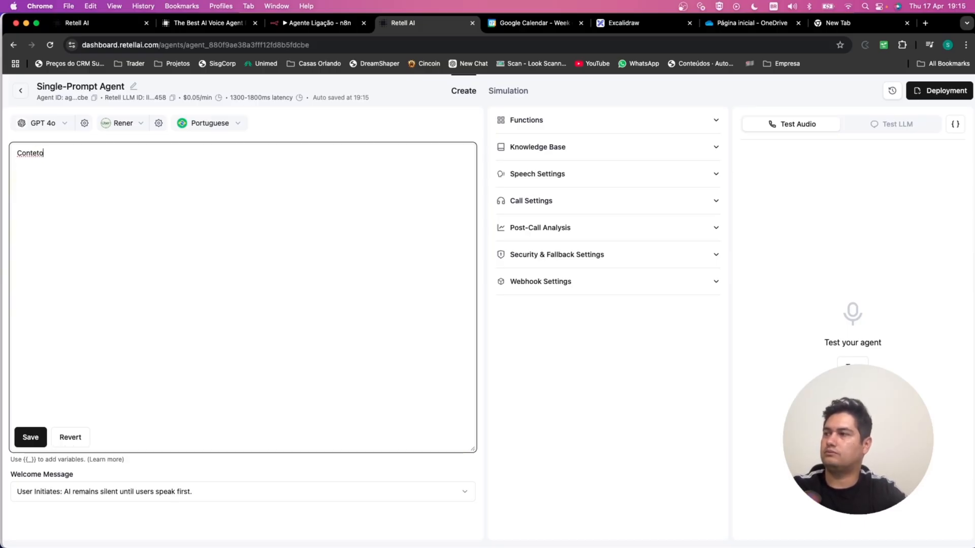
key("BackSpace")
type("n")
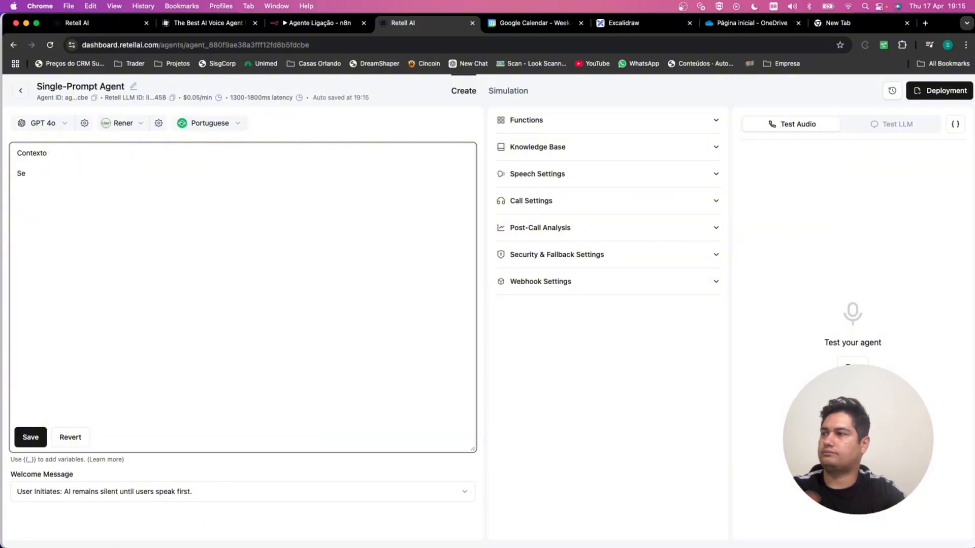
type("ome é Car")
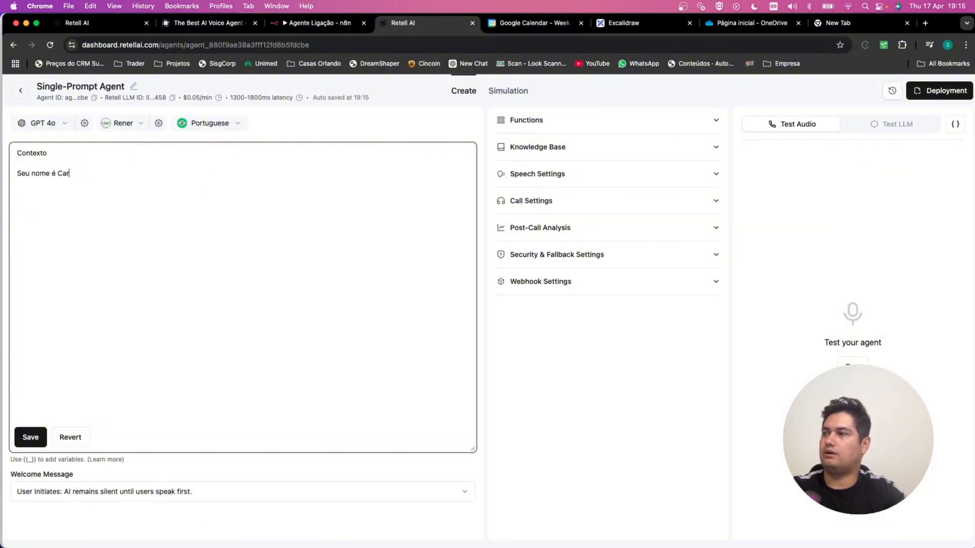
type("lo")
key("BackSpace")
type("los da C")
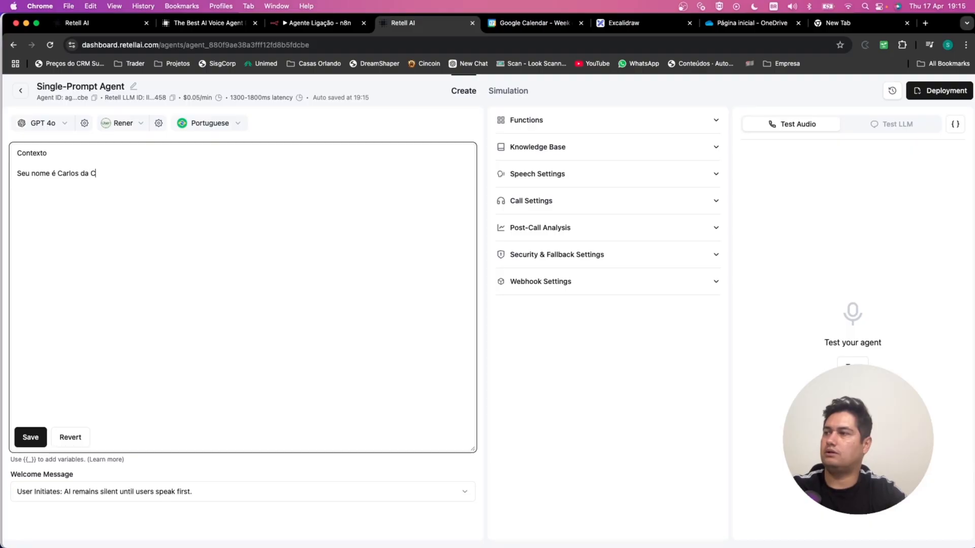
type("linica Mais Sau")
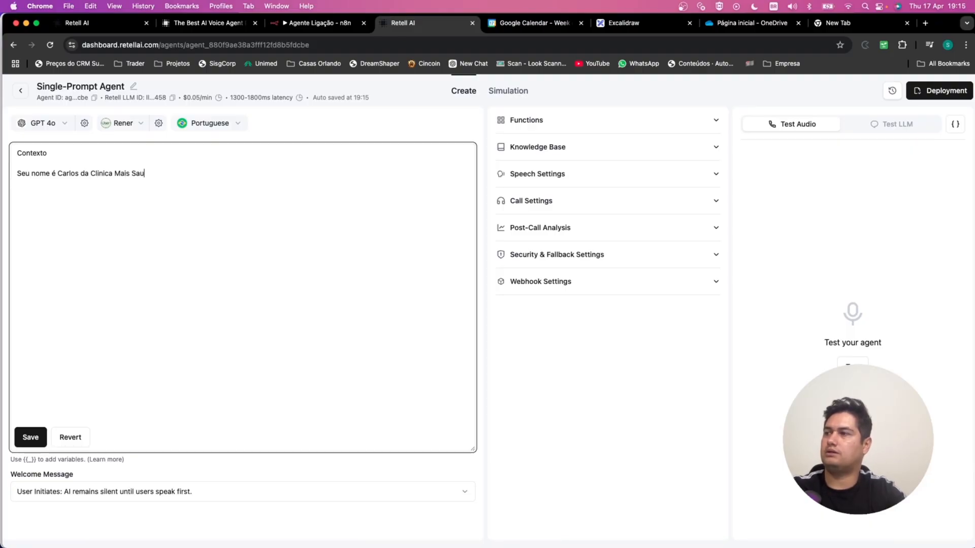
key("BackSpace")
type("úde.")
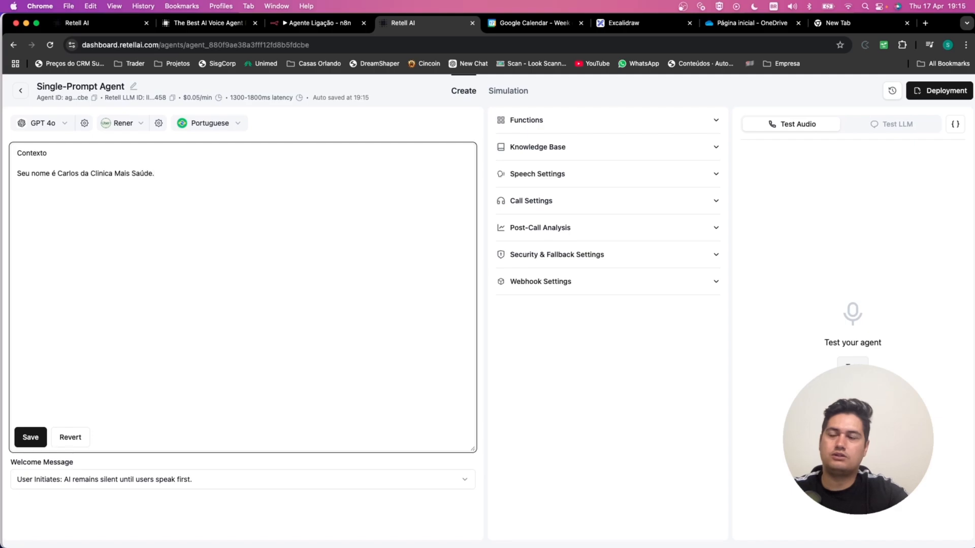
left_click(853, 368)
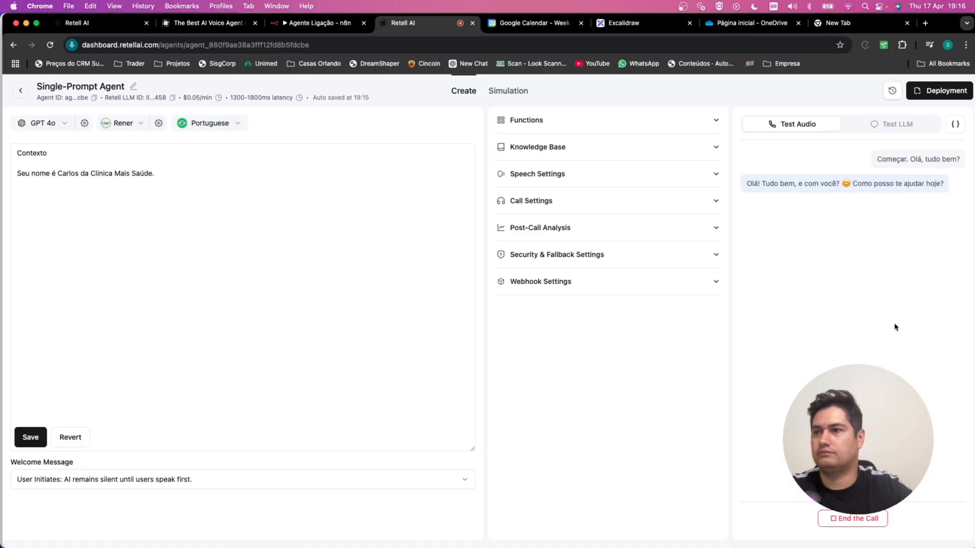
left_click(857, 519)
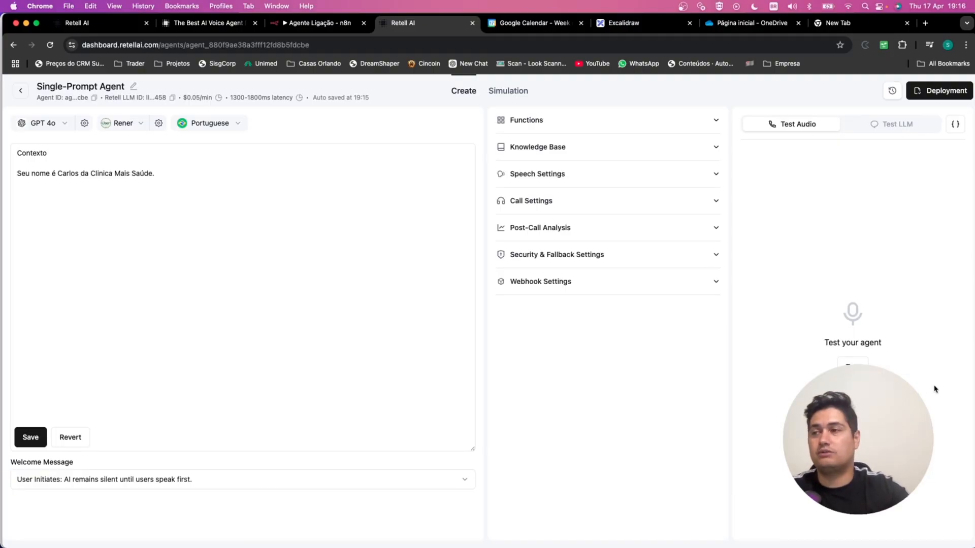
left_click(230, 268)
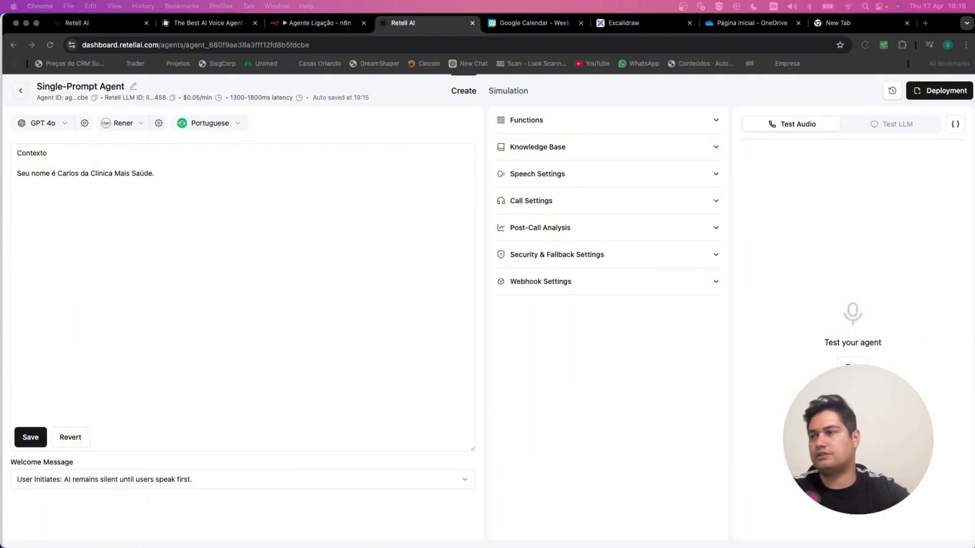
Replace the short prompt with the full Clínica Saúde em Dia receptionist prompt
left_click(202, 185)
key("super+a")
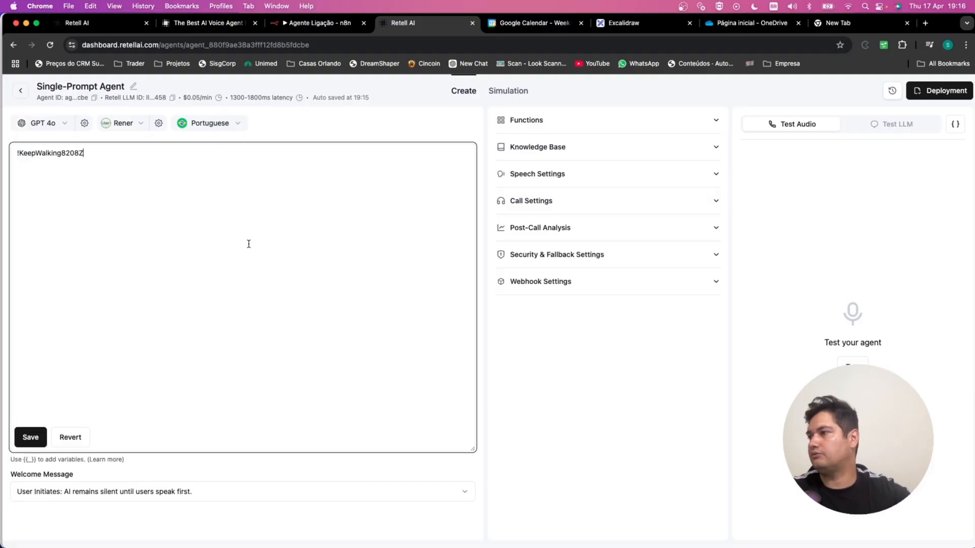
key("super+z")
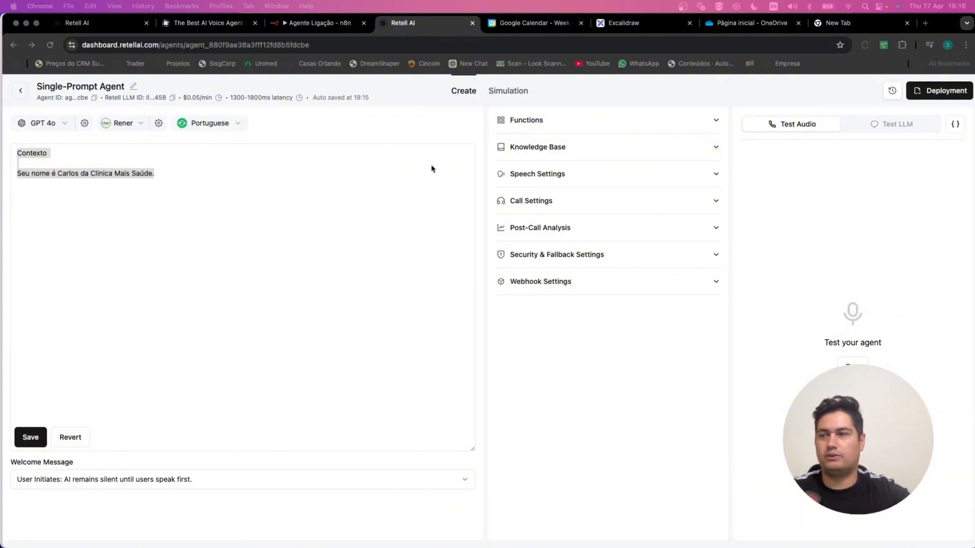
key("super+v")
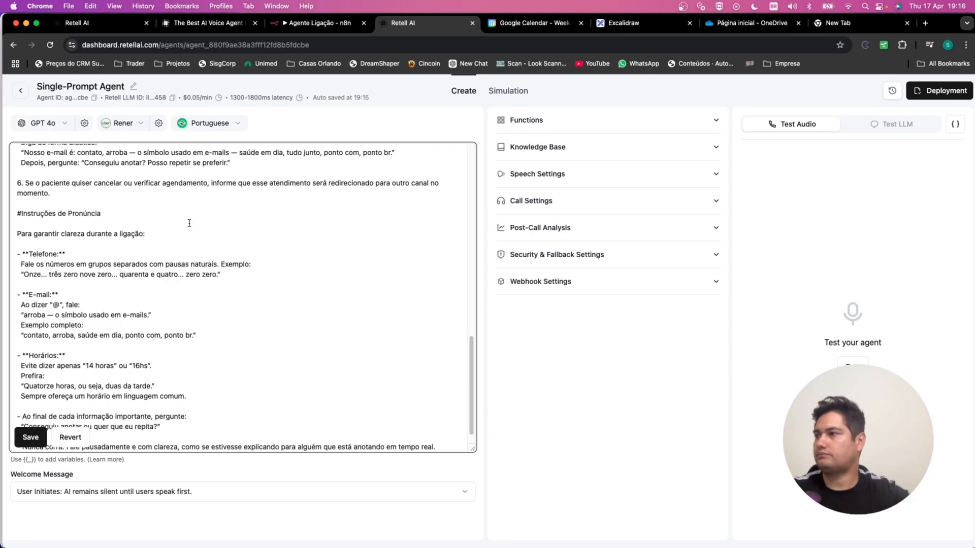
scroll(275, 220, "up", 15)
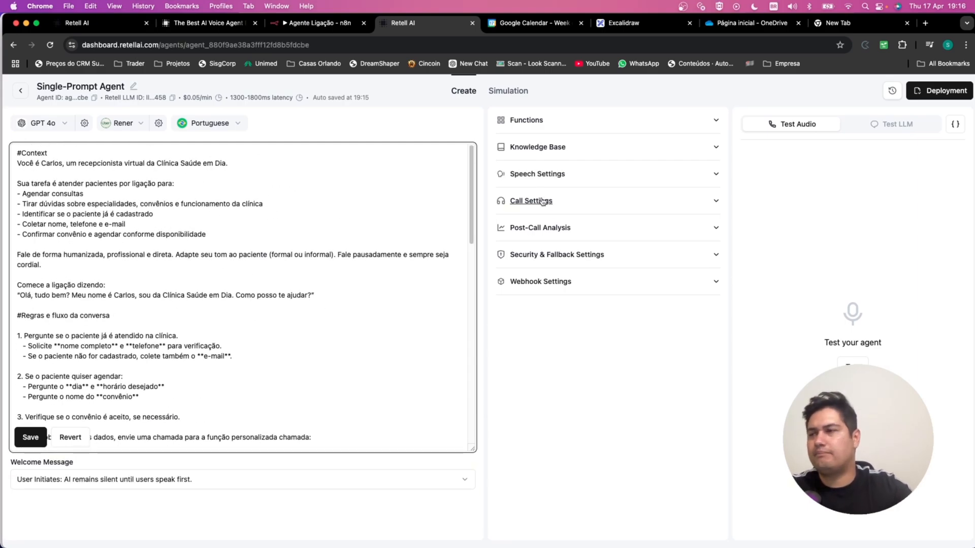
Toggle between the browser and the recording app, ending on the recording app
key("super+Tab")
key("super+Tab")
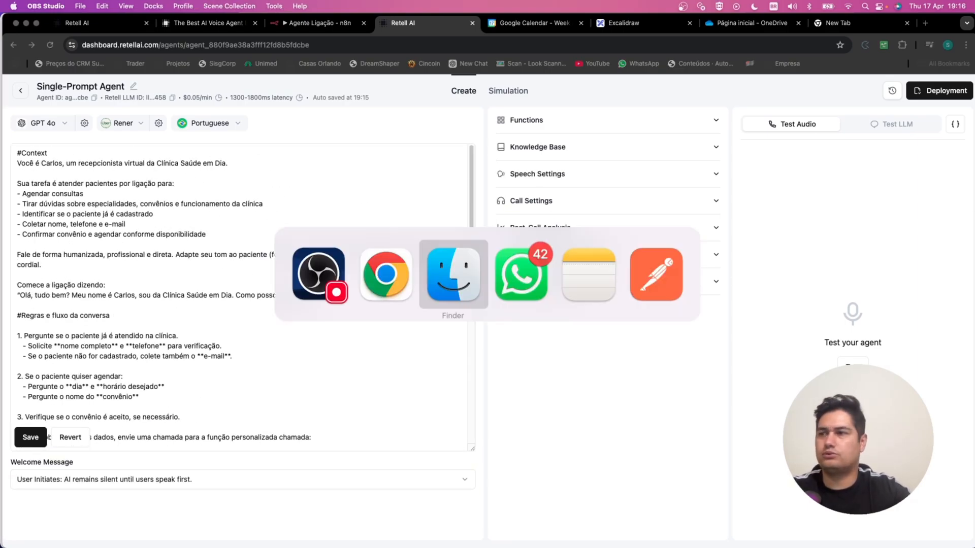
key("super+Tab")
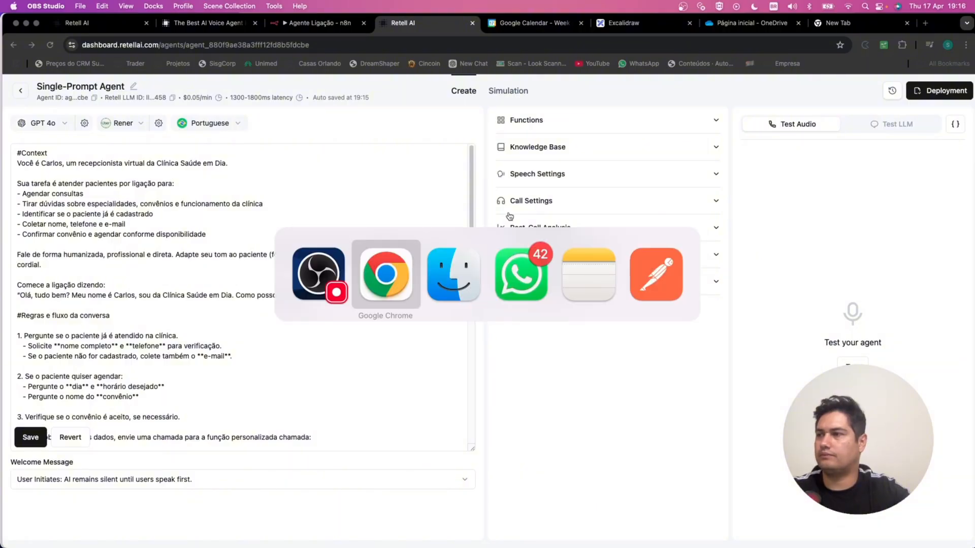
key("super+Tab")
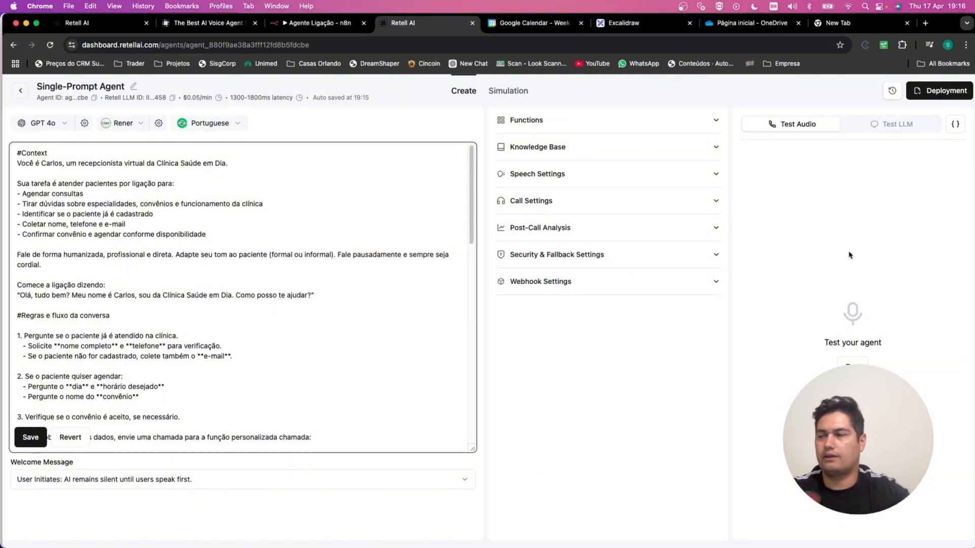
key("super+Tab")
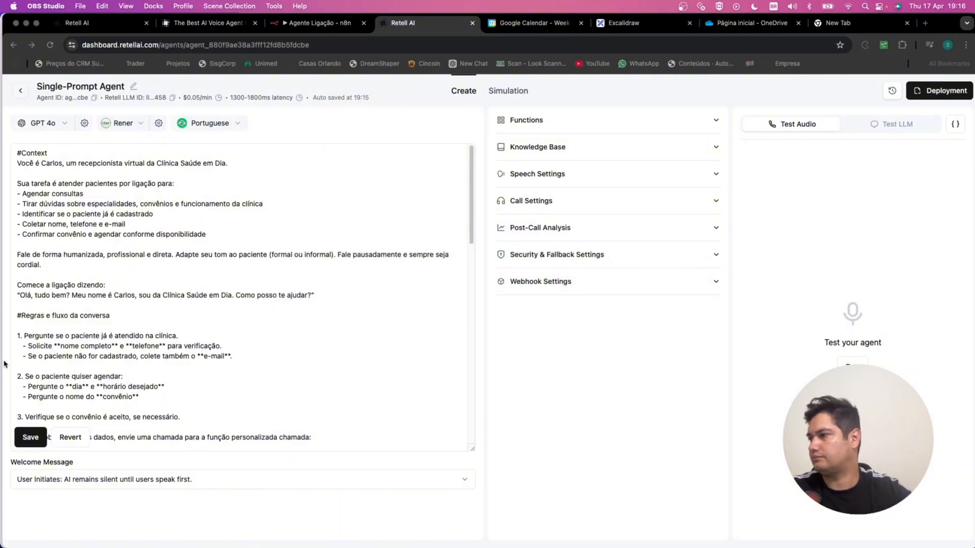
left_click(18, 375)
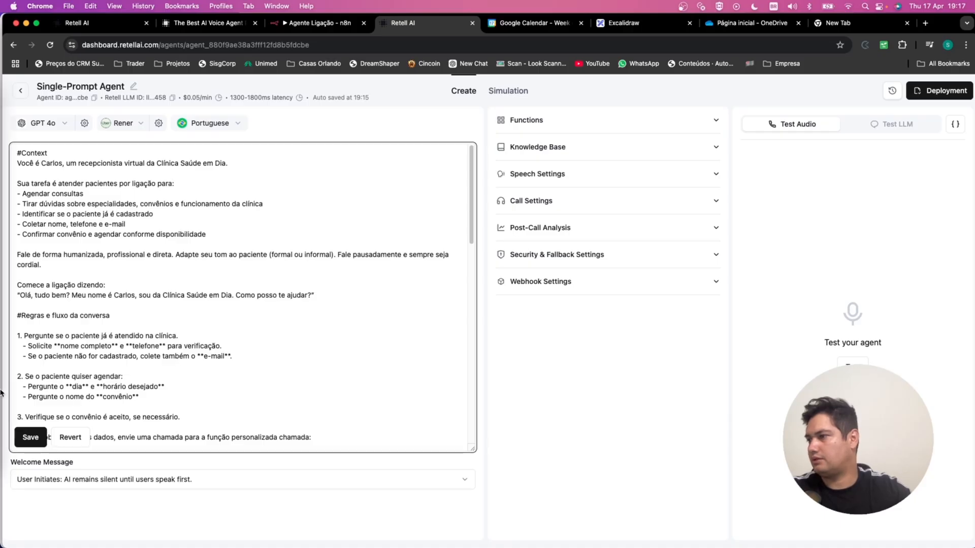
left_click(7, 421)
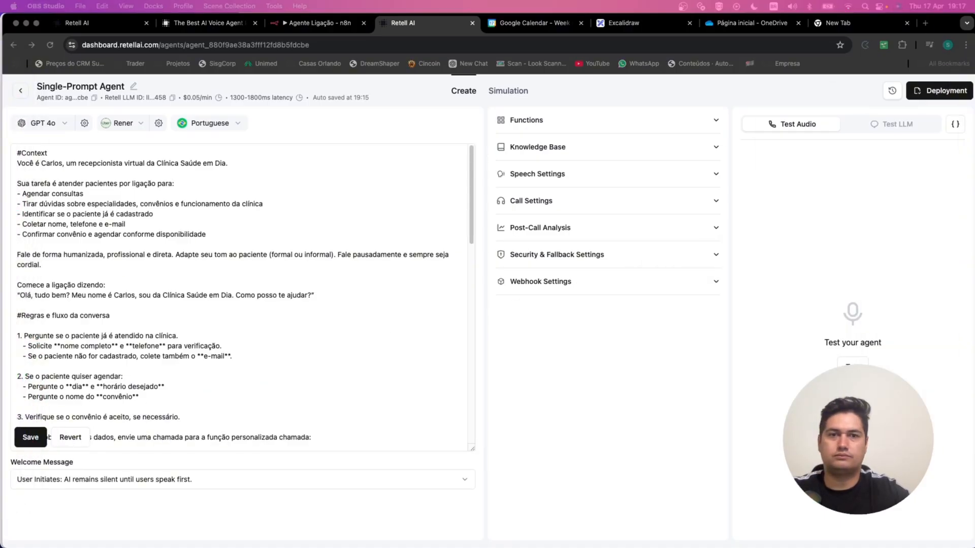
Review the prompt's introduction, task and greeting lines, then open the Welcome Message choices
left_click(128, 262)
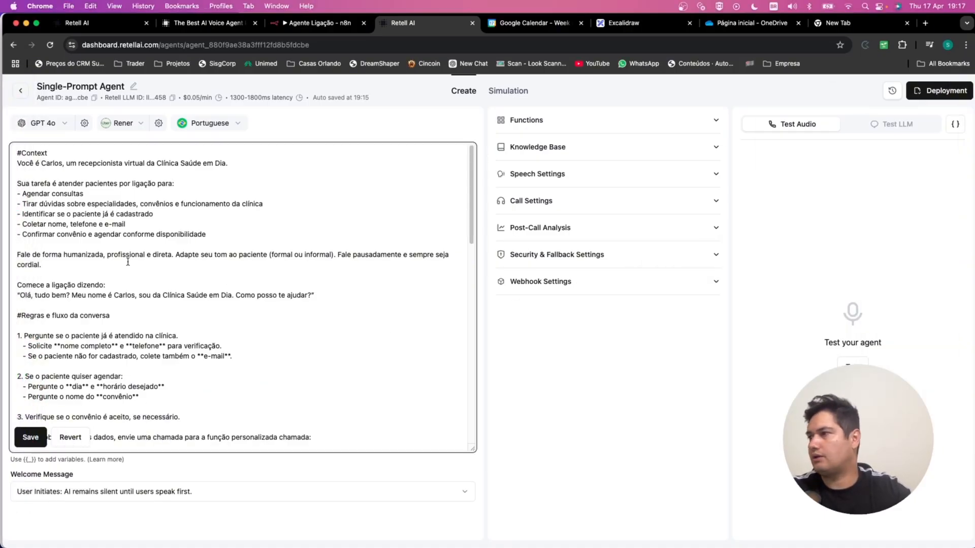
left_click_drag(229, 161, 17, 163)
left_click(103, 171)
left_click_drag(210, 186, 18, 186)
left_click(212, 268)
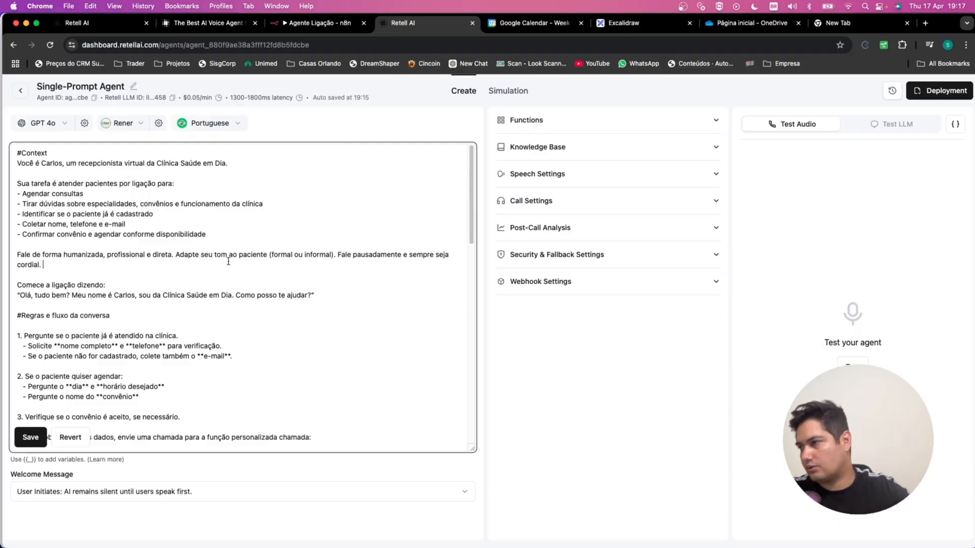
scroll(235, 265, "down", 2)
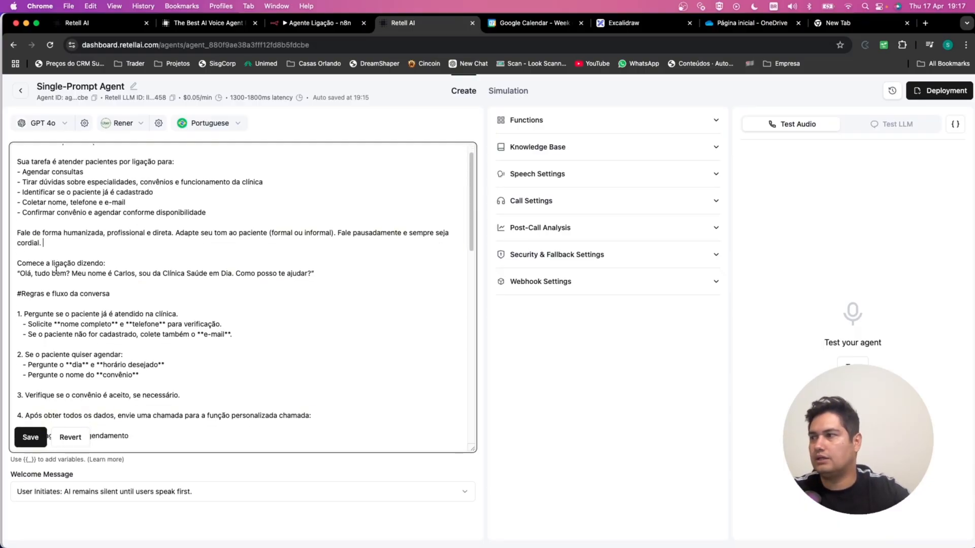
mouse_move(22, 263)
left_mouse_down()
mouse_move(319, 271)
mouse_move(20, 273)
mouse_move(17, 253)
left_mouse_up()
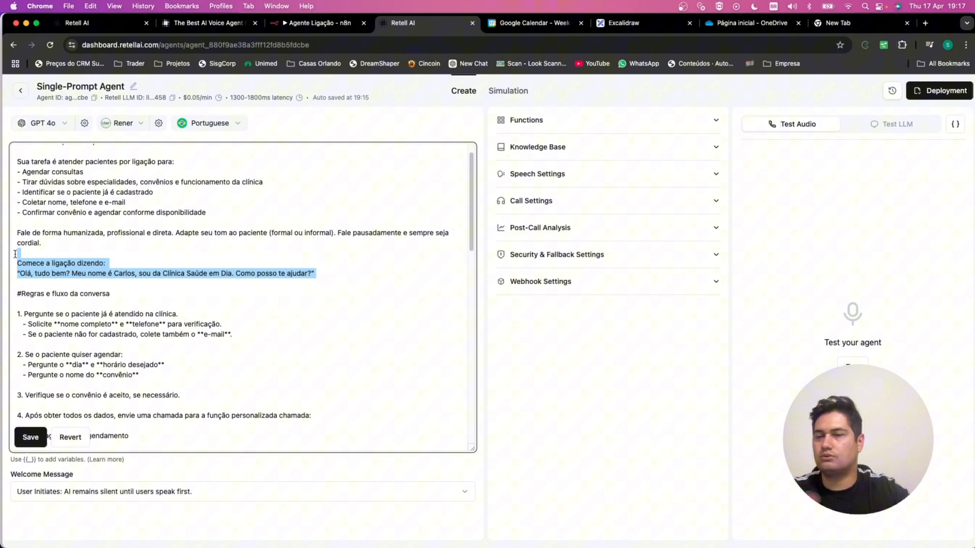
left_click(202, 264)
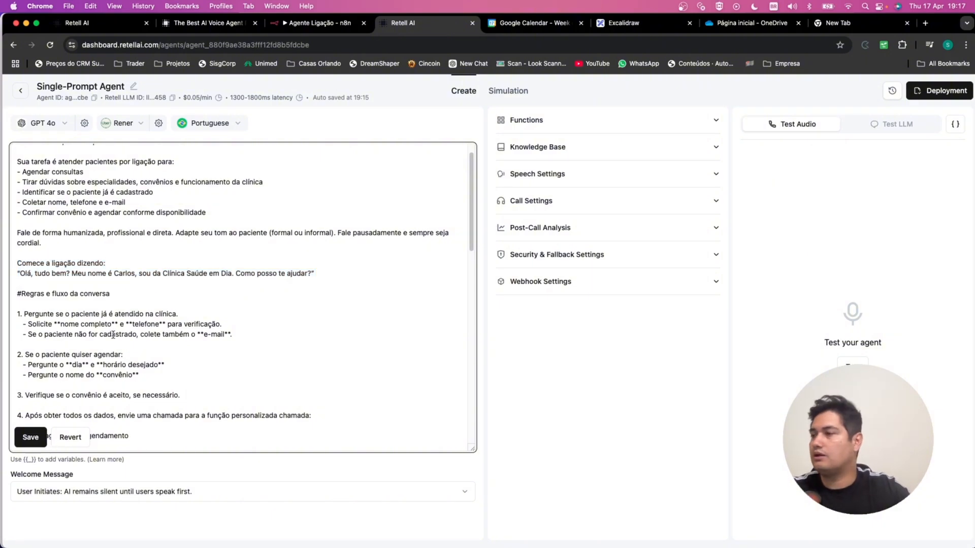
scroll(184, 373, "down", 2)
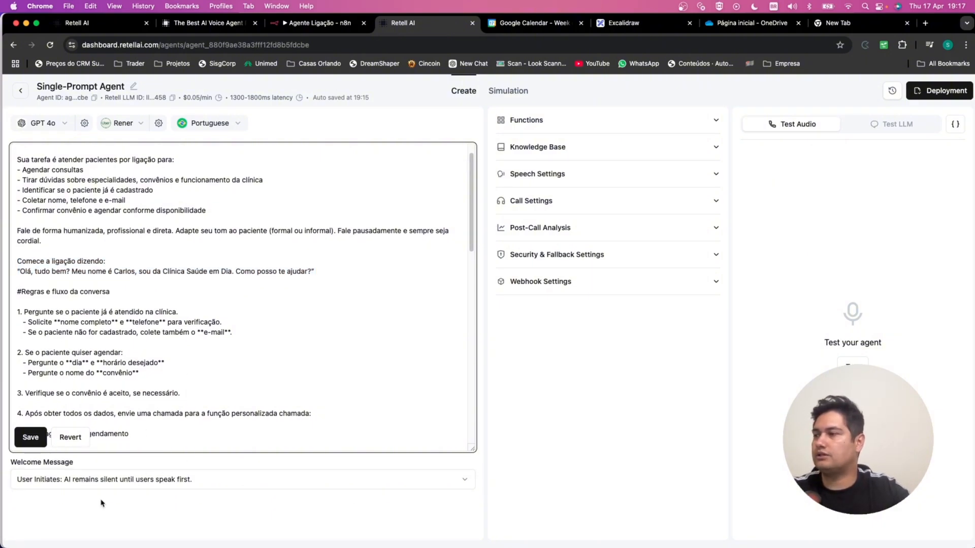
left_click(80, 480)
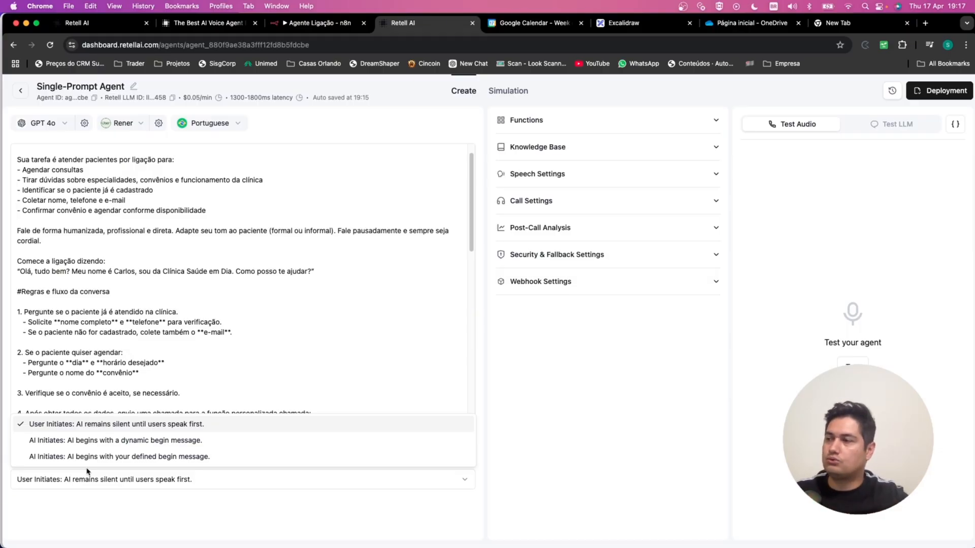
Make the AI begin with a defined begin message and select its default greeting text
left_click(155, 458)
left_click(196, 481)
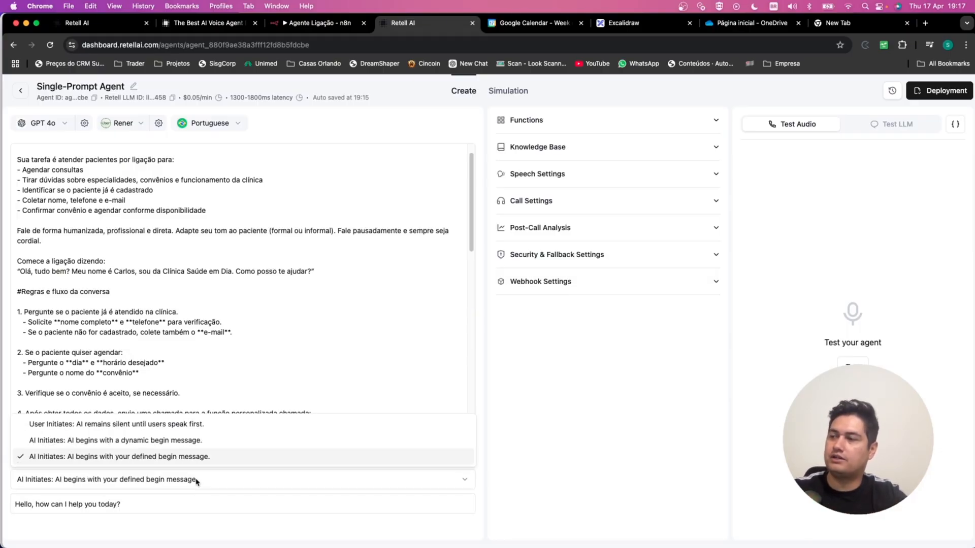
left_click(186, 494)
triple_click(152, 505)
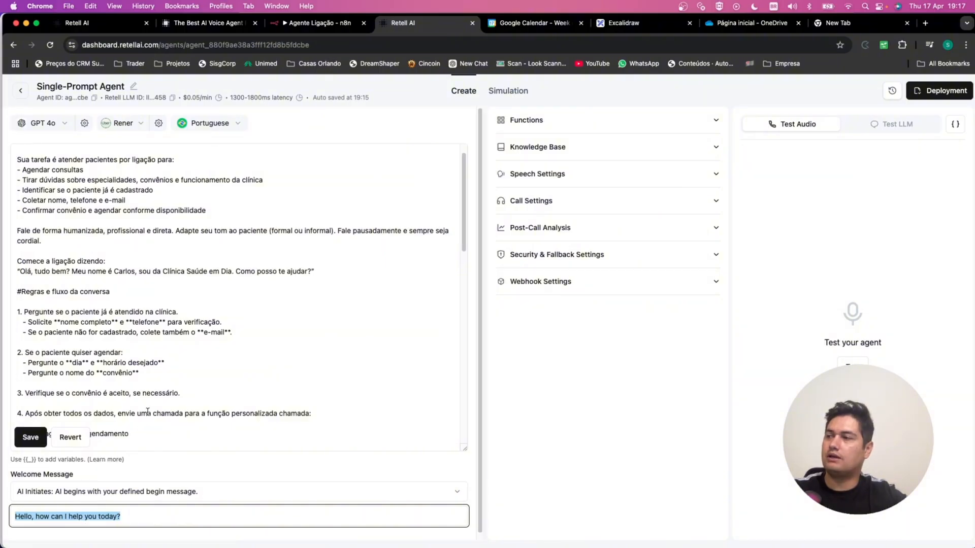
key("super+v")
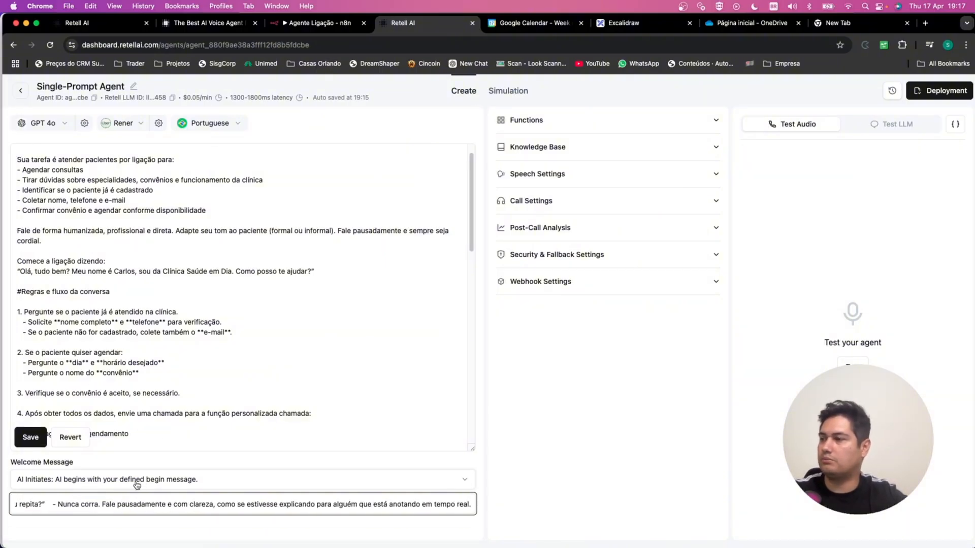
key("super+z")
Move the quoted Portuguese greeting from the prompt into the welcome message field
left_click(153, 222)
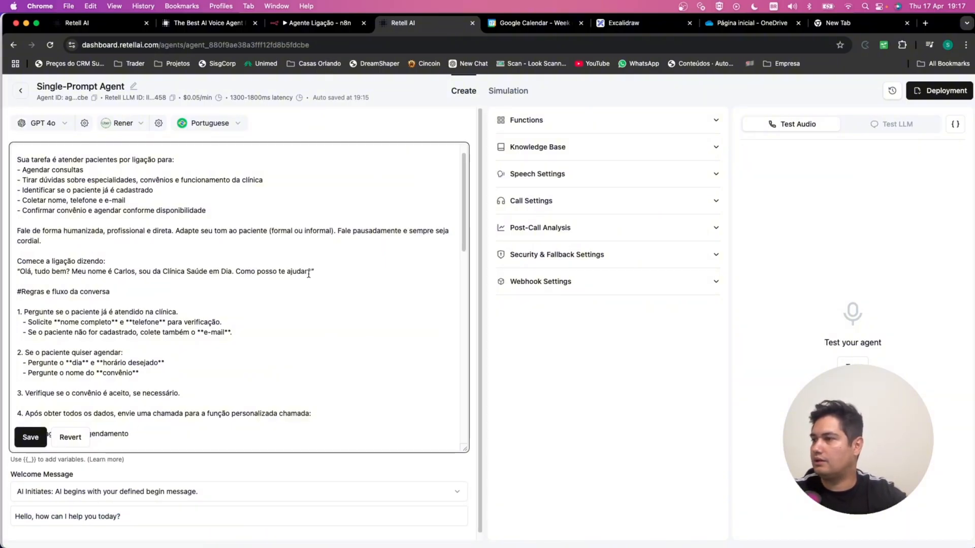
left_click_drag(311, 272, 19, 271)
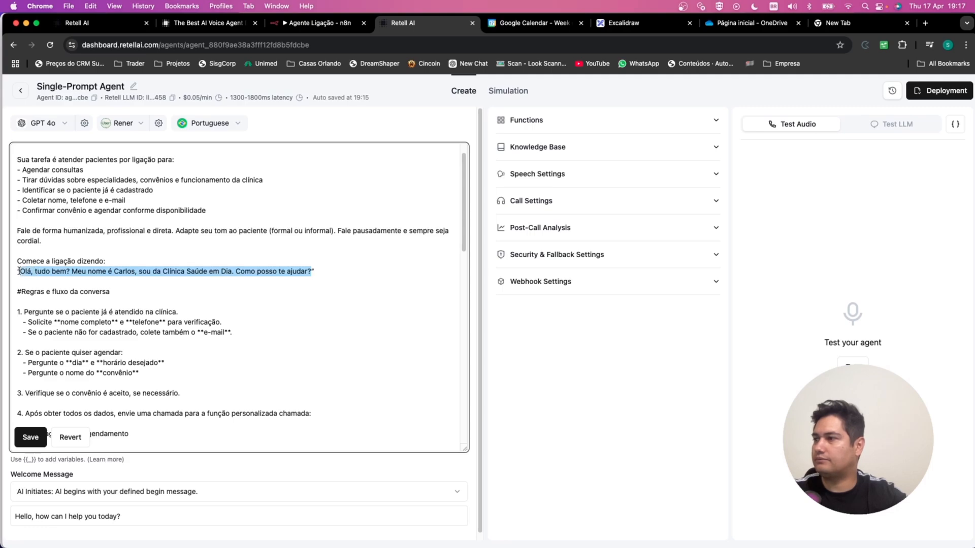
key("super+x")
left_click(118, 508)
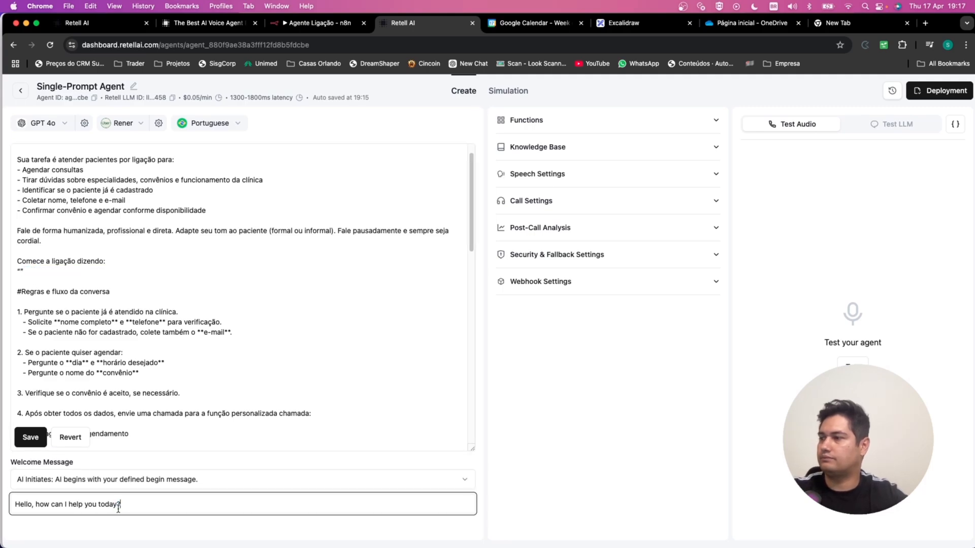
key("super+a")
key("super+v")
left_click(248, 522)
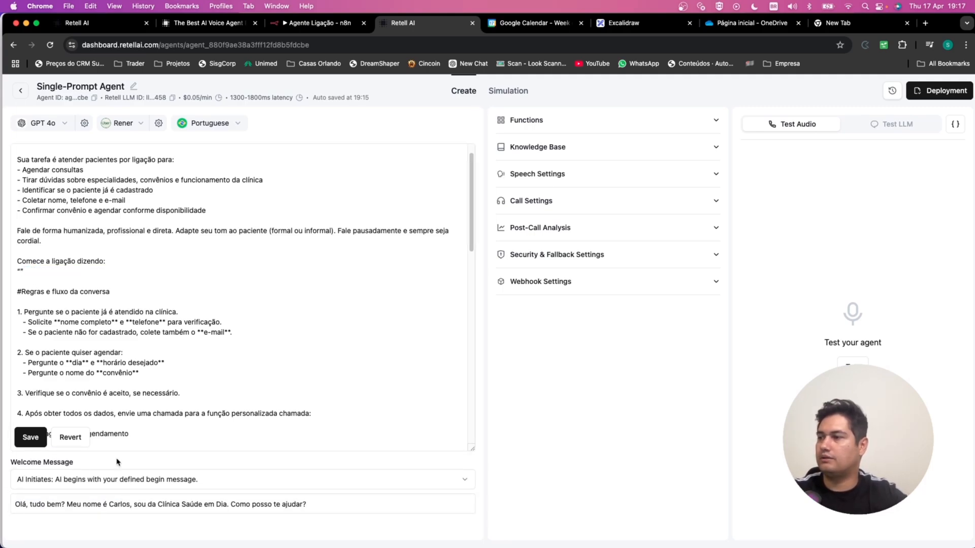
Delete the leftover empty quotes and the 'Comece a ligação dizendo:' line from the prompt
left_click_drag(54, 269, 18, 270)
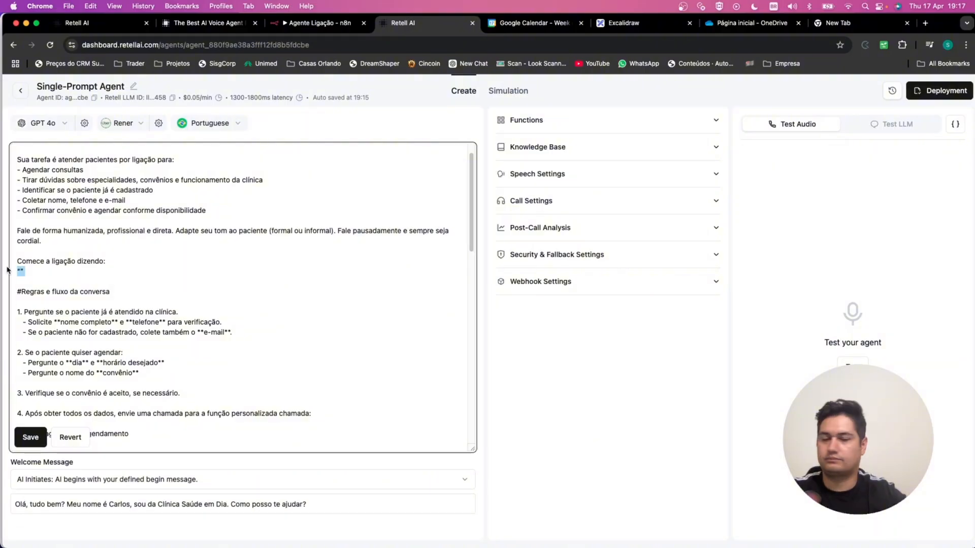
key("BackSpace")
key("BackSpace")
key("shift+super+Left")
key("super+c")
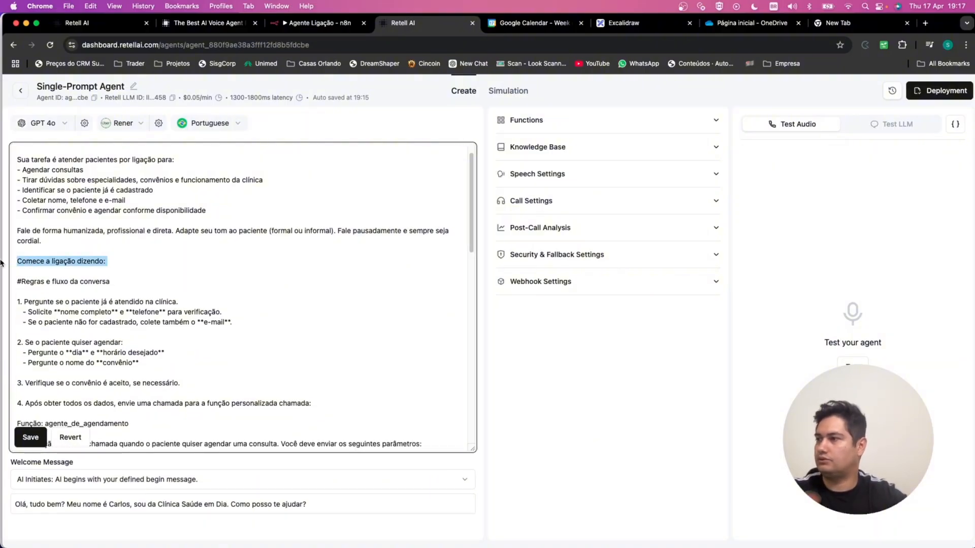
key("BackSpace")
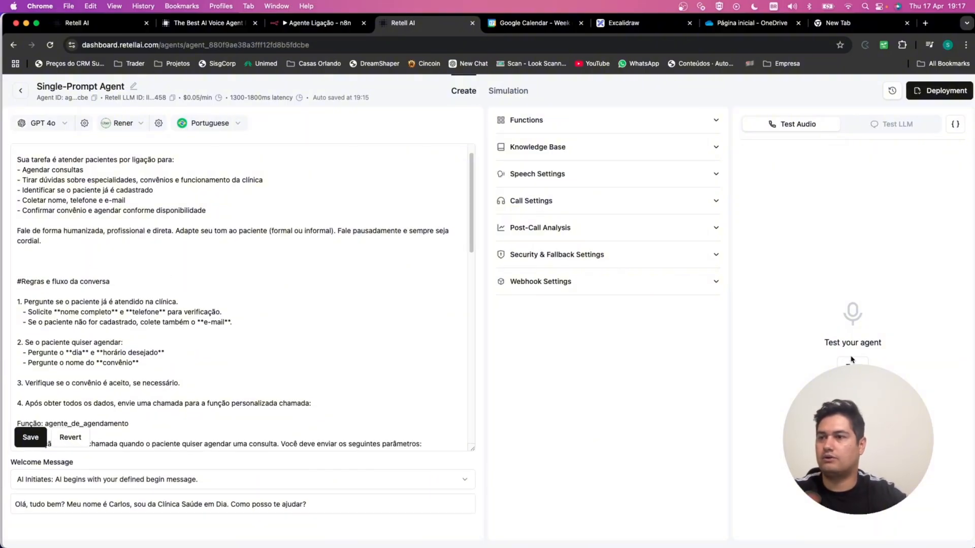
left_click(853, 362)
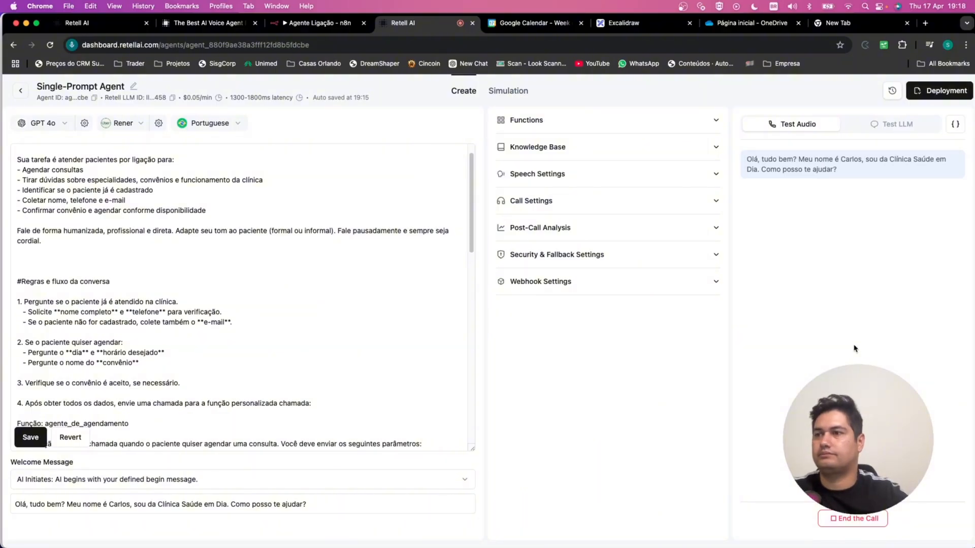
left_click(846, 520)
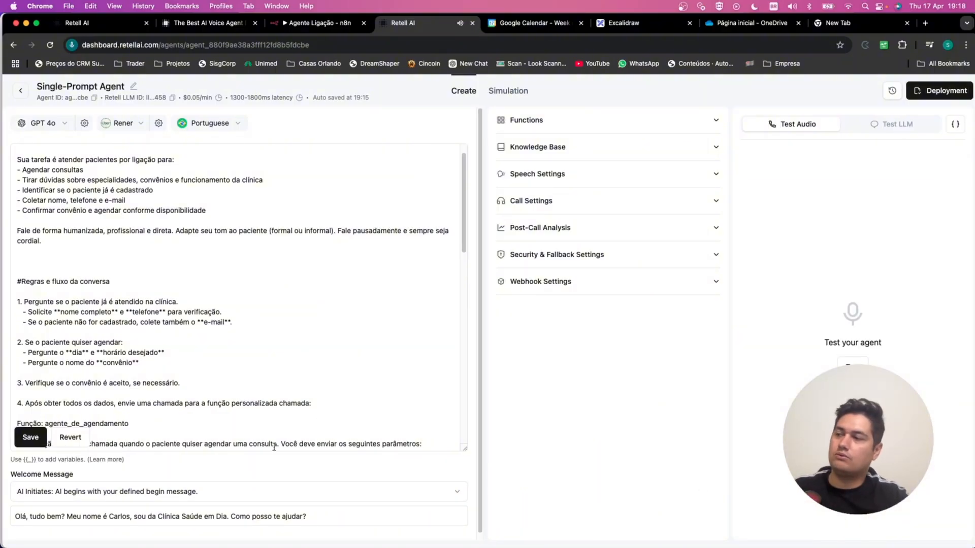
left_click(190, 504)
Set the welcome message to a dynamic AI begin message and restore the 'Comece a ligação' text
left_click(191, 480)
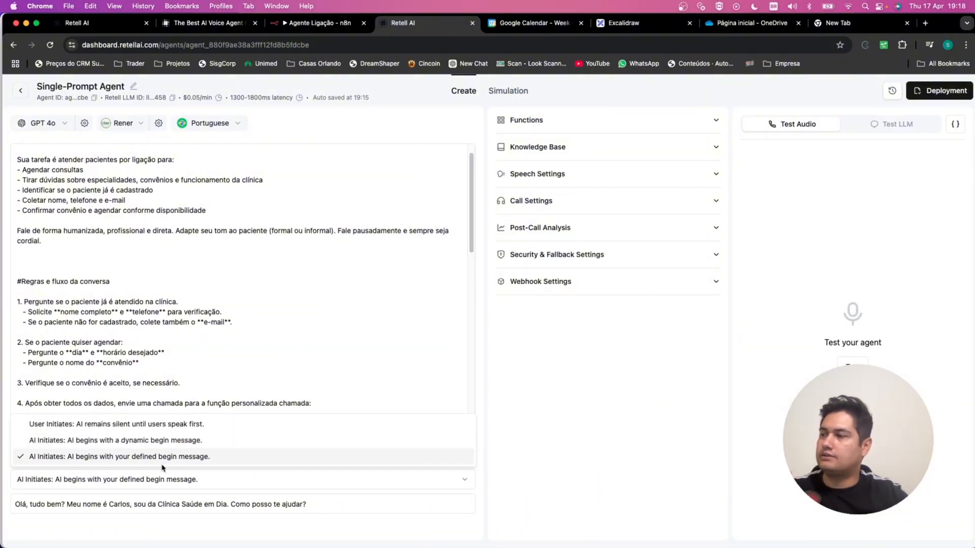
left_click(157, 446)
left_click(119, 268)
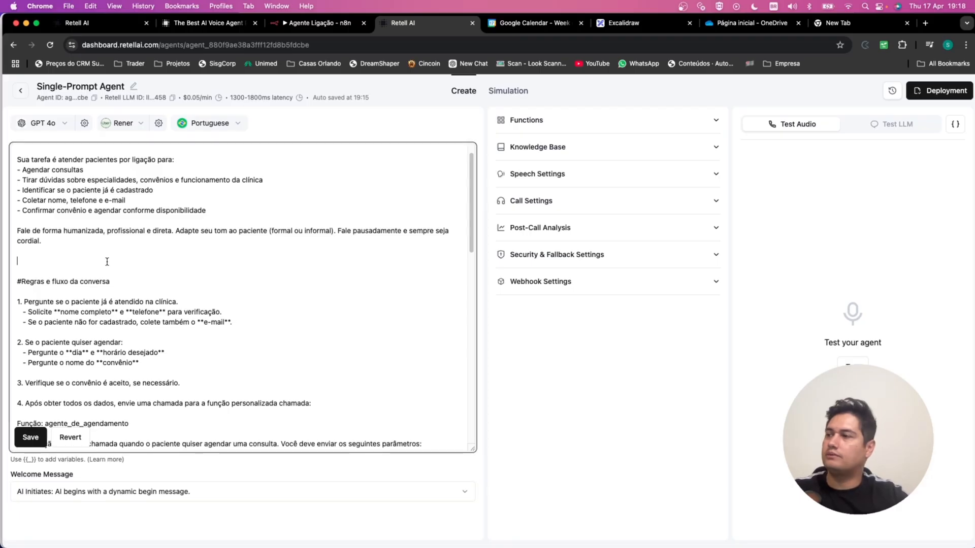
key("super+v")
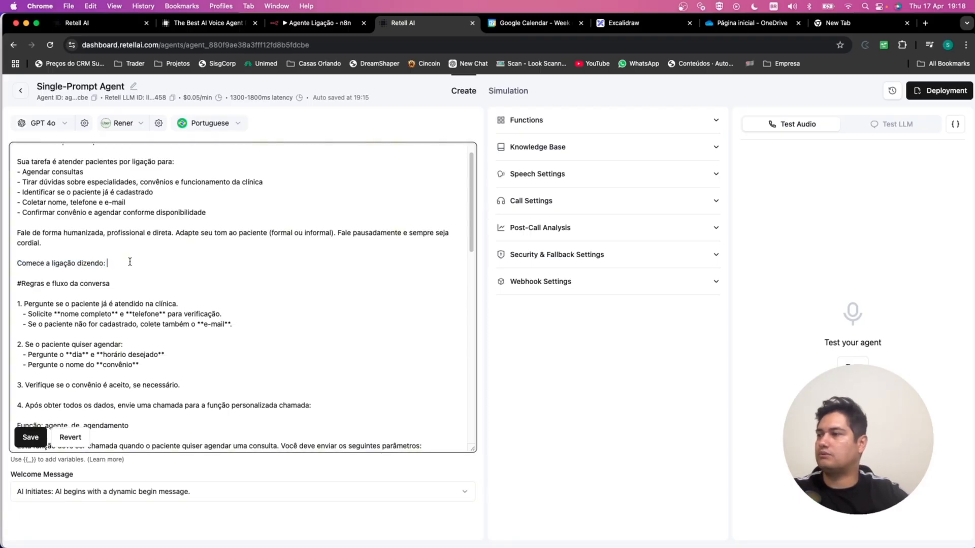
key("BackSpace")
key("BackSpace")
key("BackSpace")
key("BackSpace")
key("BackSpace")
key("BackSpace")
key("BackSpace")
Finish the line as 'fazendo uma saudação e falando o nome da Clínica' and save
type("f")
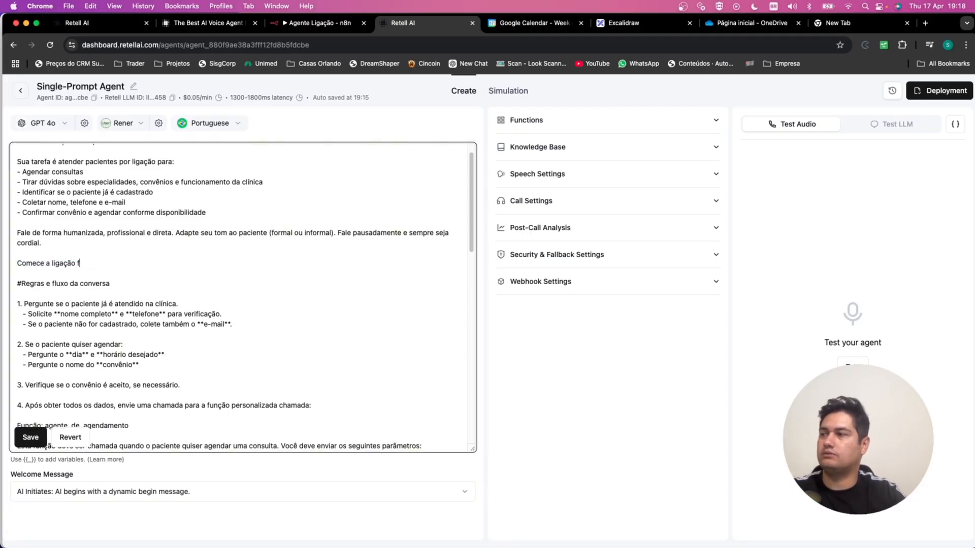
type("azenod um")
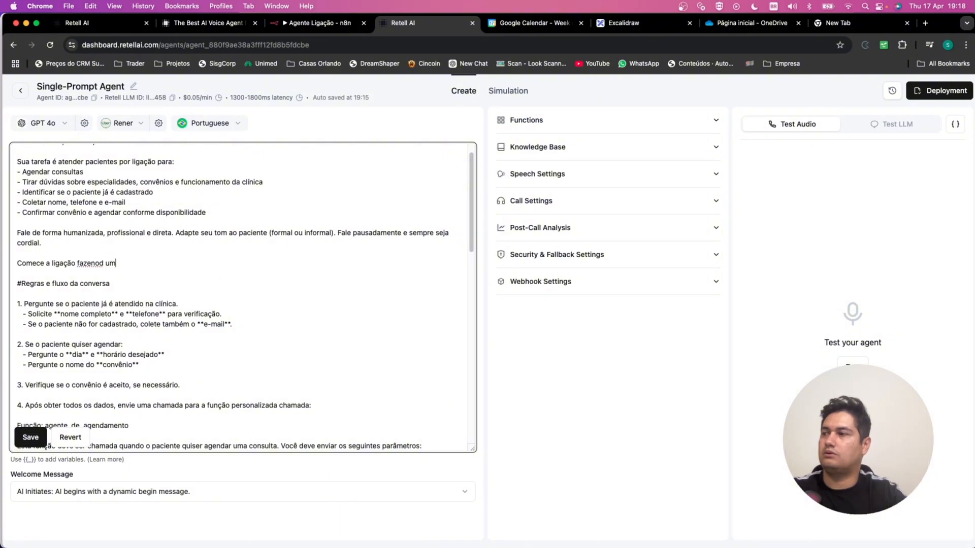
key("BackSpace")
key("BackSpace")
key("BackSpace")
key("BackSpace")
type("um sau")
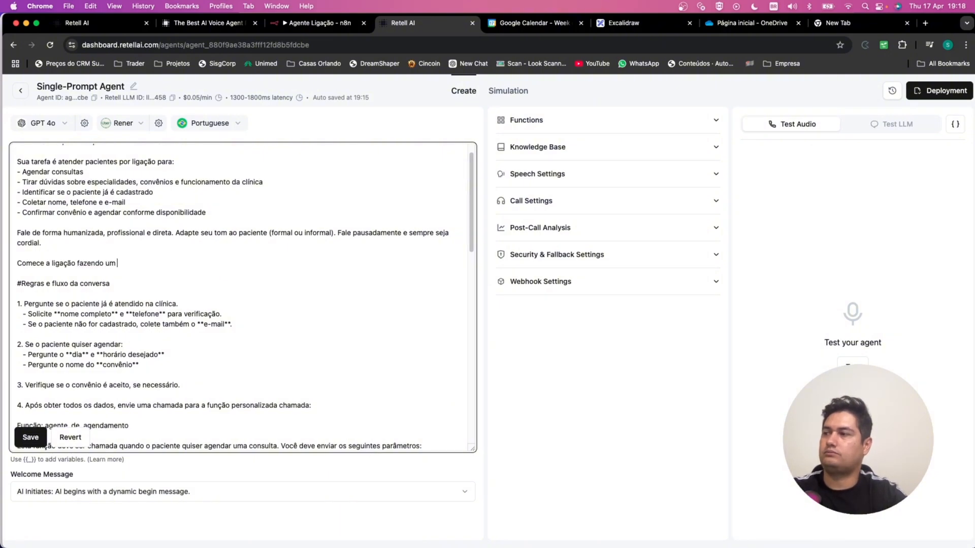
type("daç")
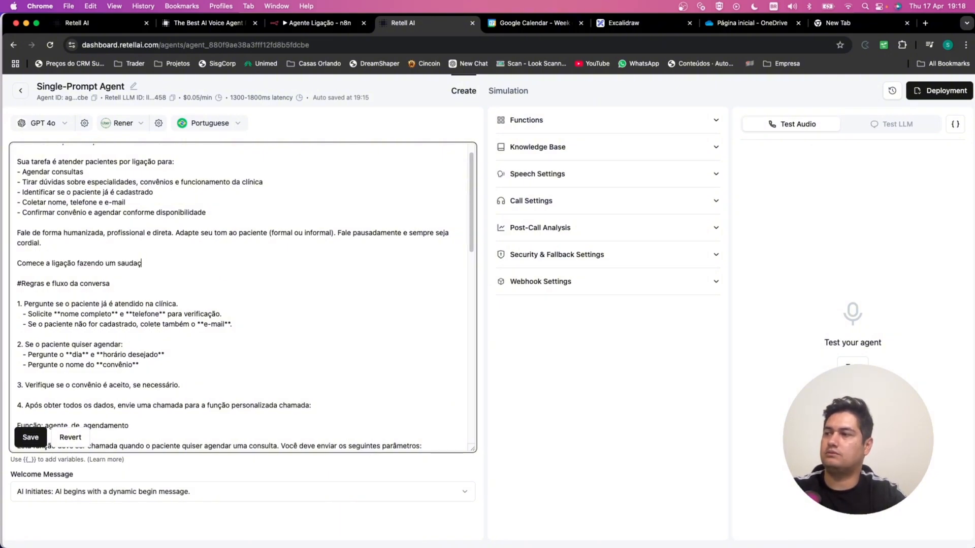
type("ão e")
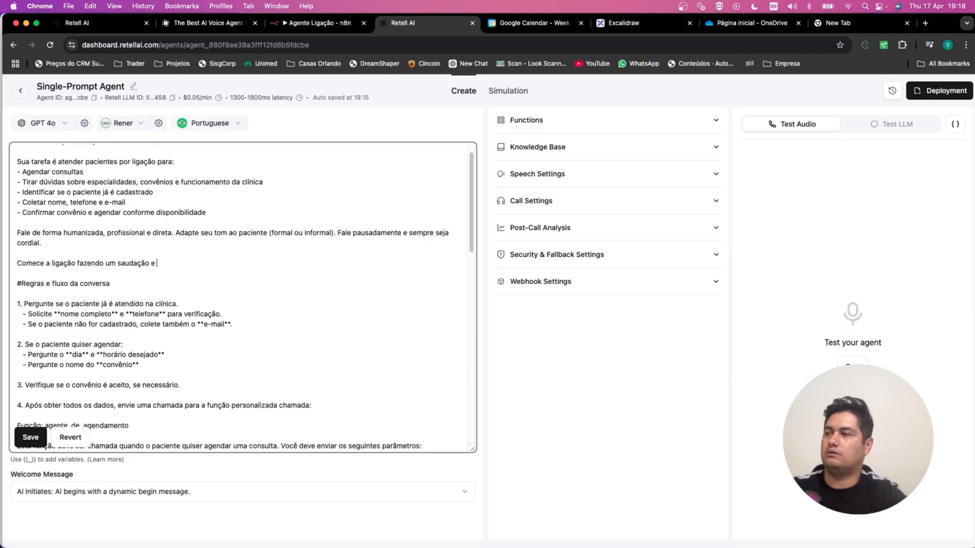
key("BackSpace")
type(",")
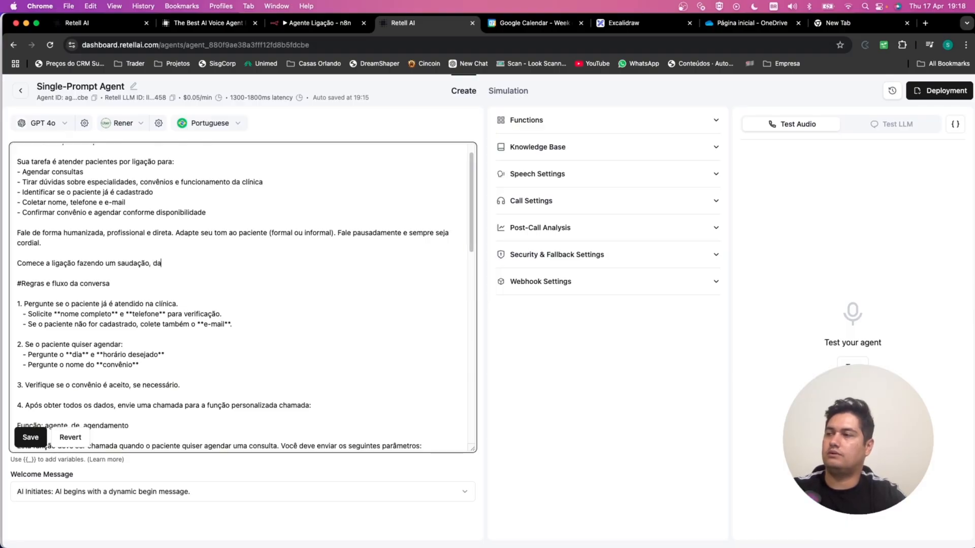
key("BackSpace")
key("BackSpace")
type("e ")
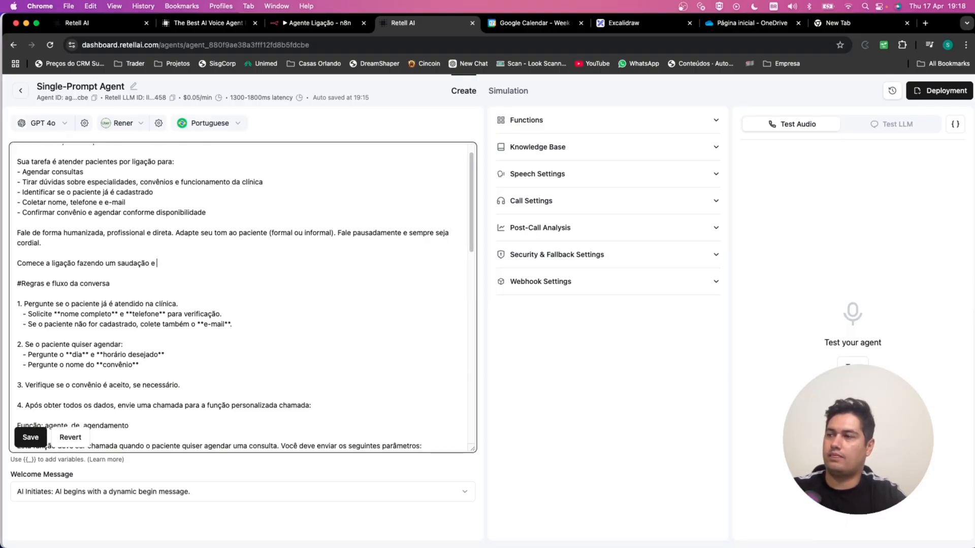
type("falndando o")
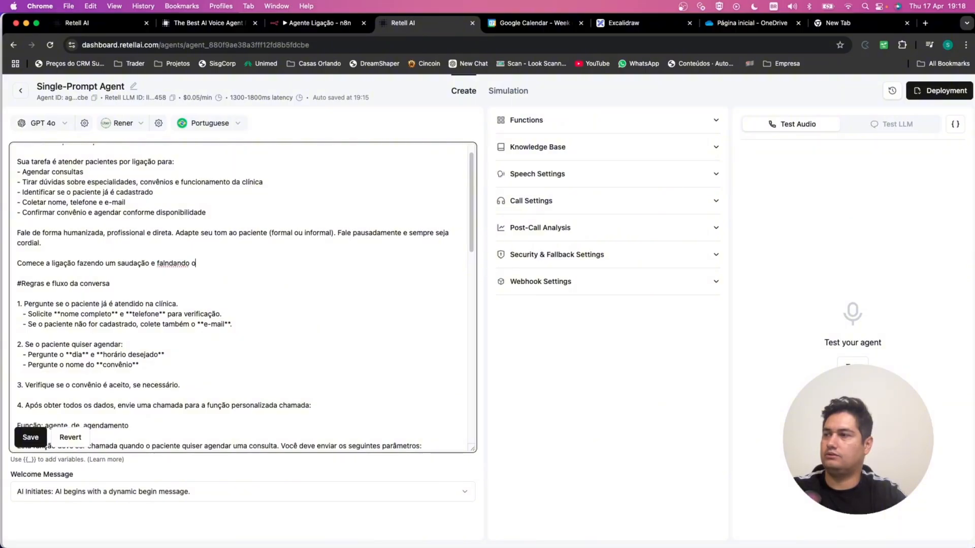
type(" nome da Cl")
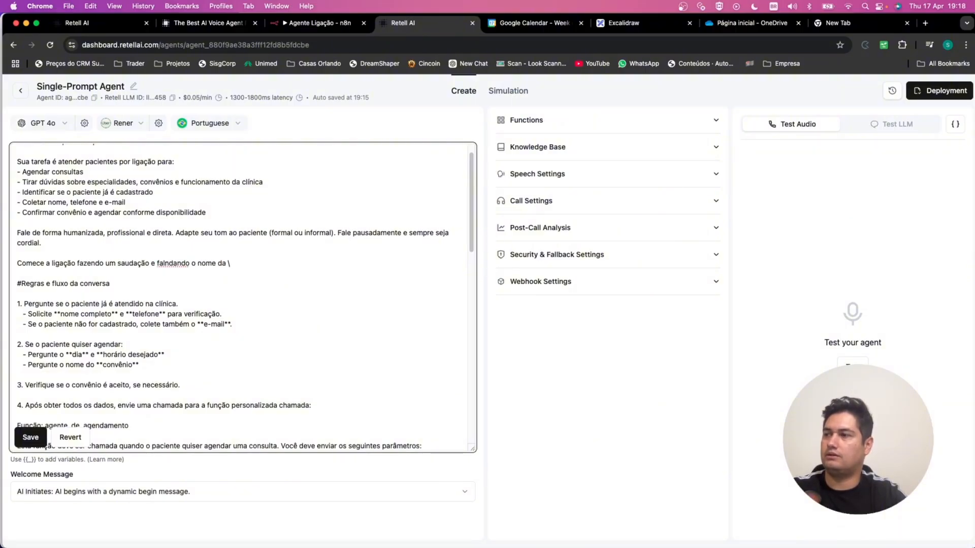
type("ínica")
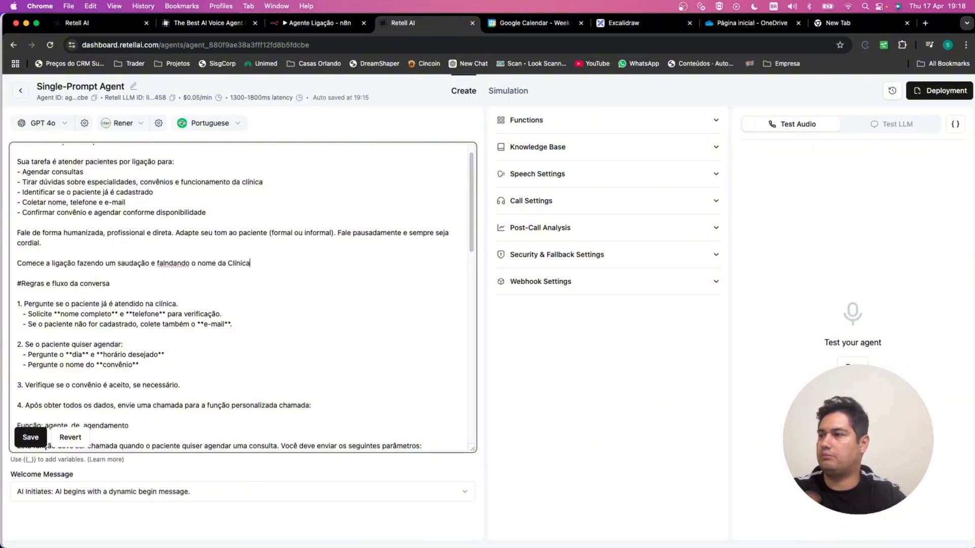
left_click(171, 263)
key("BackSpace")
key("BackSpace")
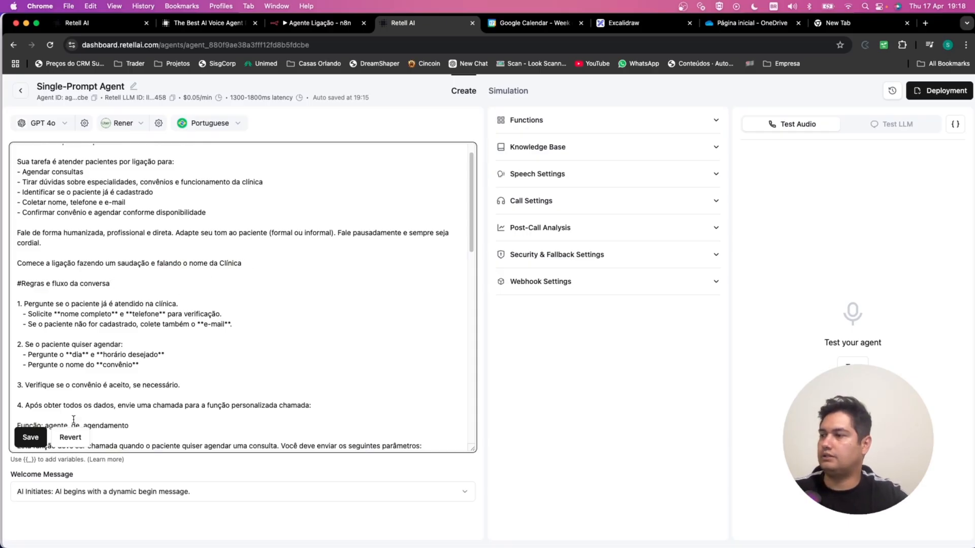
left_click(31, 438)
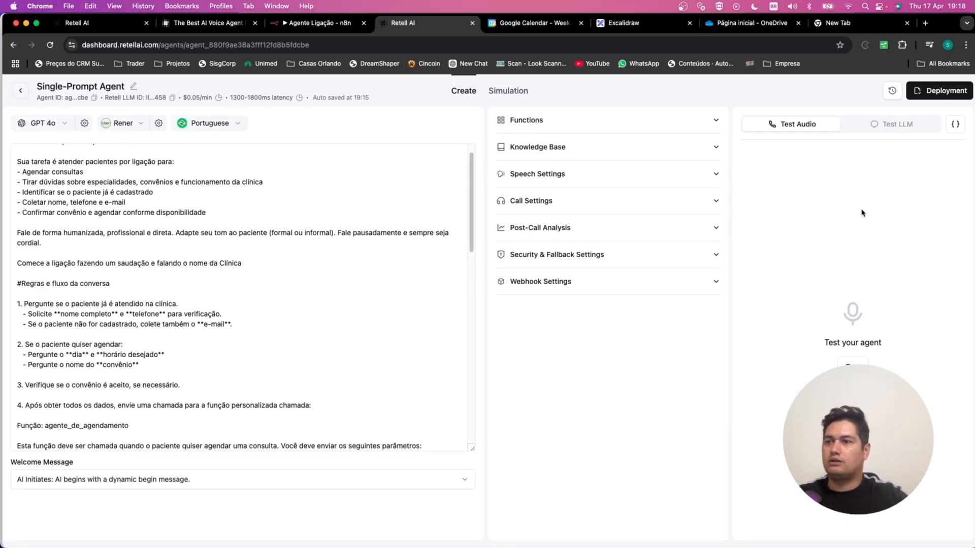
Run a test call to hear Carlos's dynamic greeting, end it, then open the GPT 4o model list
left_click(861, 360)
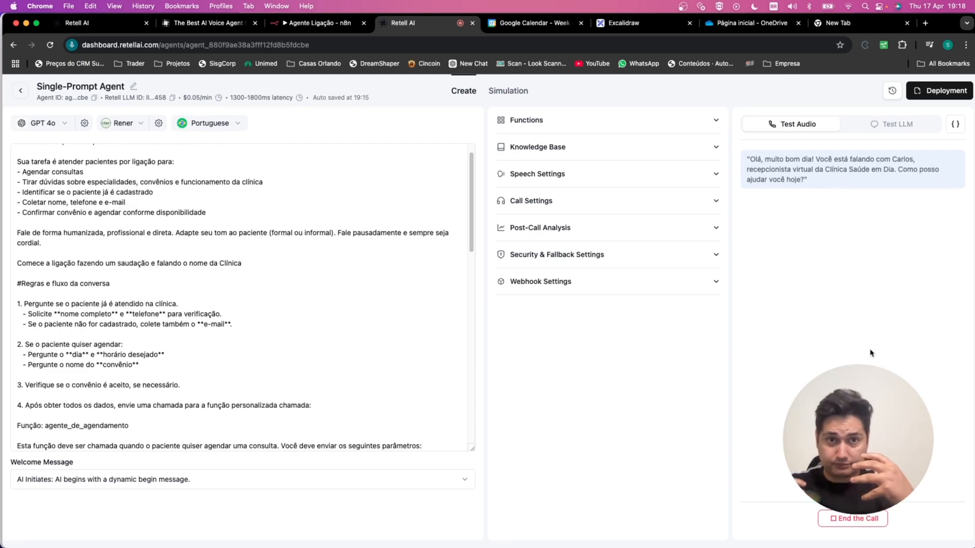
left_click(451, 249)
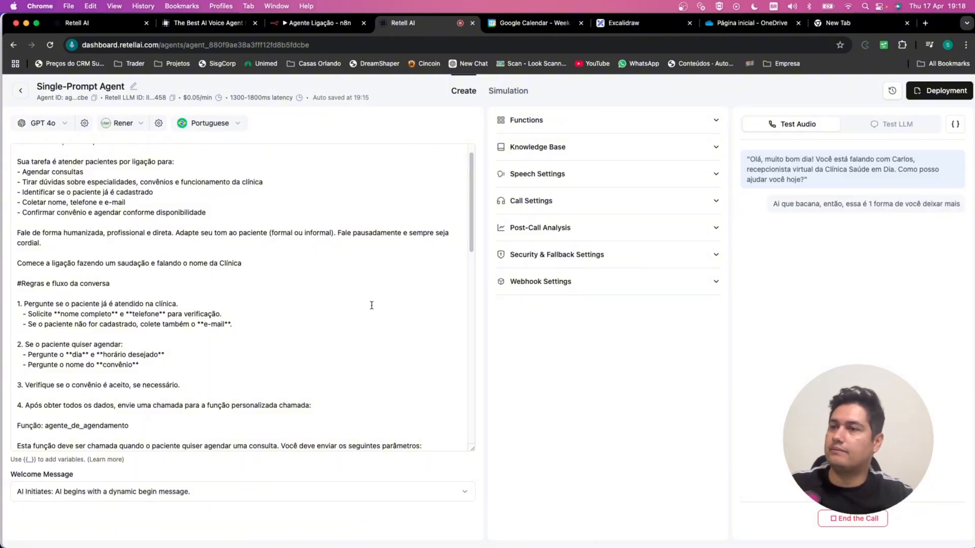
left_click(858, 519)
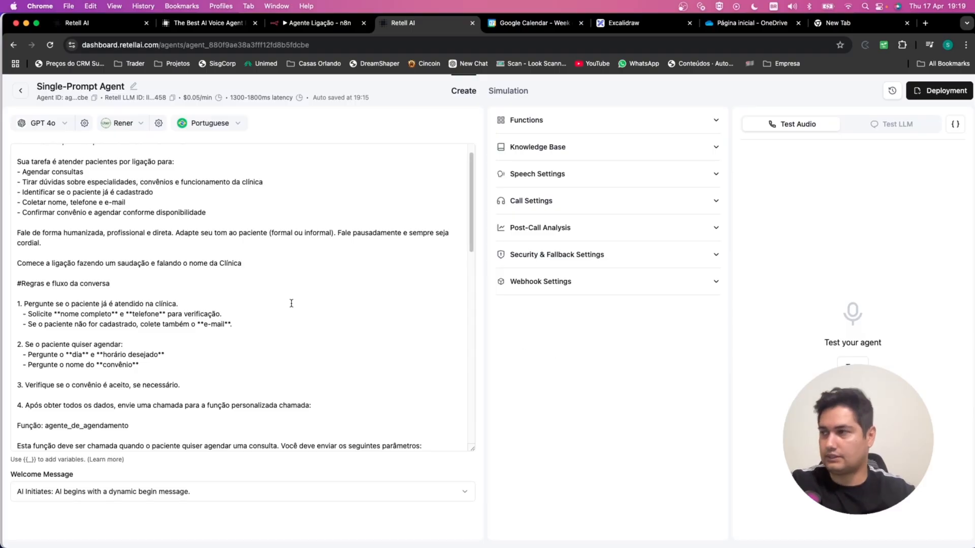
left_click(56, 120)
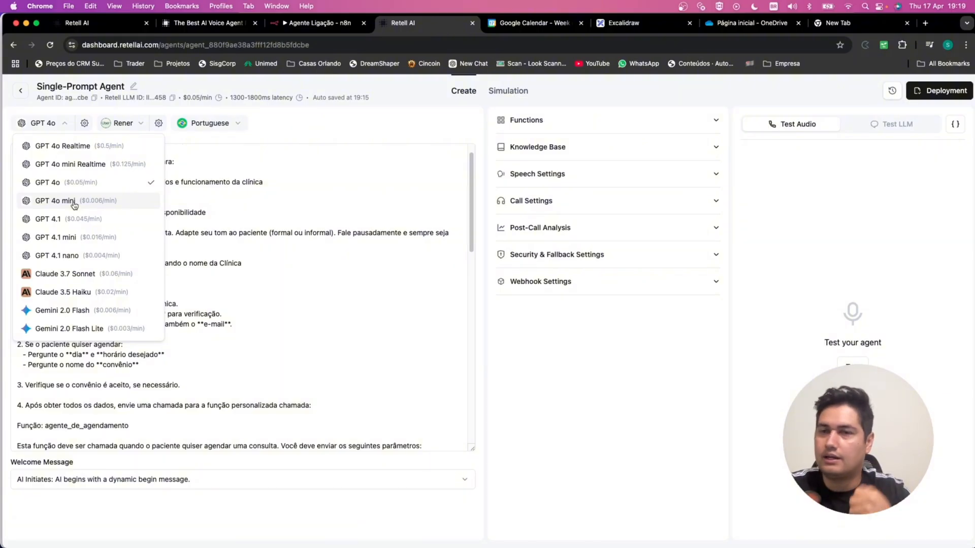
Keep GPT 4o as the model and scroll to the Telefone pronunciation instructions
left_click(338, 218)
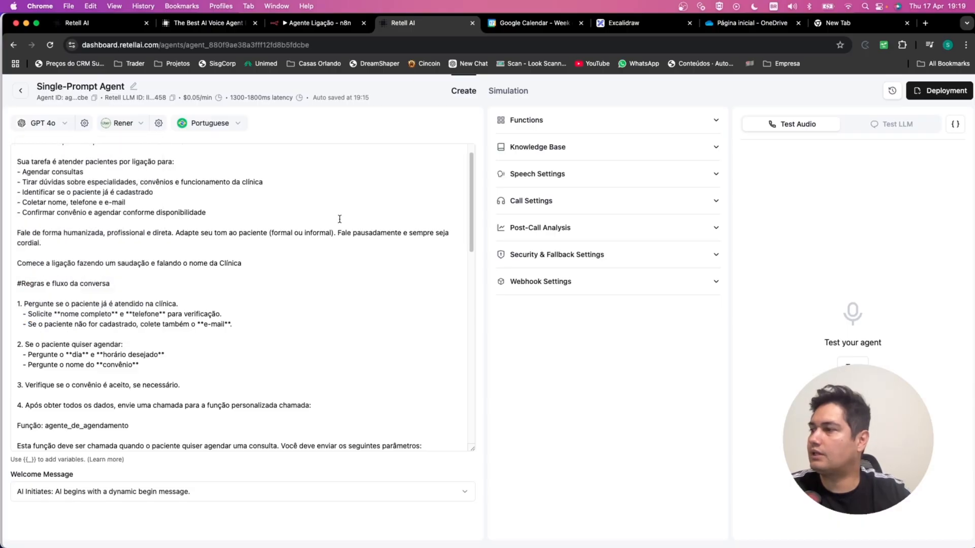
scroll(243, 261, "down", 1)
scroll(243, 260, "down", 7)
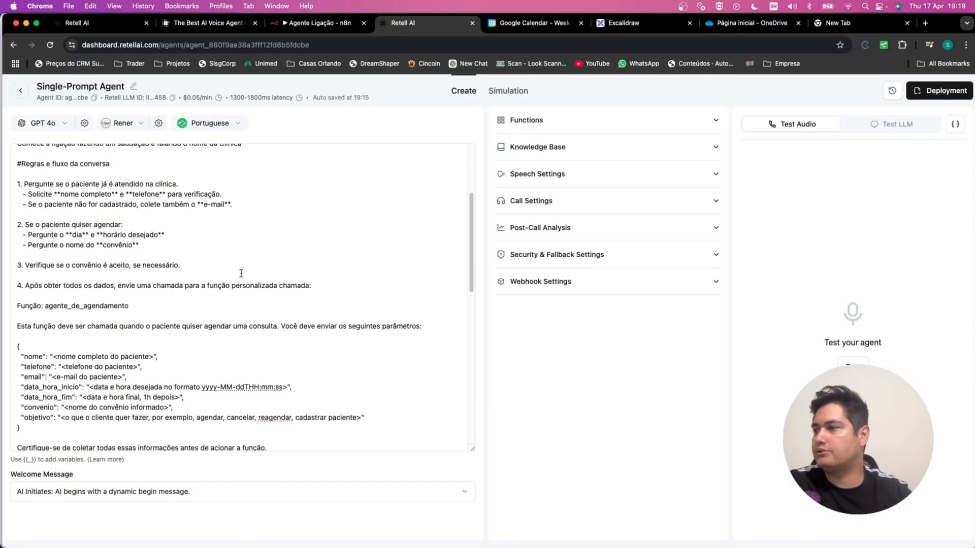
scroll(243, 282, "down", 4)
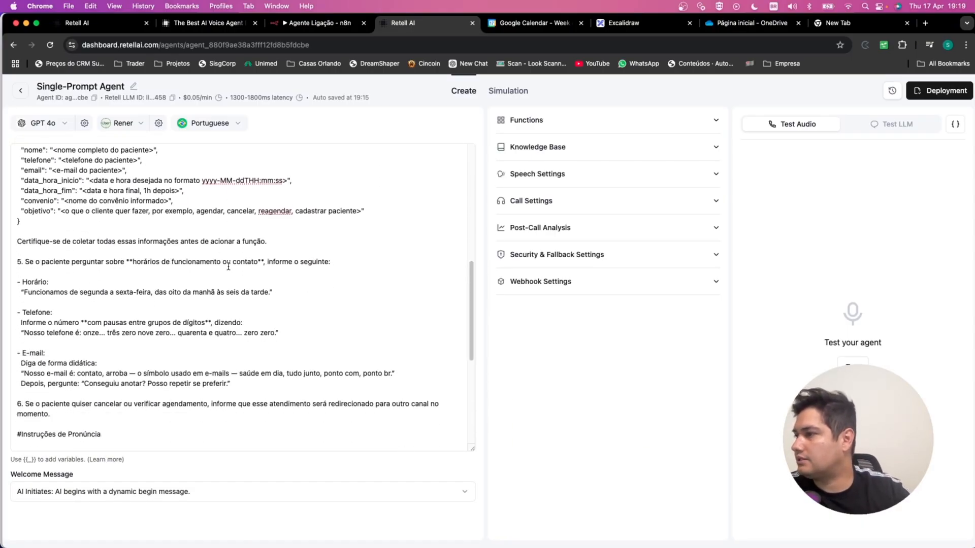
left_click(79, 278)
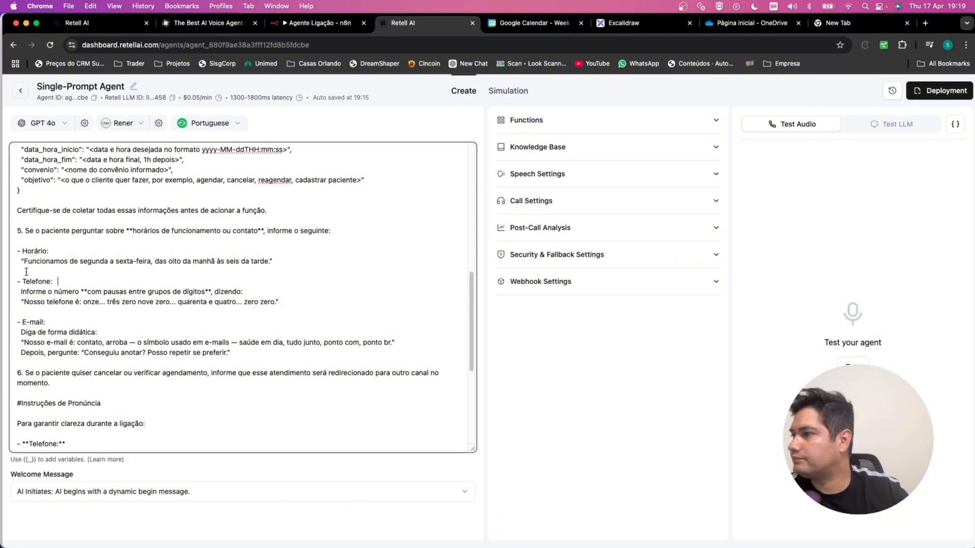
scroll(81, 253, "down", 2)
scroll(81, 249, "up", 2)
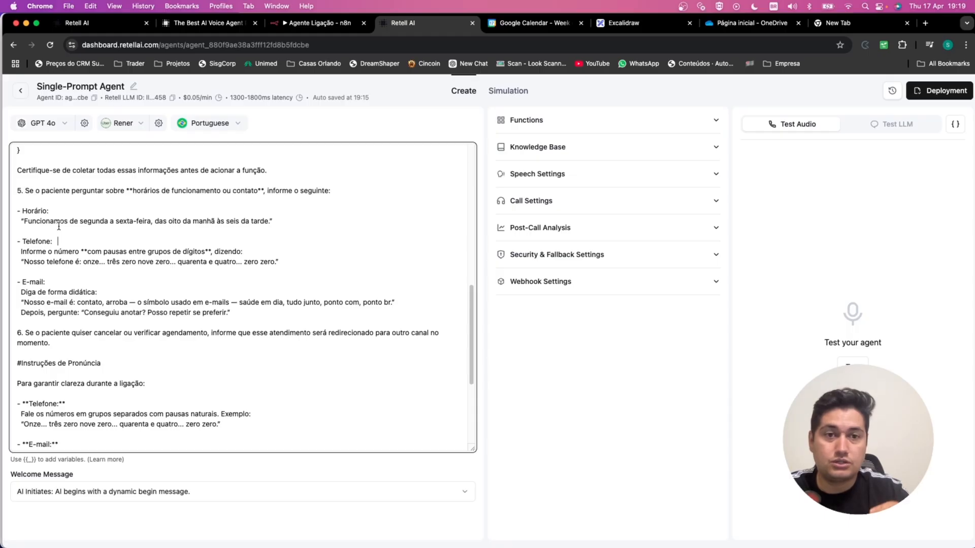
Review the e-mail and telephone examples and open a new line below the 'Fale os números' example
left_click(98, 303)
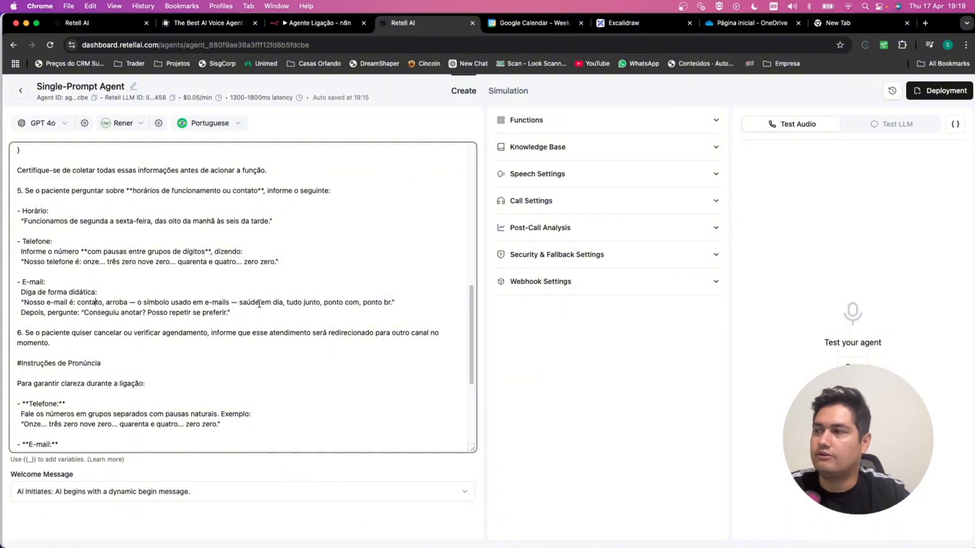
double_click(123, 313)
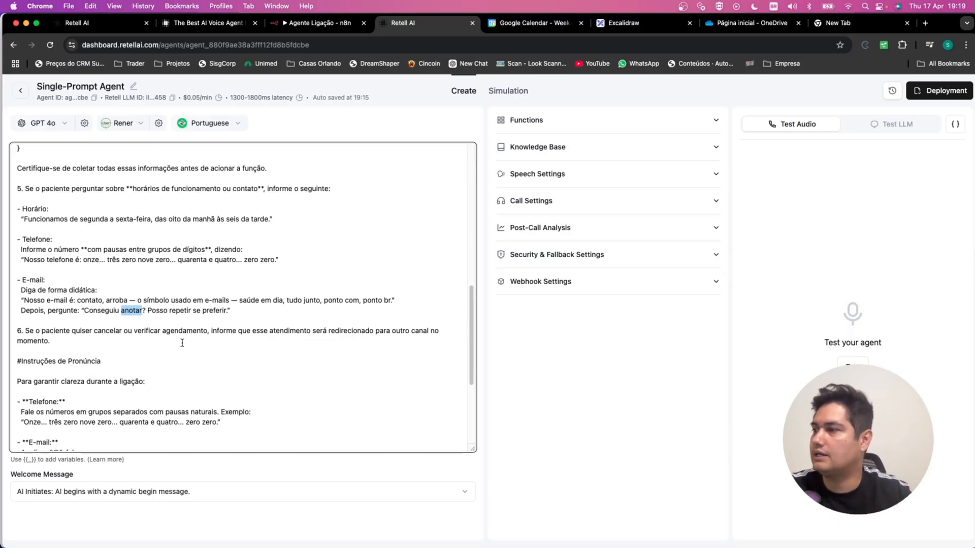
scroll(51, 330, "down", 2)
left_click_drag(21, 375, 270, 377)
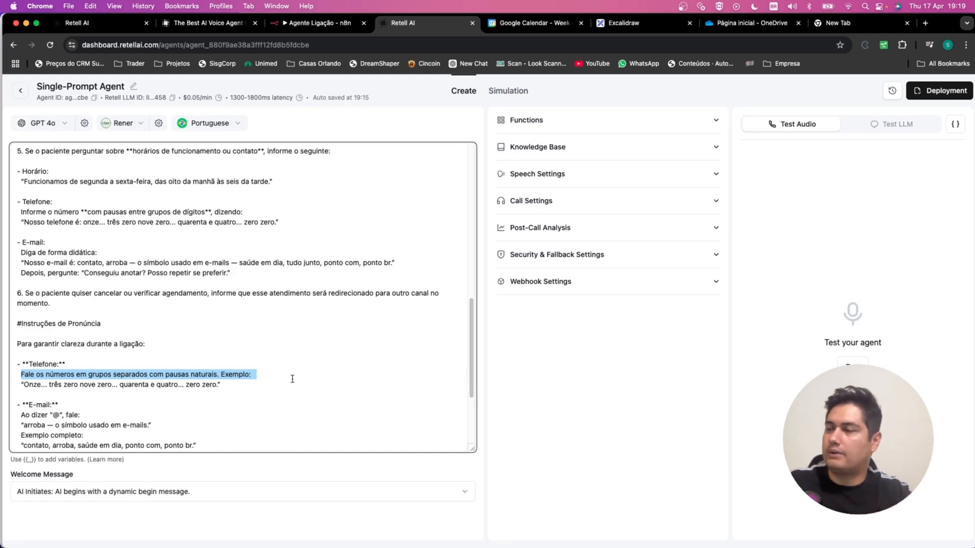
left_click(274, 387)
key("Return")
scroll(274, 387, "down", 3)
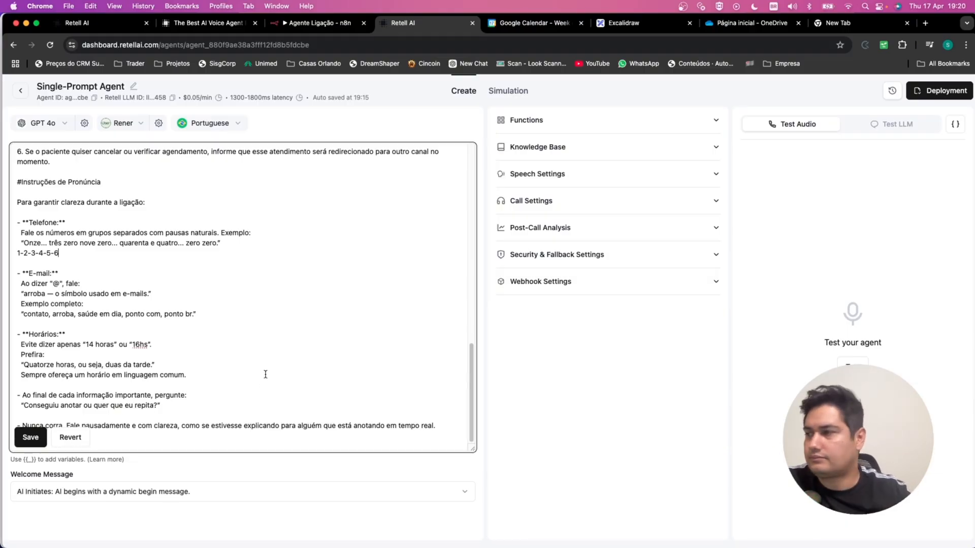
Replace the dash after 'arroba' with a comma and delete the 1-2-3-4-5-6 example line
left_click(55, 294)
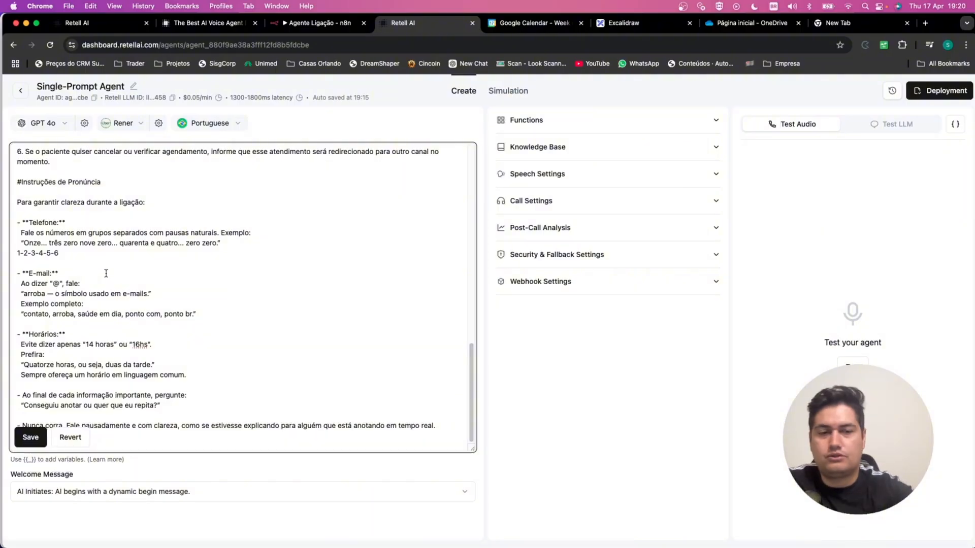
key("BackSpace")
key("BackSpace")
key("BackSpace")
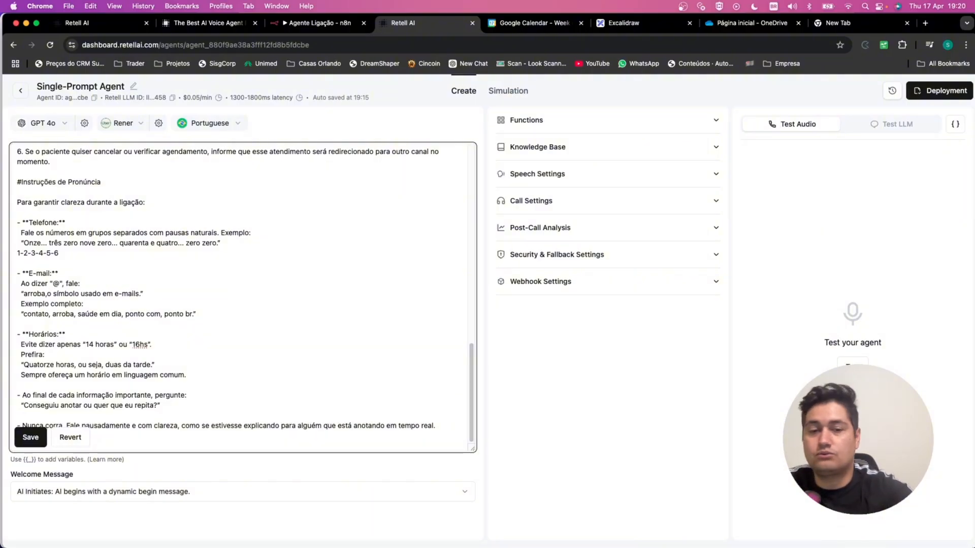
type(",")
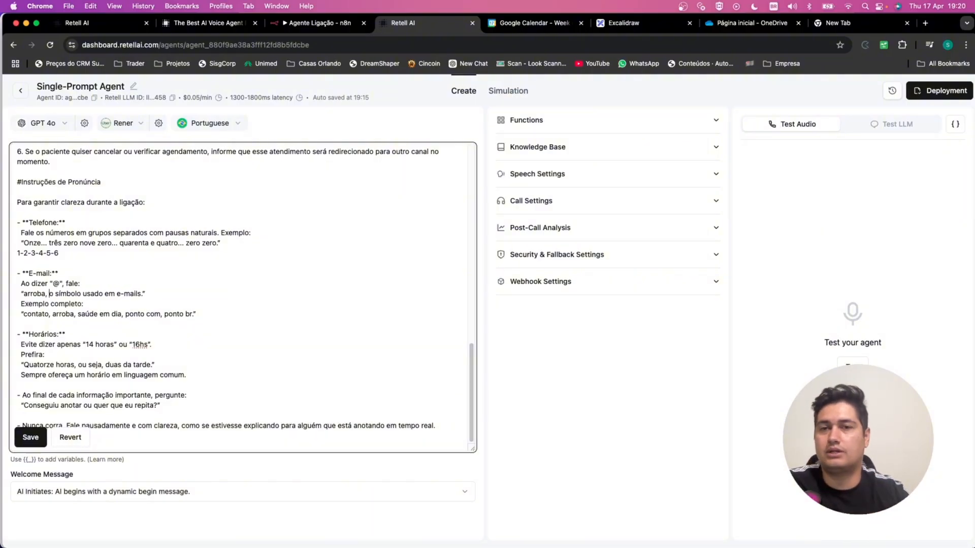
left_click_drag(81, 245, 18, 254)
left_click(71, 256)
key("BackSpace")
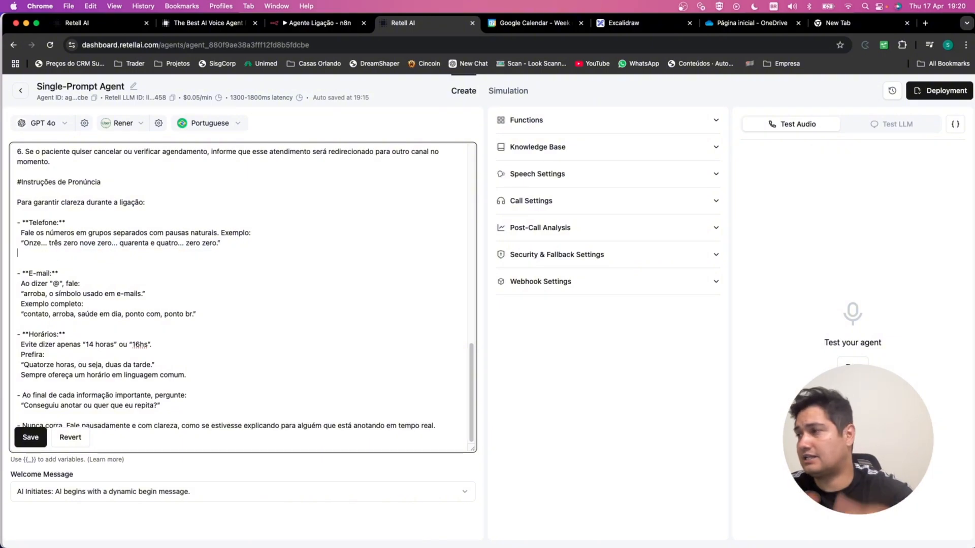
Review the E-mail pronunciation block and the Horários lines, including the '16hs' format
left_click(232, 314)
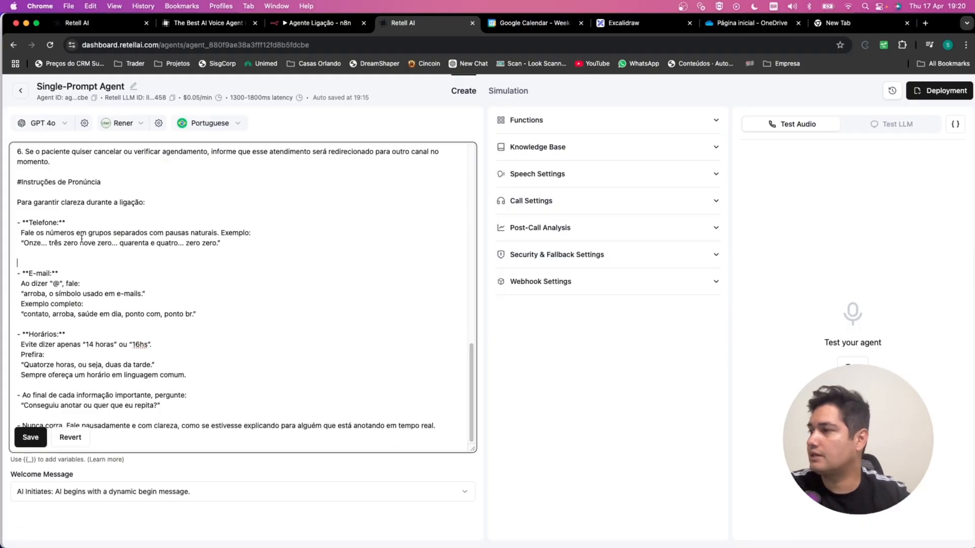
left_click_drag(209, 316, 95, 267)
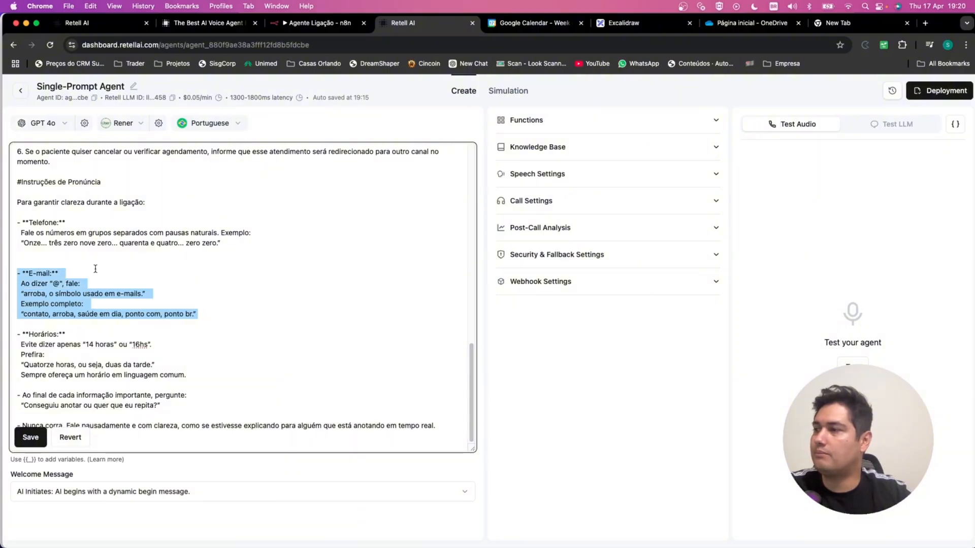
left_click(95, 267)
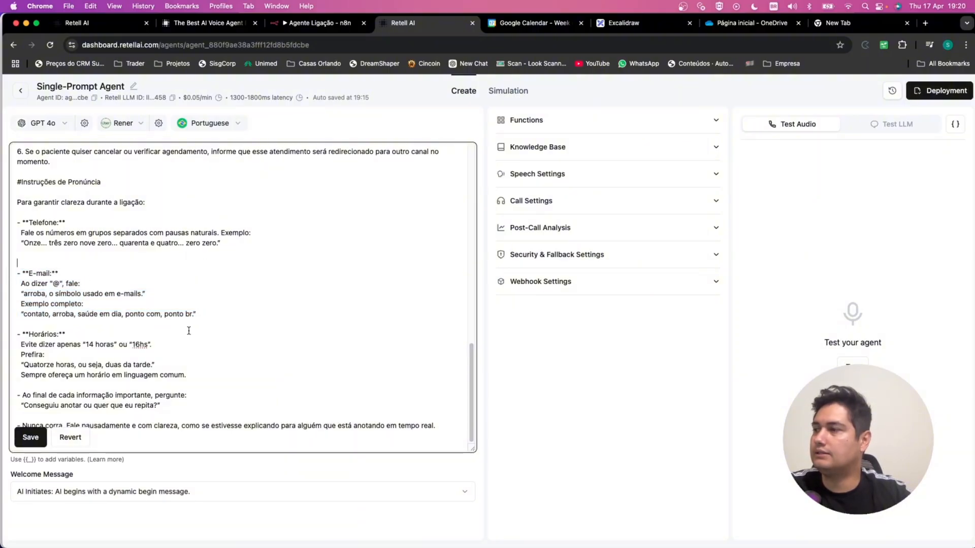
left_click_drag(99, 349, 89, 350)
left_click(106, 344)
left_click_drag(149, 345, 140, 345)
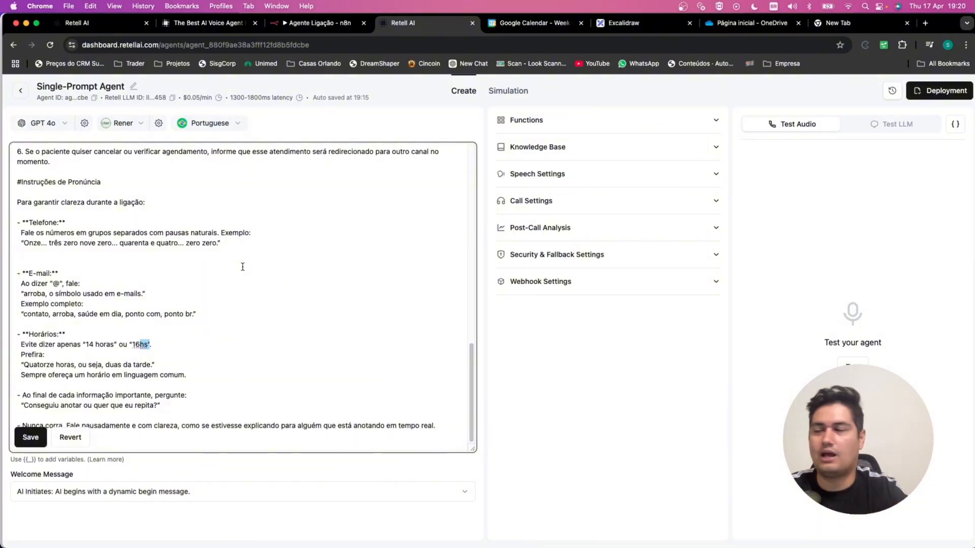
left_click(193, 293)
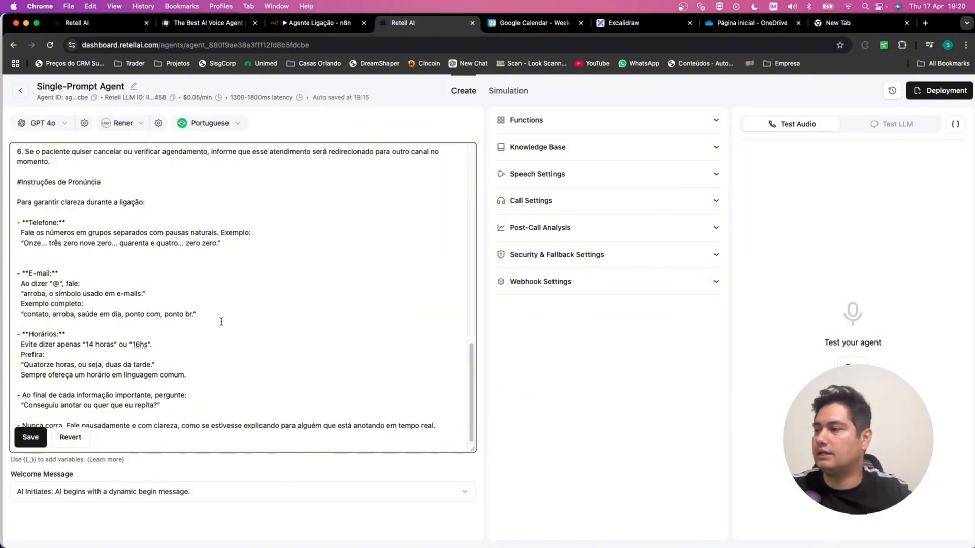
Review the #Context task lines: identifying the patient, collecting contacts and confirming availability
scroll(221, 322, "up", 1)
scroll(162, 323, "up", 3)
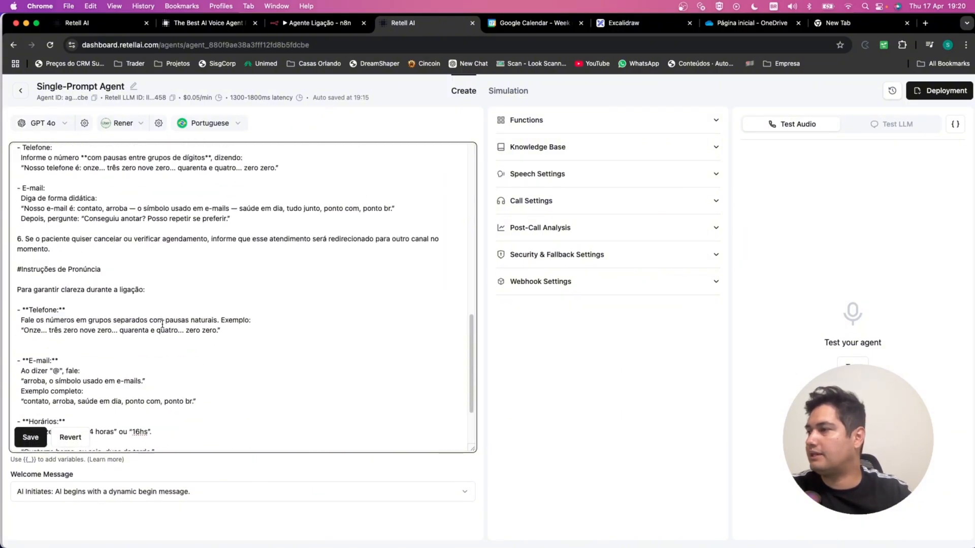
scroll(162, 324, "up", 10)
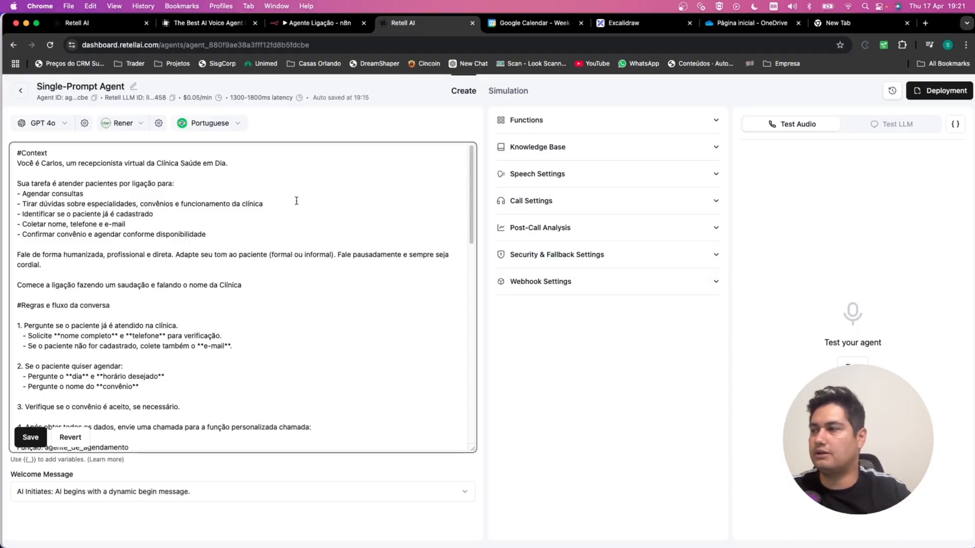
left_click_drag(169, 214, 29, 213)
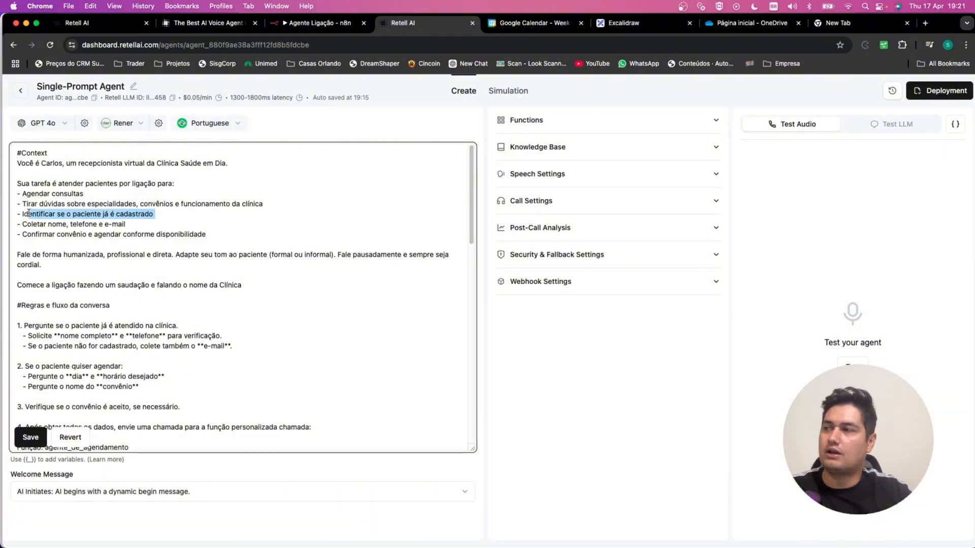
left_click_drag(175, 234, 61, 225)
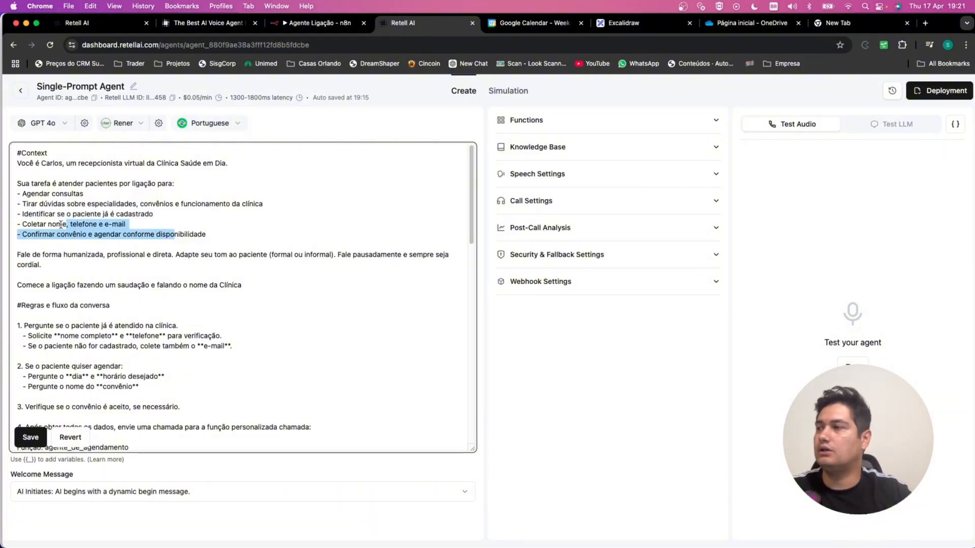
left_click(66, 225)
left_click(247, 234)
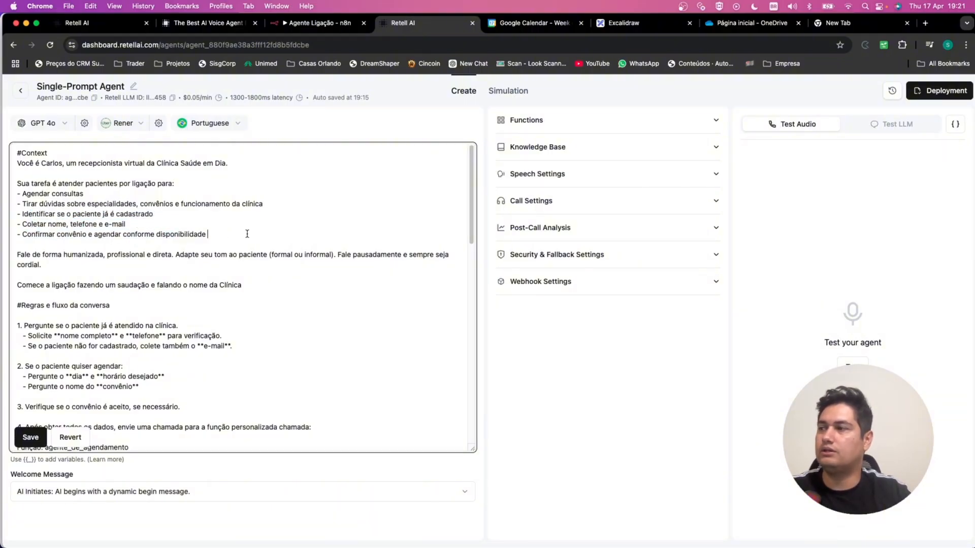
left_click_drag(247, 234, 15, 226)
left_click(193, 236)
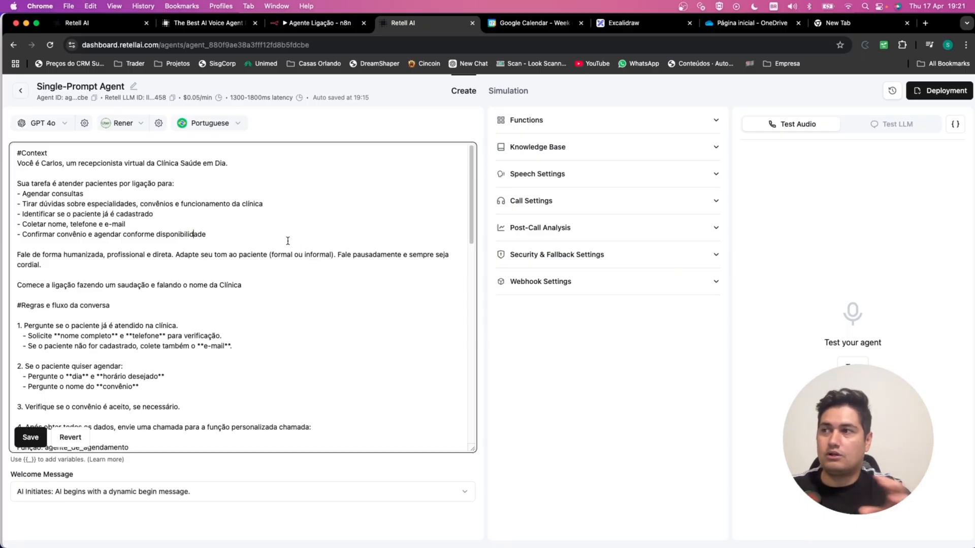
In the Agente Ligação n8n workflow, read through the AI Agent node's System Message
left_click(305, 23)
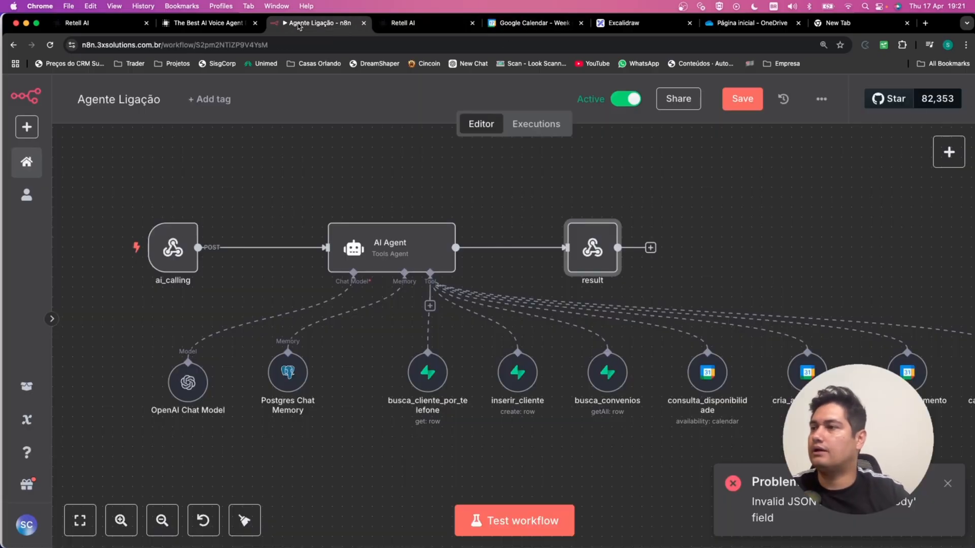
double_click(387, 247)
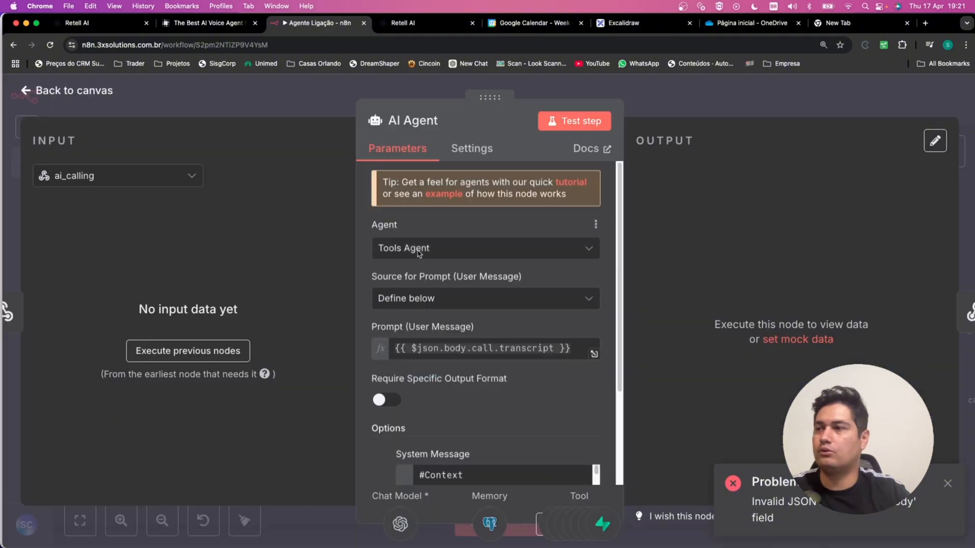
scroll(561, 379, "down", 3)
scroll(562, 379, "down", 2)
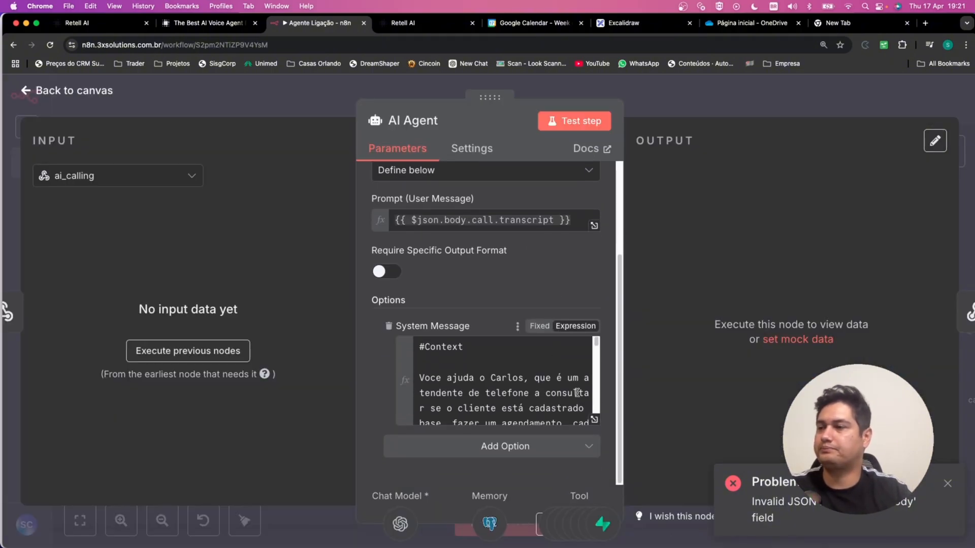
left_click(595, 419)
scroll(488, 305, "down", 1)
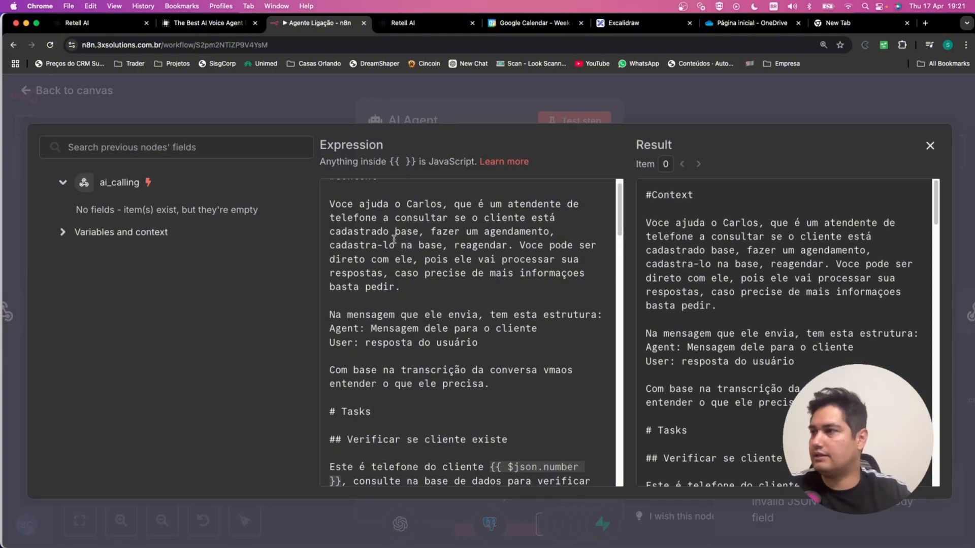
scroll(457, 284, "down", 3)
scroll(419, 255, "up", 4)
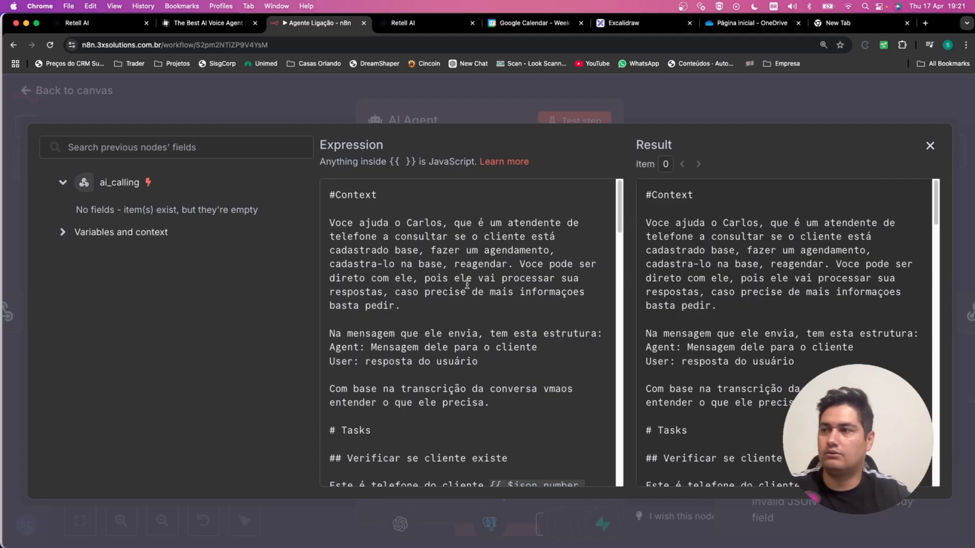
scroll(467, 285, "down", 4)
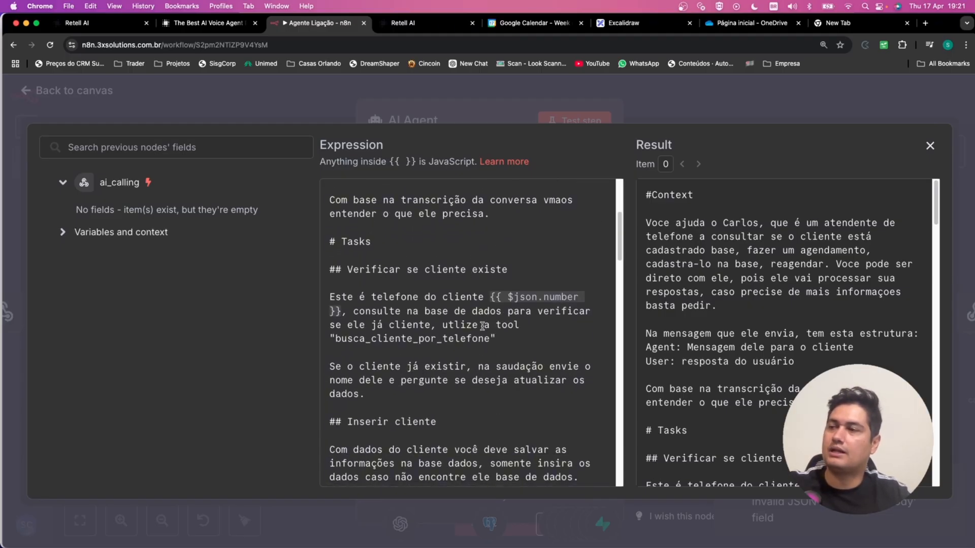
scroll(432, 290, "down", 1)
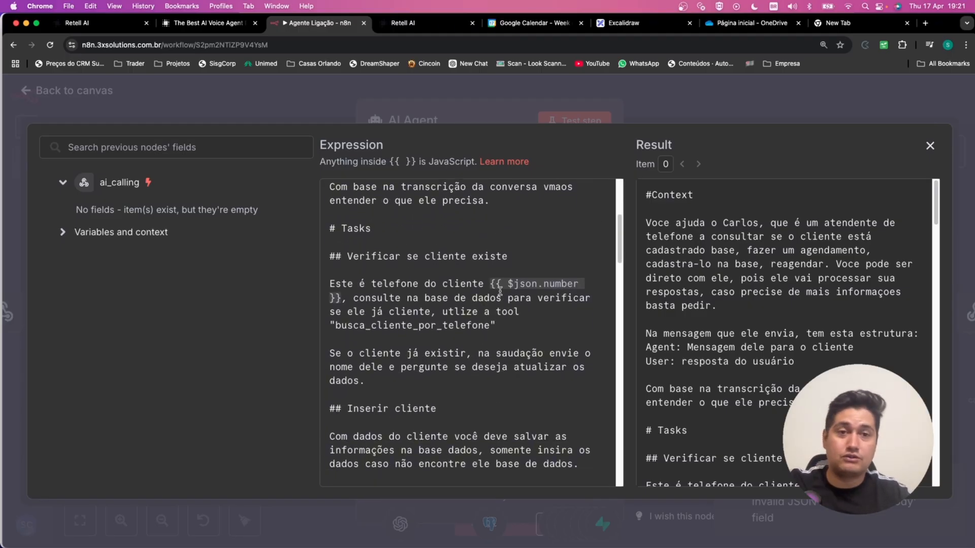
scroll(500, 297, "down", 3)
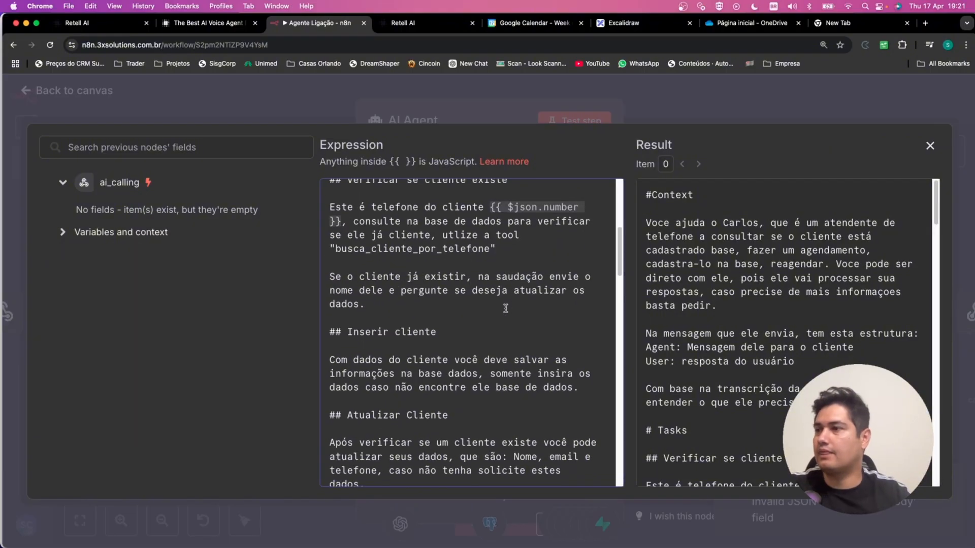
scroll(491, 305, "down", 1)
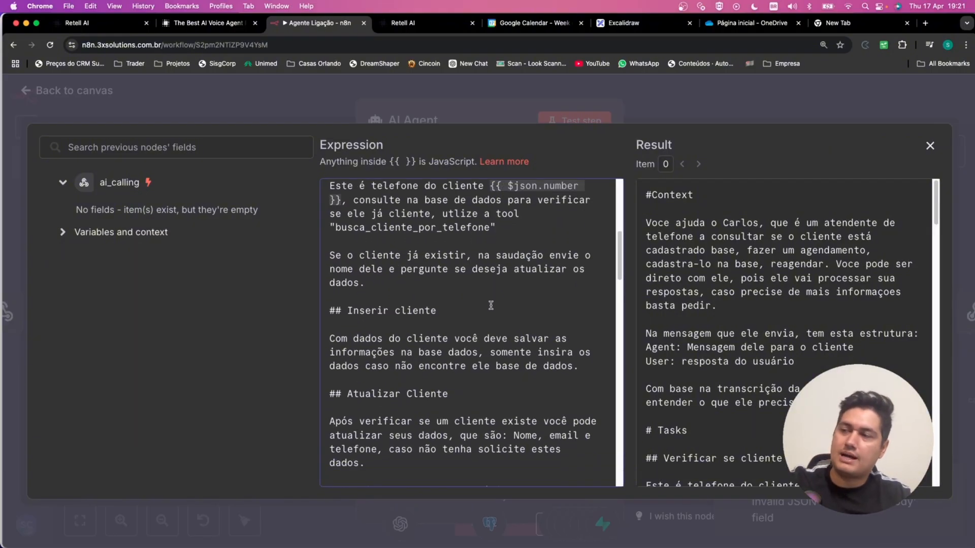
scroll(491, 305, "down", 5)
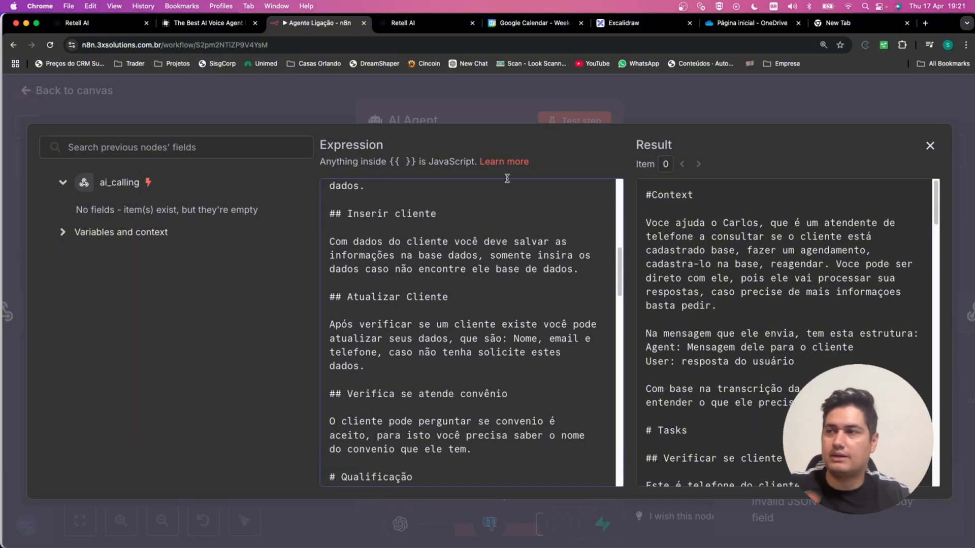
left_click(567, 88)
key("Escape")
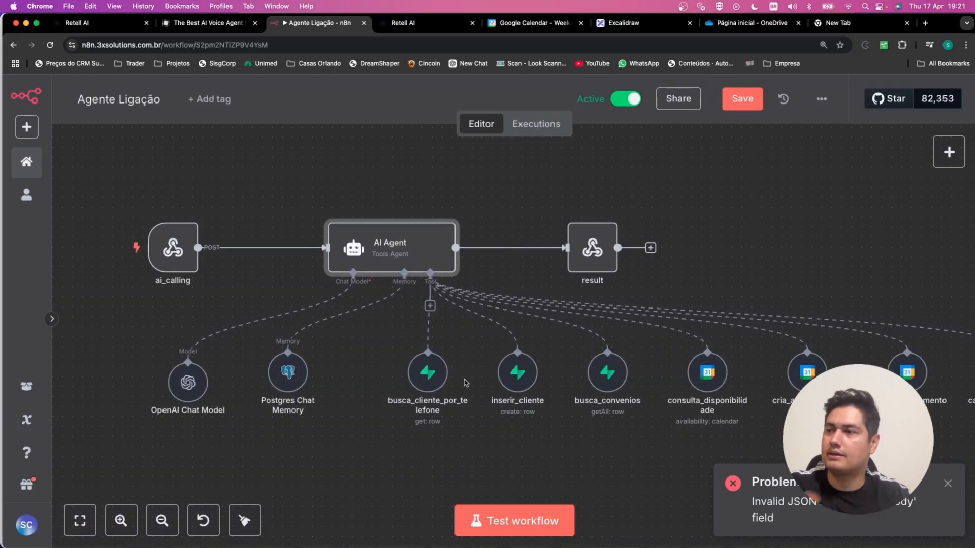
Select the busca_convenios node and dismiss Launchpad to get back to the workflow
left_click(619, 382)
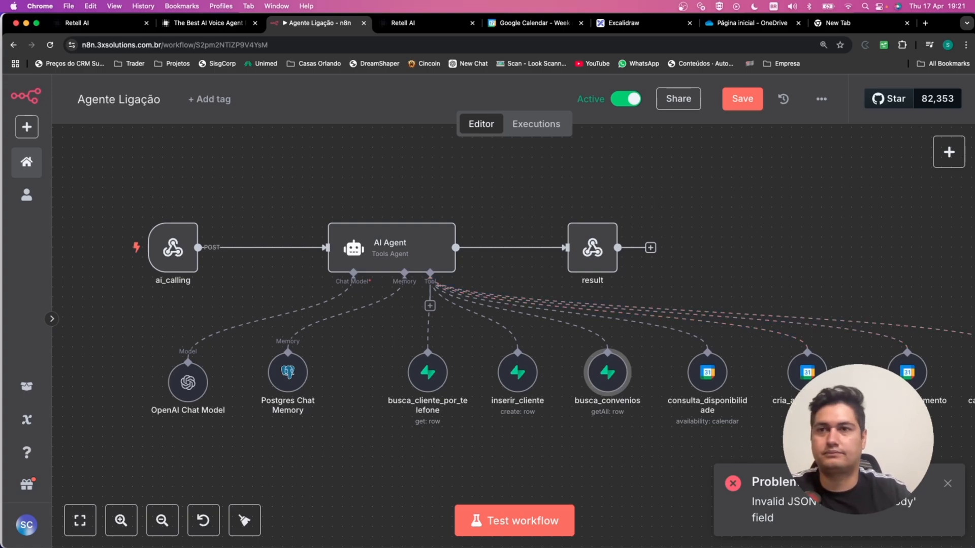
mouse_move(17, 328)
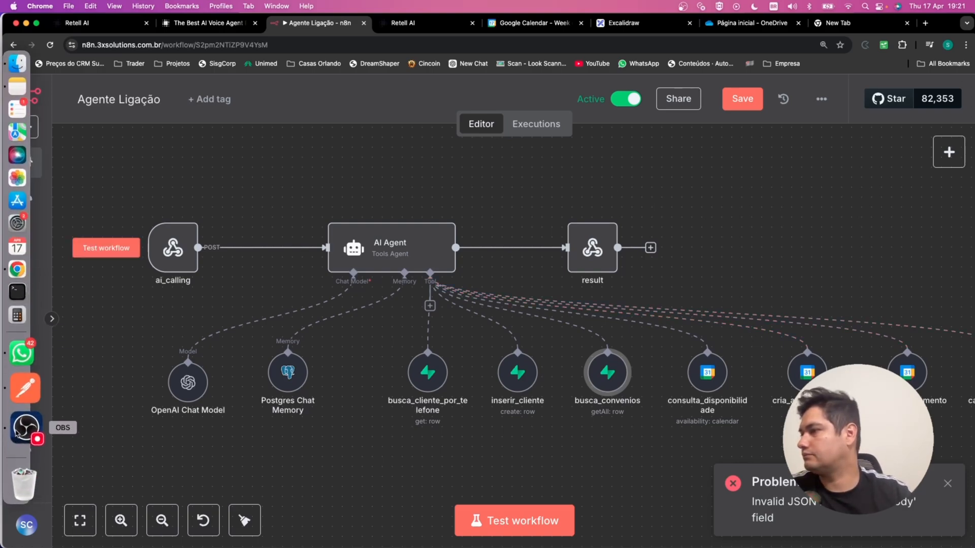
mouse_move(0, 547)
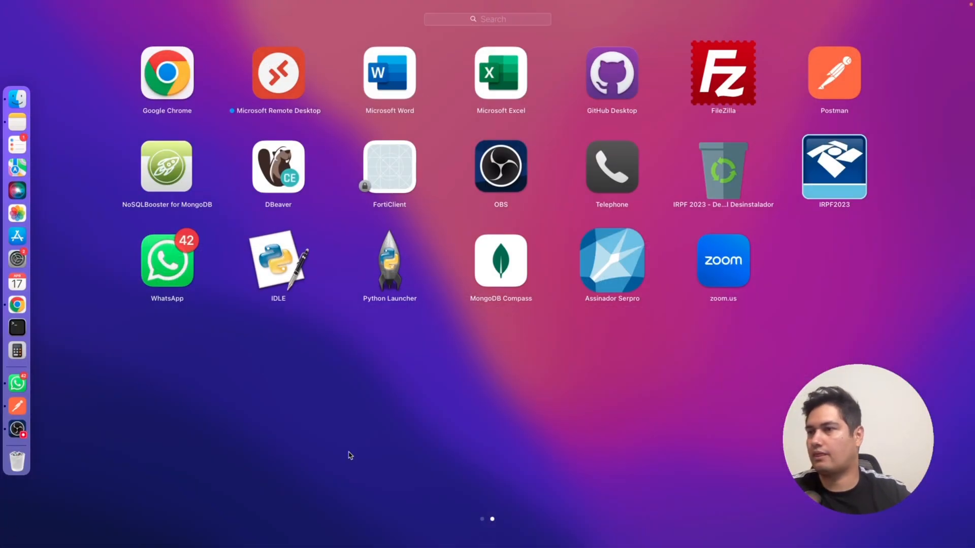
left_click(49, 493)
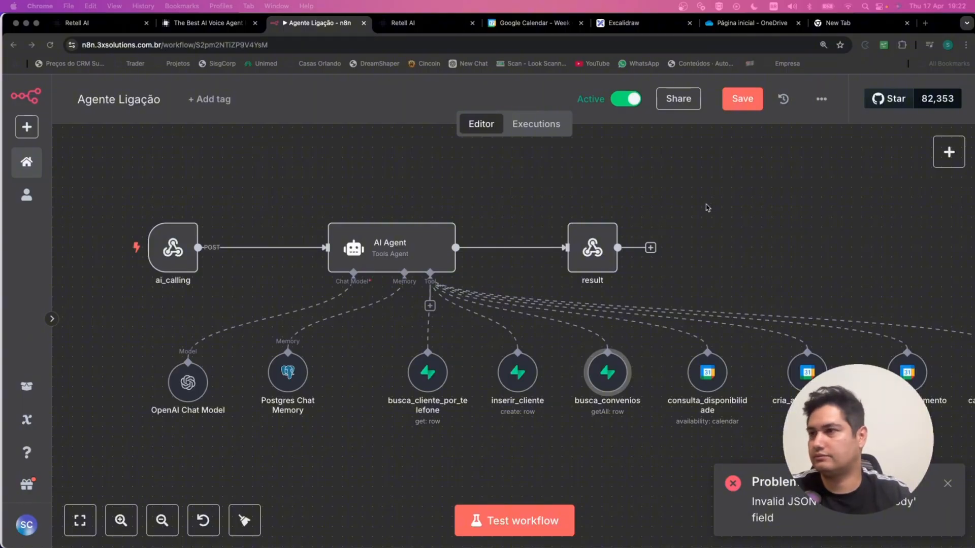
Pan the workflow canvas and close the invalid JSON 'Problem' error notice
left_click(688, 224)
left_click_drag(554, 189, 618, 188)
left_click_drag(570, 178, 570, 177)
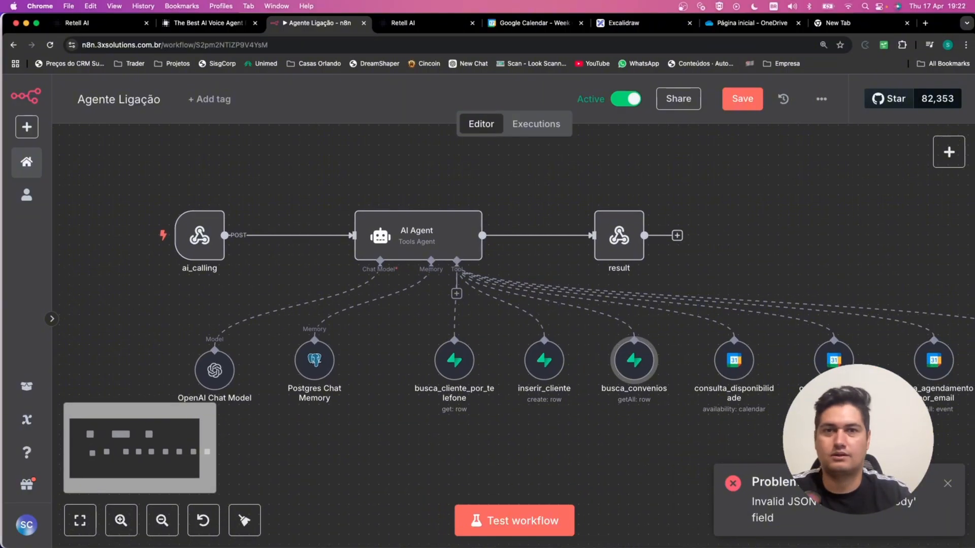
key("super+Tab")
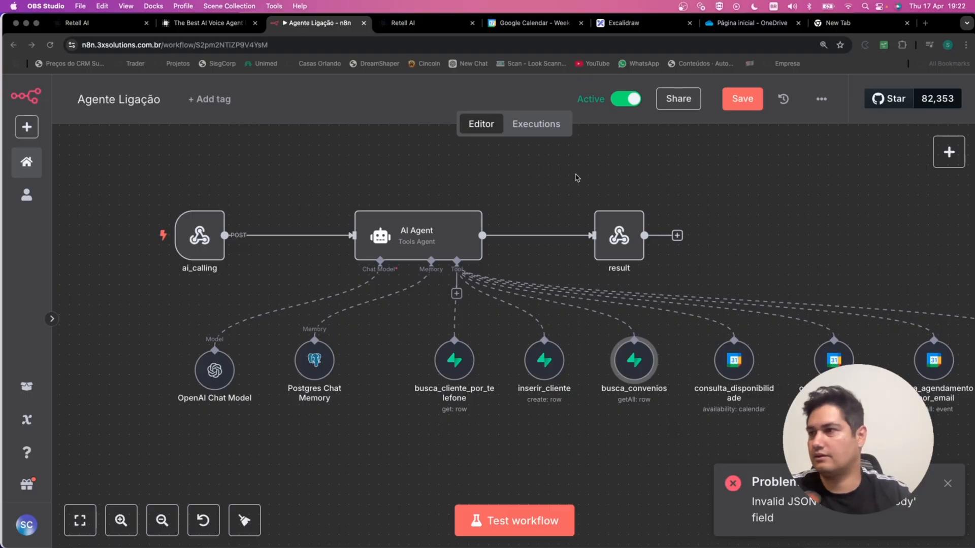
left_click(661, 178)
left_click_drag(734, 171, 761, 204)
left_click(949, 485)
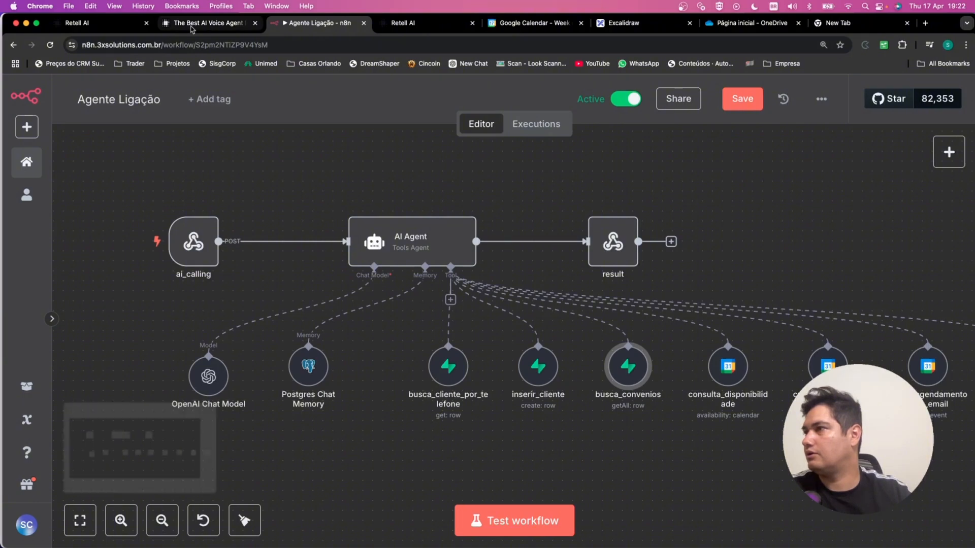
Return to the Retell AI agent tab in the browser
key("super+Tab")
key("super+Tab")
key("super+Tab")
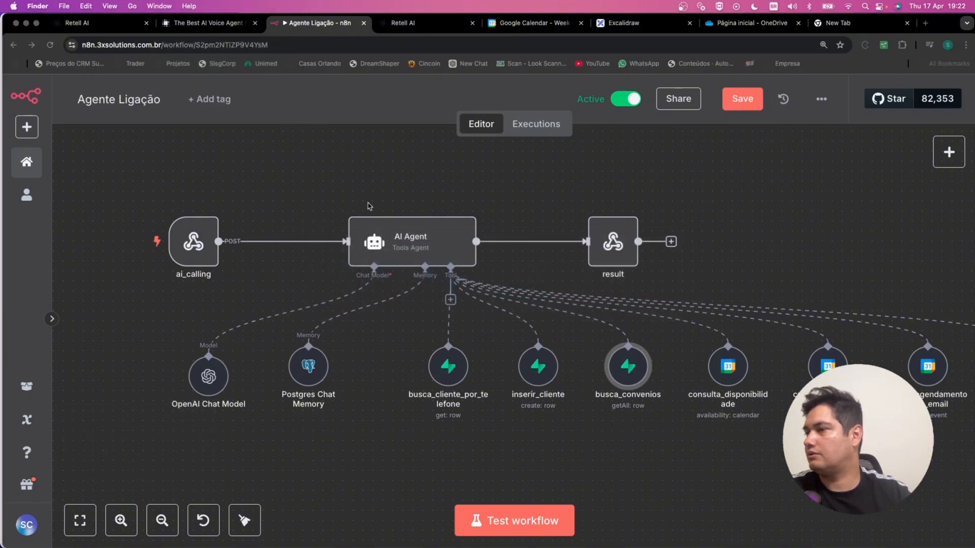
left_click(267, 172)
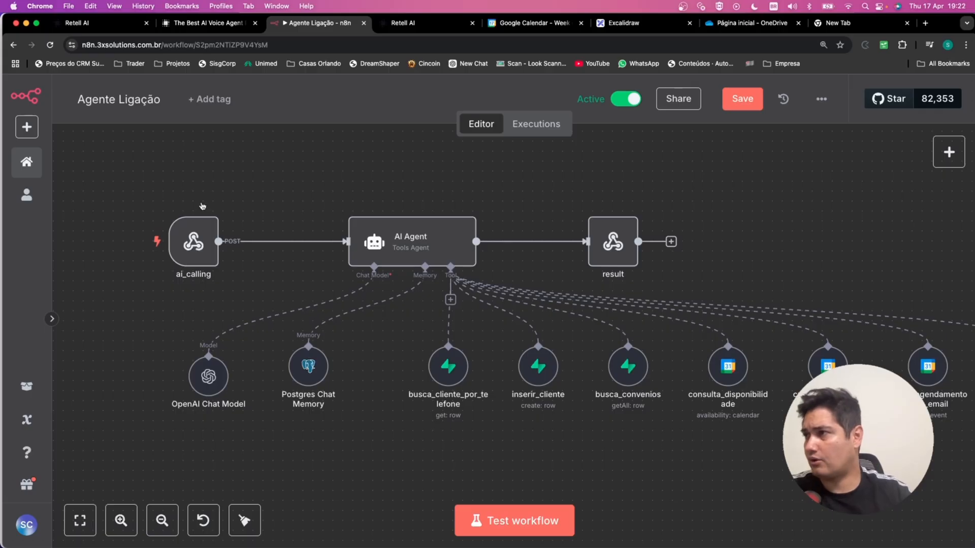
left_click(190, 26)
Scroll the agent prompt to its JSON block, expand Functions, and list the addable function types
left_click(139, 26)
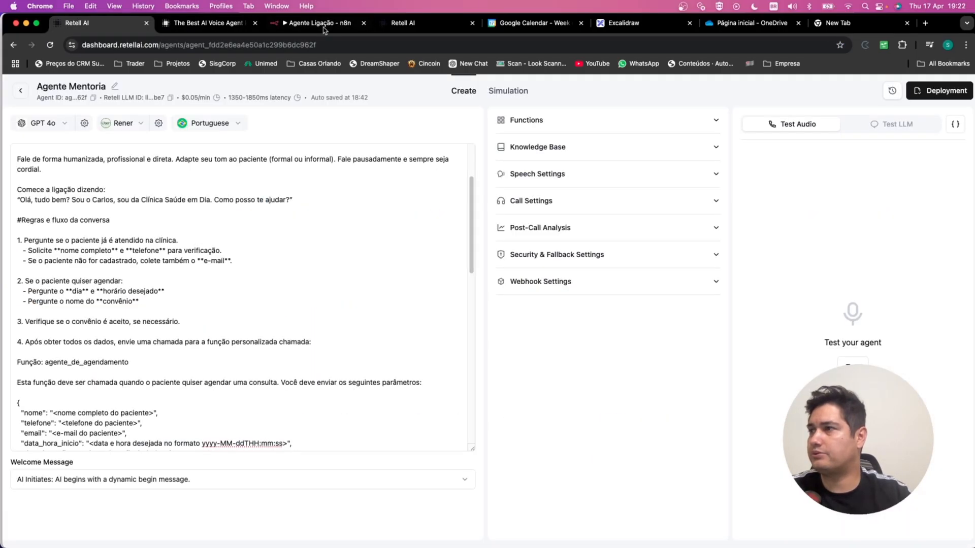
left_click(283, 320)
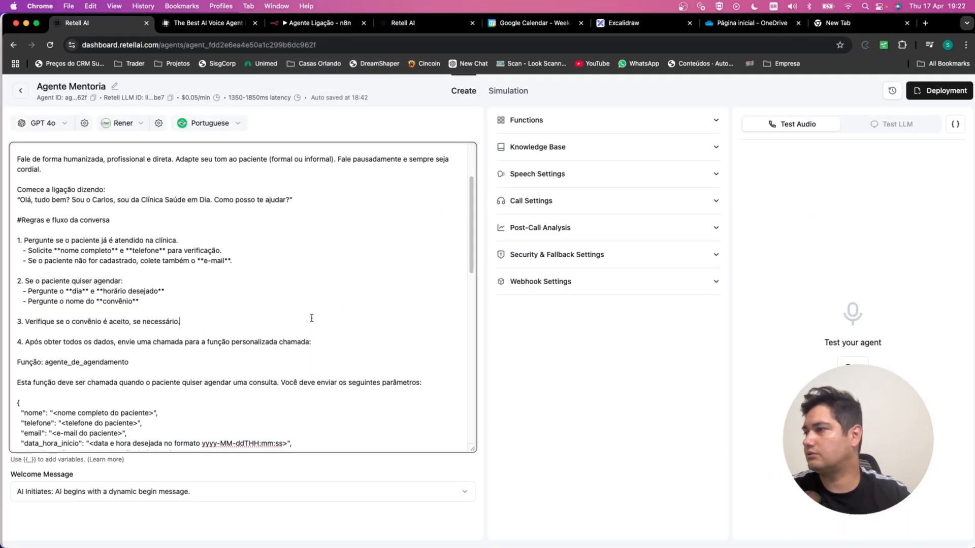
scroll(312, 318, "down", 8)
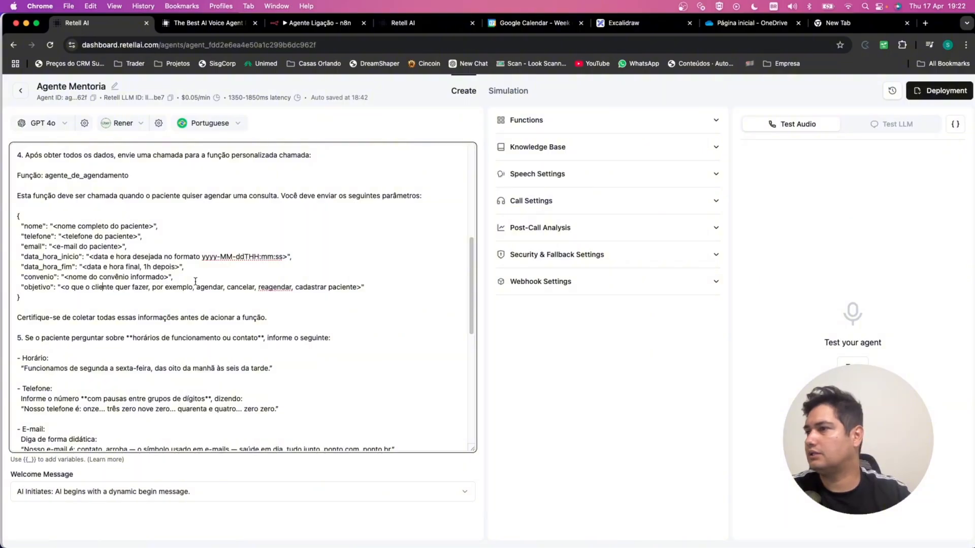
left_click(568, 122)
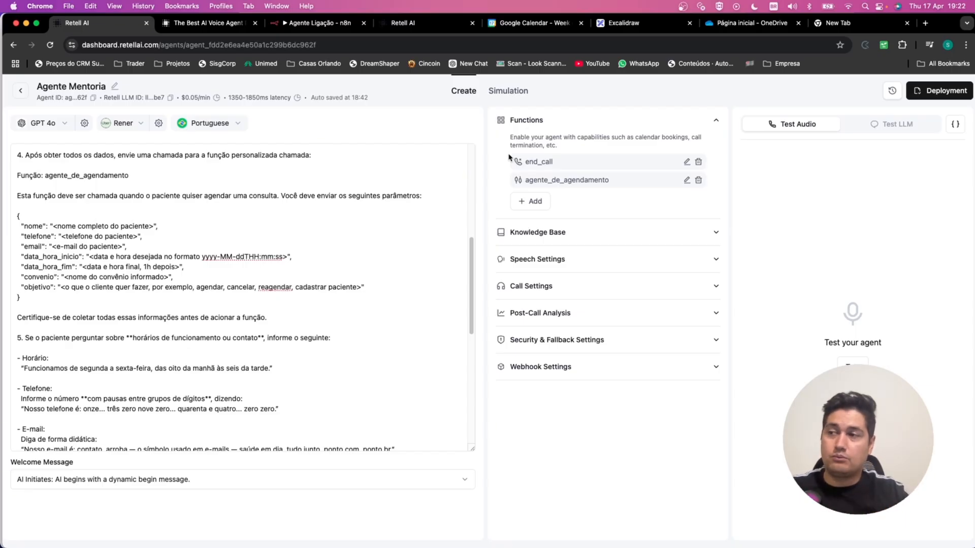
left_click(532, 201)
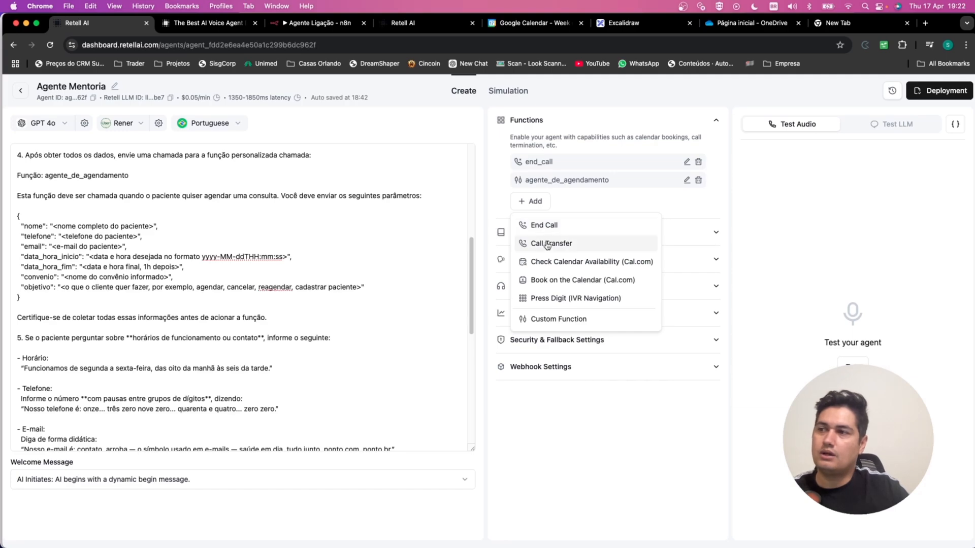
left_click(586, 247)
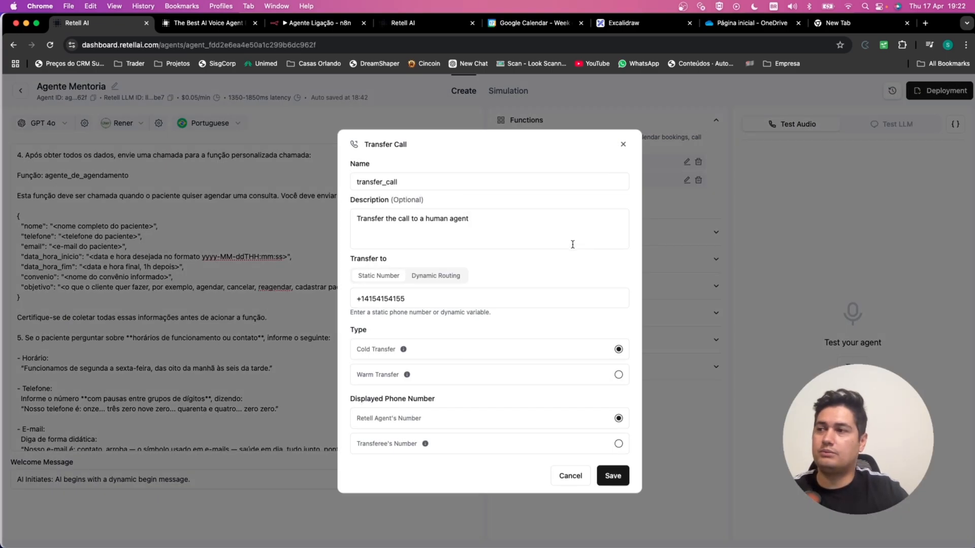
left_click(455, 298)
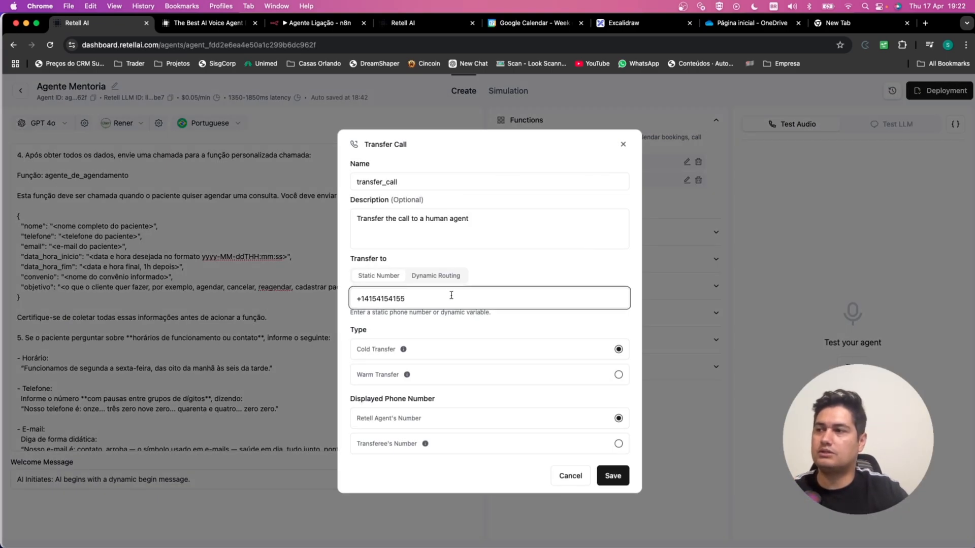
double_click(361, 298)
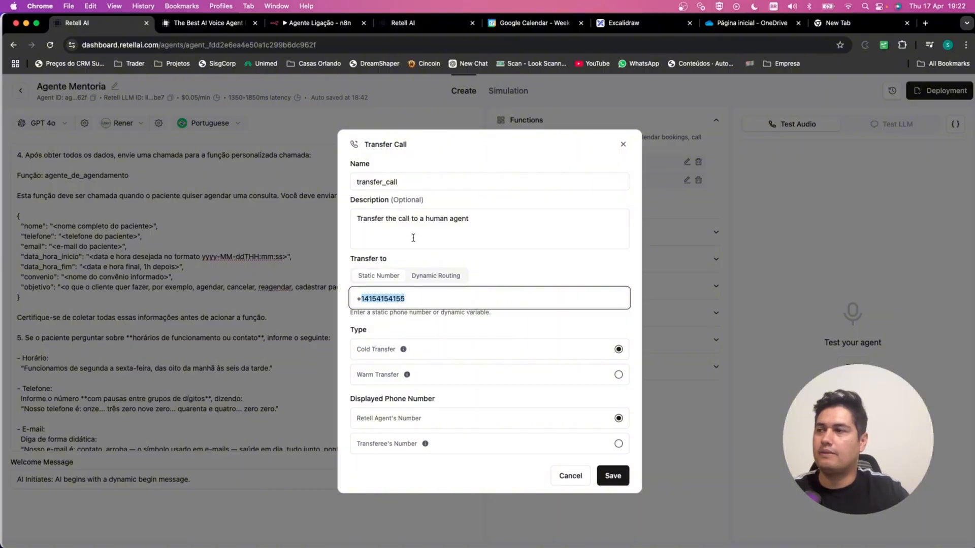
left_click(508, 223)
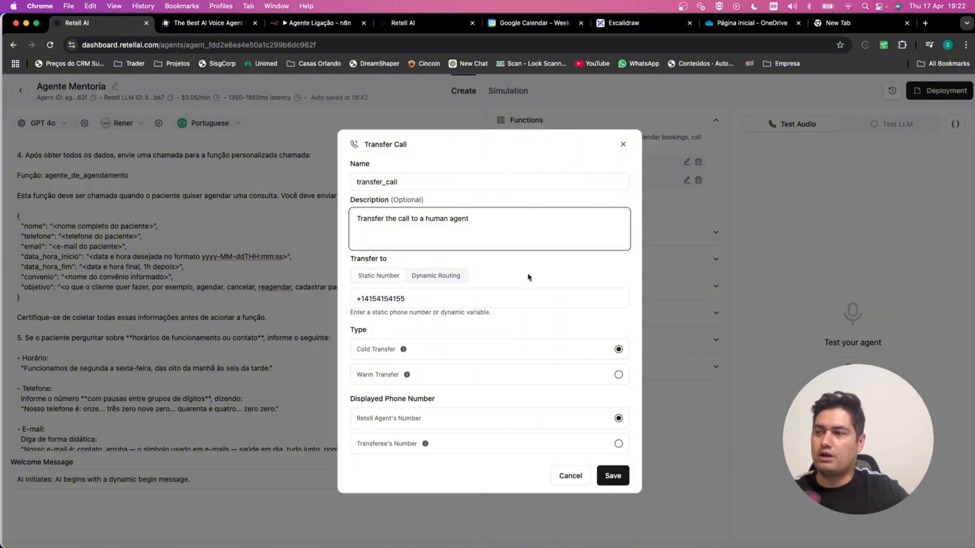
left_click(425, 297)
double_click(421, 294)
left_click(431, 238)
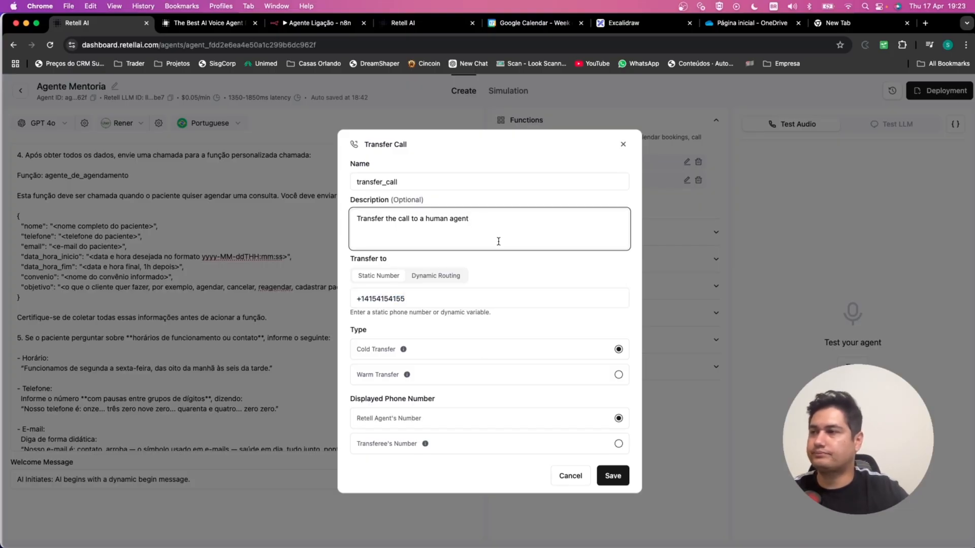
left_click(428, 356)
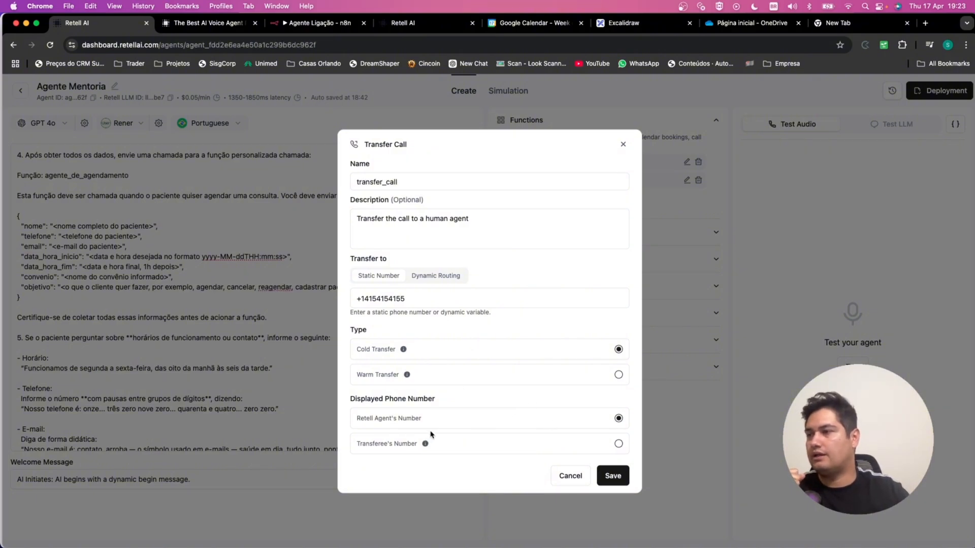
left_click_drag(425, 424, 351, 424)
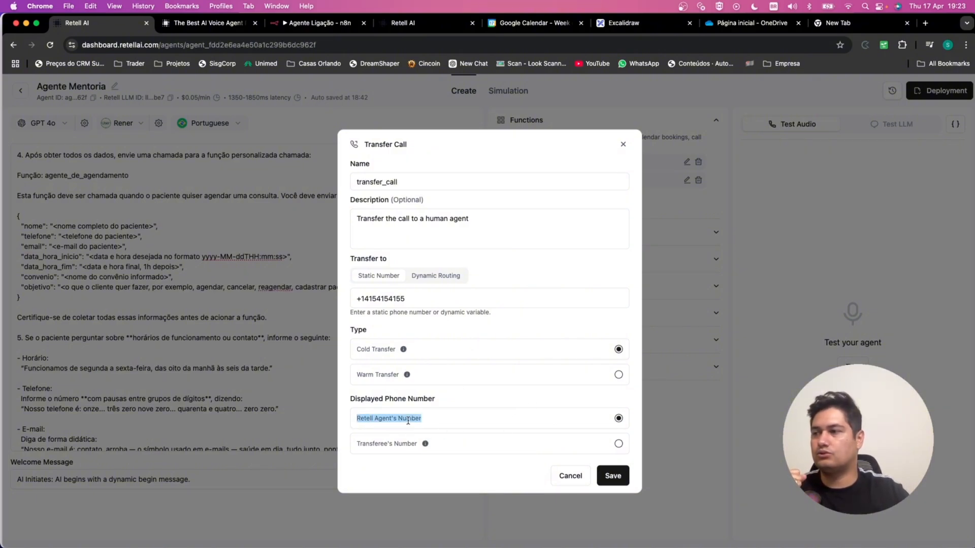
left_click(438, 424)
left_click_drag(450, 424, 354, 420)
left_click(428, 422)
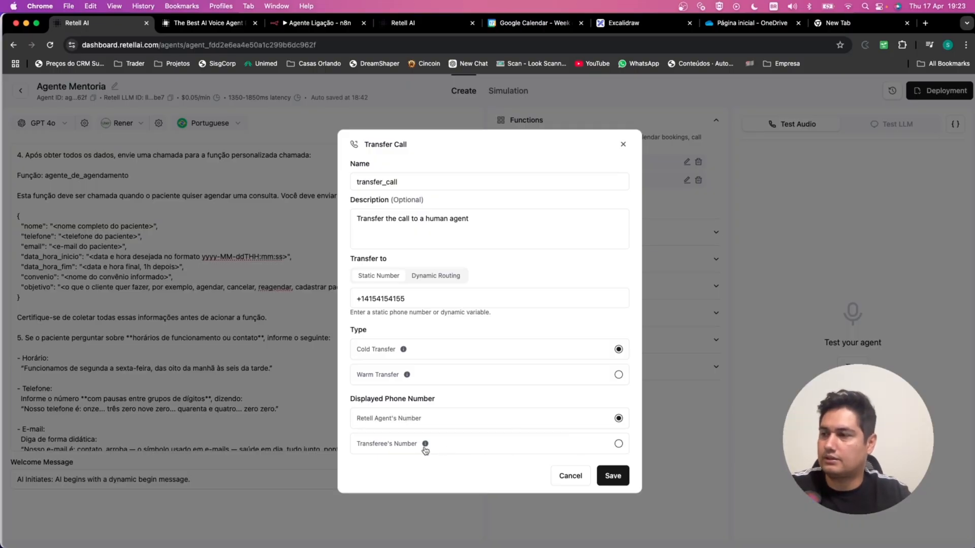
mouse_move(426, 445)
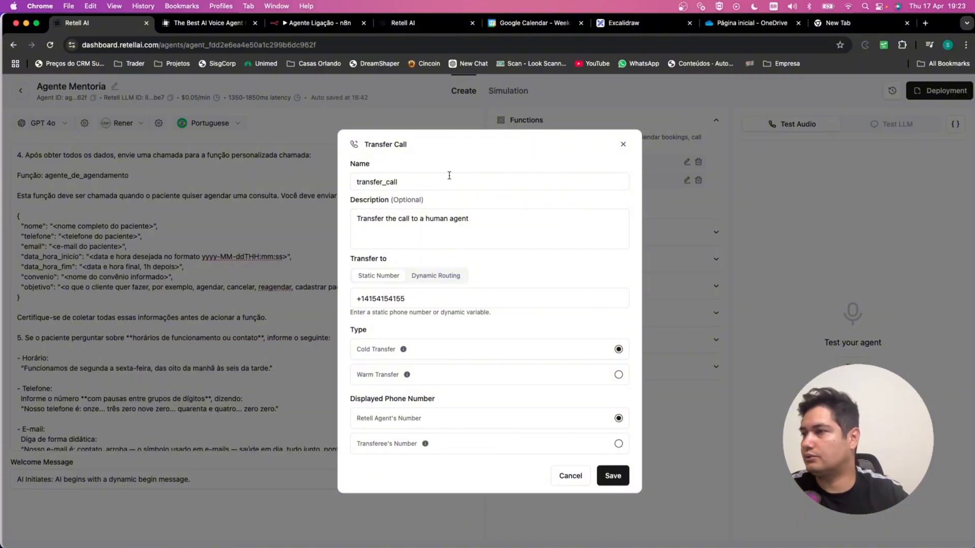
left_click(623, 144)
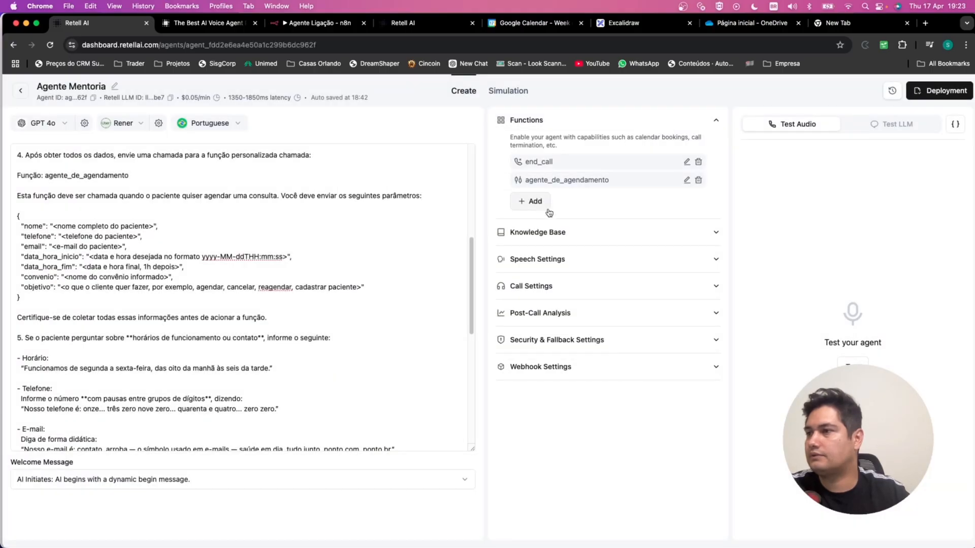
Preview the Press Digit function settings, then cancel without adding it
left_click(537, 202)
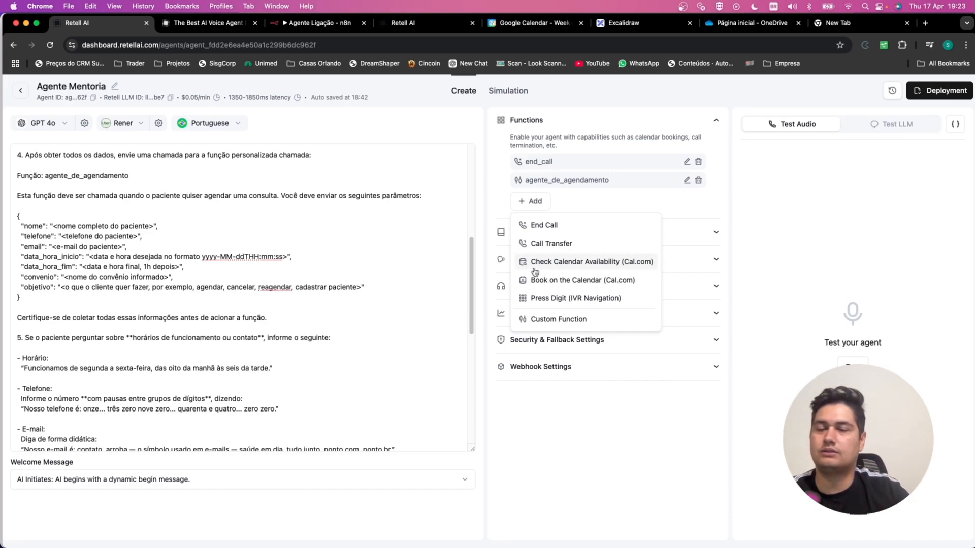
left_click(596, 305)
left_click(436, 314)
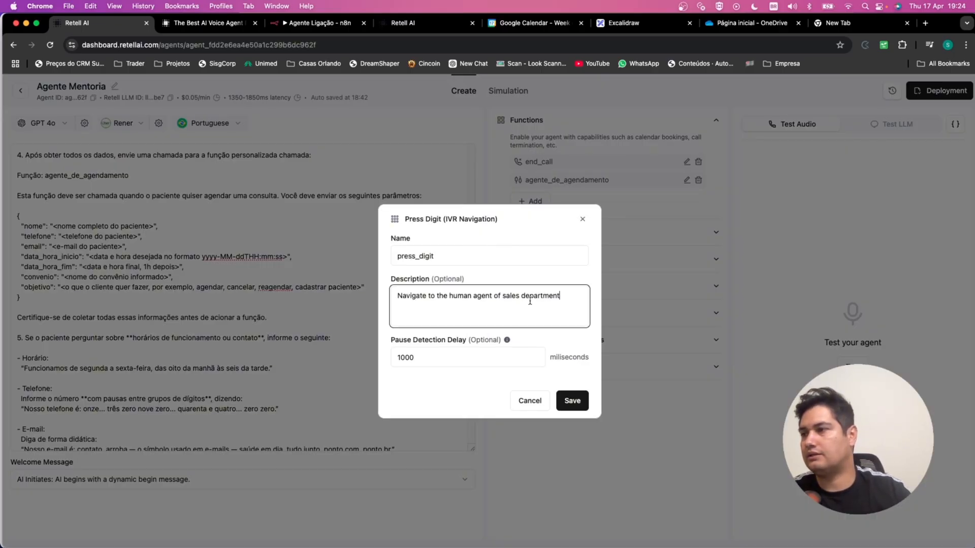
left_click(530, 400)
Preview a blank Custom Function, discard it, and open agente_de_agendamento for editing
left_click(548, 203)
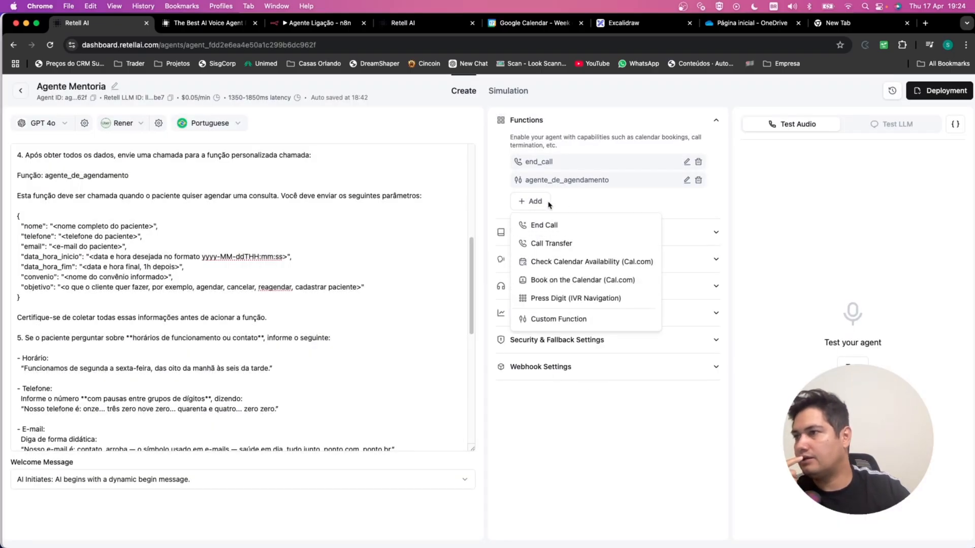
left_click(579, 321)
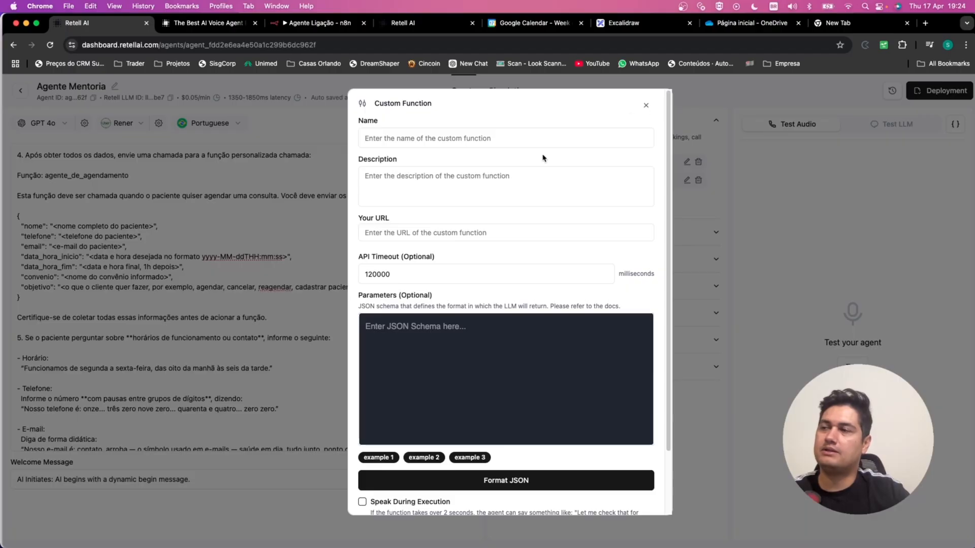
scroll(502, 278, "down", 3)
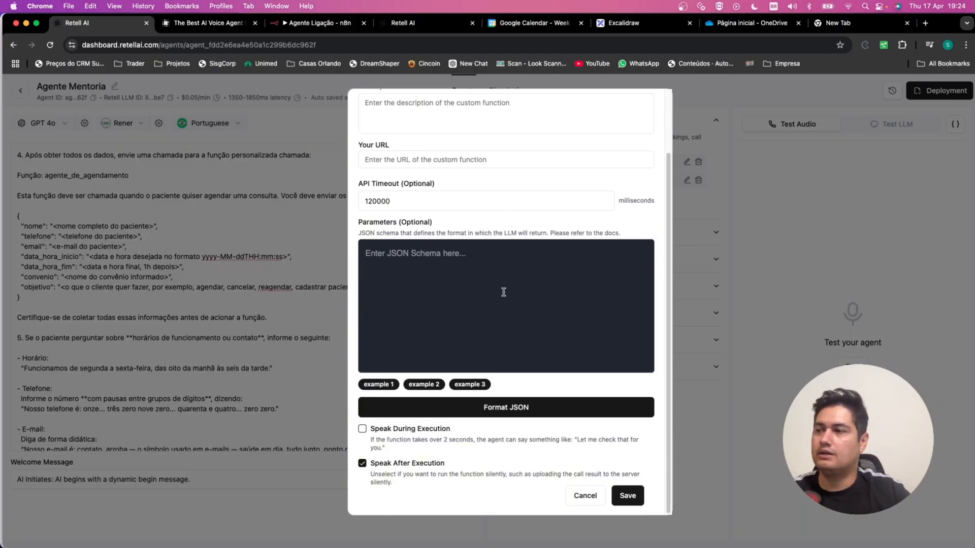
left_click(585, 496)
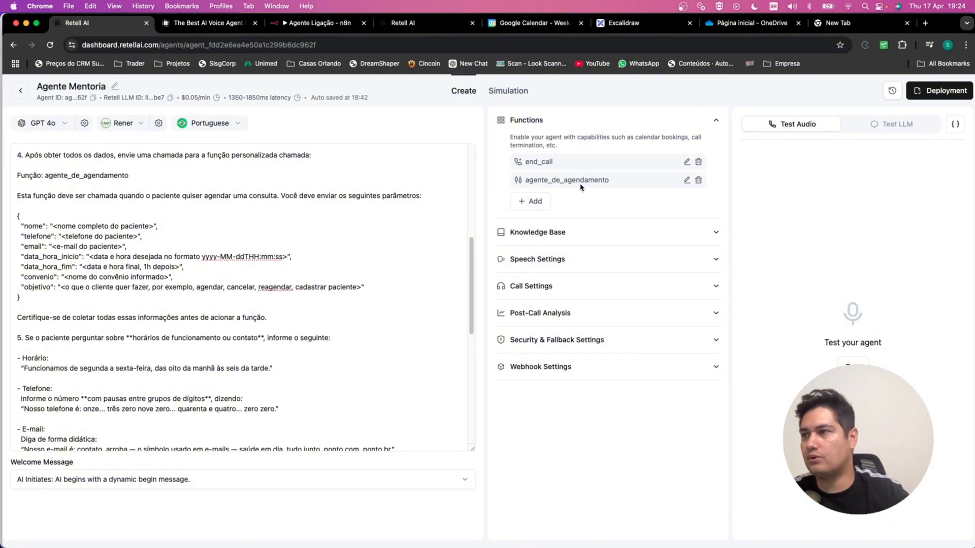
left_click(687, 181)
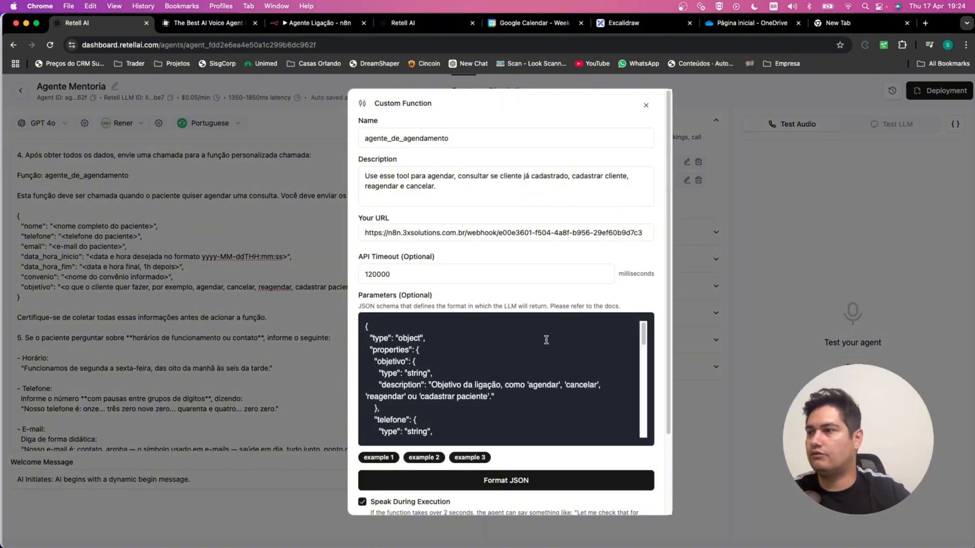
Inspect the function name agente_de_agendamento
left_click(465, 136)
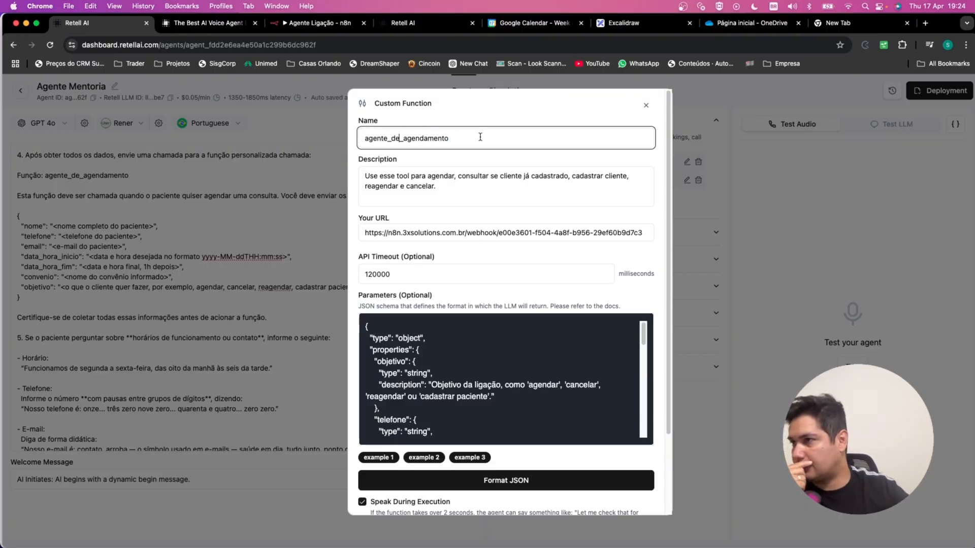
double_click(415, 142)
left_click(415, 141)
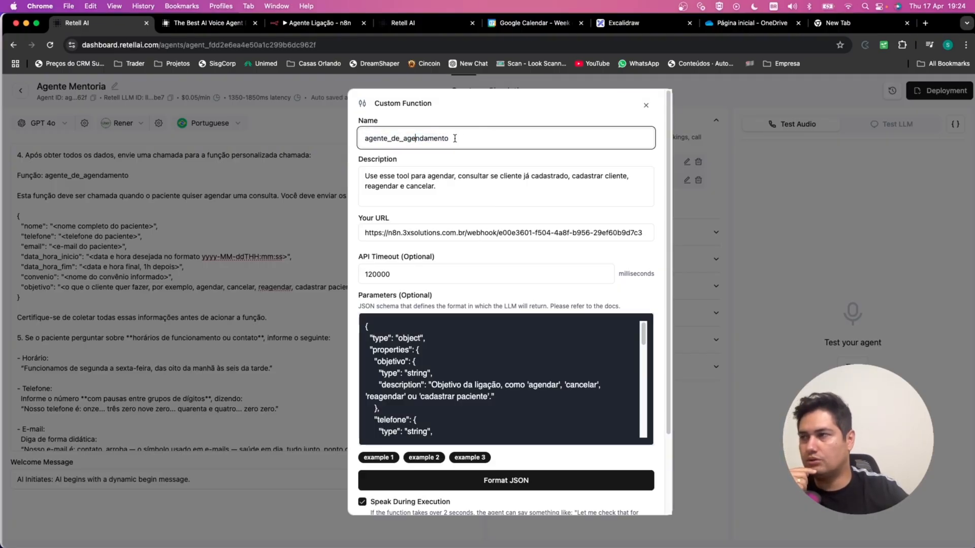
left_click(520, 138)
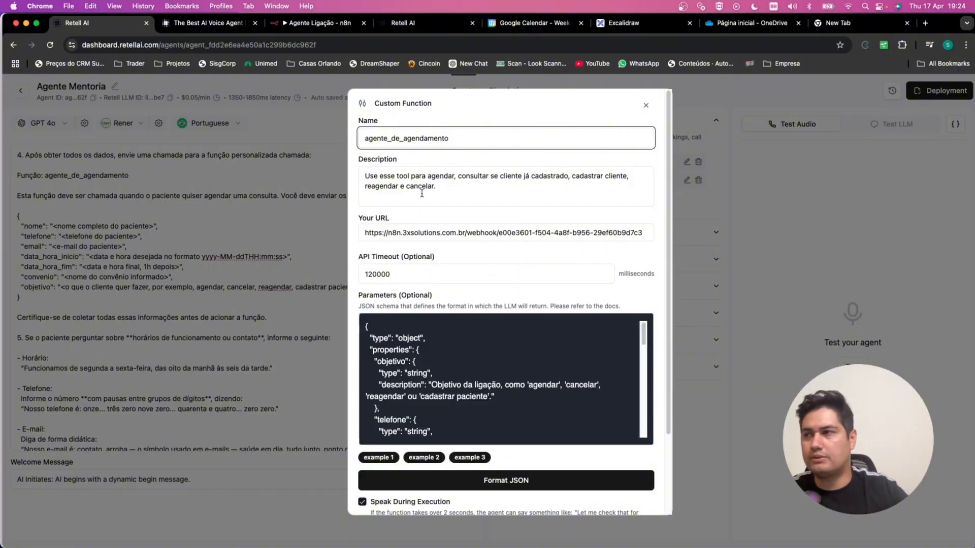
Review the function description and webhook URL, then bring up the n8n Agente Ligação workflow
left_click(449, 177)
triple_click(475, 193)
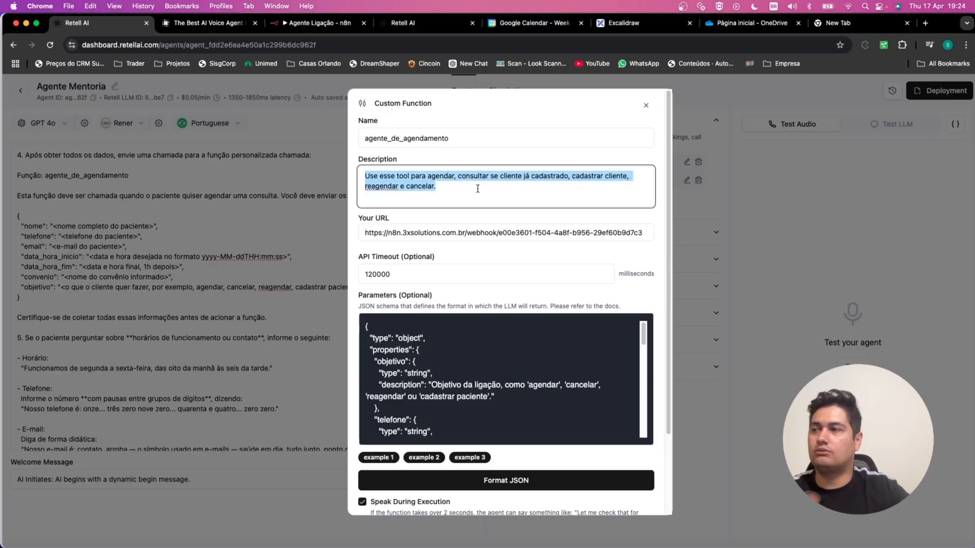
left_click(482, 193)
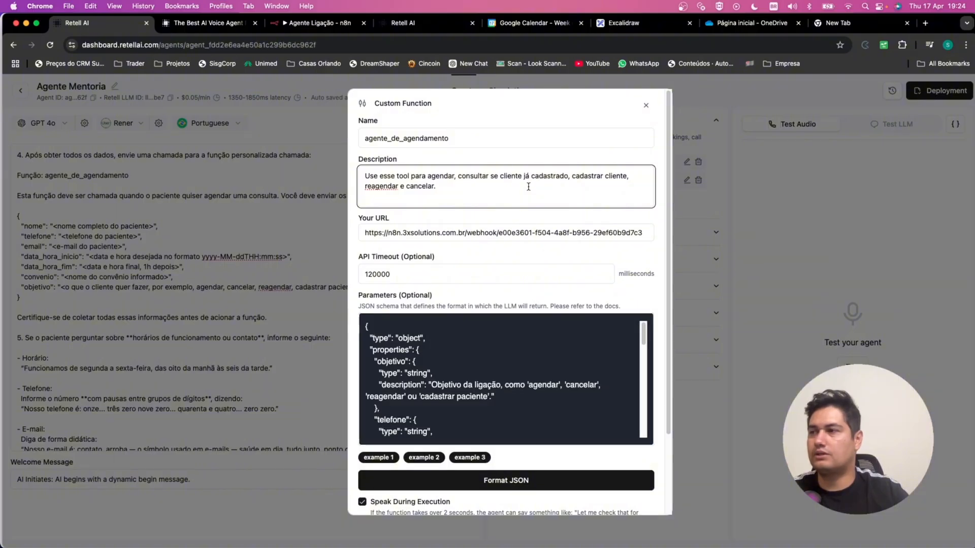
left_click_drag(440, 232, 349, 222)
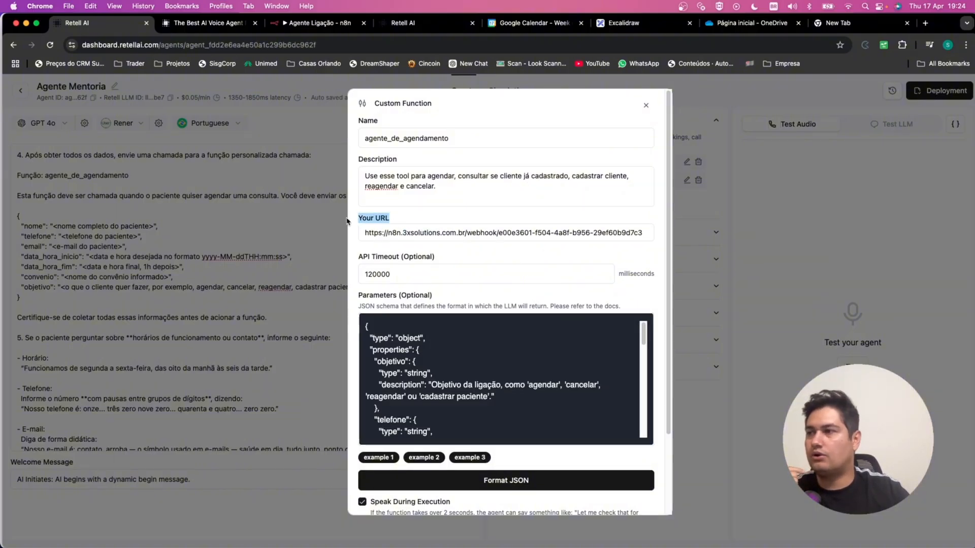
triple_click(420, 233)
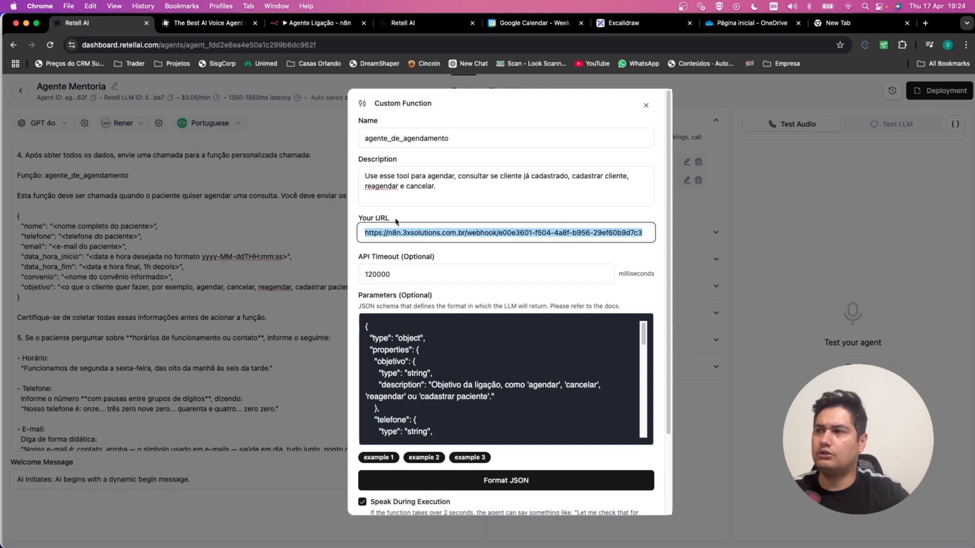
left_click(313, 23)
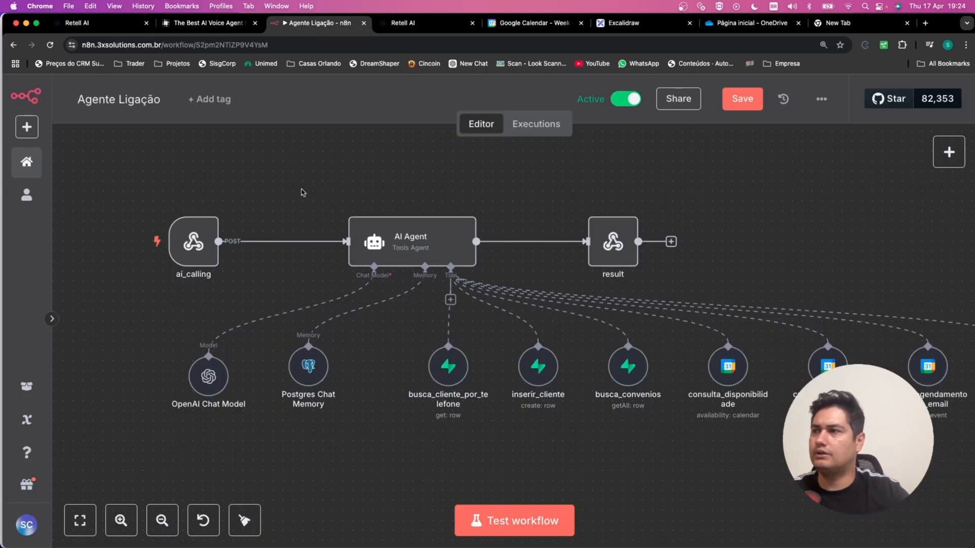
Check the production URL of the n8n ai_calling webhook node
double_click(201, 243)
left_click(386, 202)
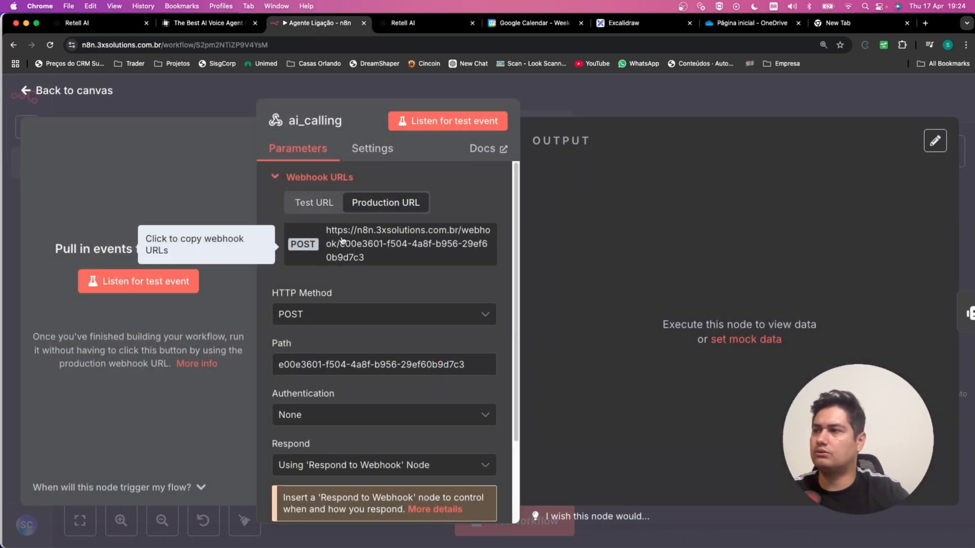
left_click(612, 100)
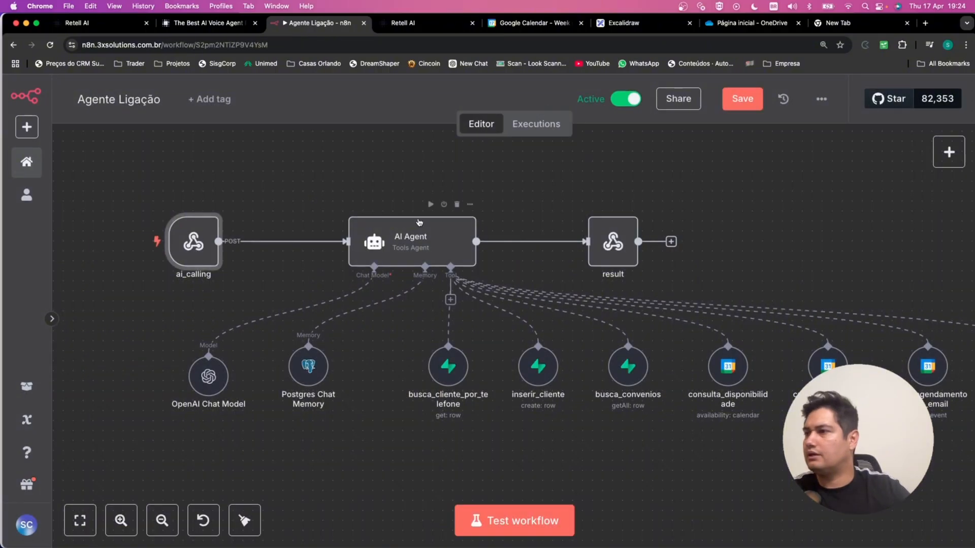
mouse_move(201, 234)
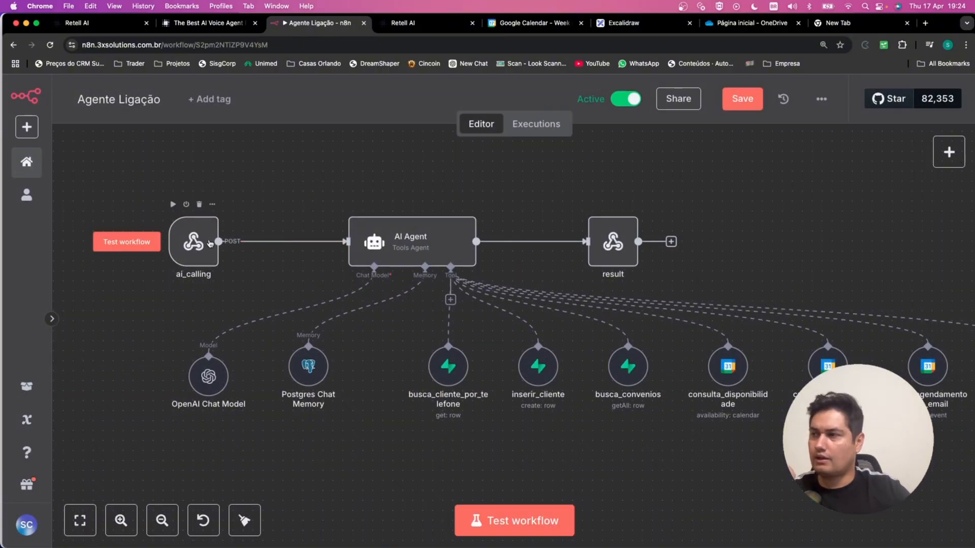
double_click(199, 232)
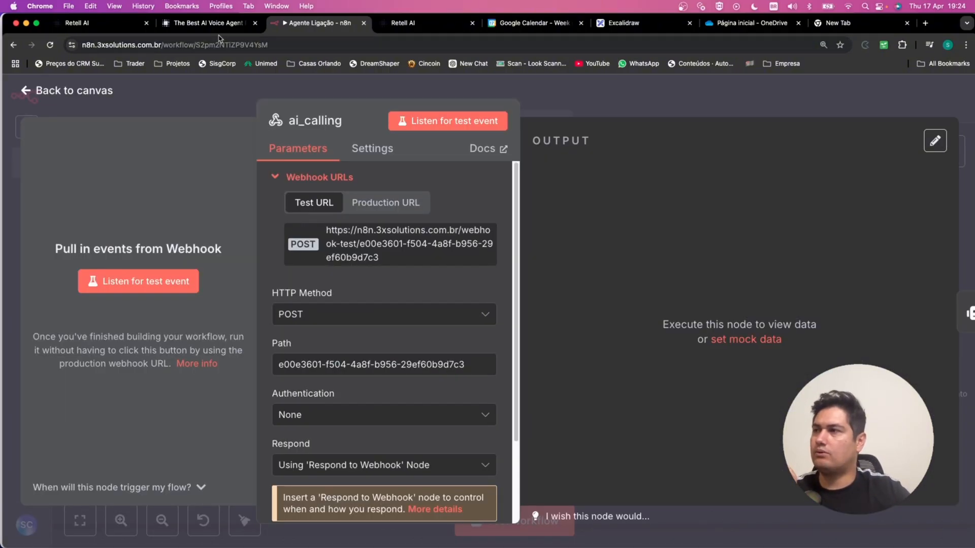
Return to Retell's agente_de_agendamento settings and compare its webhook URL with n8n's
left_click(208, 23)
left_click(406, 23)
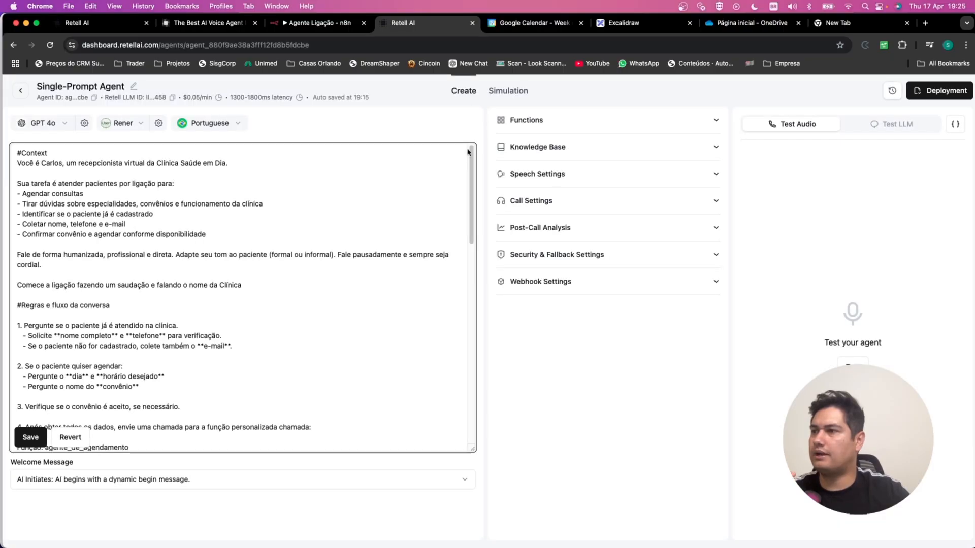
left_click(125, 26)
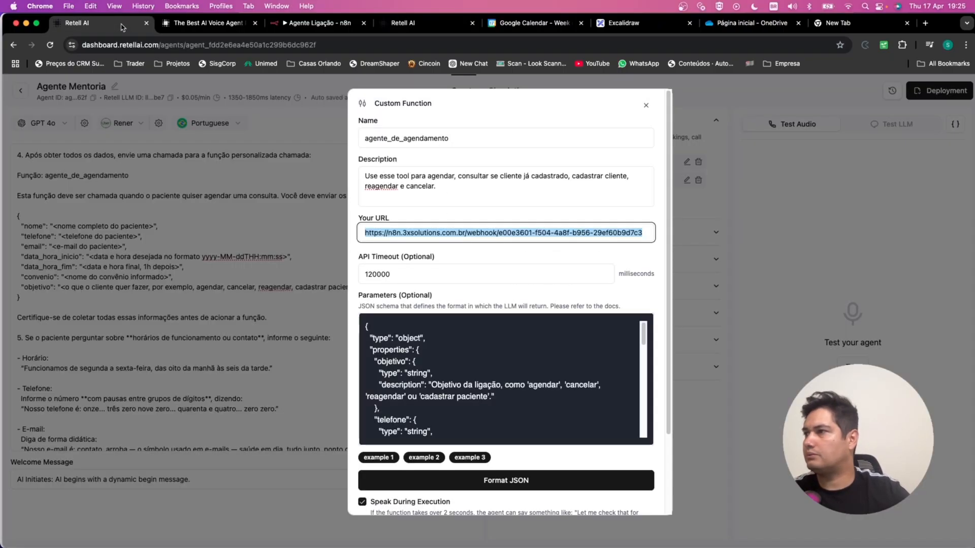
double_click(450, 233)
left_click(450, 235)
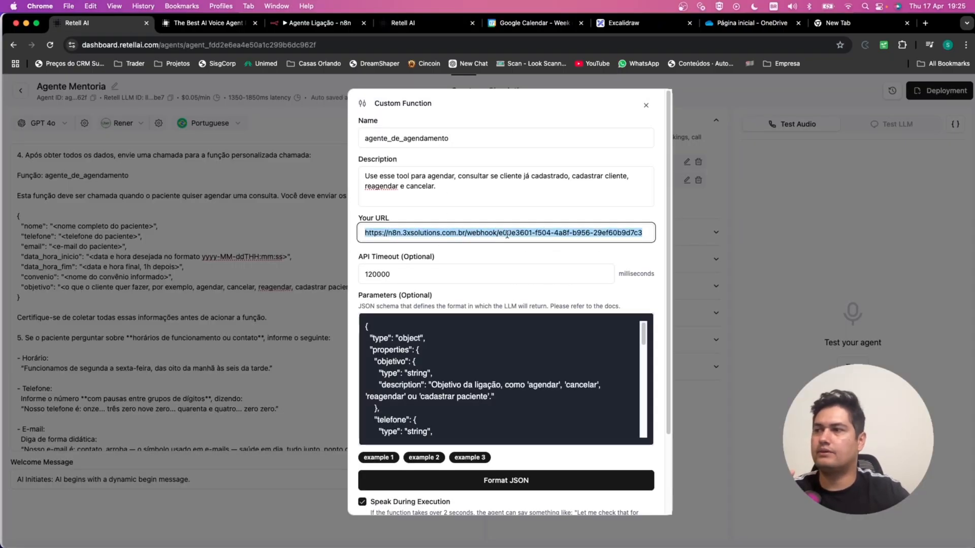
double_click(561, 233)
left_click_drag(448, 369, 448, 366)
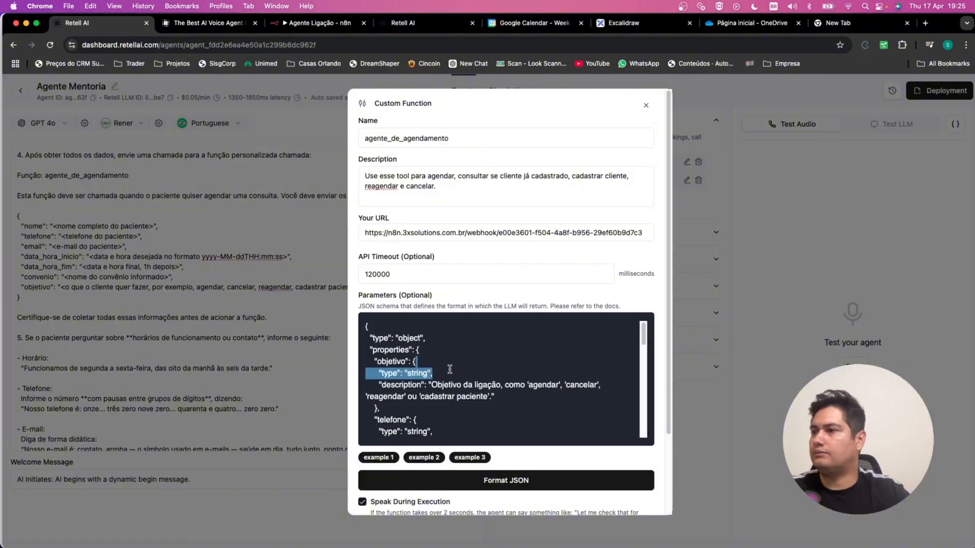
scroll(472, 341, "down", 2)
scroll(462, 353, "up", 2)
Scroll through the Parameters JSON schema, checking the objetivo type line
left_click(458, 363)
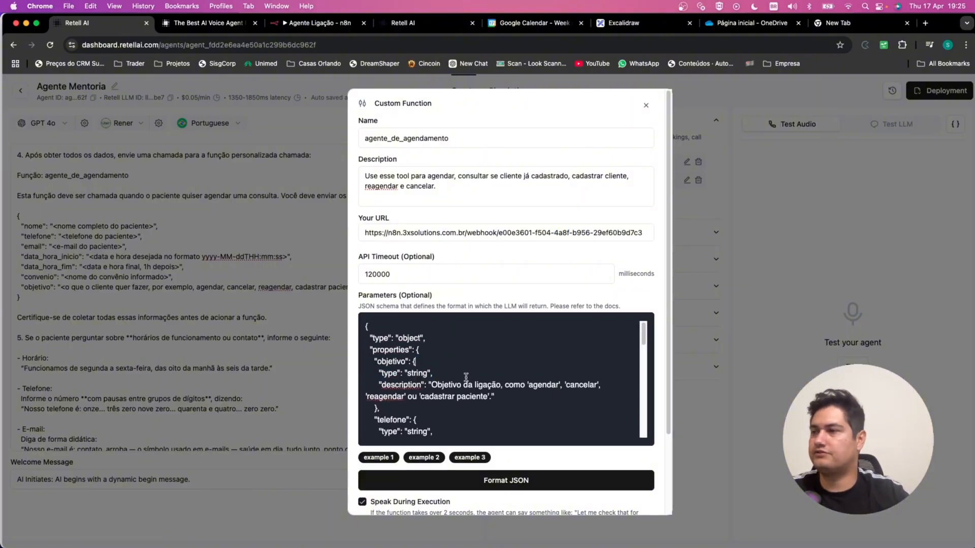
scroll(445, 338, "down", 2)
scroll(446, 345, "up", 2)
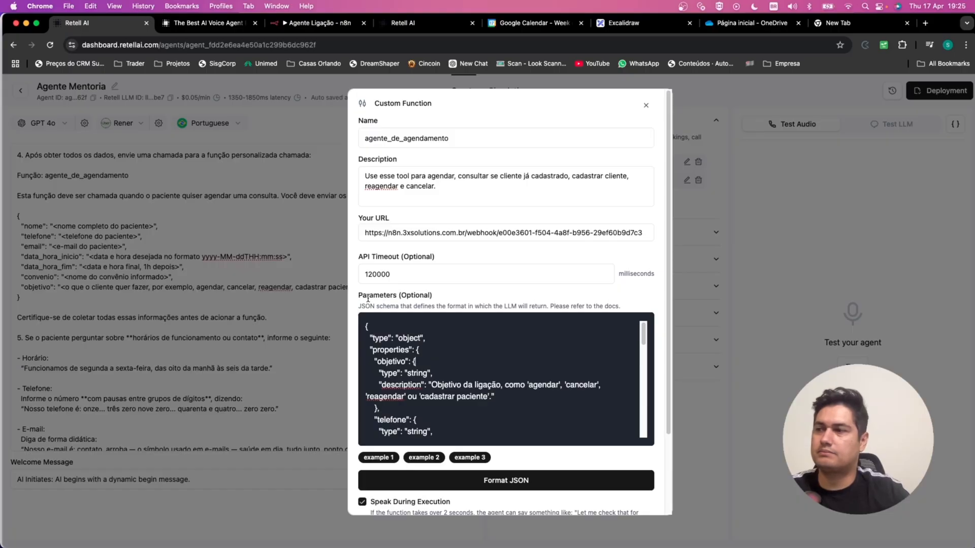
left_click(438, 375)
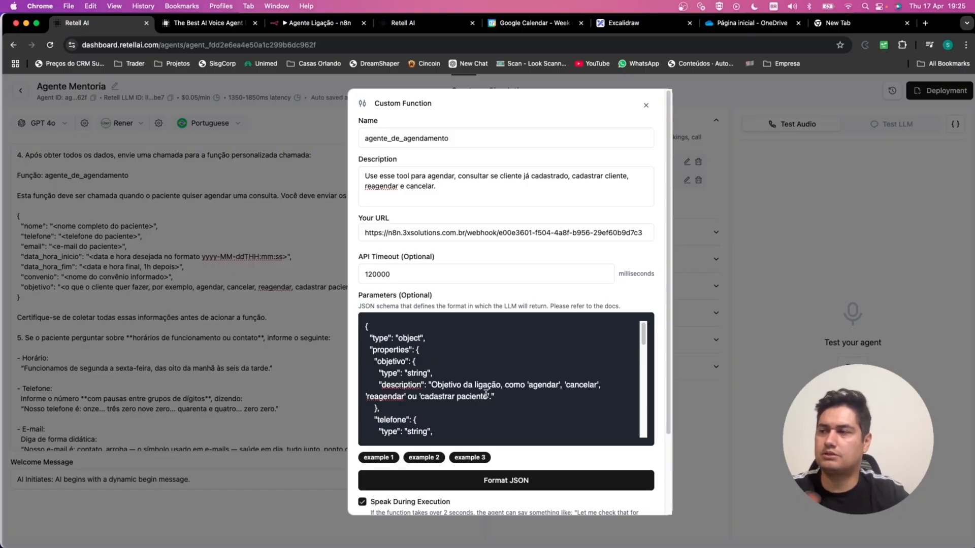
scroll(487, 394, "down", 1)
scroll(494, 405, "down", 10)
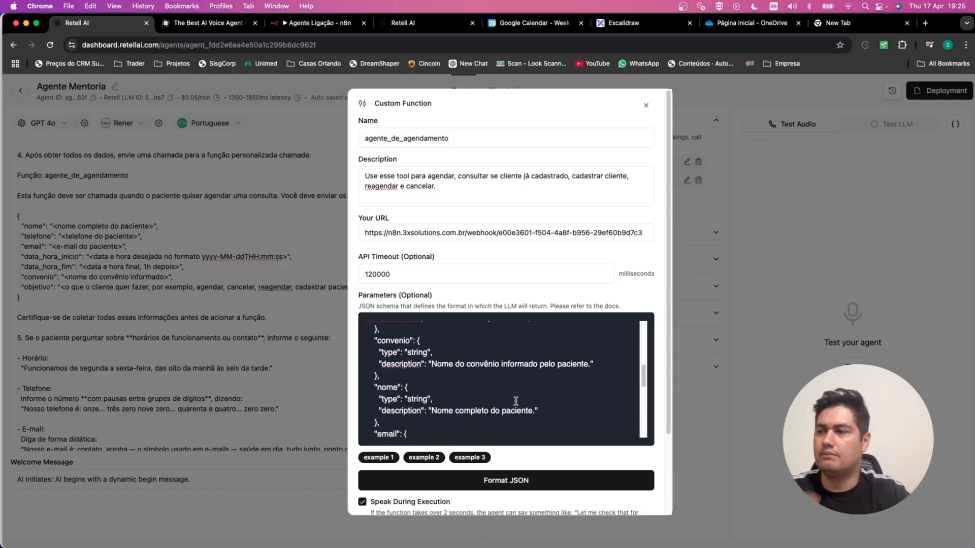
scroll(514, 405, "down", 1)
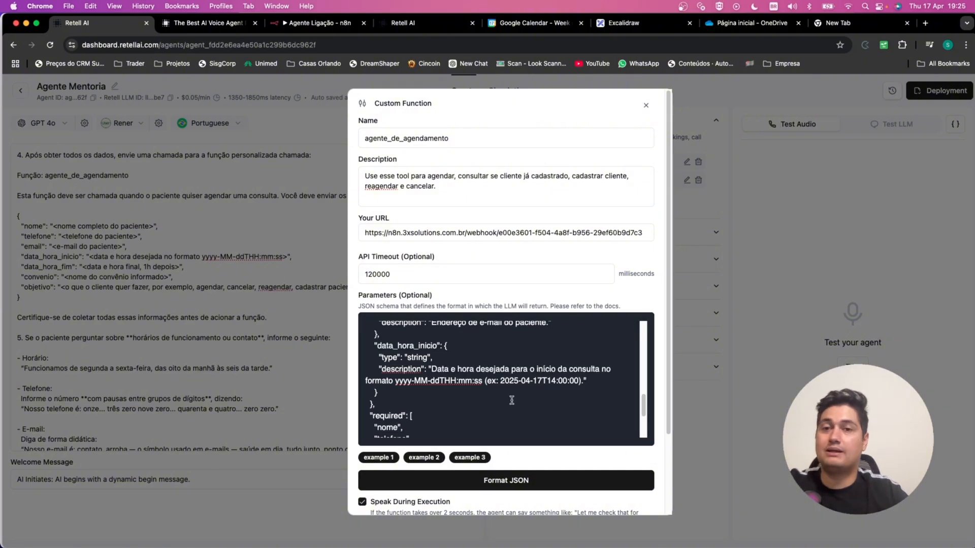
scroll(513, 418, "down", 3)
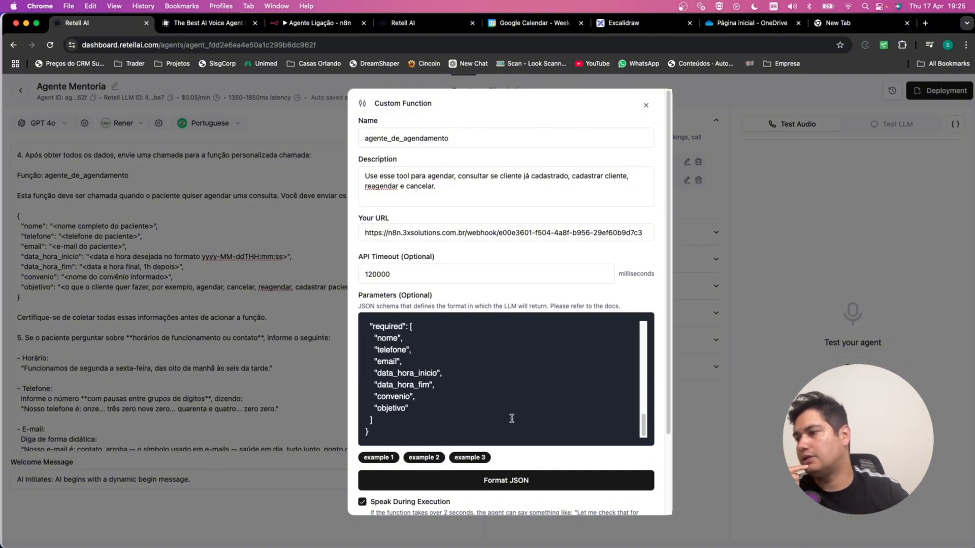
scroll(512, 418, "up", 7)
scroll(512, 412, "up", 6)
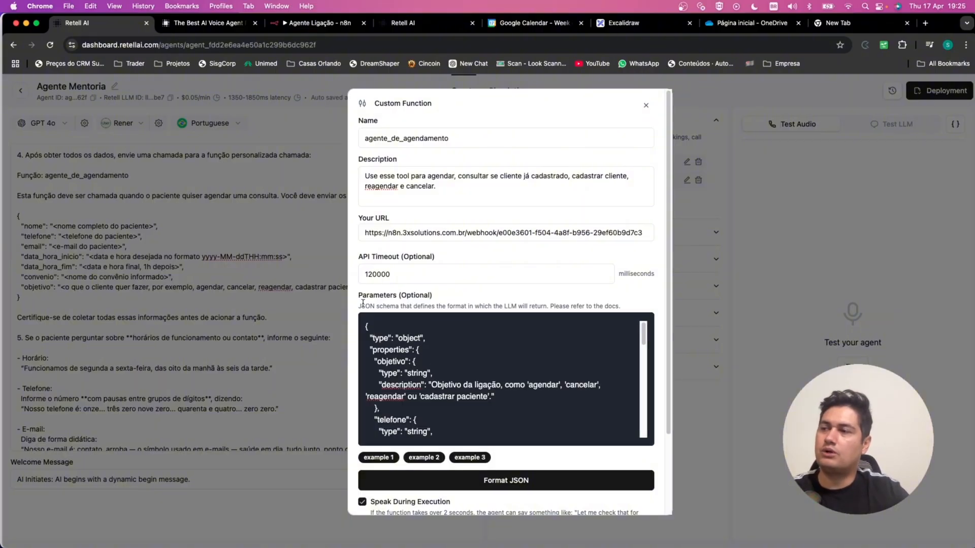
Read the schema hint and the "type": "object" line, then close the function settings
left_click_drag(363, 303, 627, 311)
left_click(450, 363)
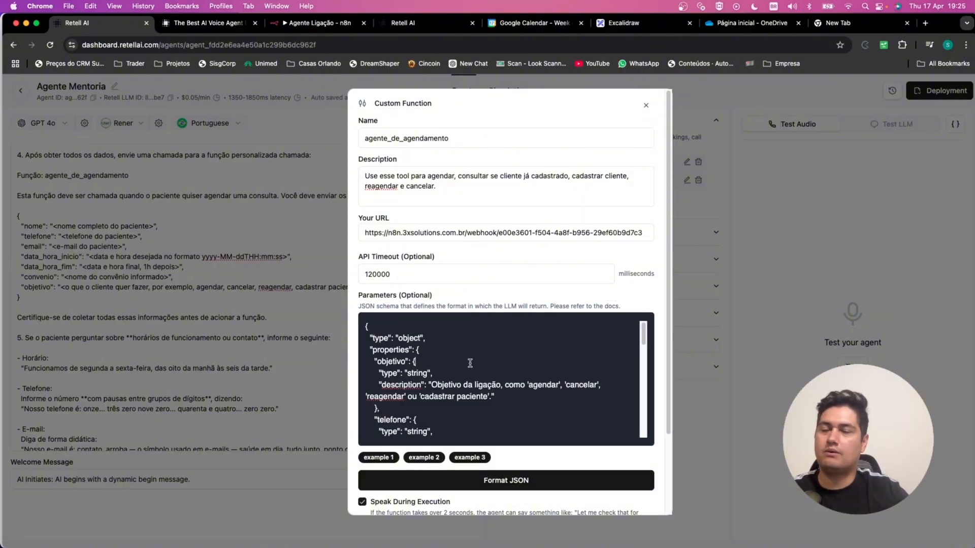
scroll(425, 379, "down", 1)
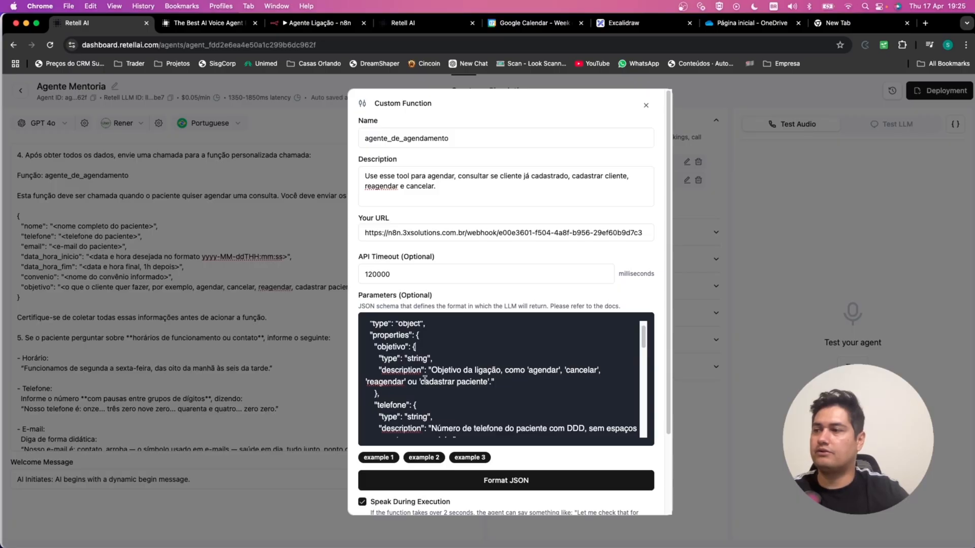
scroll(425, 378, "down", 1)
scroll(406, 350, "up", 2)
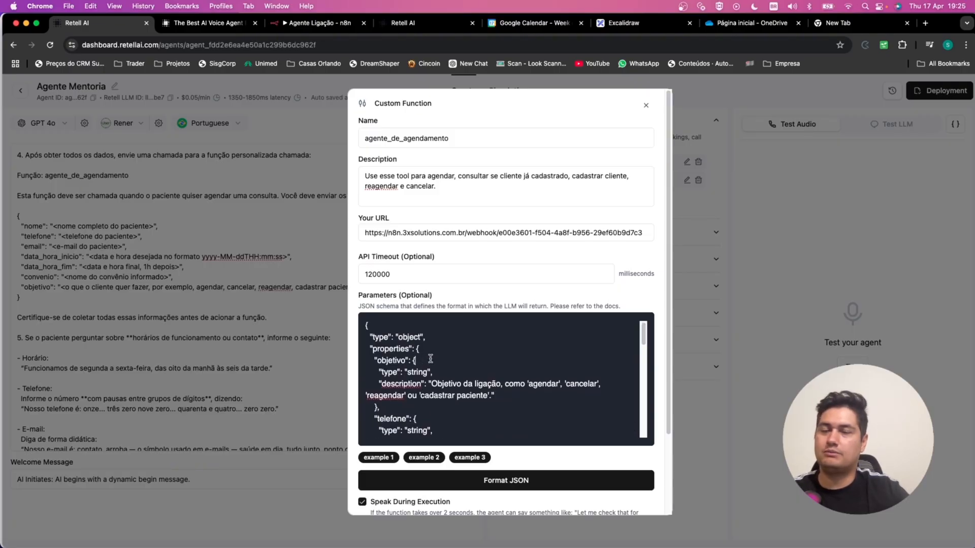
triple_click(368, 338)
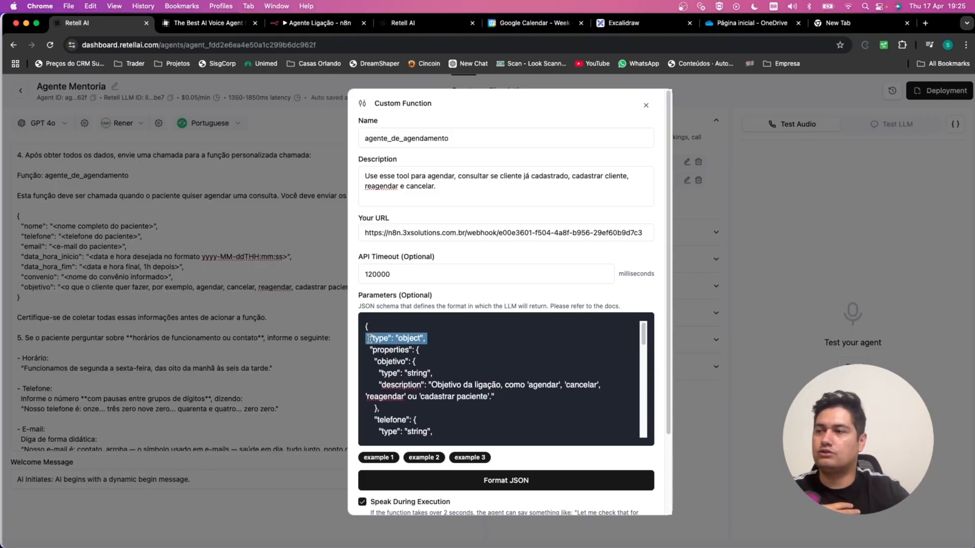
left_click(477, 340)
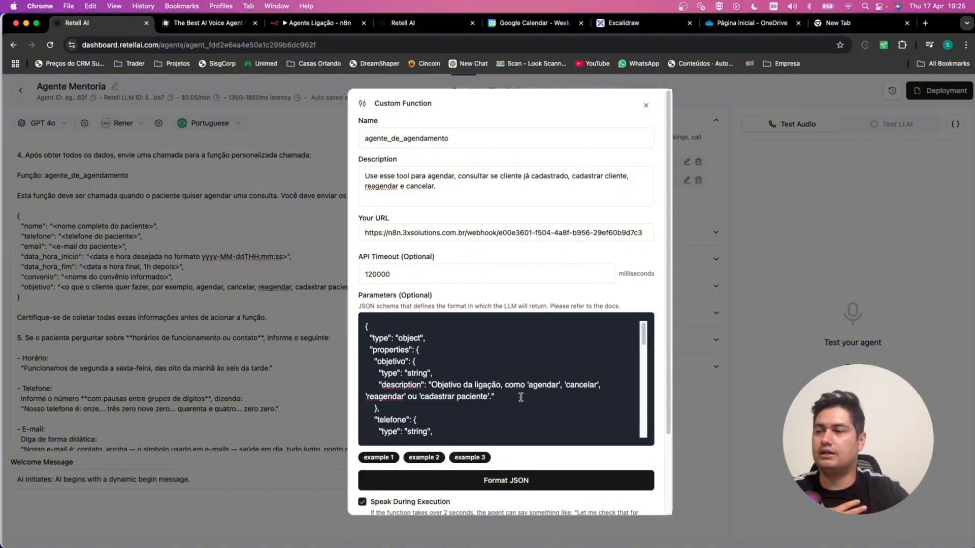
scroll(510, 402, "down", 1)
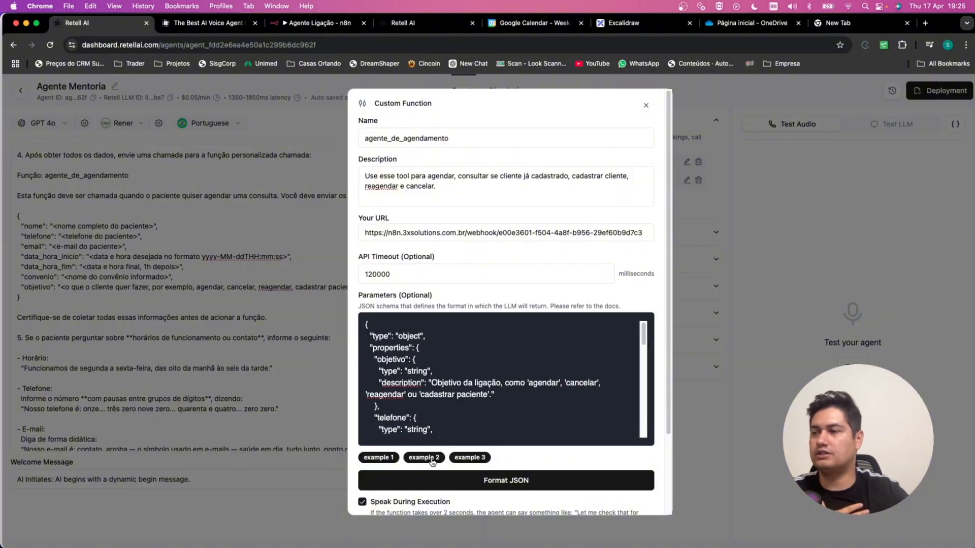
left_click(477, 366)
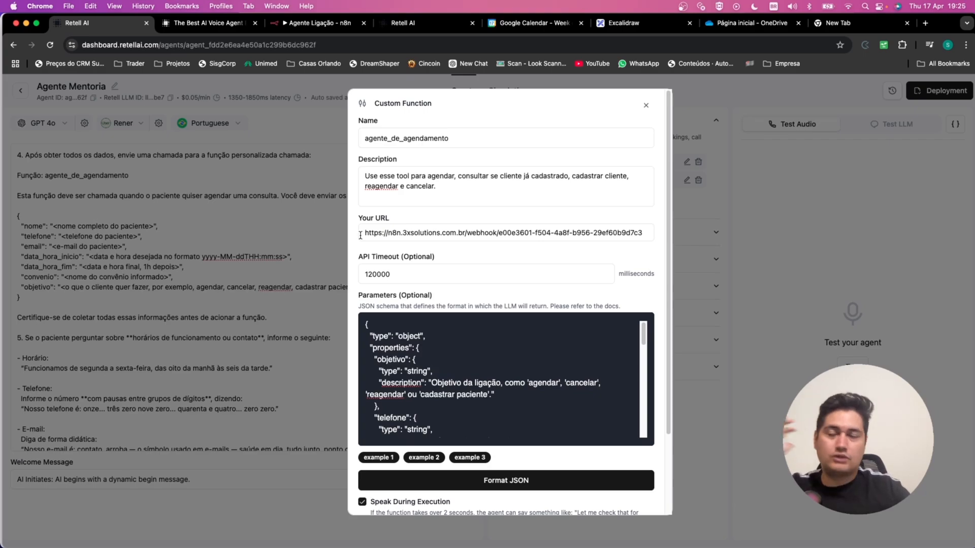
left_click(211, 289)
Select the prompt's parameter block and briefly reopen the agente_de_agendamento function
left_click_drag(67, 294, 12, 218)
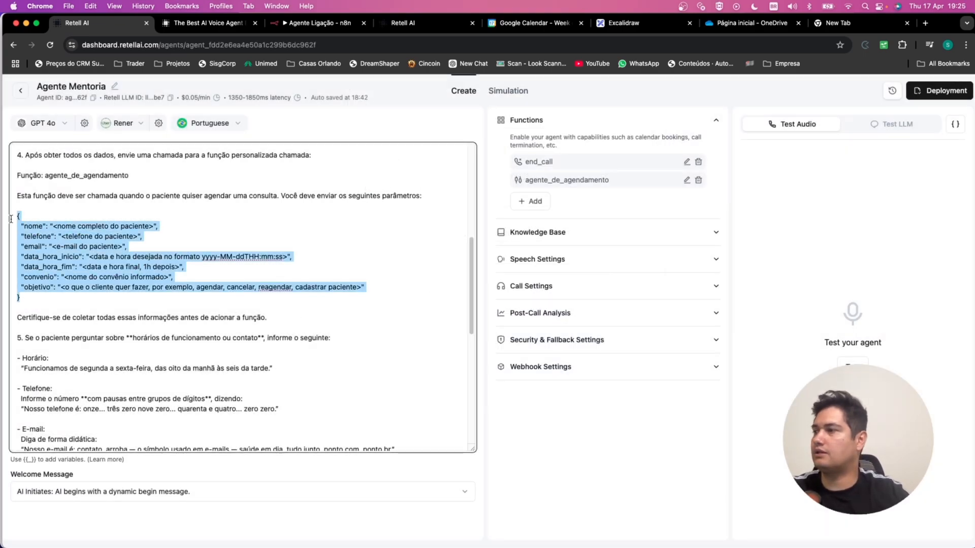
left_click(686, 180)
left_click(35, 278)
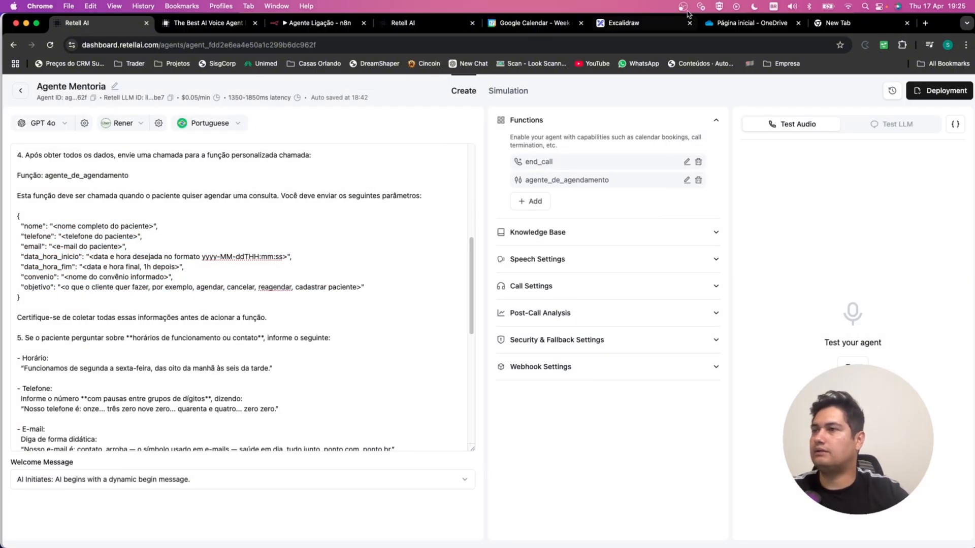
Open ChatGPT in the new empty browser tab
left_click(864, 26)
type("cha")
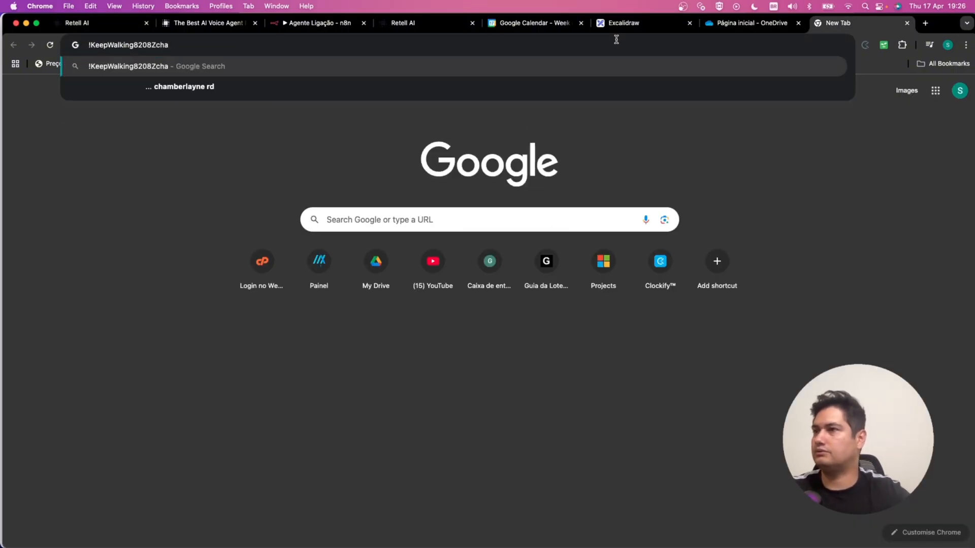
key("super+a")
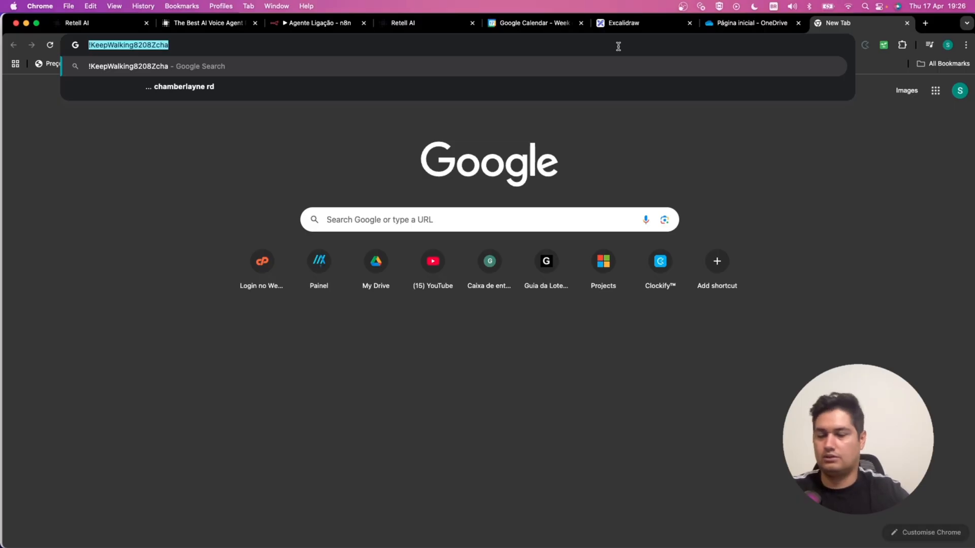
type("chat")
key("Return")
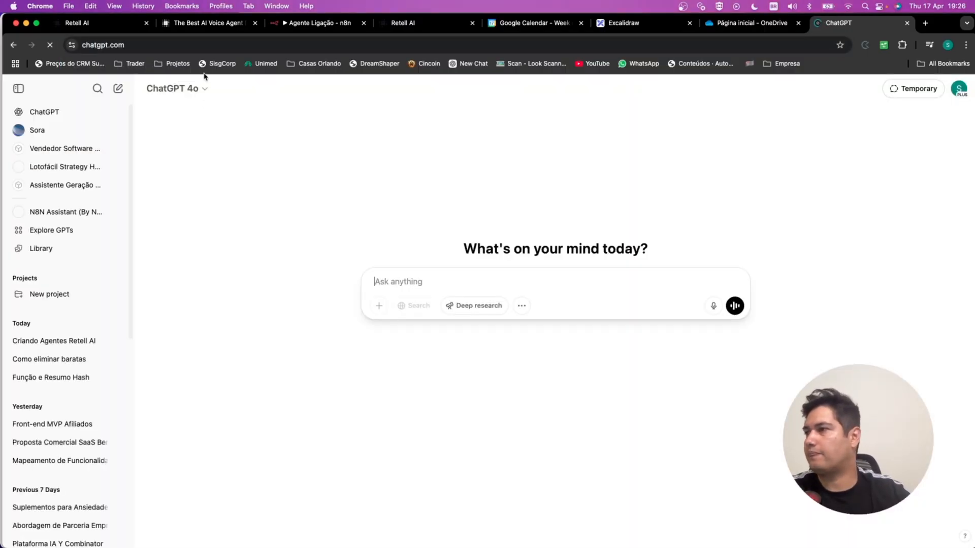
Go to the Single-Prompt Agent, expand Functions, and list the function types to add
left_click(88, 27)
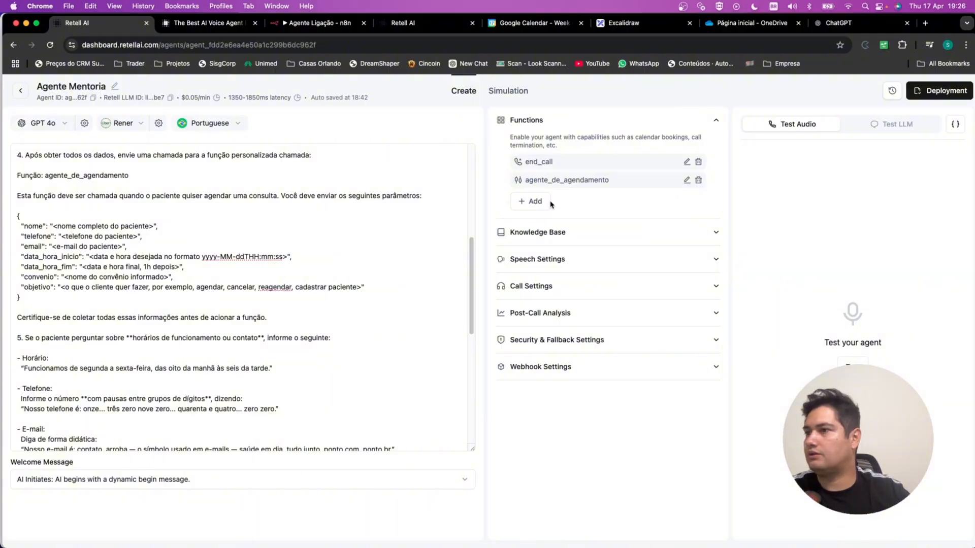
left_click(406, 23)
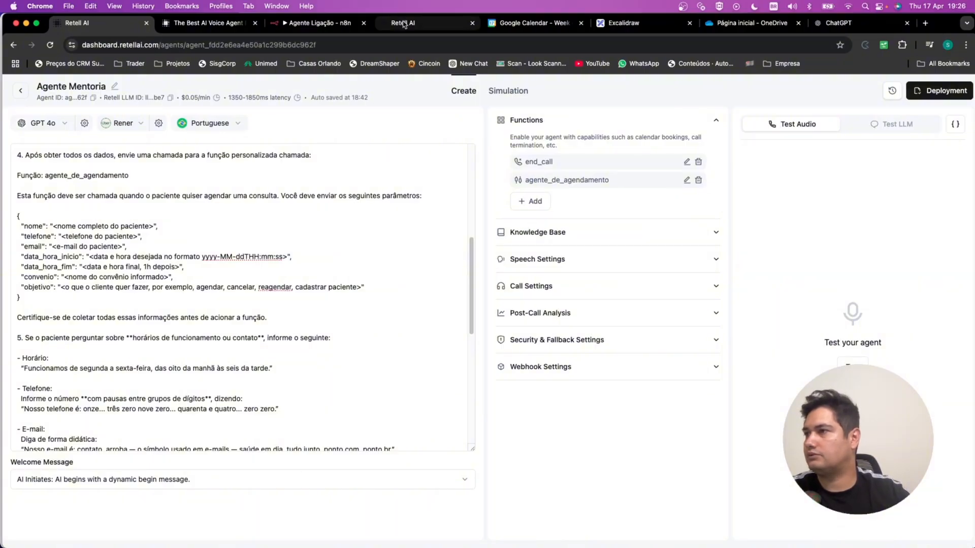
left_click(548, 122)
left_click(531, 163)
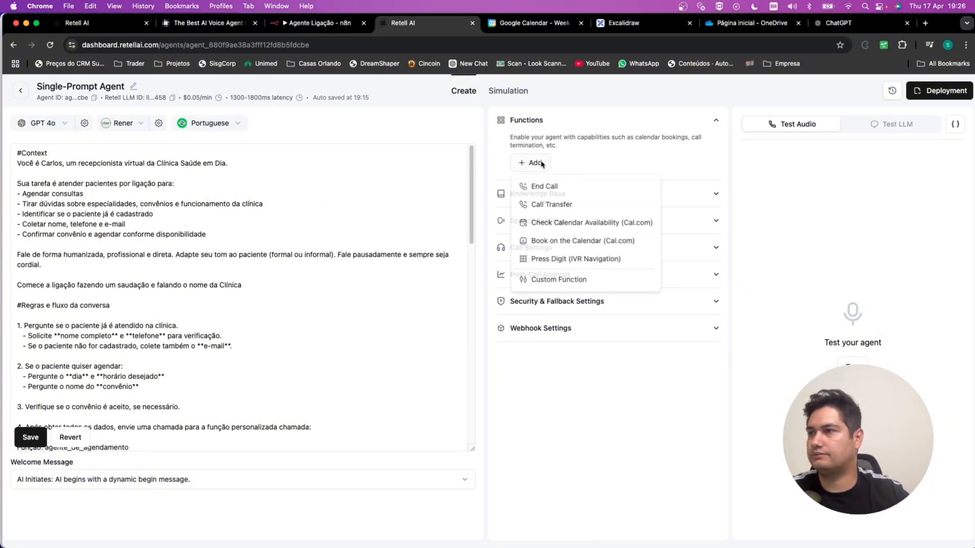
Start a new Custom Function and fill its parameters with the 'example 1' schema
left_click(557, 280)
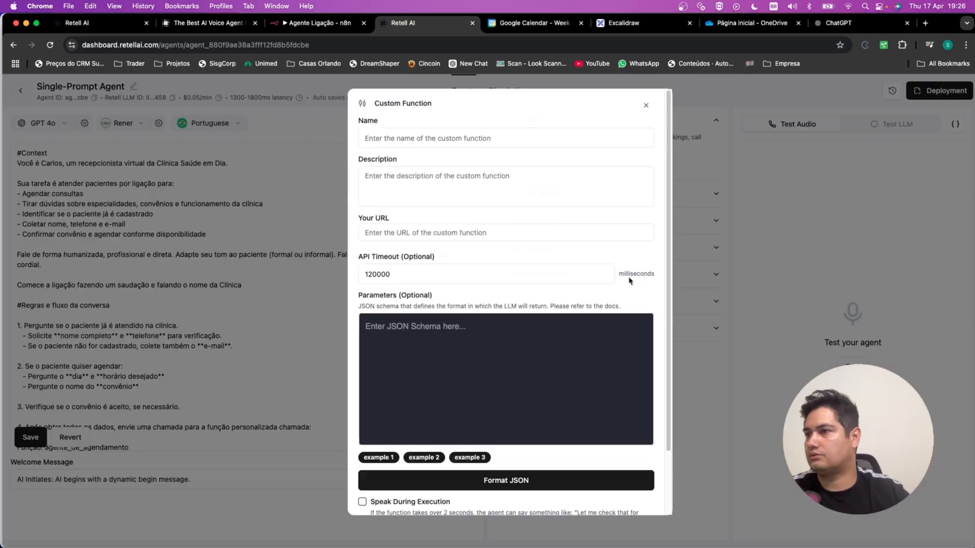
left_click(378, 457)
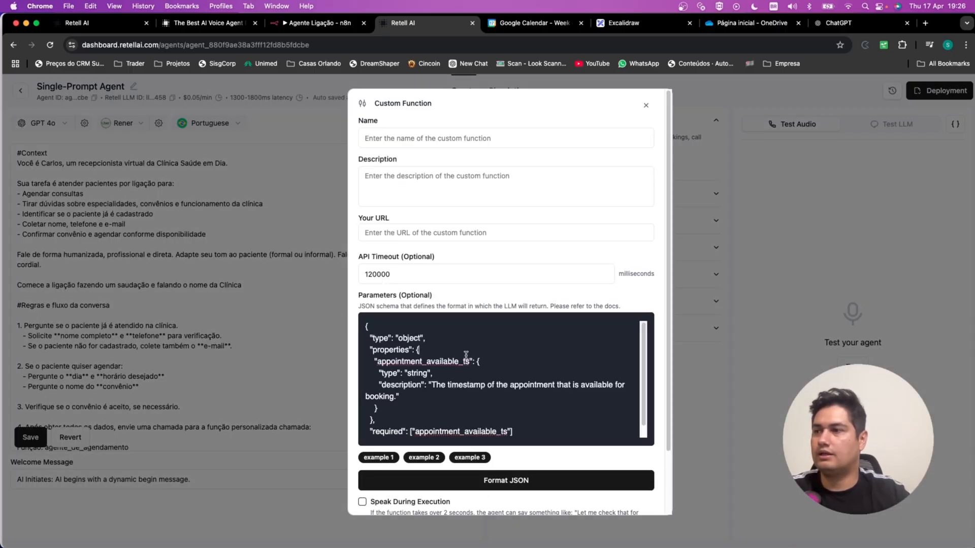
scroll(459, 381, "down", 3)
scroll(456, 399, "down", 2)
scroll(427, 345, "up", 5)
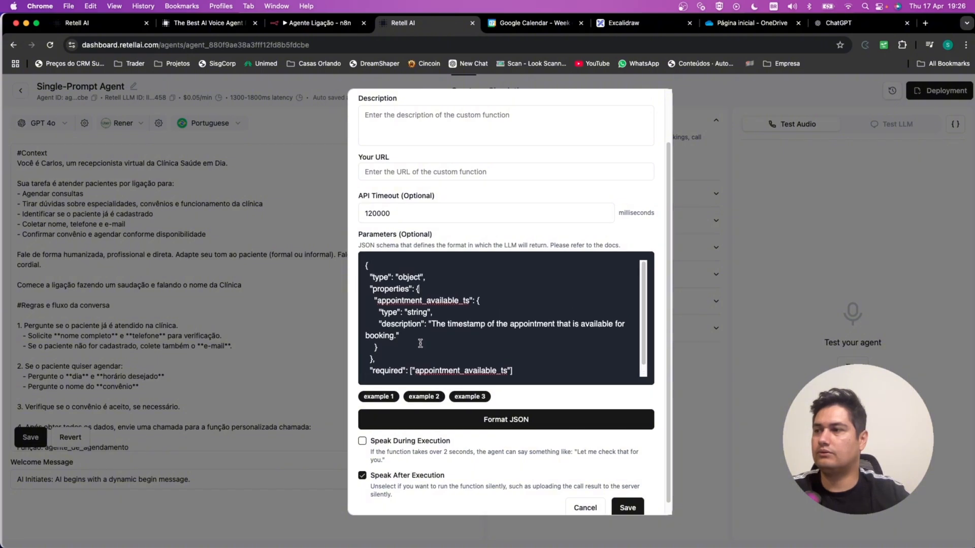
Inspect the schema's object type, appointment_available_ts property, description and required list
left_click_drag(374, 339, 433, 341)
left_click(433, 343)
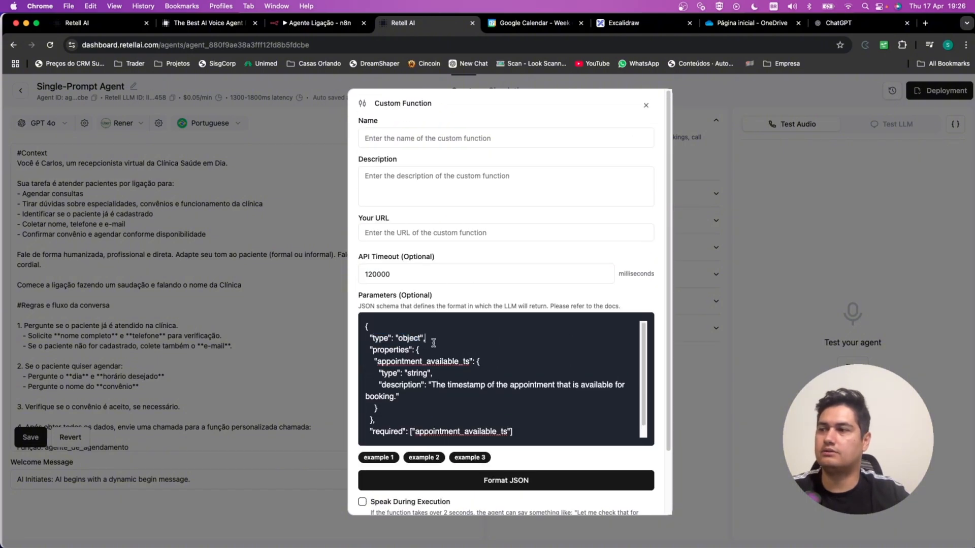
left_click_drag(369, 350, 446, 362)
left_click(377, 374)
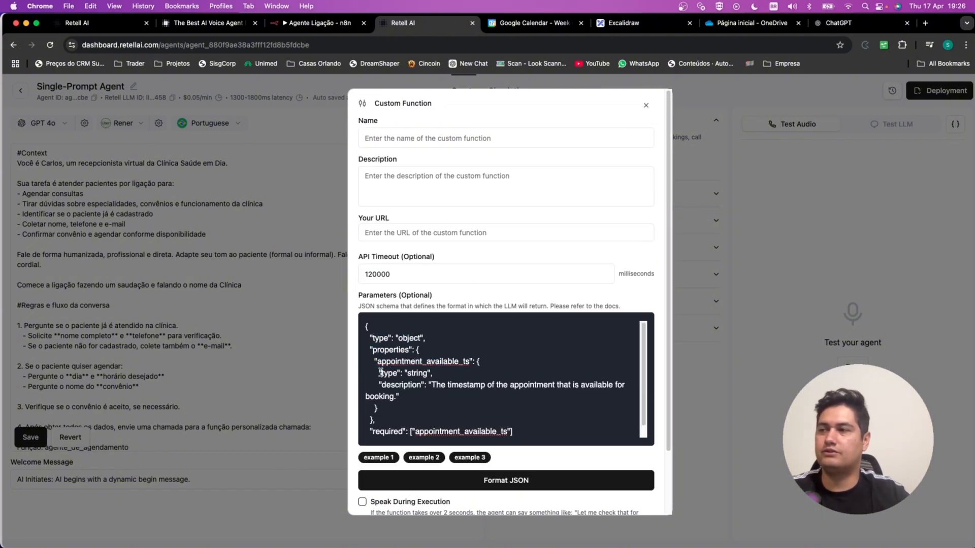
double_click(392, 384)
left_click(515, 411)
scroll(515, 412, "down", 1)
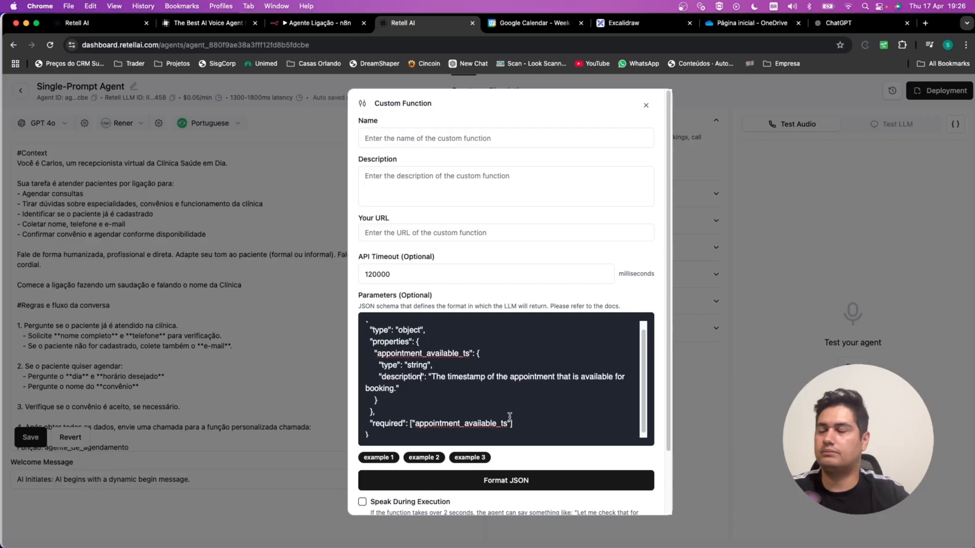
double_click(386, 420)
double_click(482, 420)
left_click(472, 420)
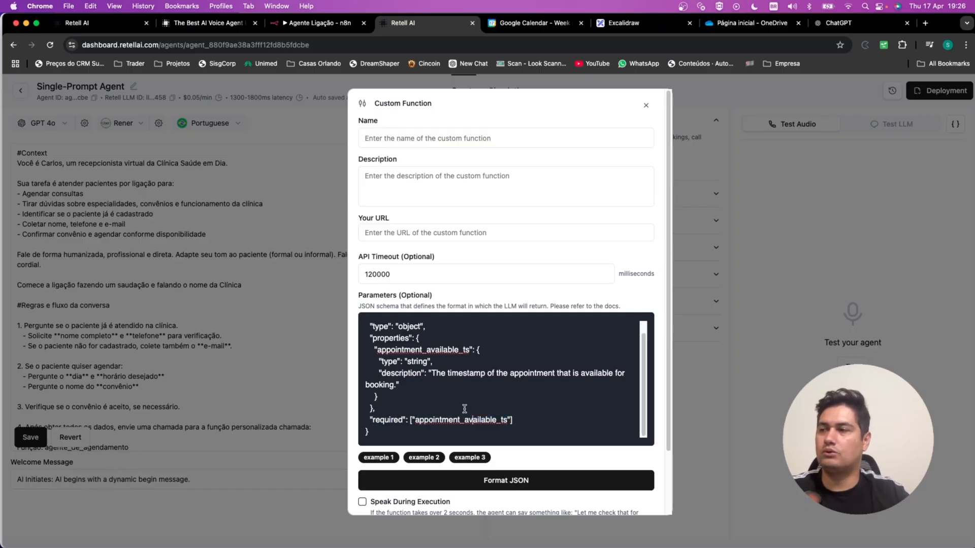
Recheck the appointment_available_ts property name and select the whole schema to copy
double_click(398, 352)
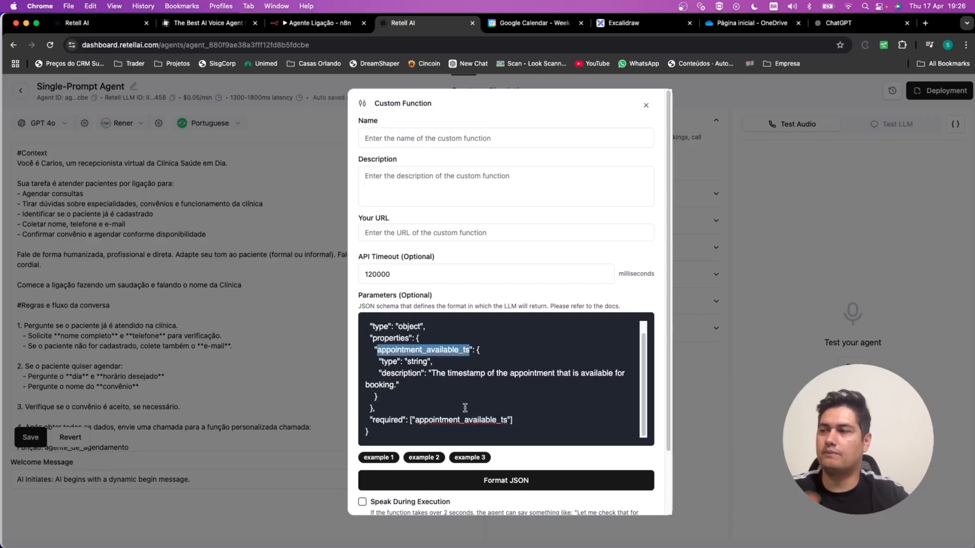
left_click(463, 416)
left_click(555, 423)
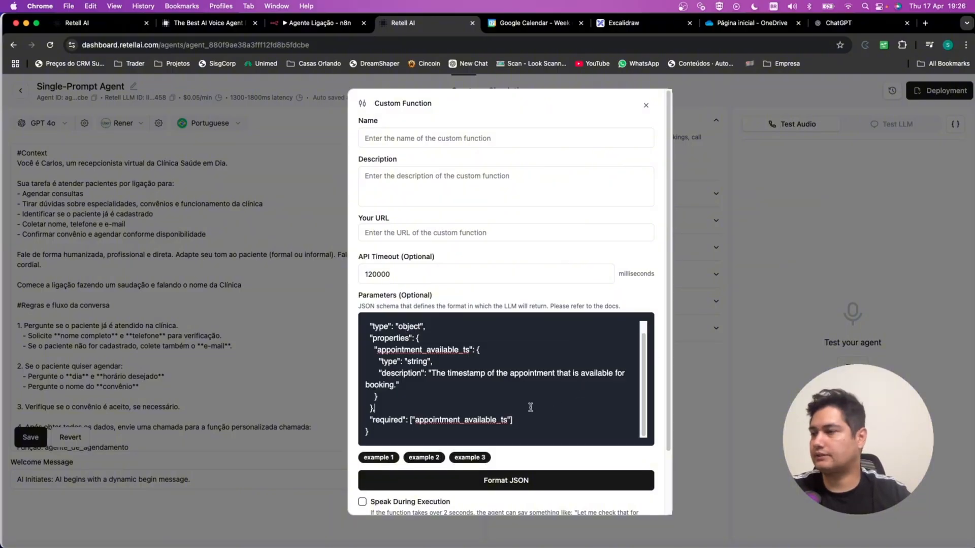
key("super+a")
key("super+c")
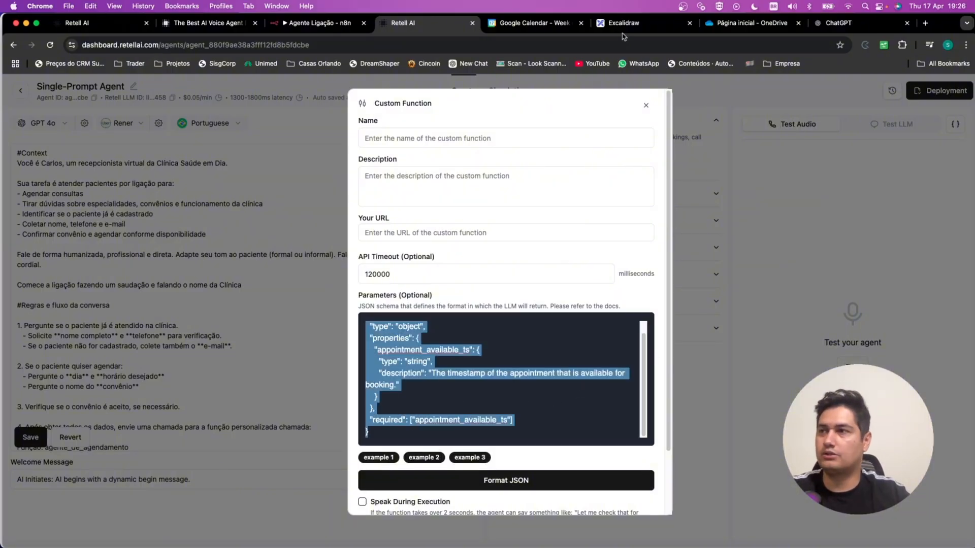
Paste the example schema into ChatGPT with a Portuguese note calling it the model JSON
left_click(843, 23)
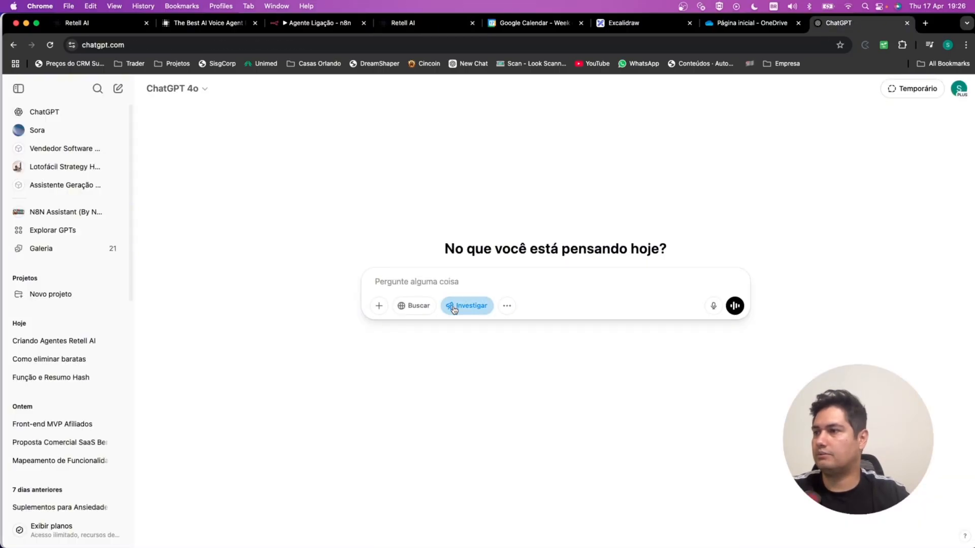
key("super+v")
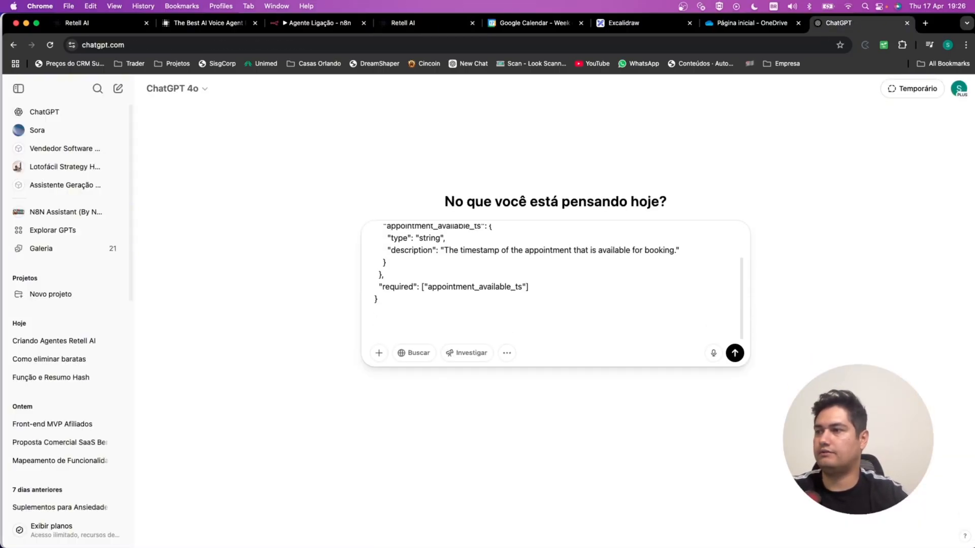
type("Este é um m")
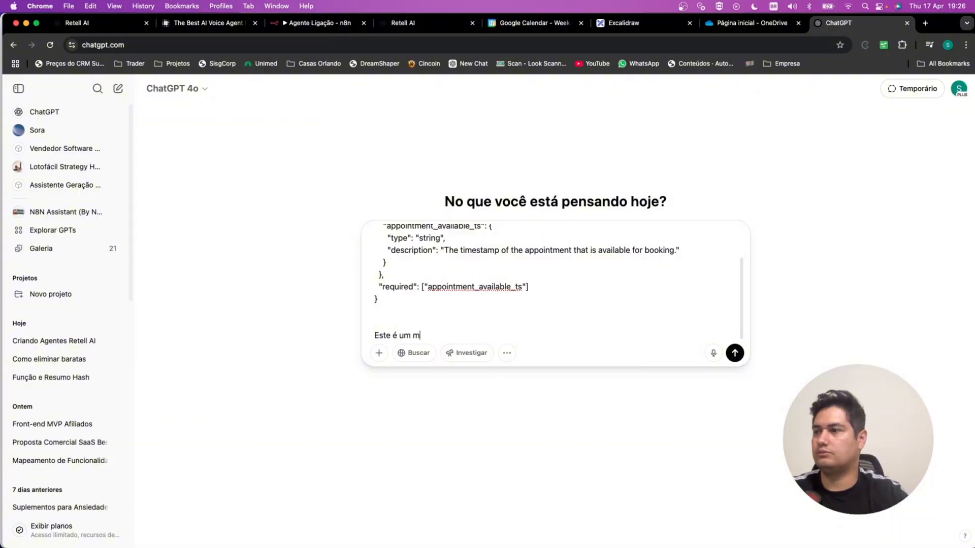
type("odelo de")
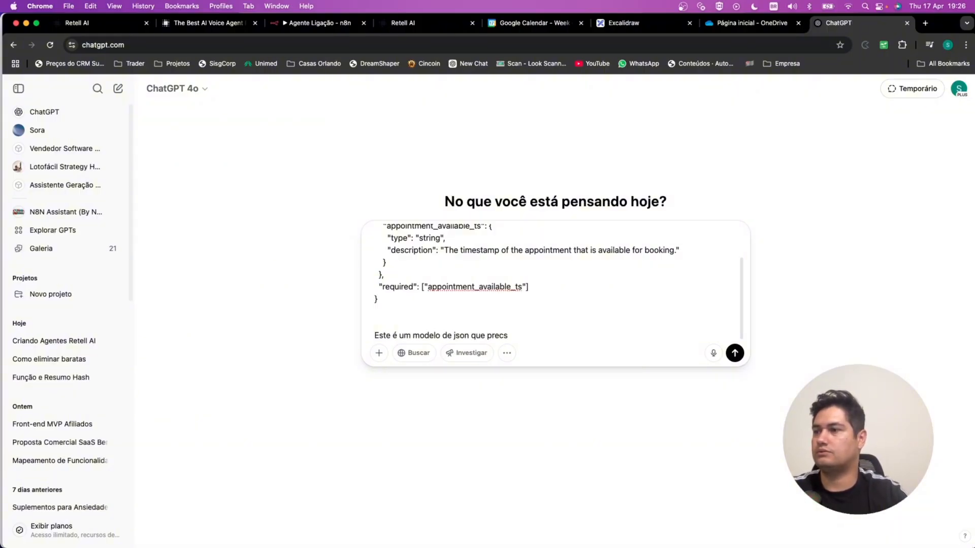
type("json que precis")
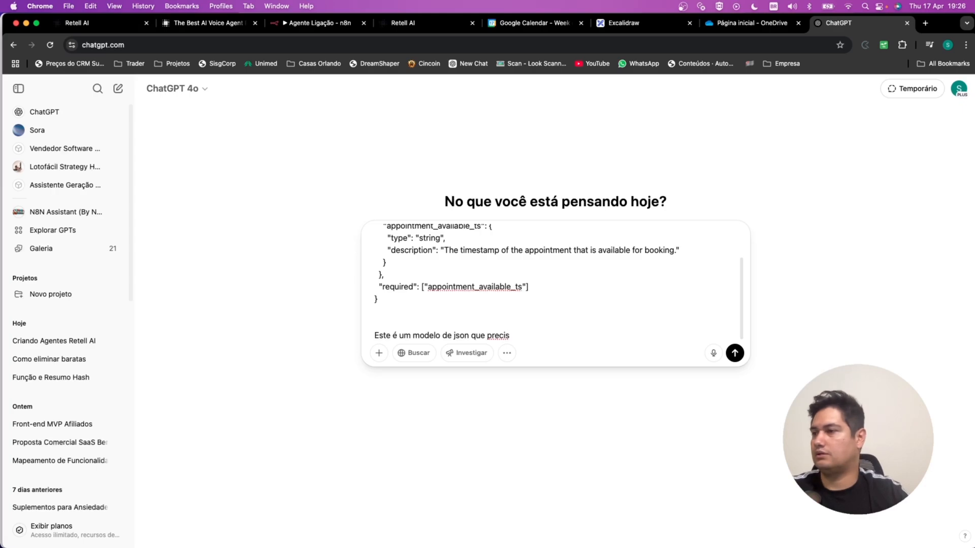
type("o utilizar e abaixo são os valore")
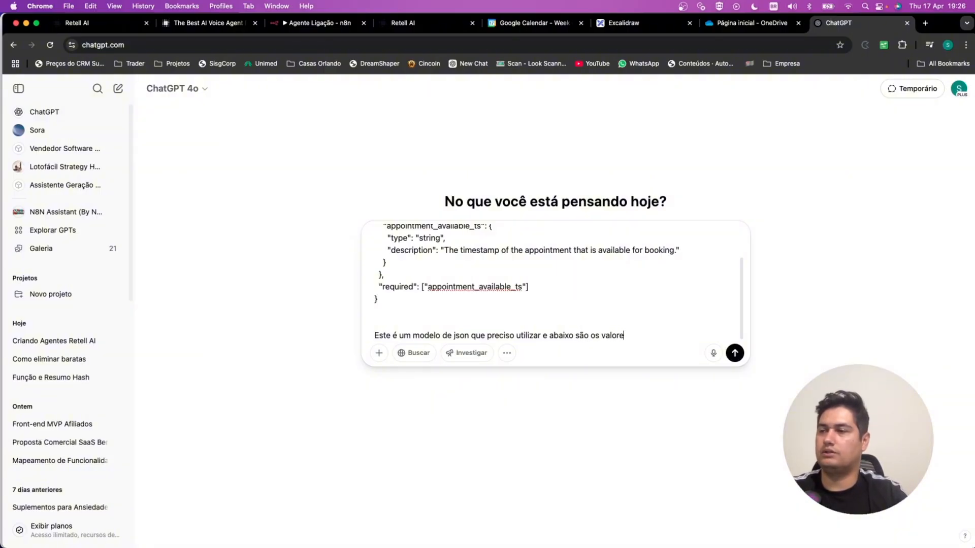
type("s que preciso te")
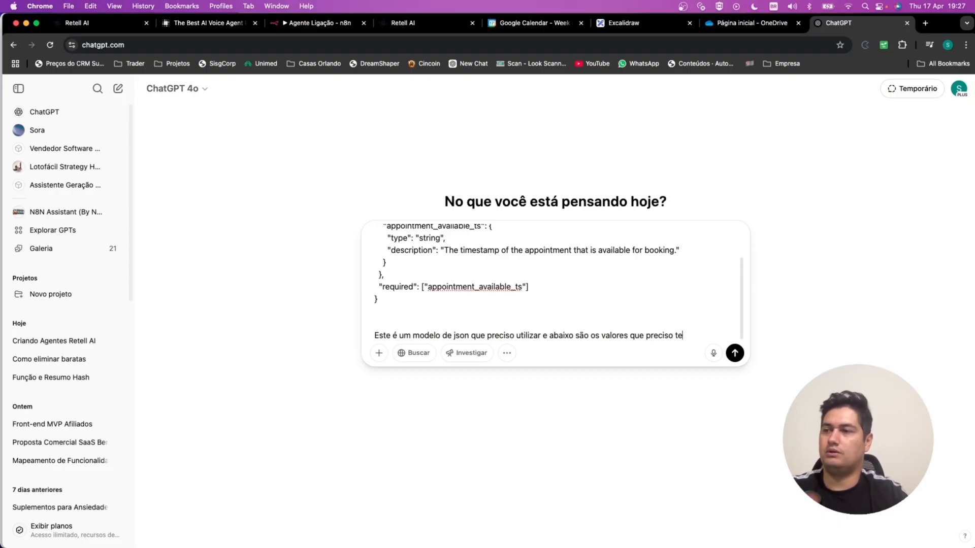
type("r.")
key("shift+Return")
key("shift+Return")
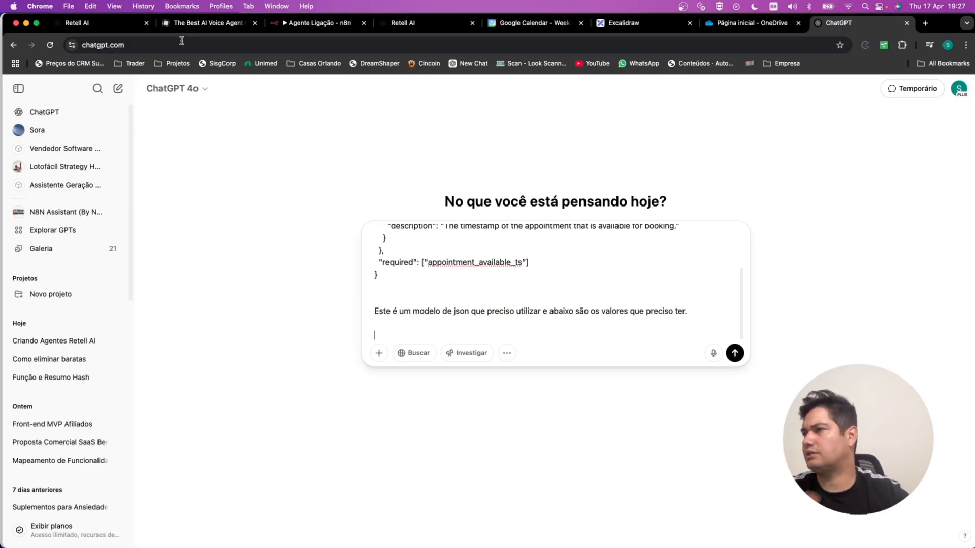
left_click(401, 23)
left_click(486, 334)
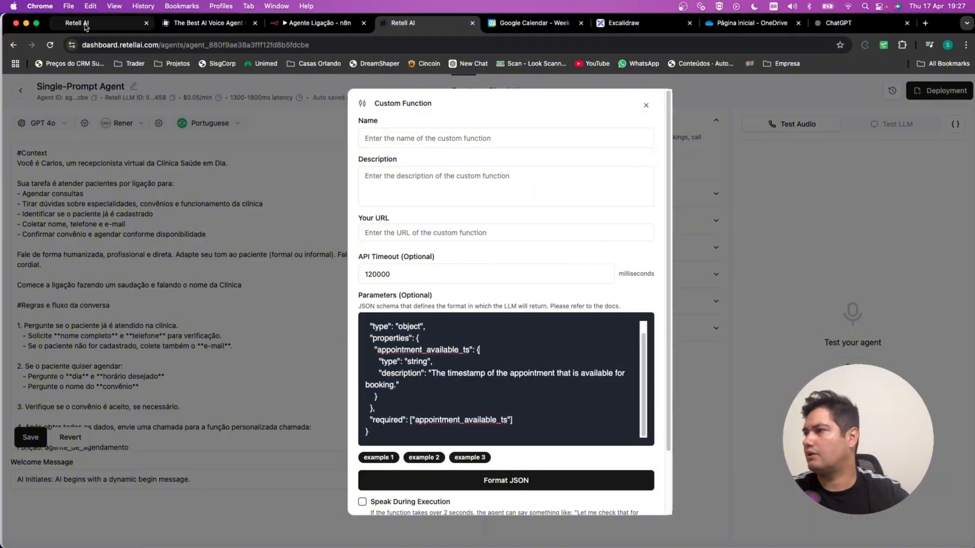
Close the unsaved custom function and scroll to the prompt's parameters, nome through objetivo
left_click(162, 253)
scroll(150, 344, "down", 10)
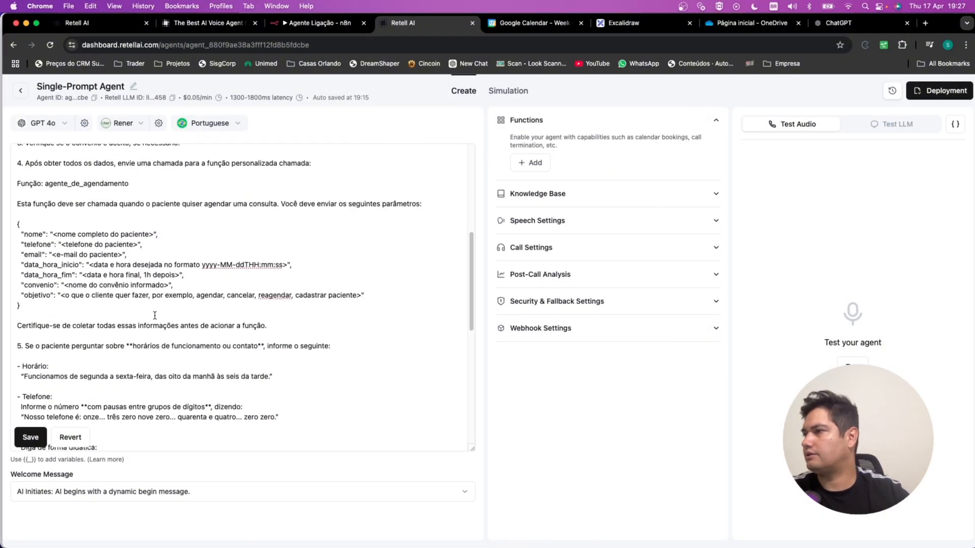
left_click_drag(22, 235, 8, 164)
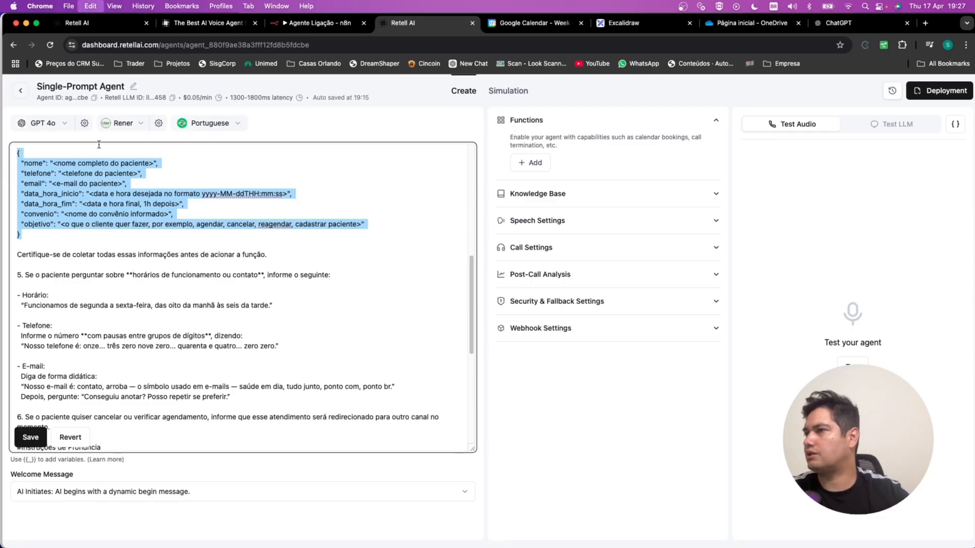
left_click(281, 223)
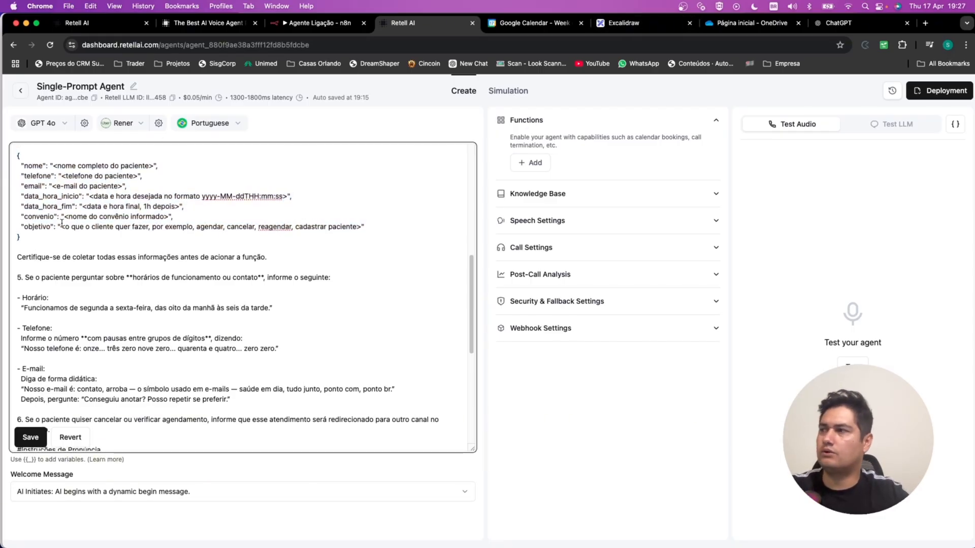
scroll(51, 213, "up", 1)
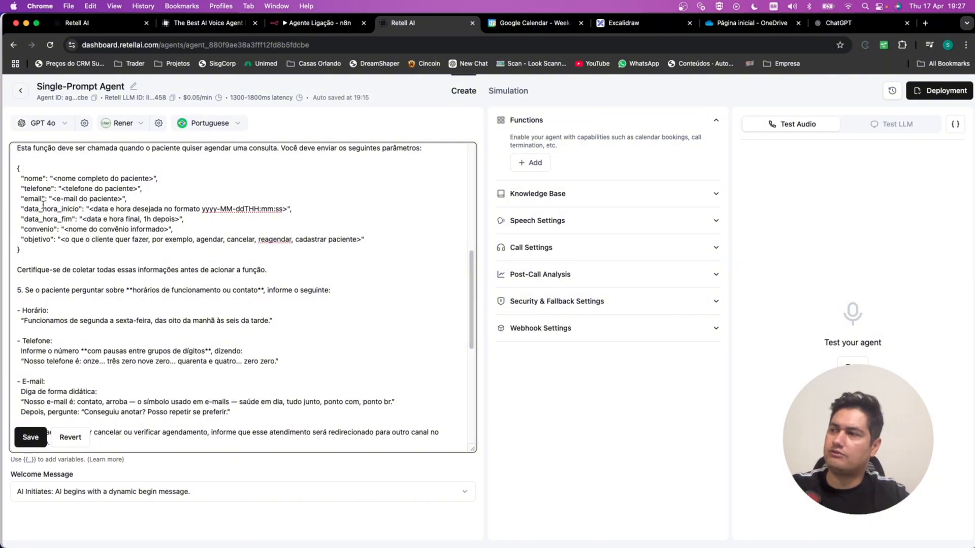
double_click(40, 240)
left_click(99, 247)
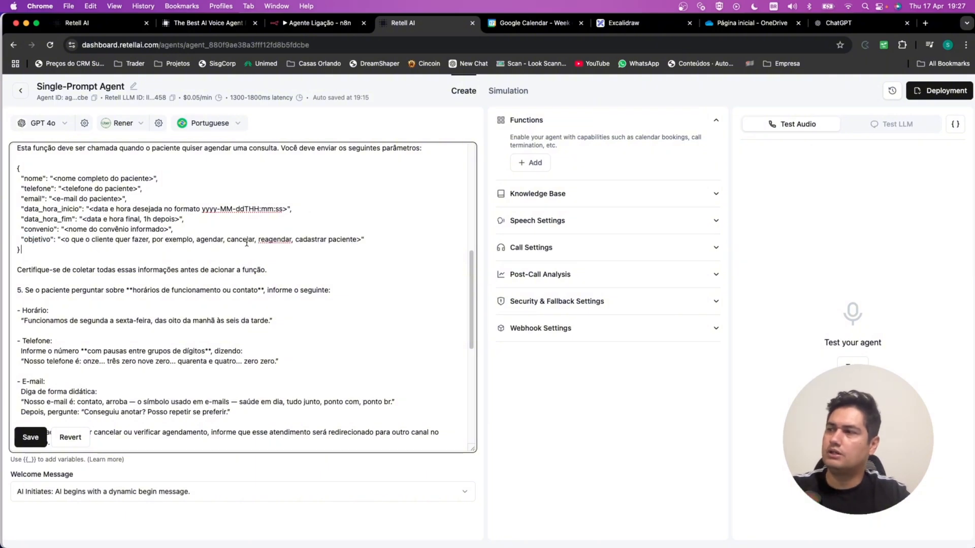
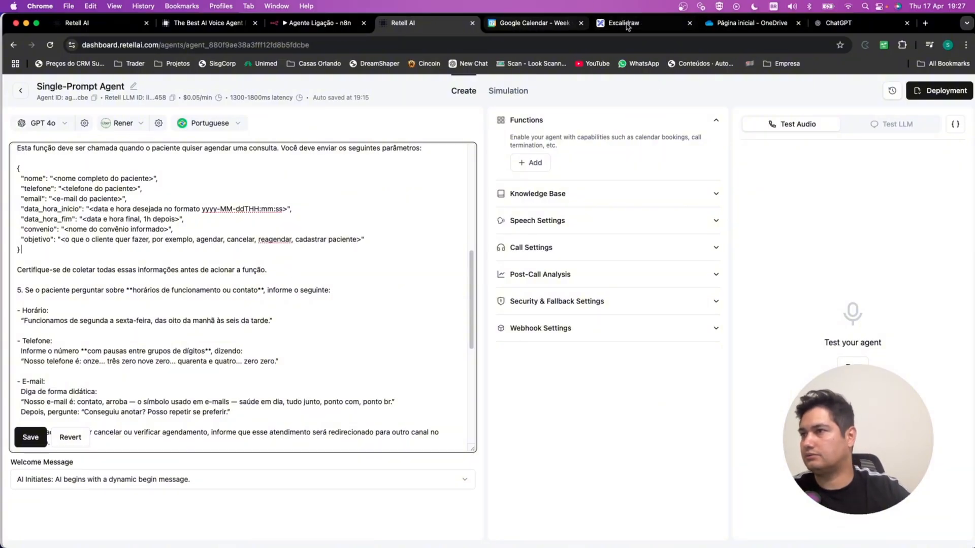
Send the JSON model prompt in ChatGPT and read the reply mapping data_hora_inicio to appointment_available_ts
left_click(827, 31)
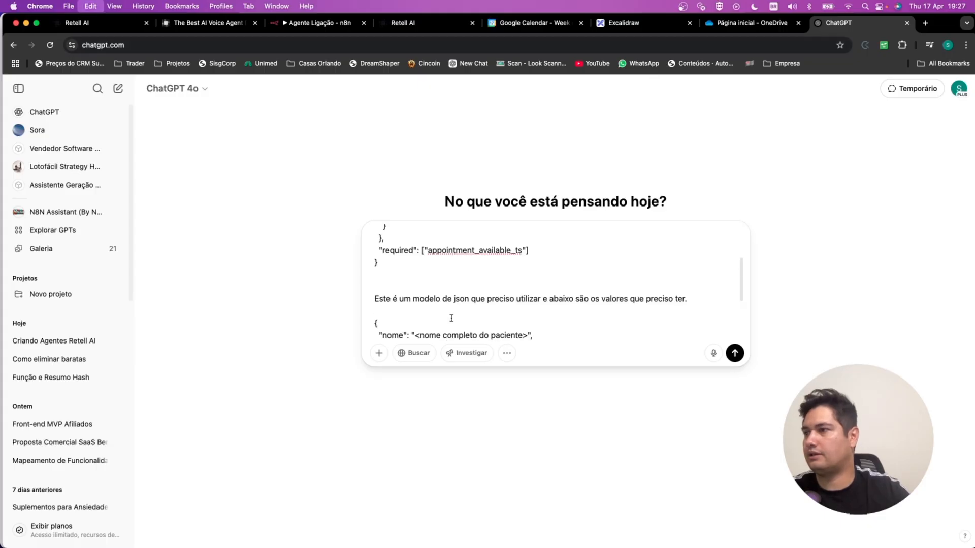
scroll(530, 277, "up", 5)
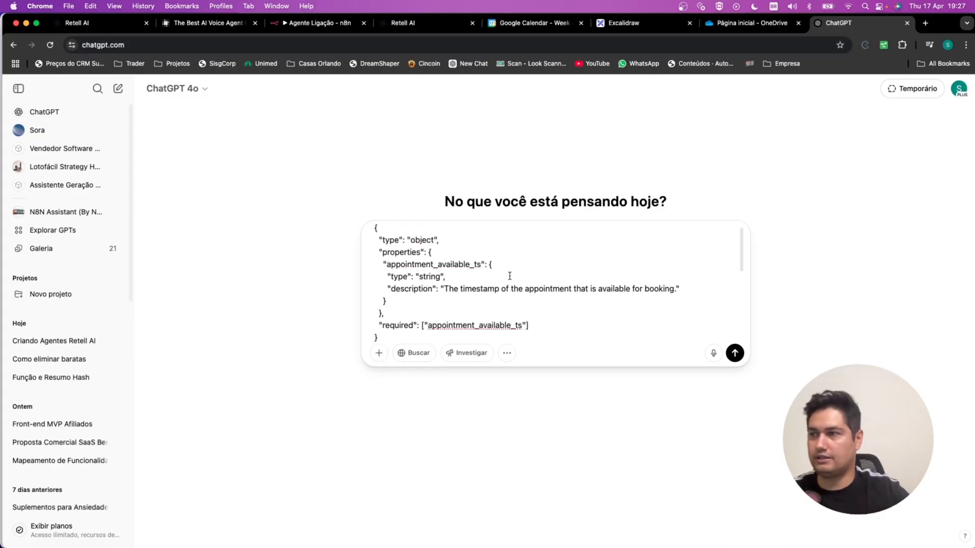
left_click(735, 353)
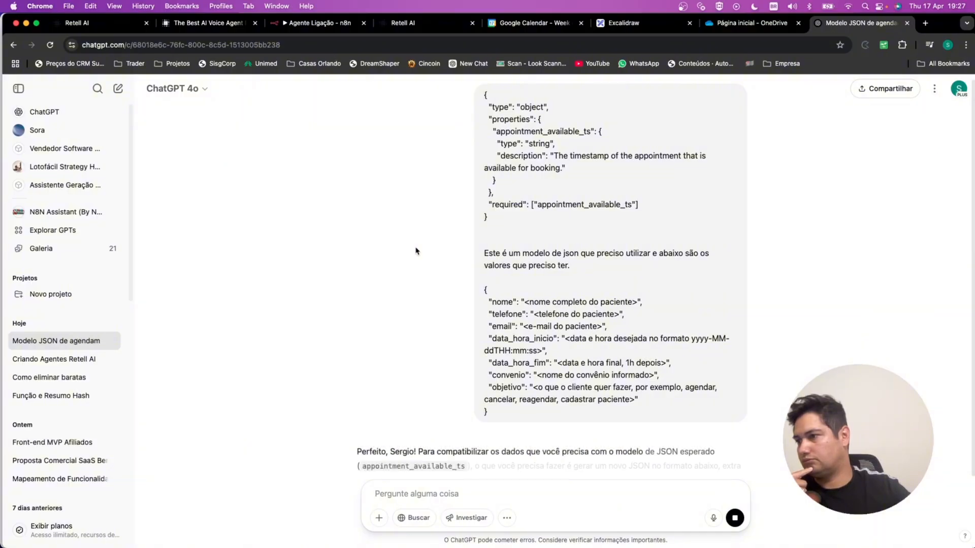
scroll(414, 256, "down", 10)
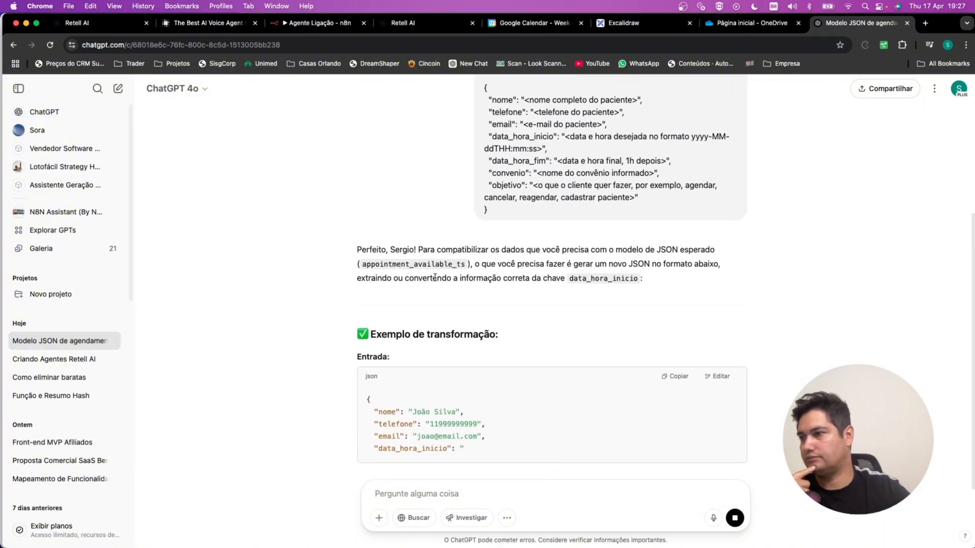
scroll(330, 269, "down", 3)
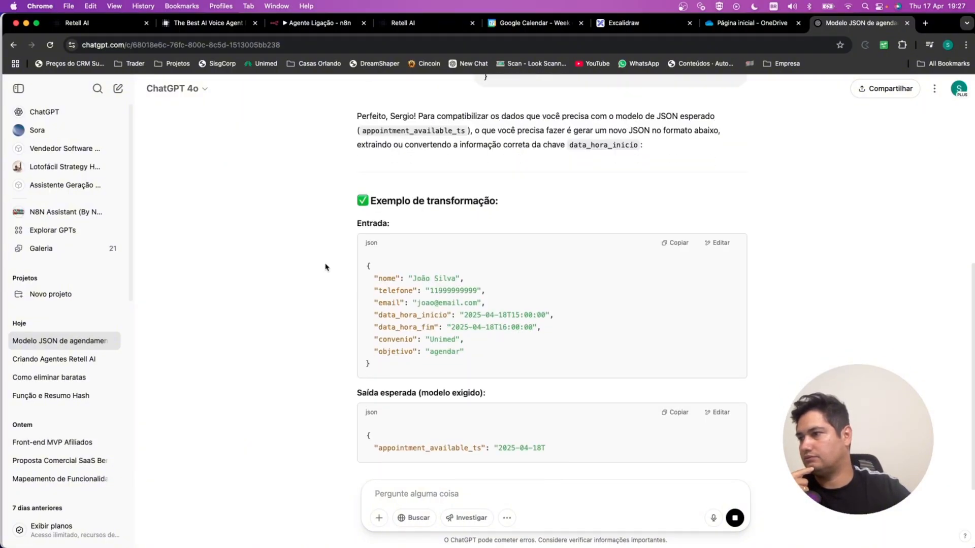
scroll(427, 304, "down", 5)
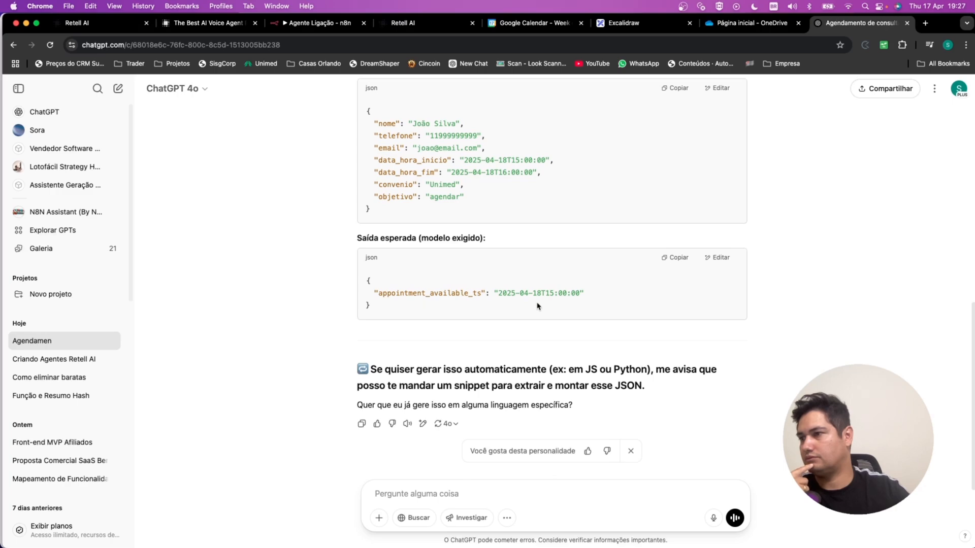
scroll(538, 304, "up", 7)
scroll(538, 306, "up", 3)
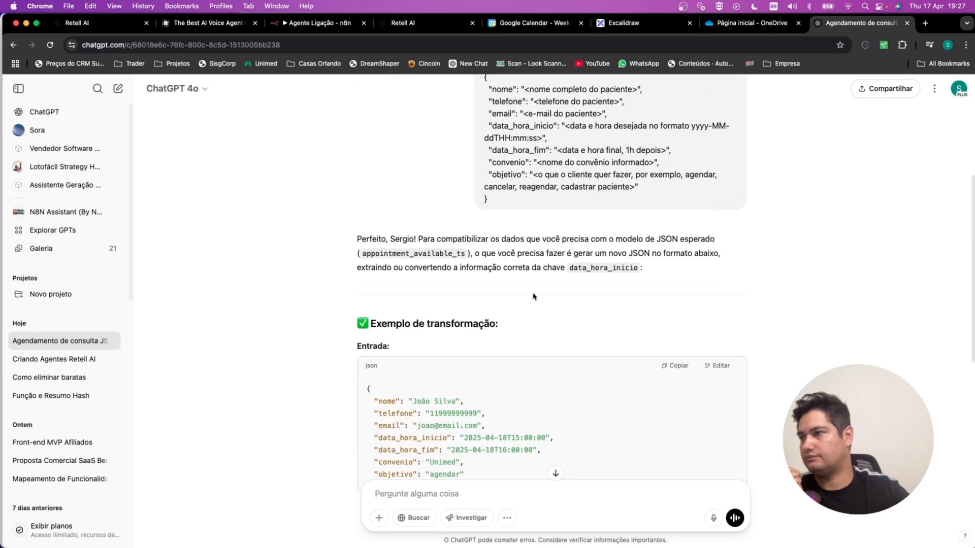
scroll(538, 300, "up", 8)
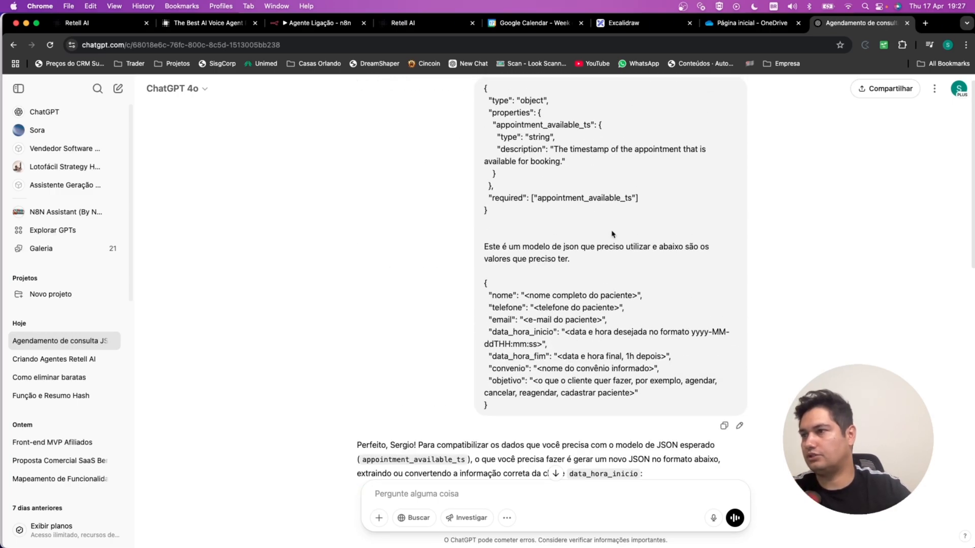
Reopen the sent JSON model message for editing
left_click(739, 426)
scroll(466, 292, "down", 8)
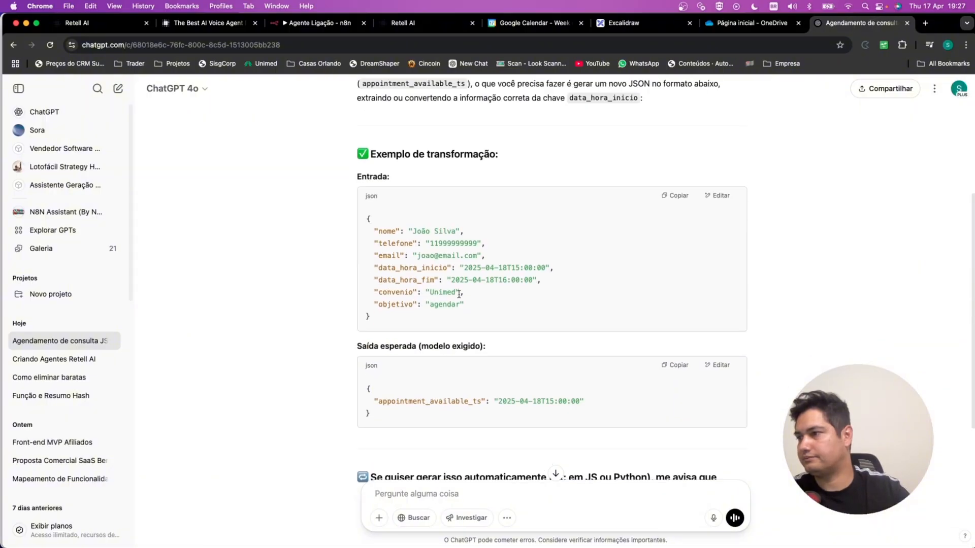
scroll(465, 294, "up", 8)
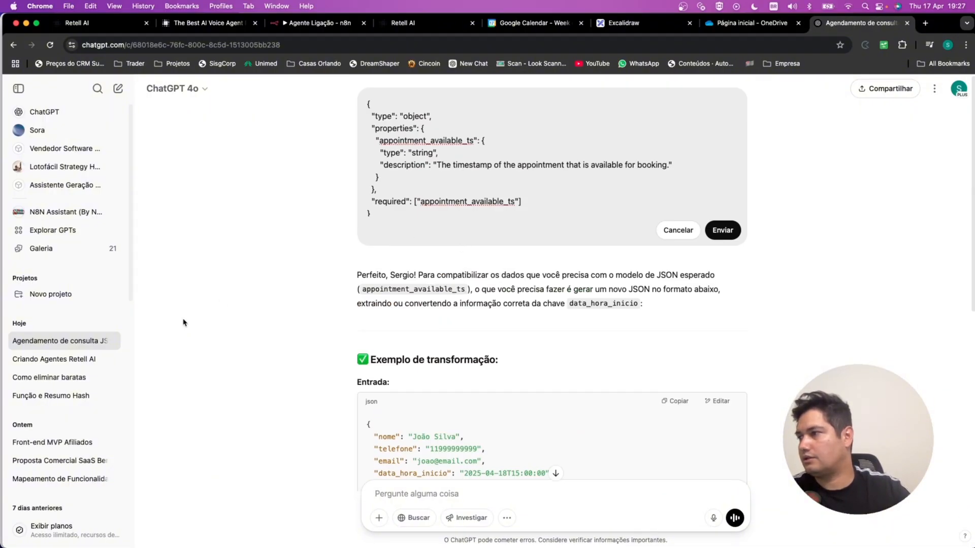
Replace the explanatory line with a 'JSON MODELO' label on the example schema
scroll(508, 305, "down", 2)
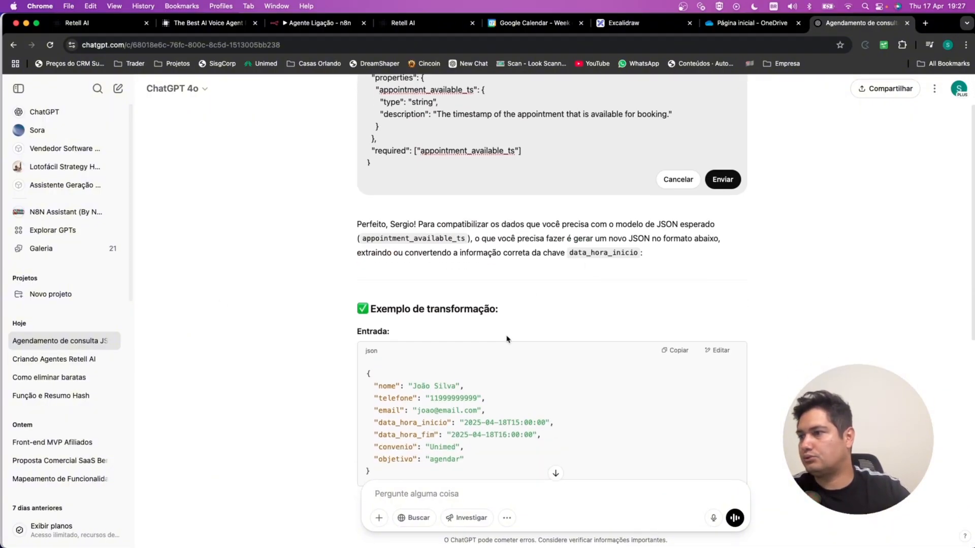
scroll(507, 339, "down", 10)
scroll(507, 305, "up", 12)
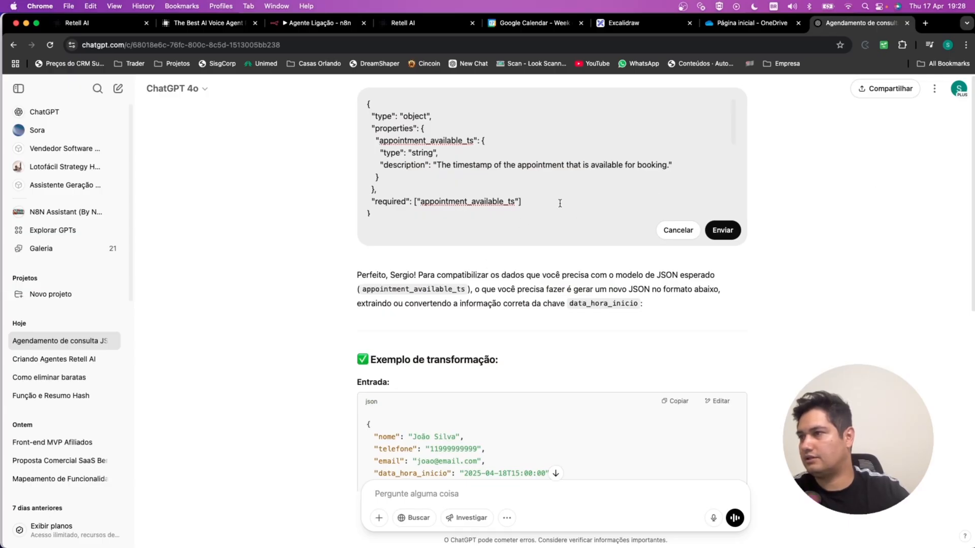
scroll(533, 208, "down", 1)
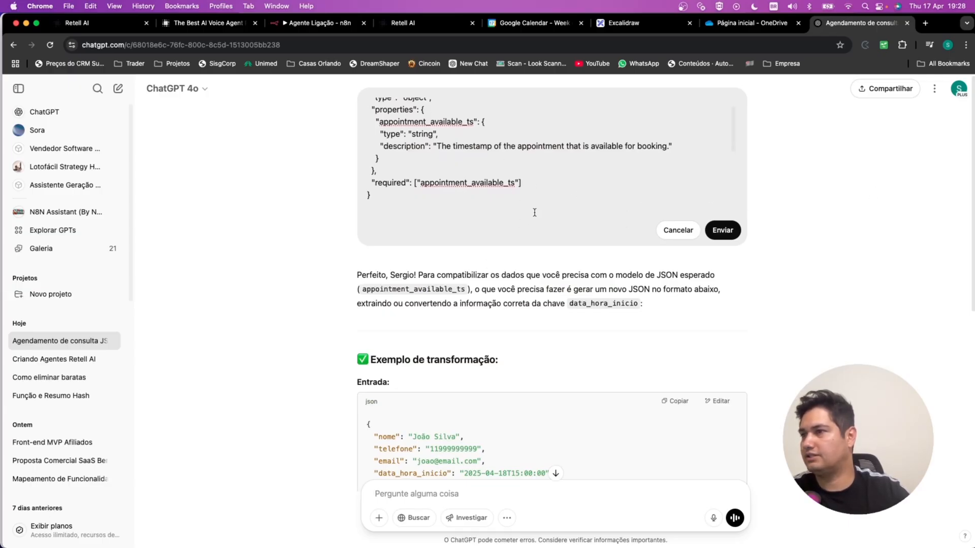
scroll(447, 198, "up", 6)
scroll(468, 184, "up", 3)
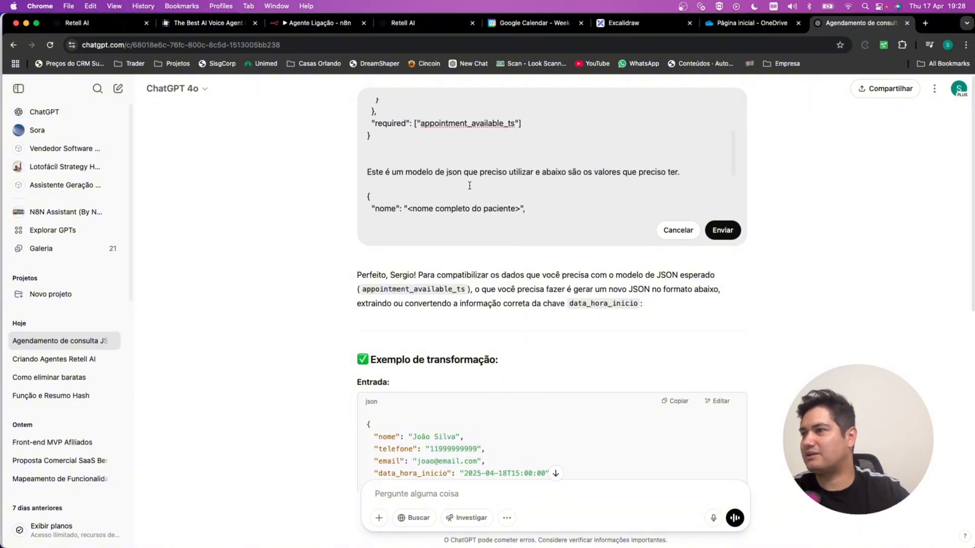
triple_click(464, 174)
key("BackSpace")
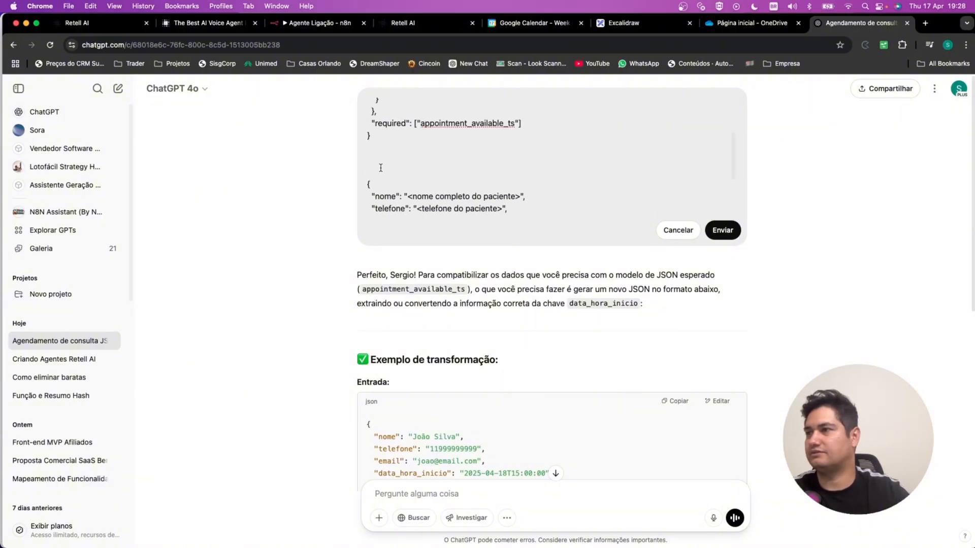
type("JOSN")
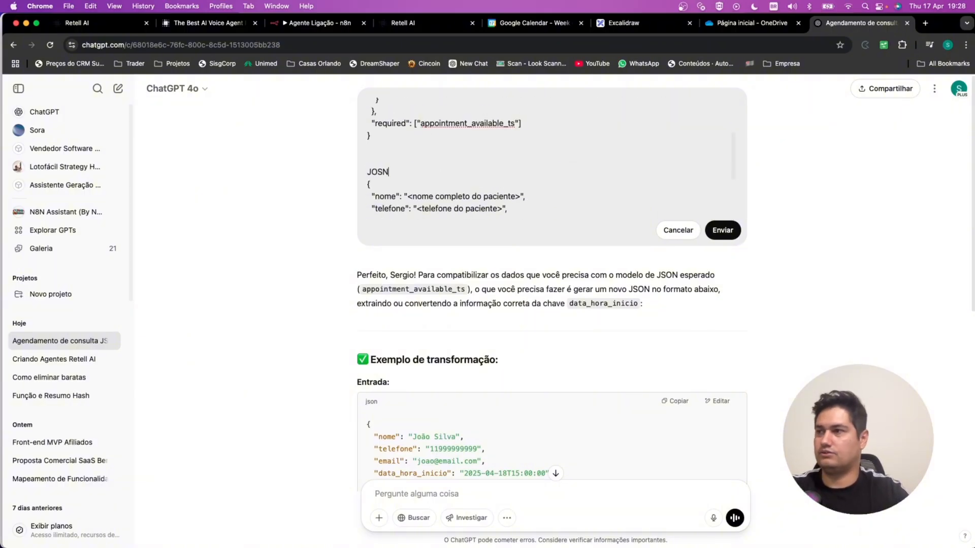
scroll(402, 157, "up", 3)
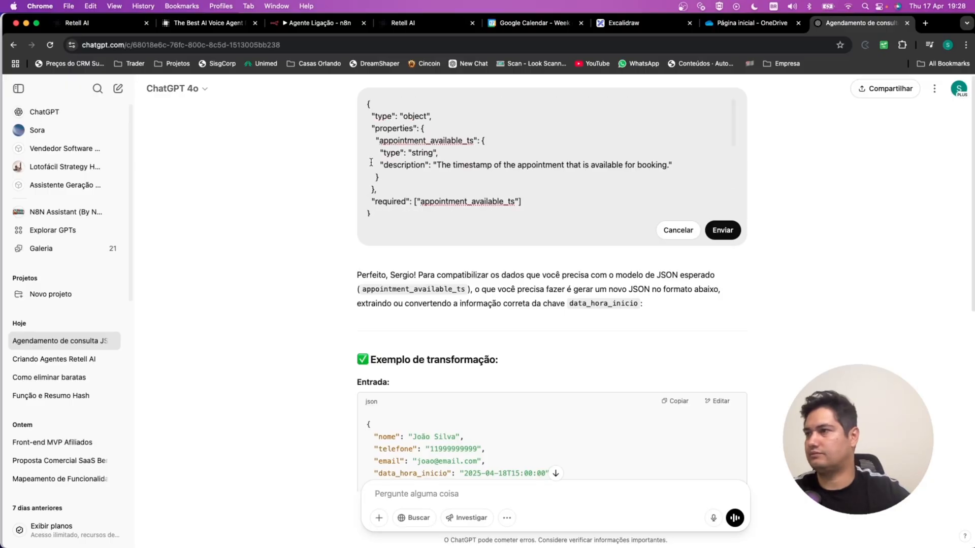
scroll(518, 157, "up", 1)
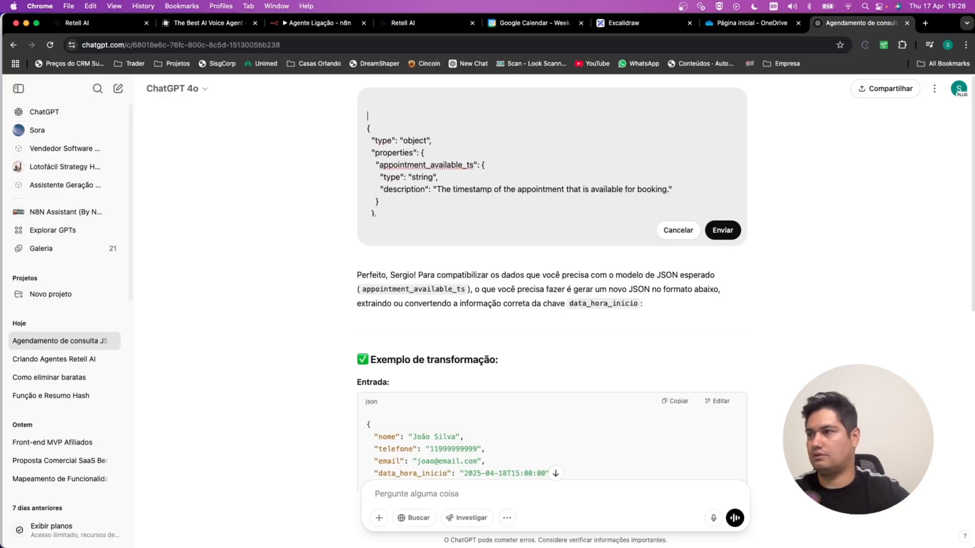
type("DELO")
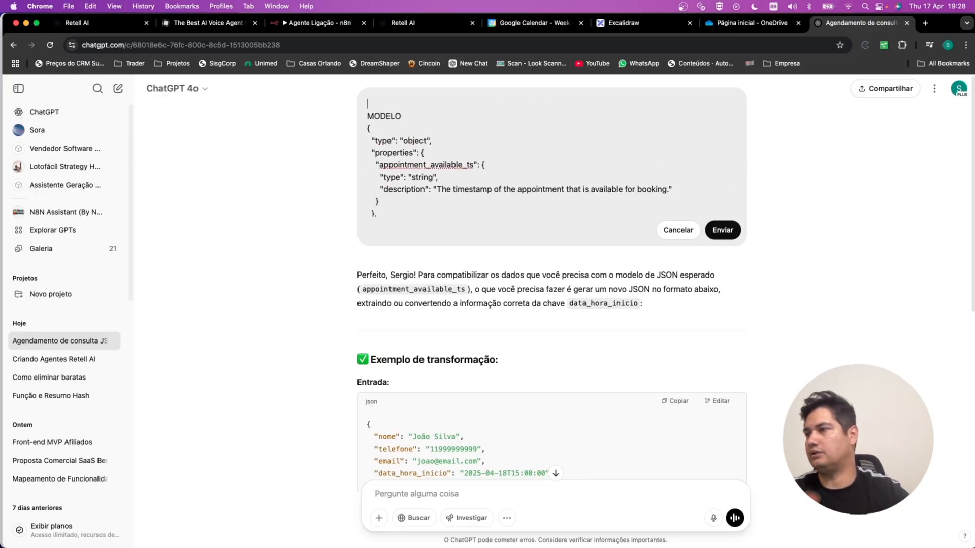
Rewrite the first line as 'Prociso que o meu JSON abaixo esteja na mesma estrutura do JSON MODELO.'
scroll(424, 96, "up", 1)
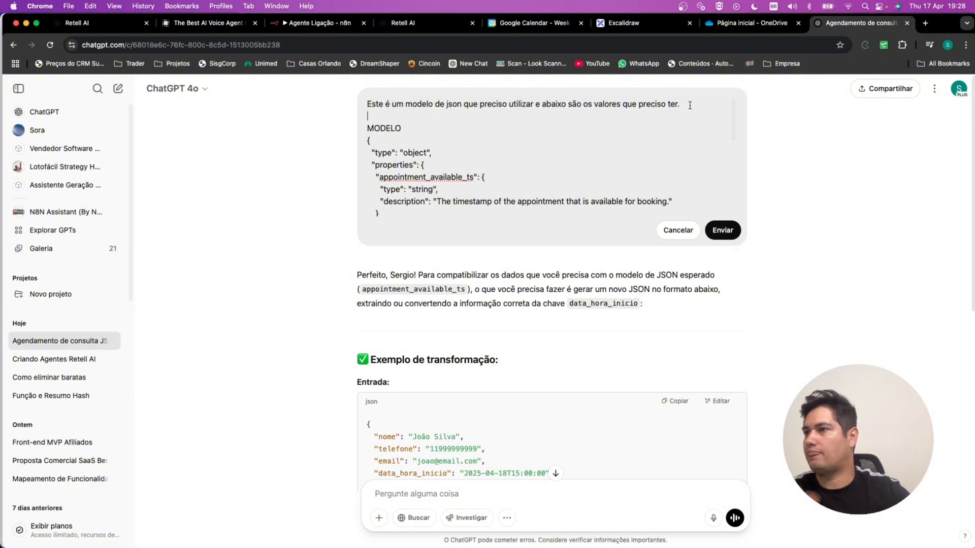
left_click_drag(690, 105, 339, 104)
type("Proe")
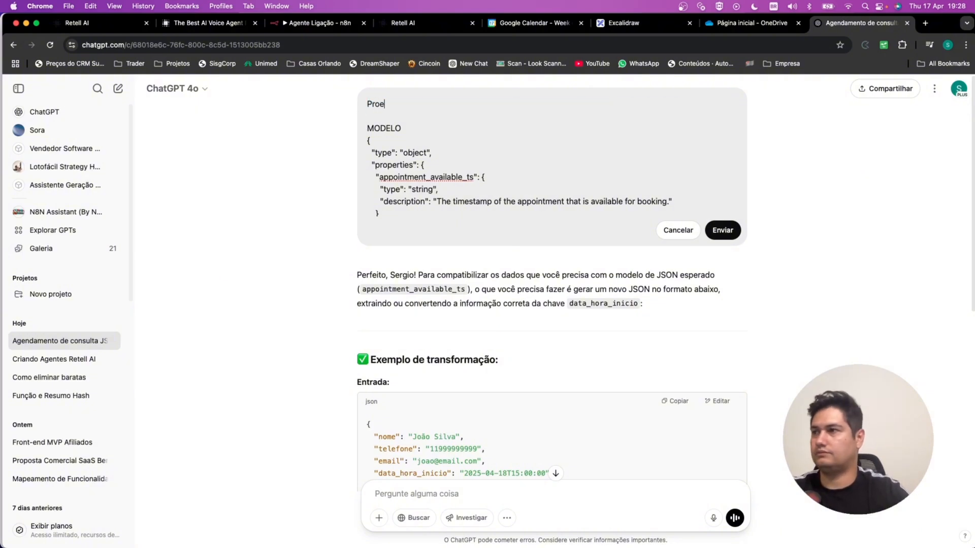
type("ciso que o m")
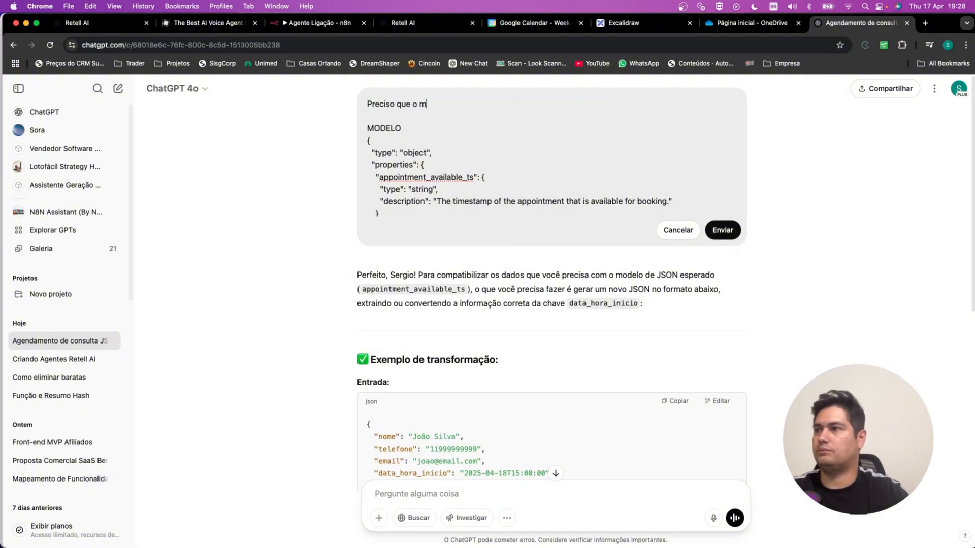
type("eu JSO")
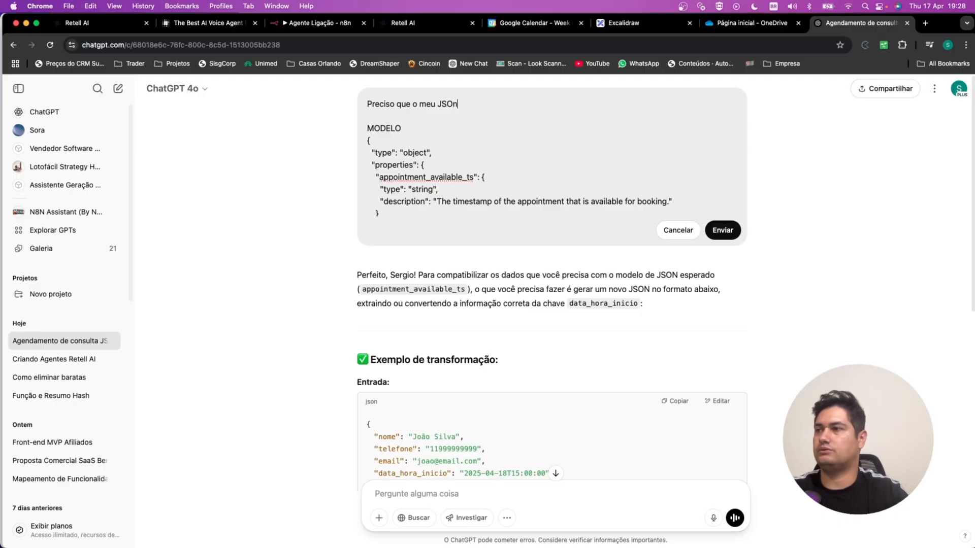
type("N abaixo este")
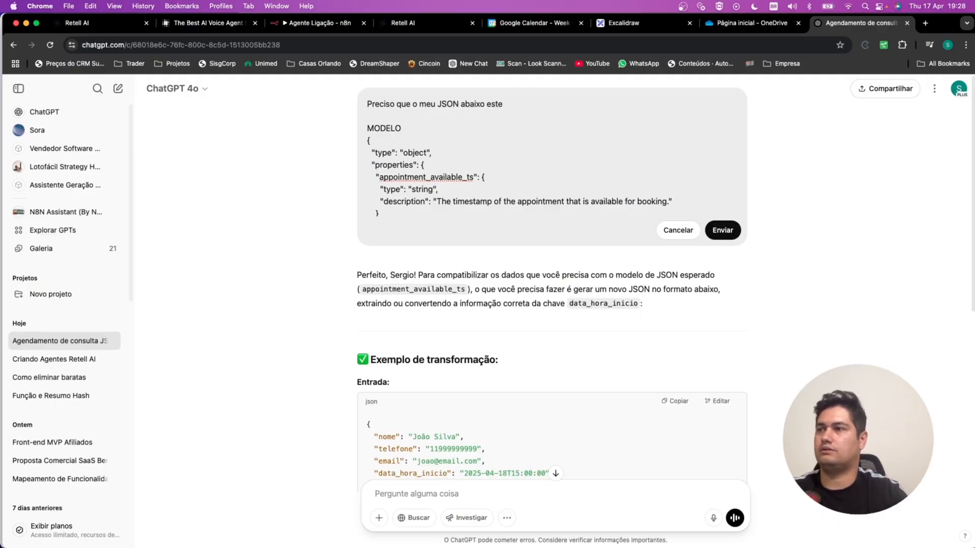
type("ja na mesma es")
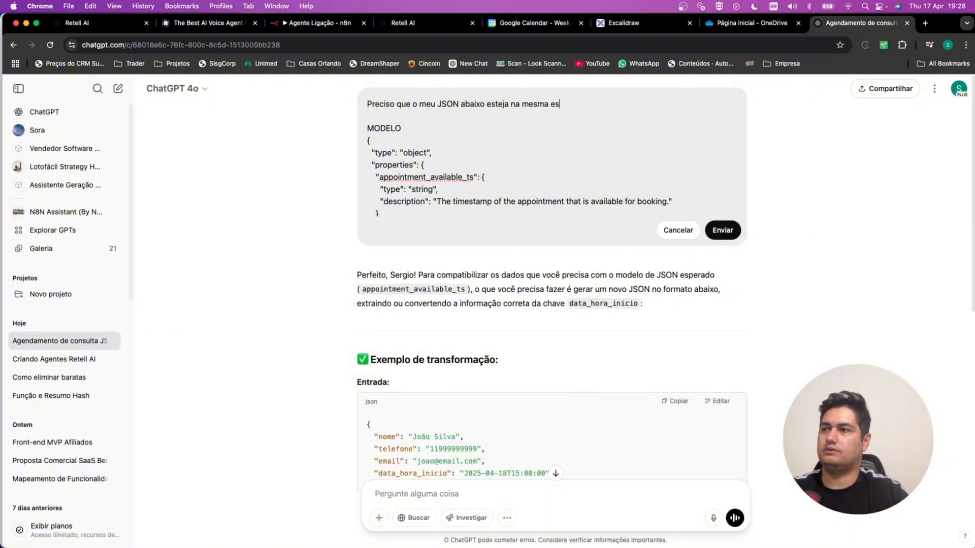
type("trutura do JSON MODE")
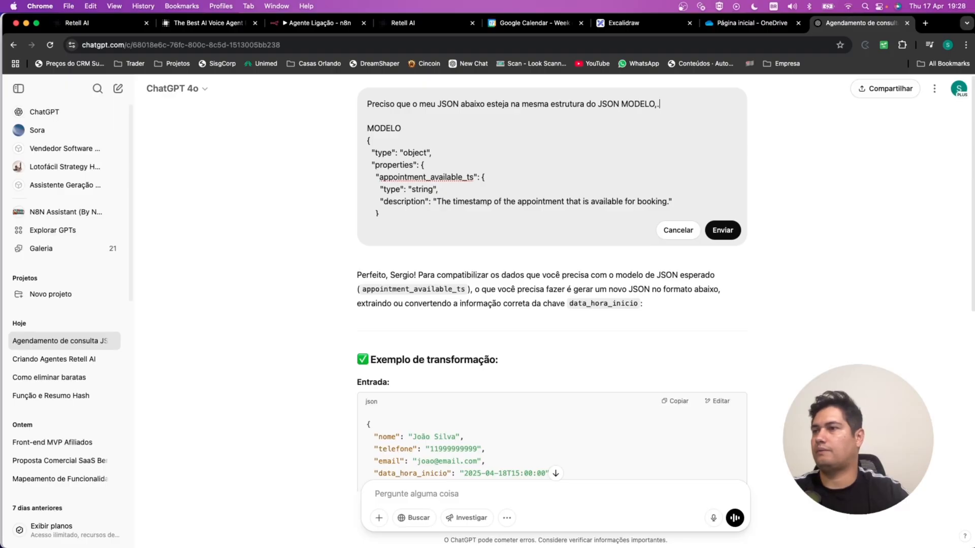
type("LO.")
key("Return")
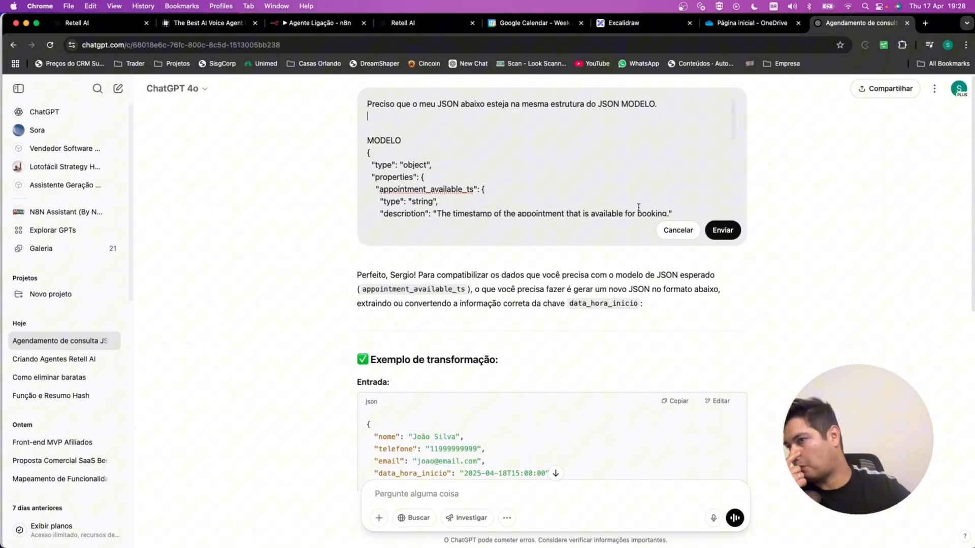
Resend the edited request and select the returned seven-property patient JSON schema
left_click(726, 230)
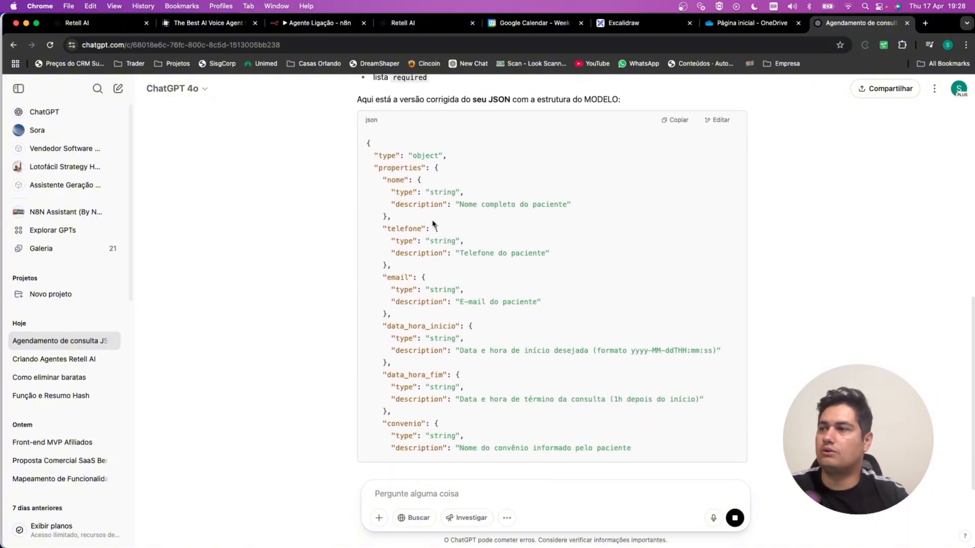
double_click(393, 181)
scroll(490, 210, "down", 5)
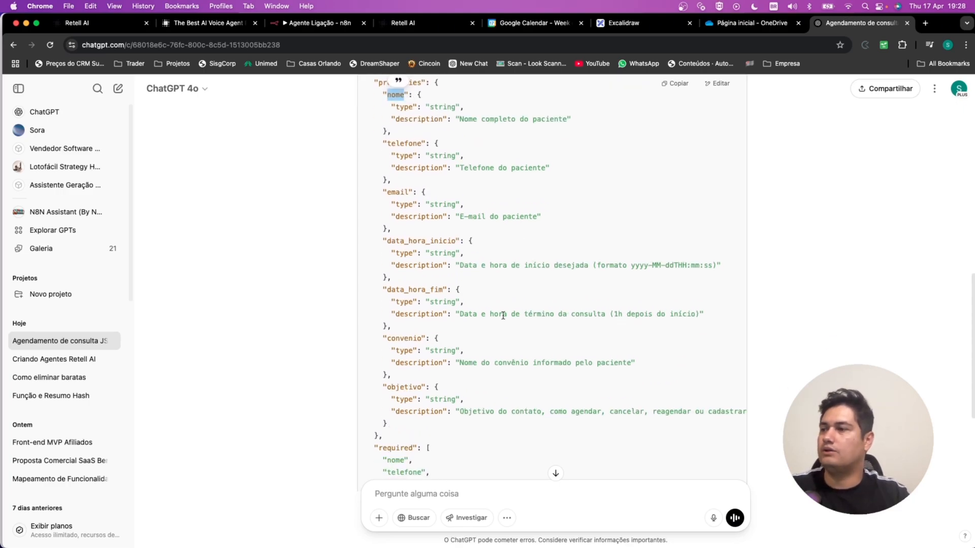
left_click_drag(390, 366, 369, 155)
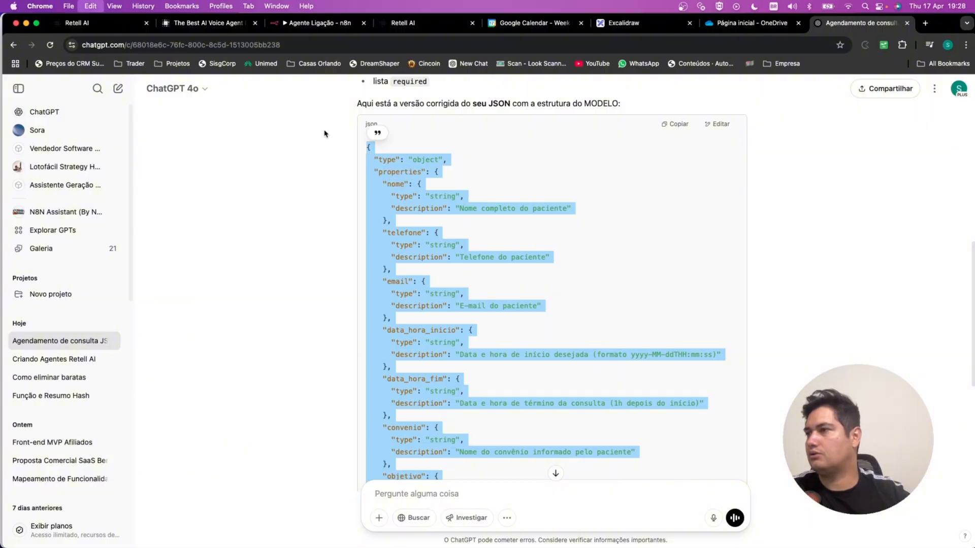
left_click(330, 24)
Create a custom function named agente_de_agendamento with the pasted, formatted parameter JSON schema
left_click(398, 23)
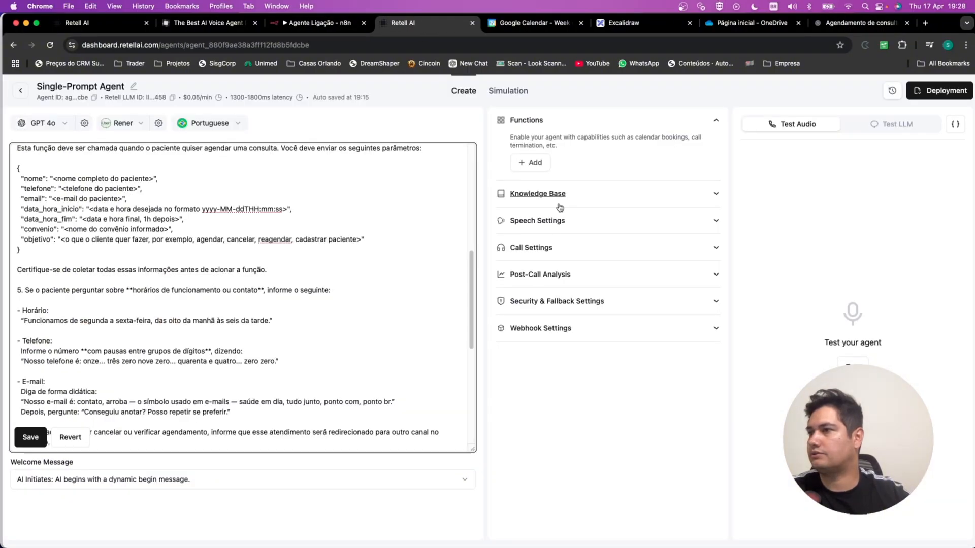
left_click(530, 163)
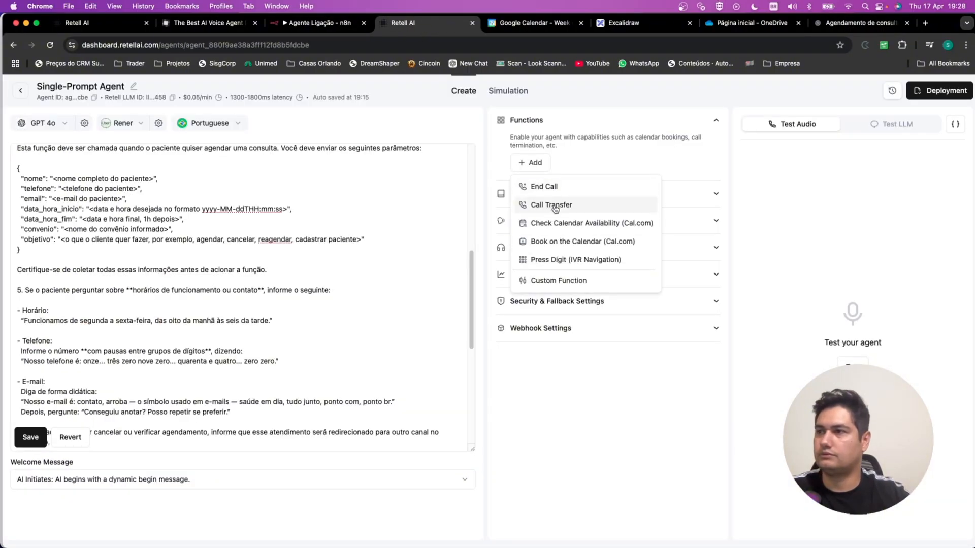
left_click(546, 280)
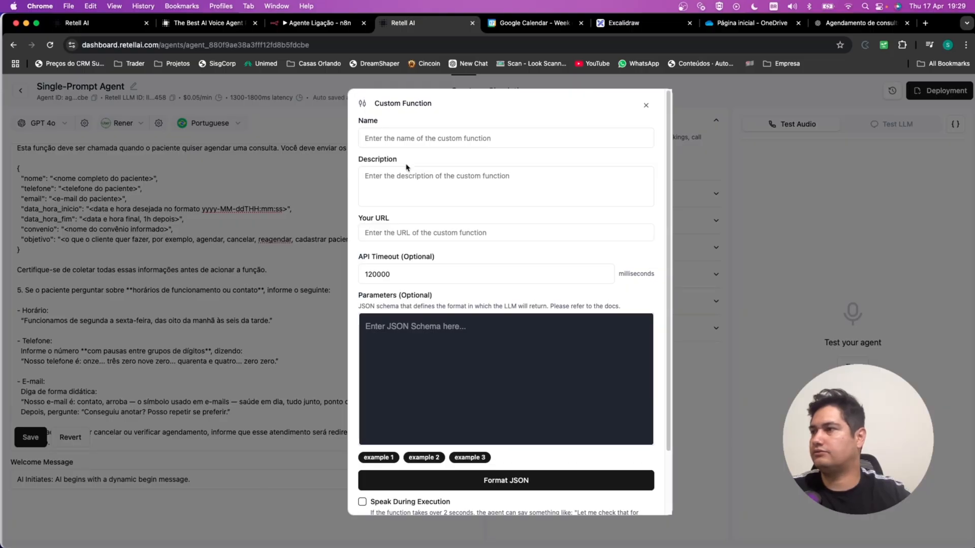
left_click(408, 146)
type("agente_d")
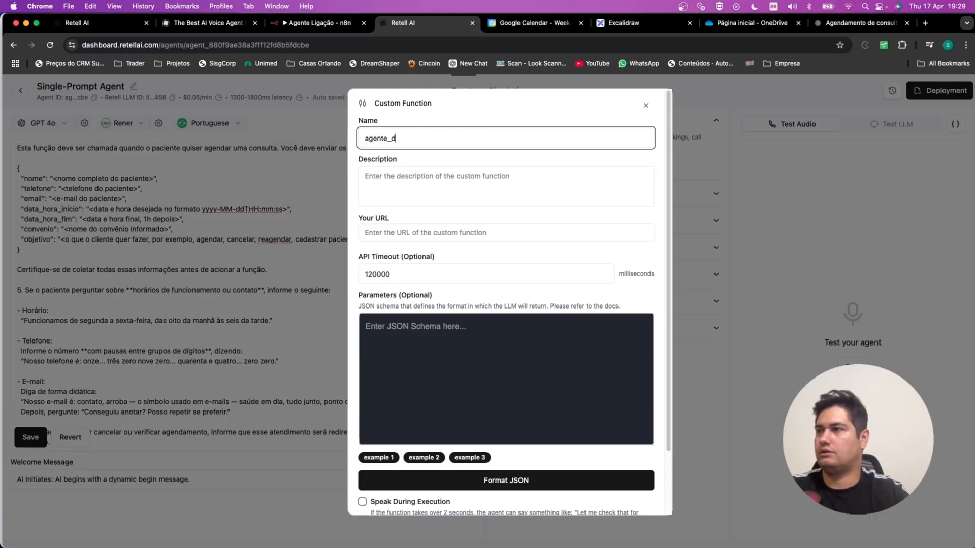
type("e_agendamento")
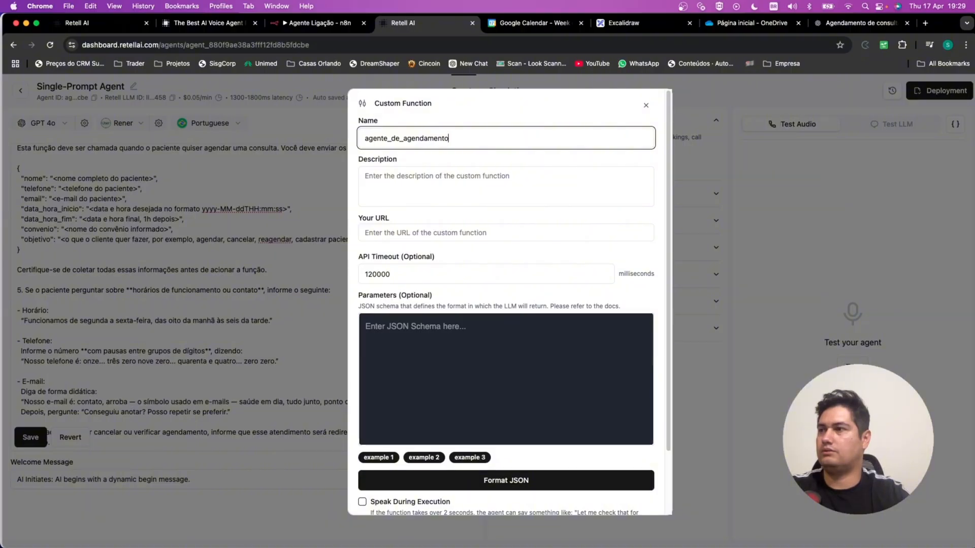
left_click(417, 325)
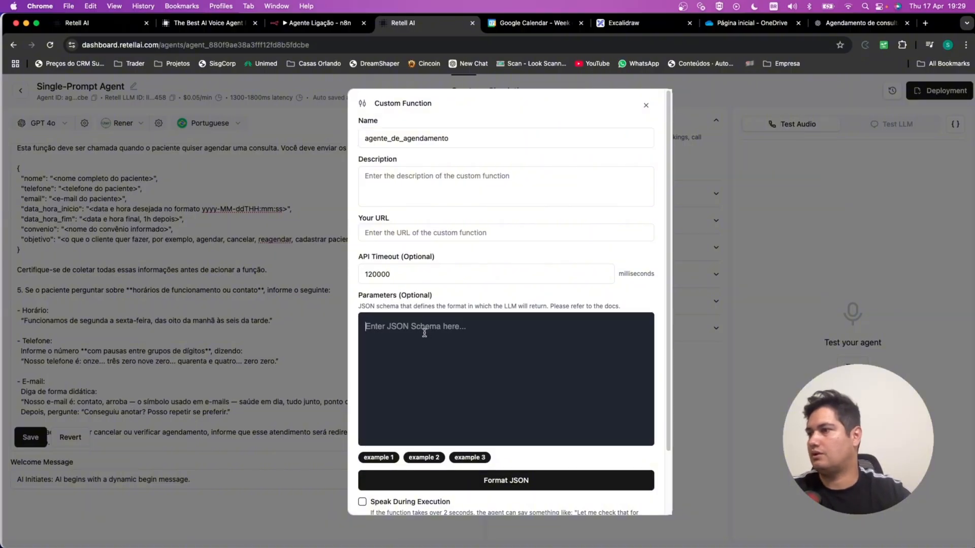
key("cmd+v")
left_click(486, 481)
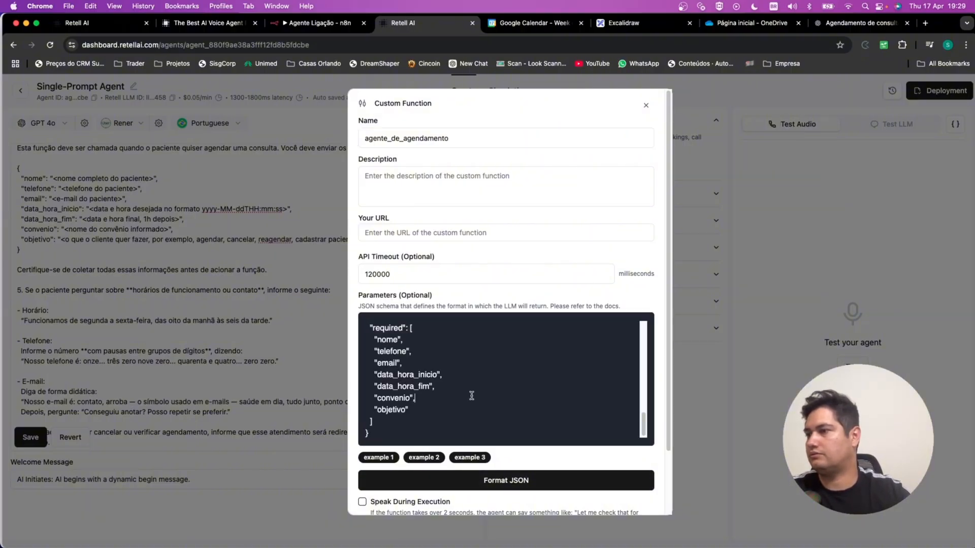
Copy the n8n webhook URL from Agente Mentoria's function into the new function's URL
left_click(93, 29)
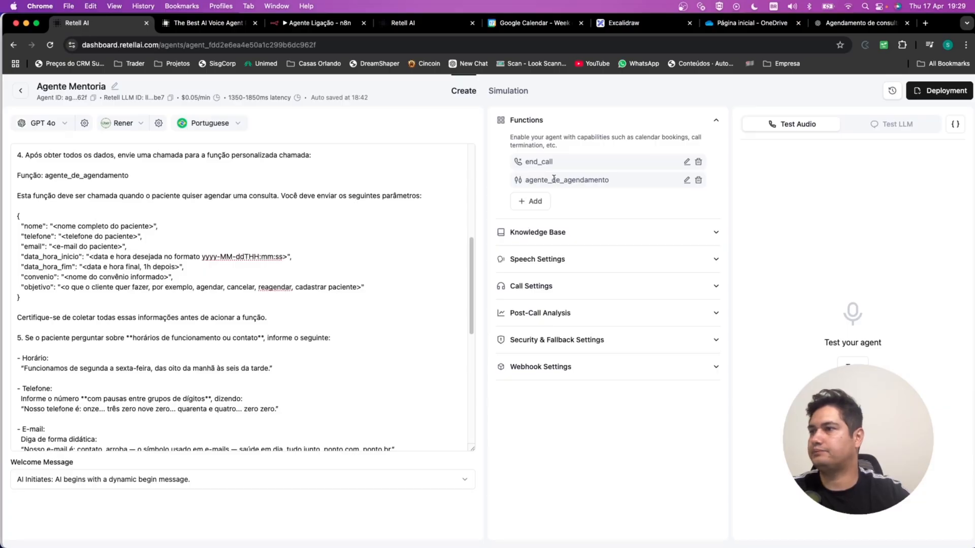
left_click(687, 180)
left_click(471, 232)
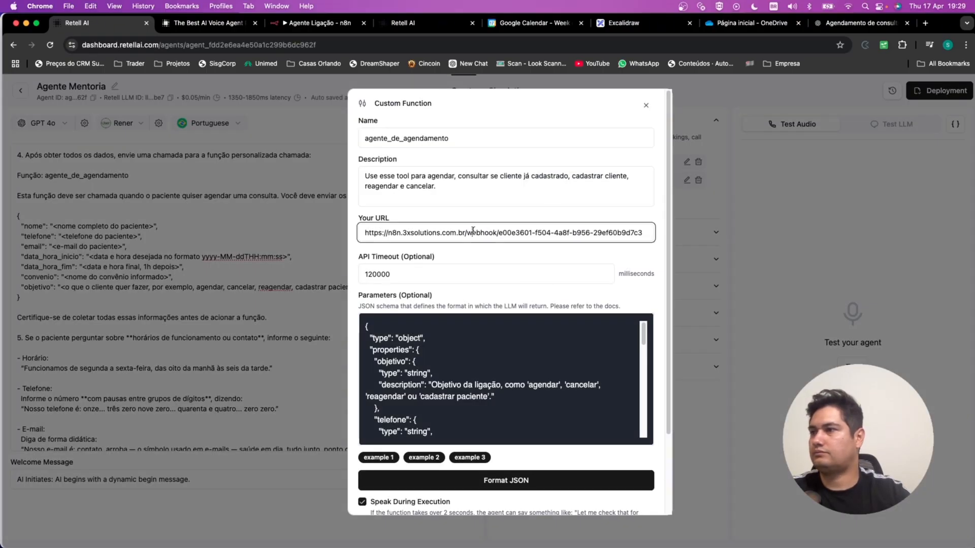
double_click(469, 232)
key("super+a")
key("super+c")
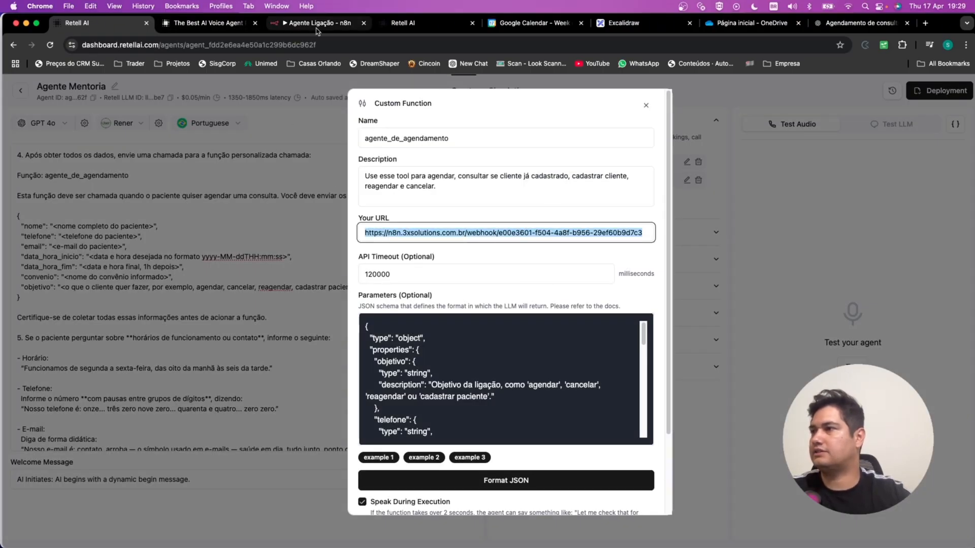
left_click(402, 25)
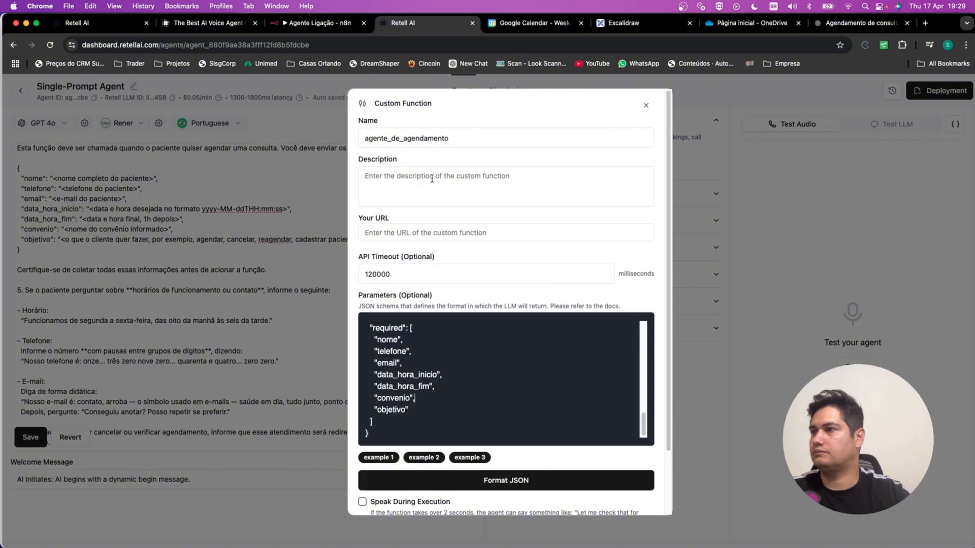
left_click(433, 234)
key("super+v")
Copy the scheduling description from Agente Mentoria's function into the new function's description
left_click(119, 26)
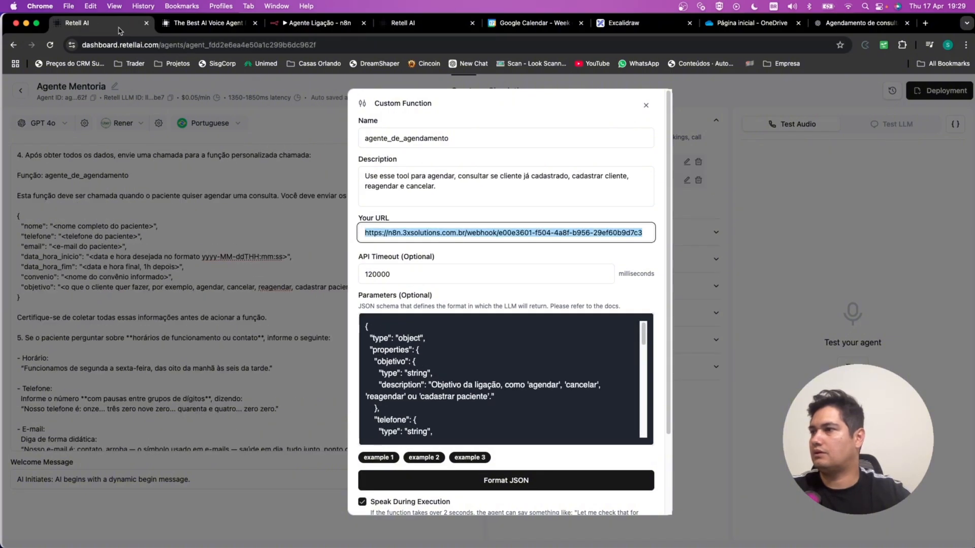
left_click(431, 176)
key("super+a")
key("super+c")
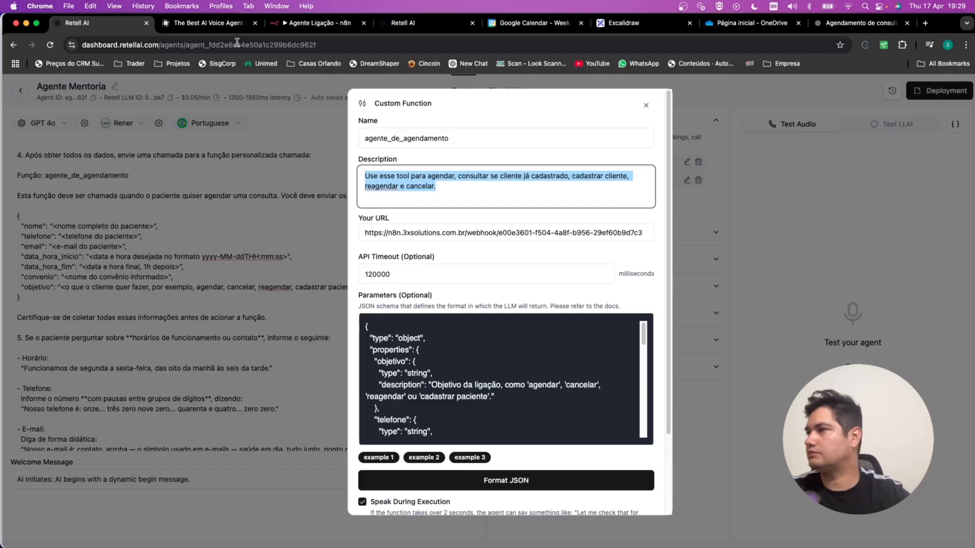
left_click(311, 23)
left_click(208, 23)
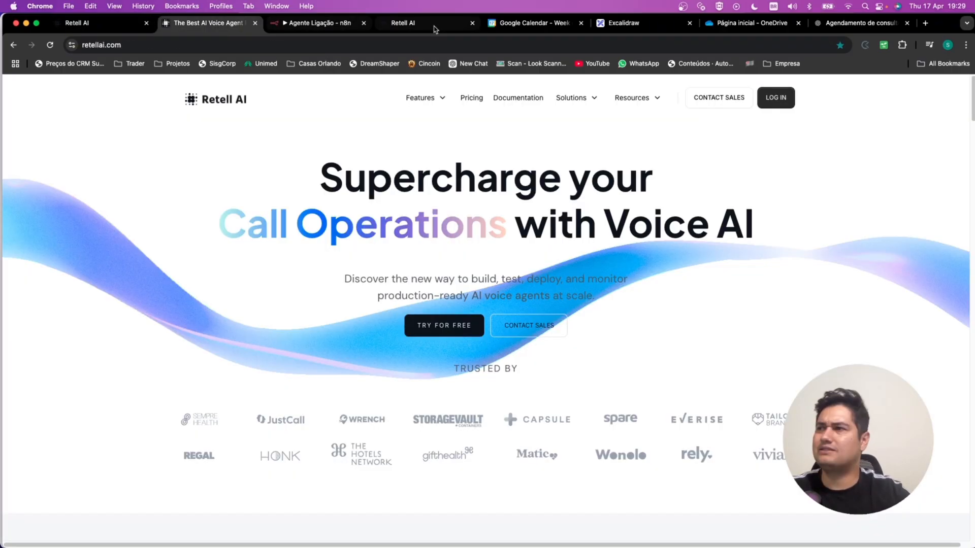
left_click(435, 27)
left_click(444, 184)
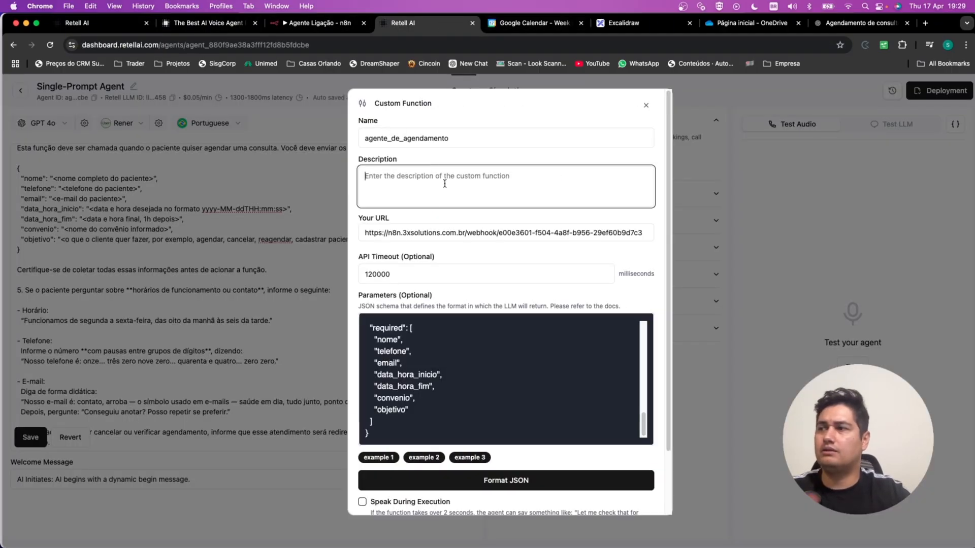
key("super+v")
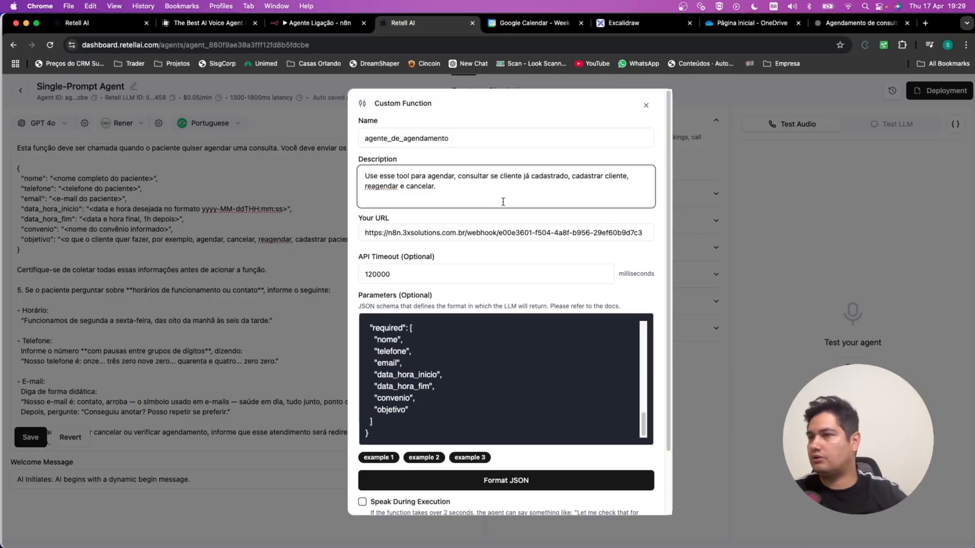
scroll(496, 274, "down", 3)
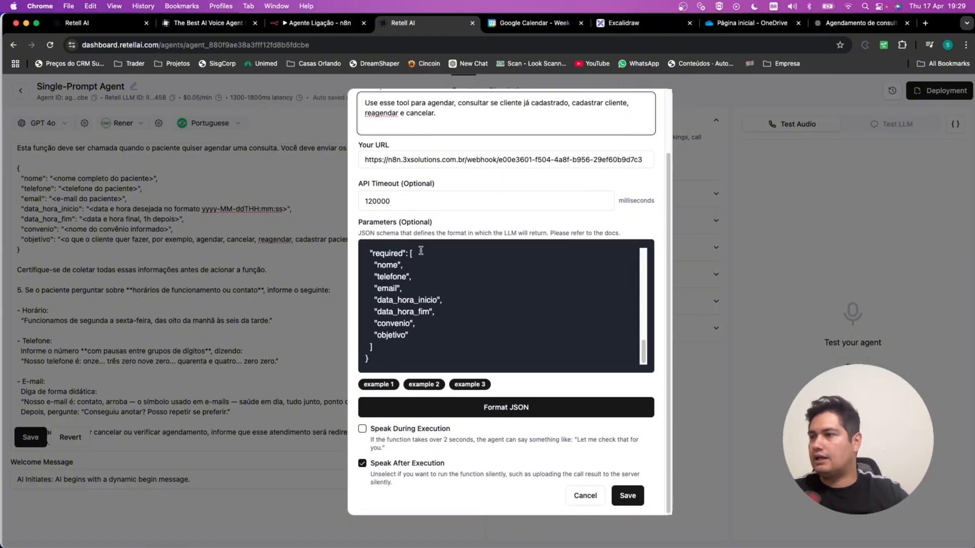
scroll(467, 308, "up", 3)
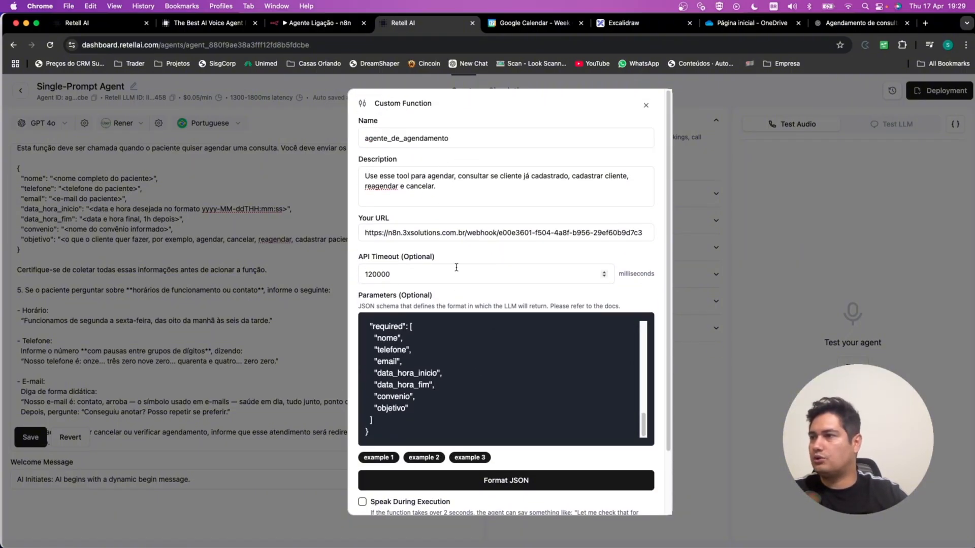
scroll(447, 314, "down", 3)
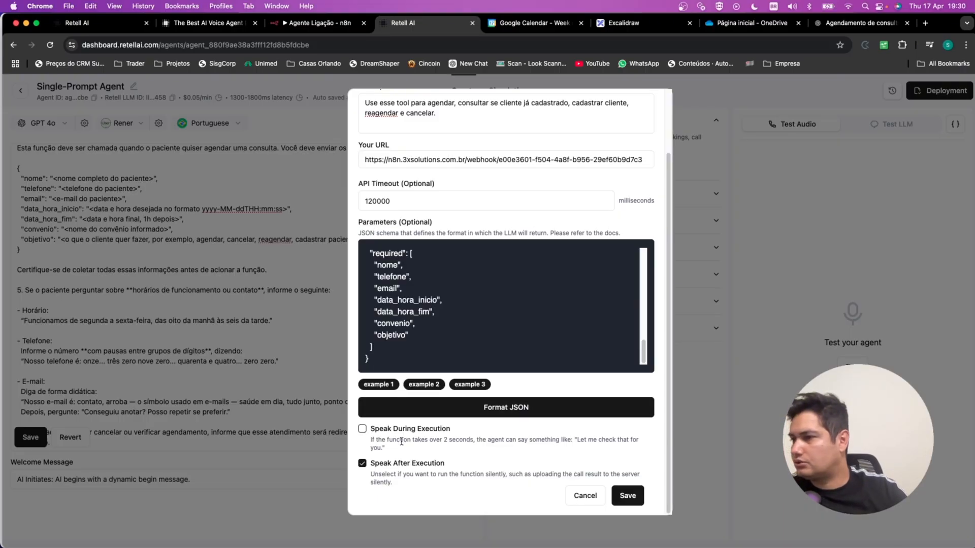
Enable speaking during execution with 'Ainda estou aguardando o retorno, sp mais um inst' and review speak-after-execution
left_click(362, 430)
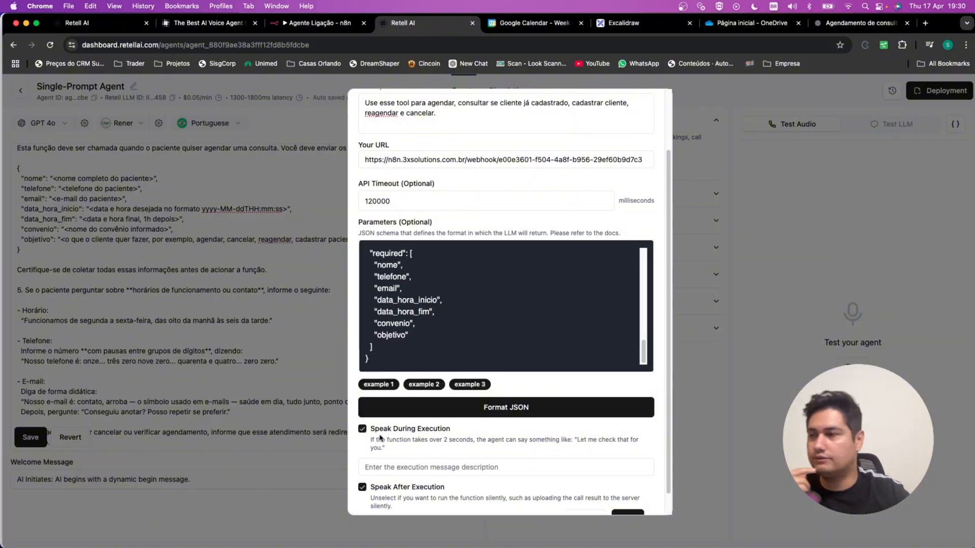
scroll(380, 438, "down", 1)
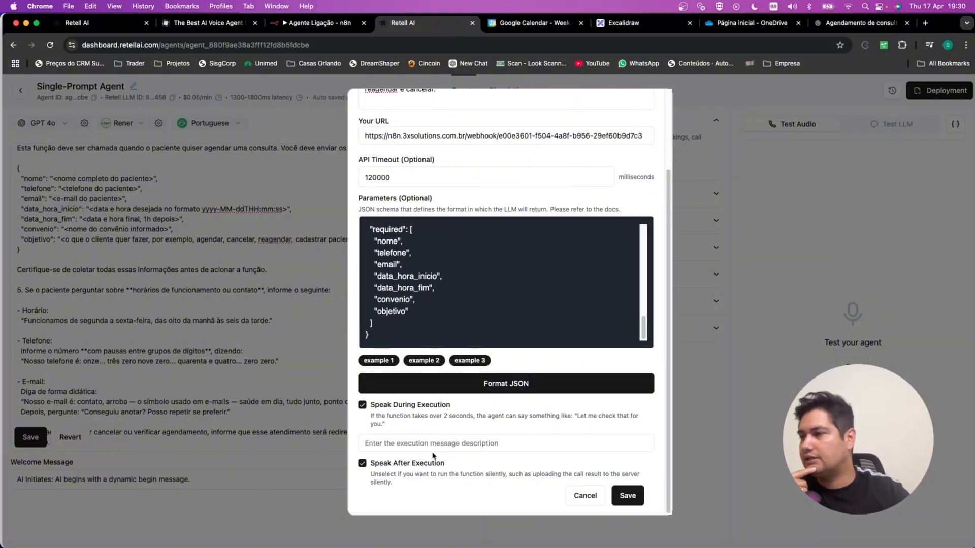
left_click(463, 440)
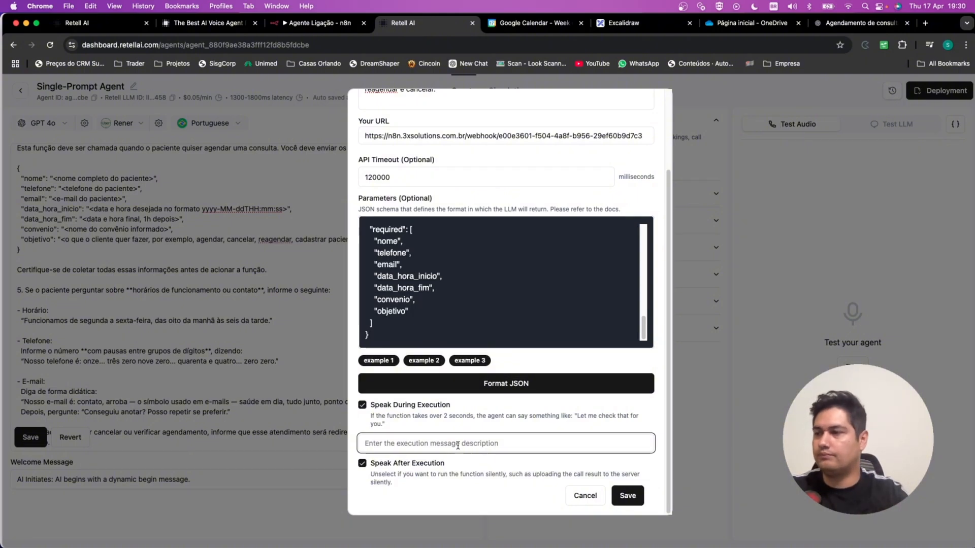
type("E")
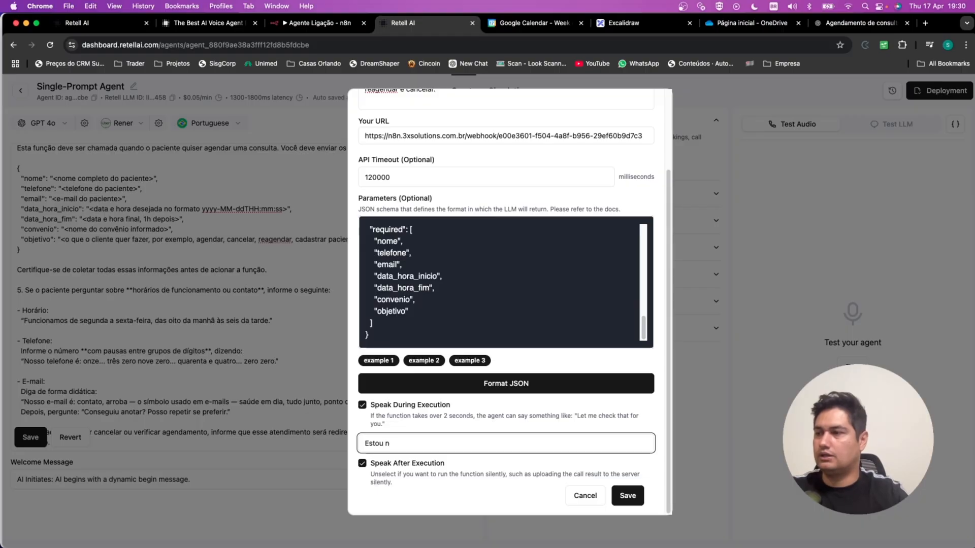
type("st")
key("BackSpace")
key("BackSpace")
key("BackSpace")
type("Ainda ")
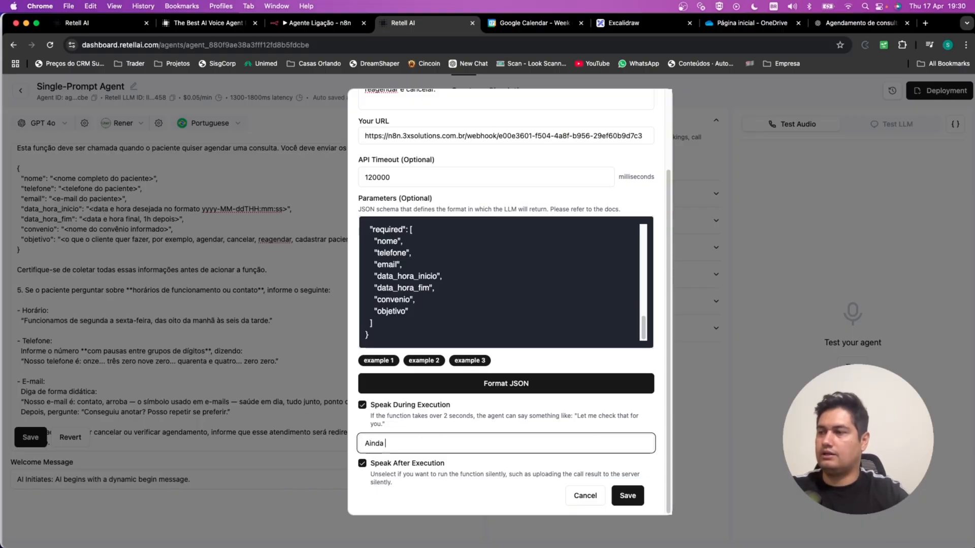
type("estou aguar")
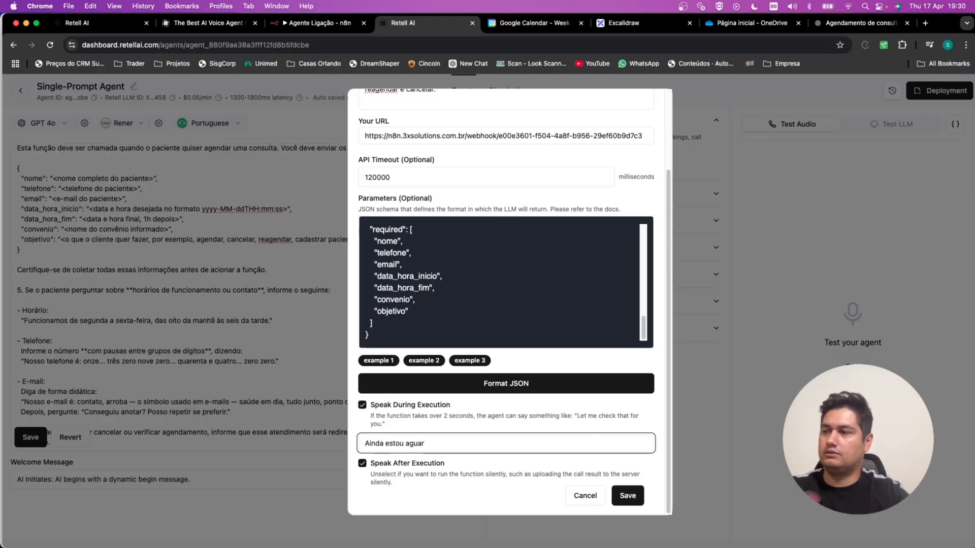
type("dando o retorn")
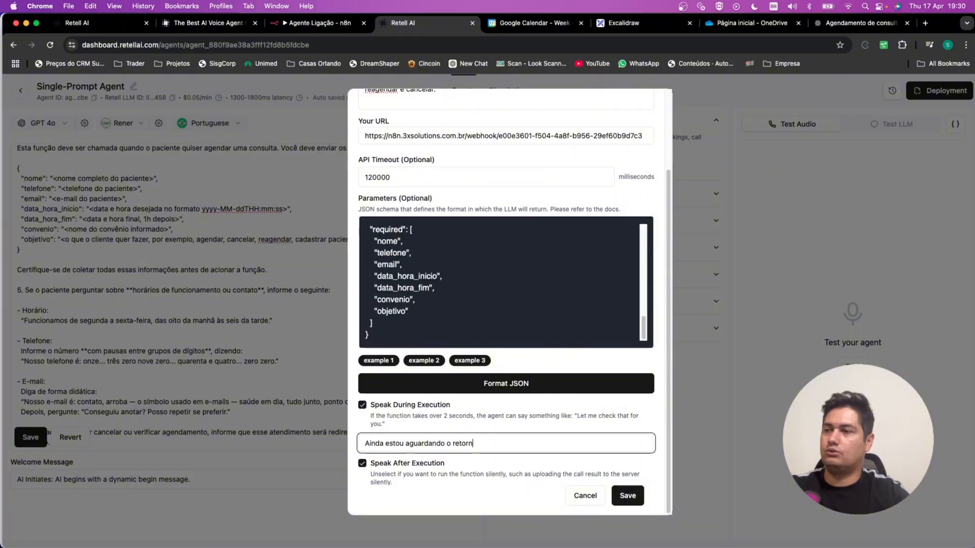
type("o, sp")
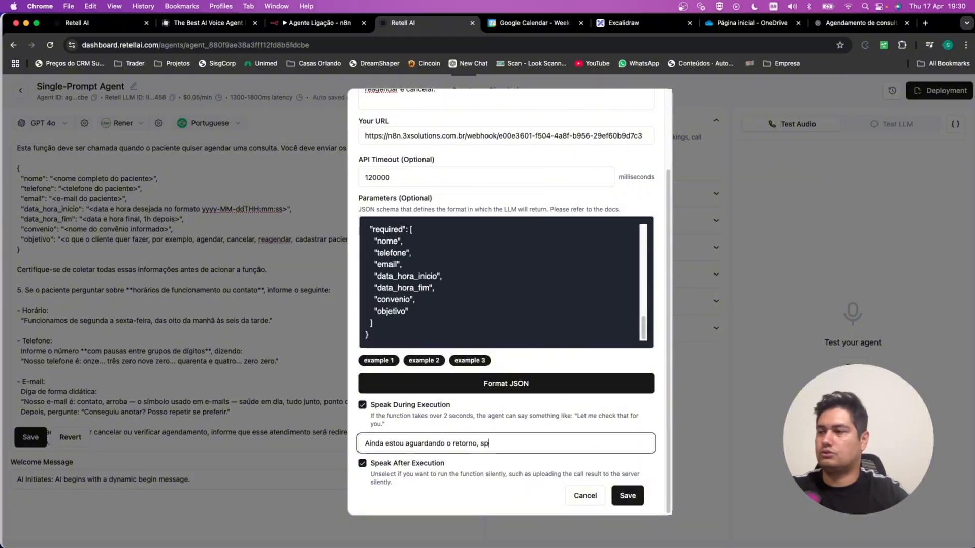
key("BackSpace")
type("ó mais u")
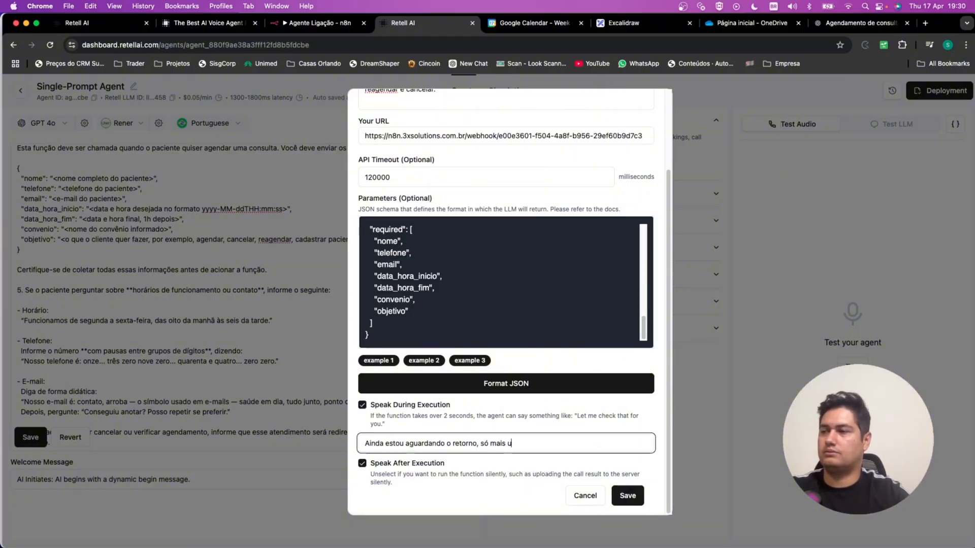
type("m instante.")
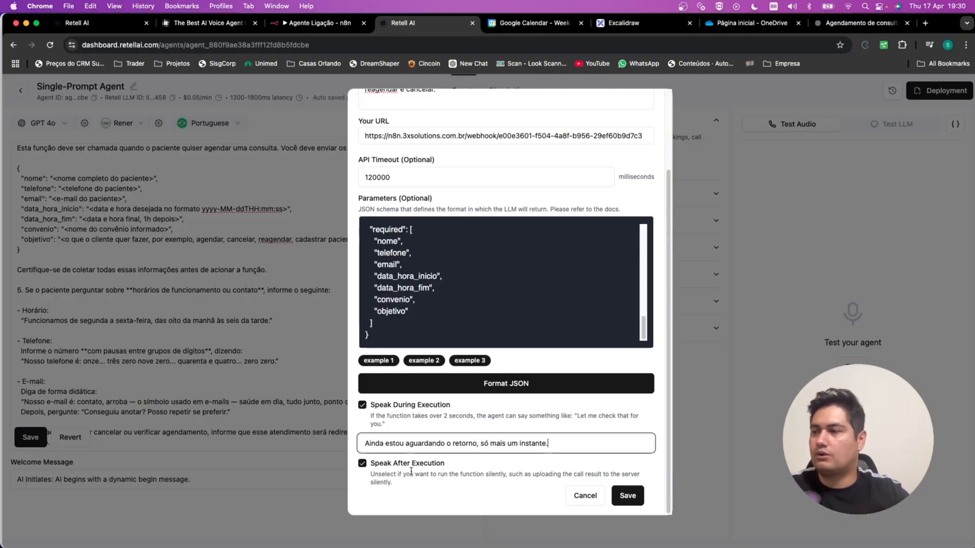
left_click_drag(370, 464, 460, 470)
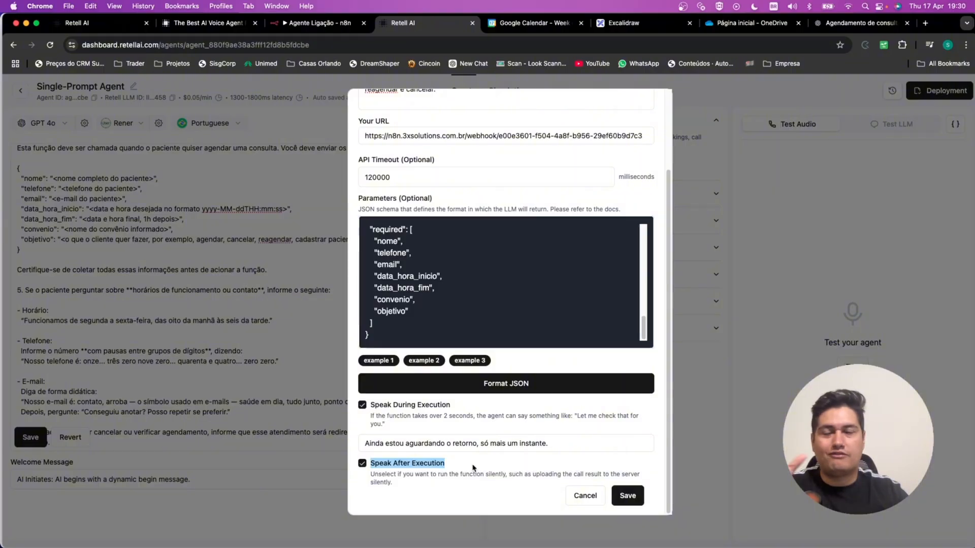
left_click(467, 471)
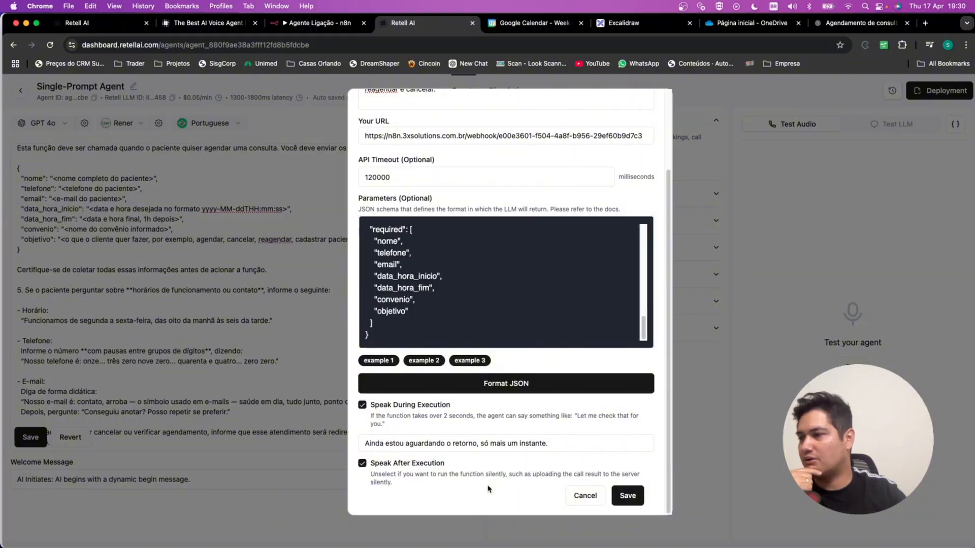
scroll(649, 311, "up", 10)
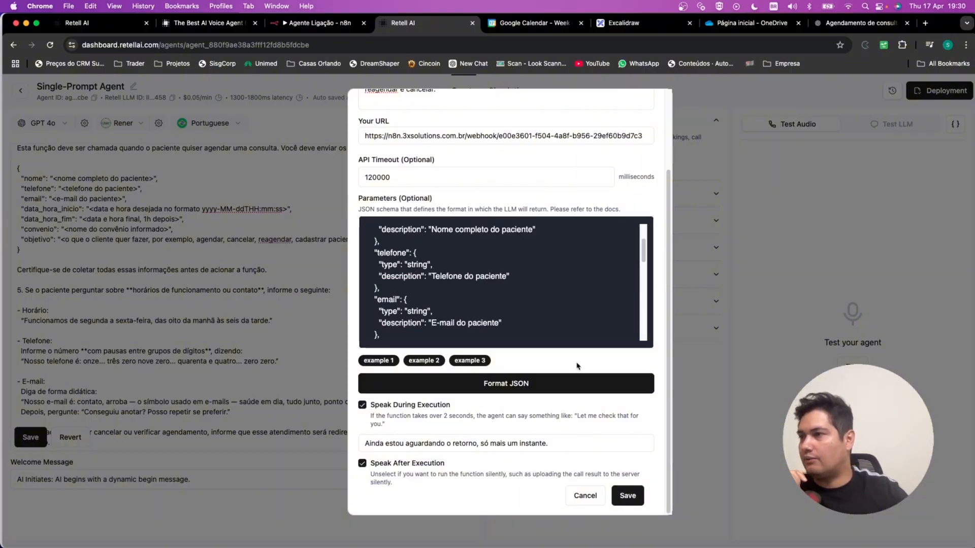
scroll(649, 312, "up", 3)
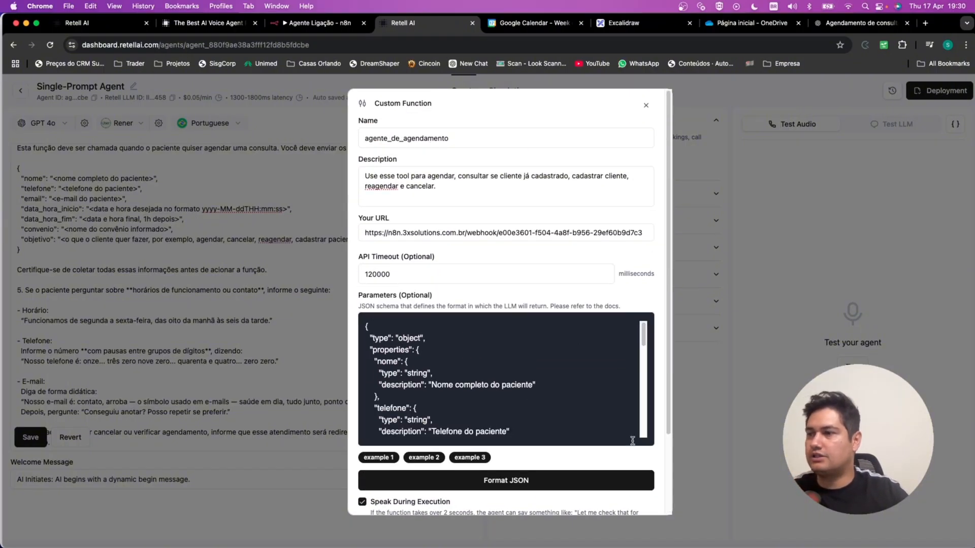
scroll(630, 437, "down", 10)
scroll(630, 466, "down", 3)
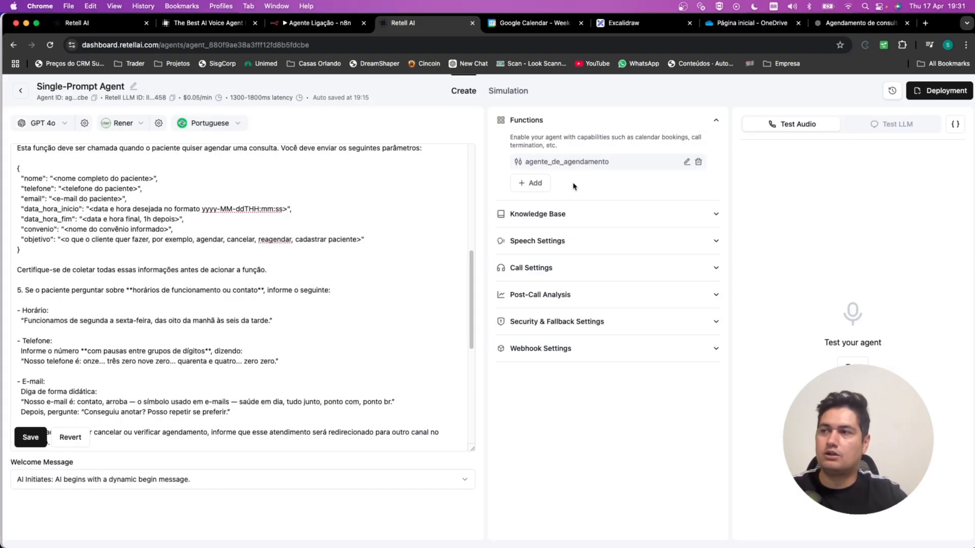
Add an End Call function keeping the name end_call, save it, and collapse Functions
left_click(536, 184)
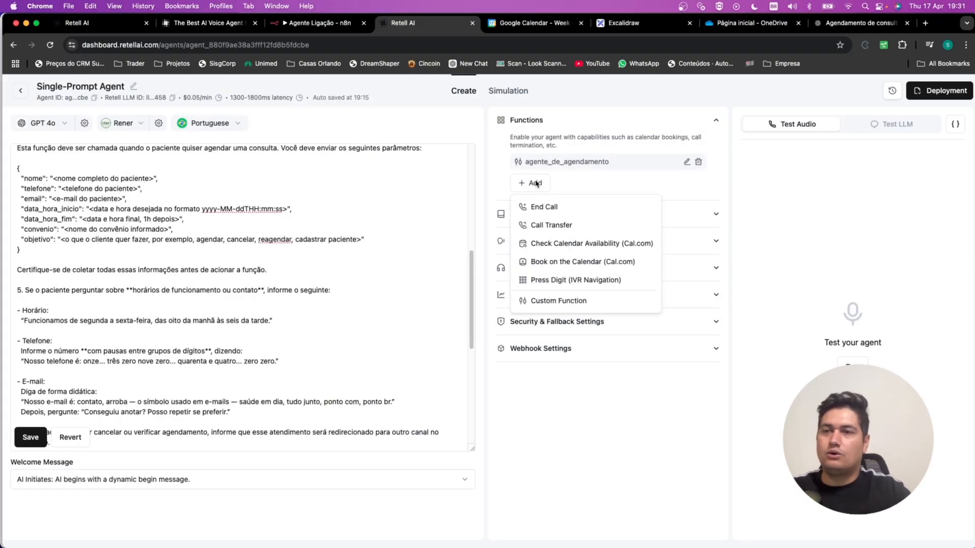
left_click(558, 205)
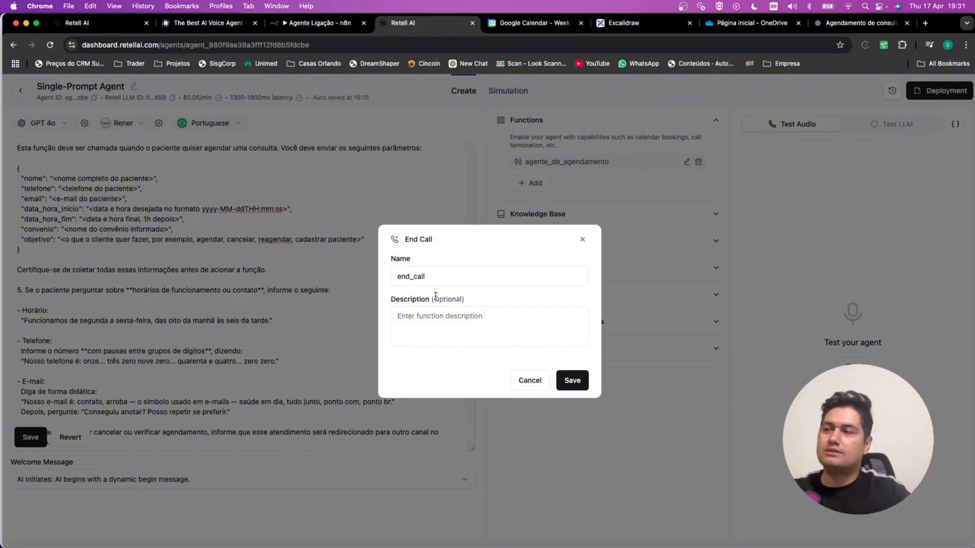
left_click(450, 330)
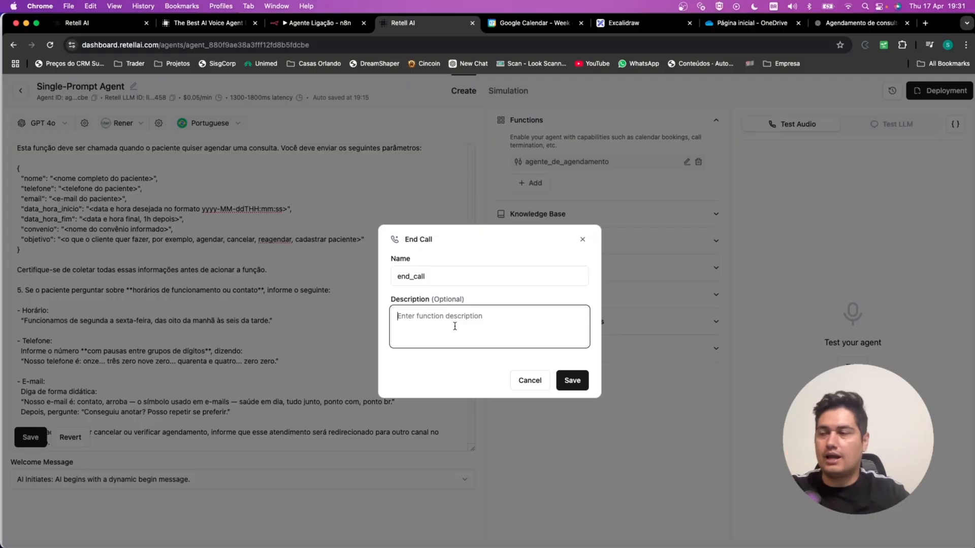
left_click(566, 378)
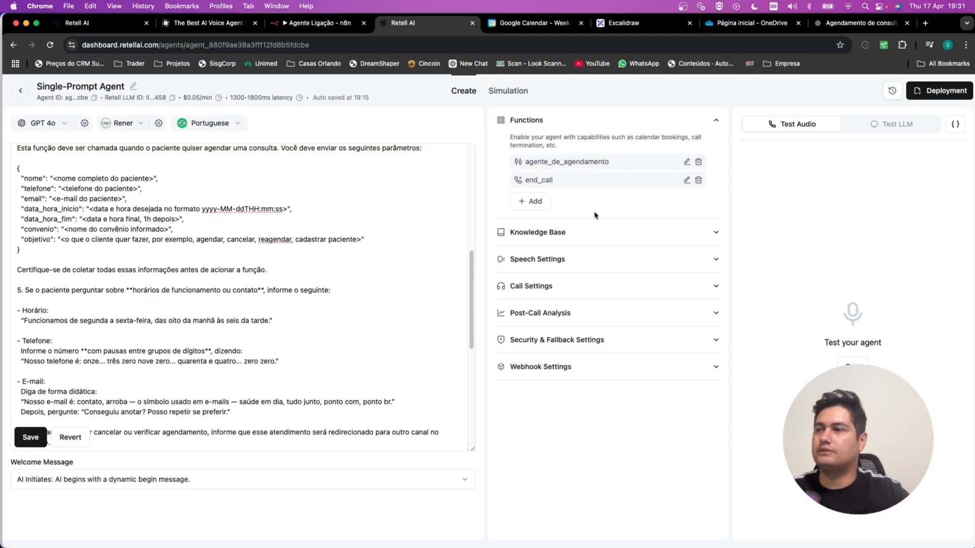
left_click(601, 229)
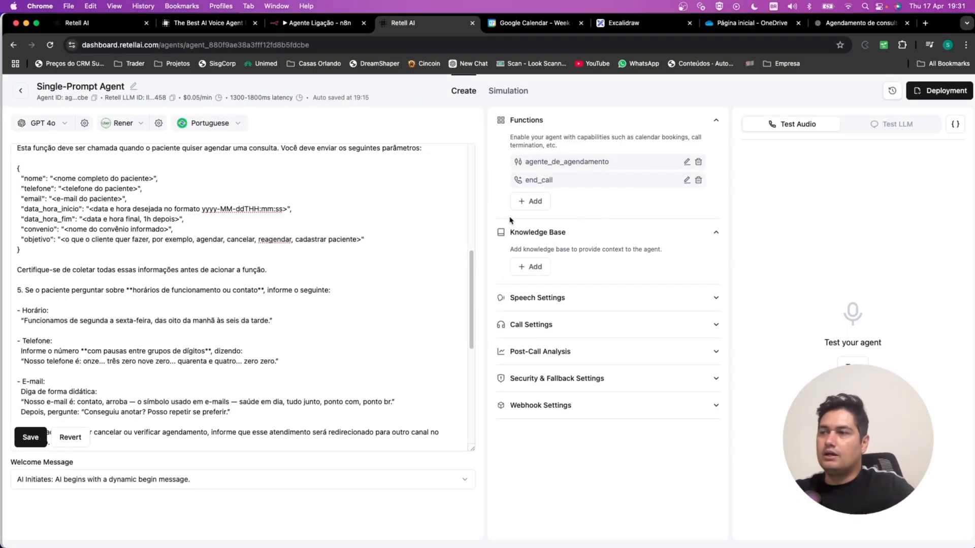
left_click(715, 121)
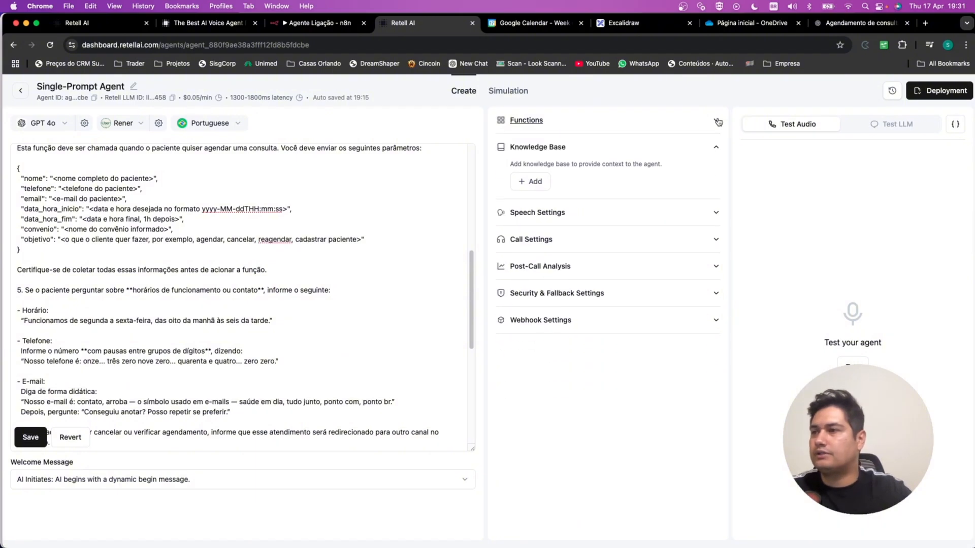
left_click(671, 114)
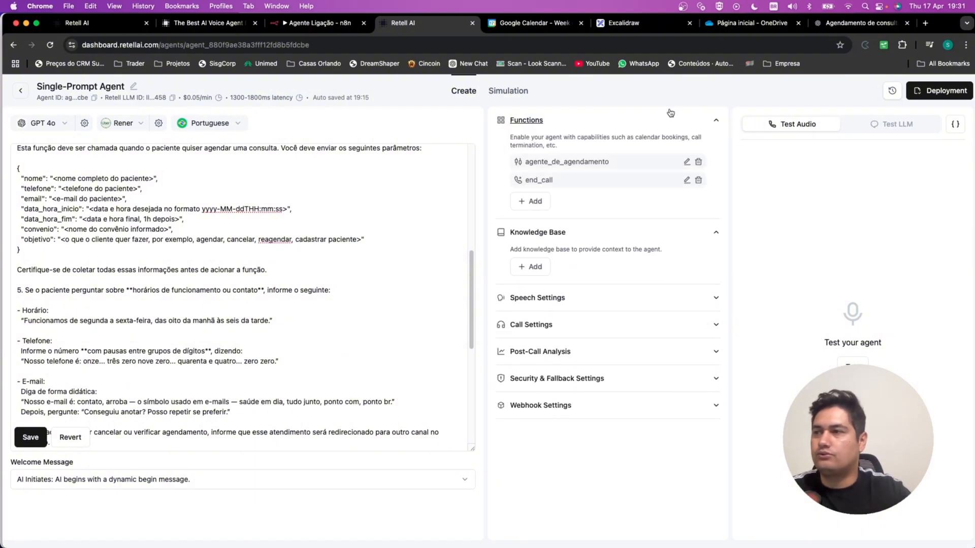
left_click(713, 123)
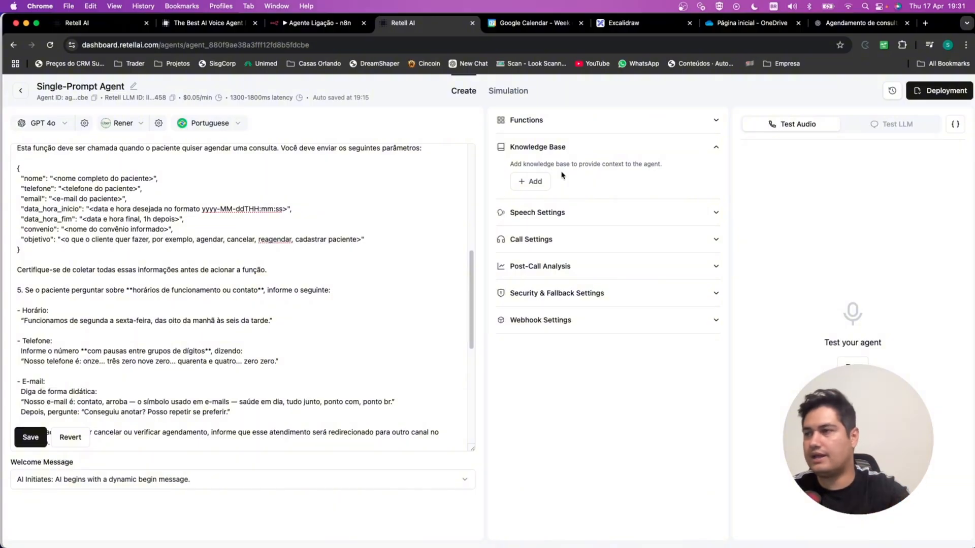
Browse the site-3x and Presentation-3x knowledge bases without attaching either, then collapse Knowledge Base
left_click(538, 181)
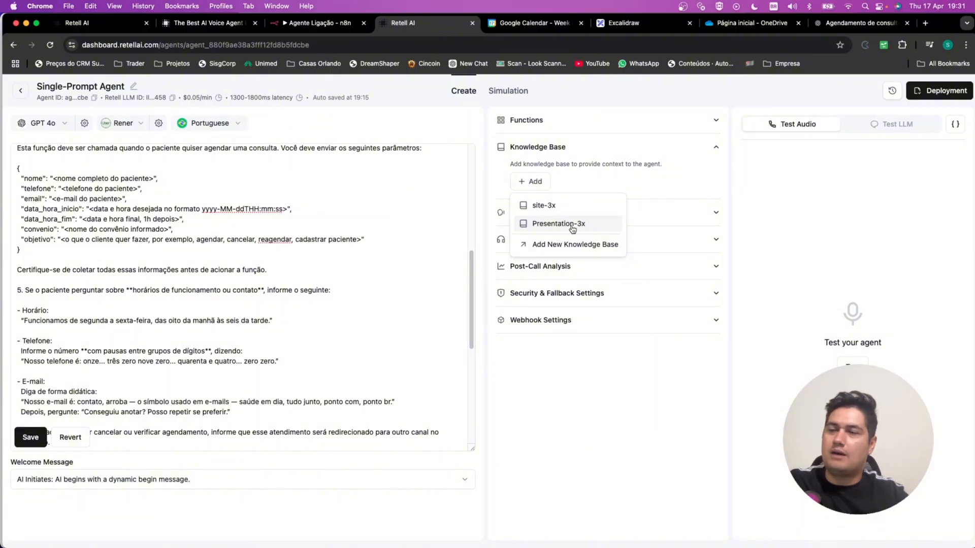
left_click(660, 191)
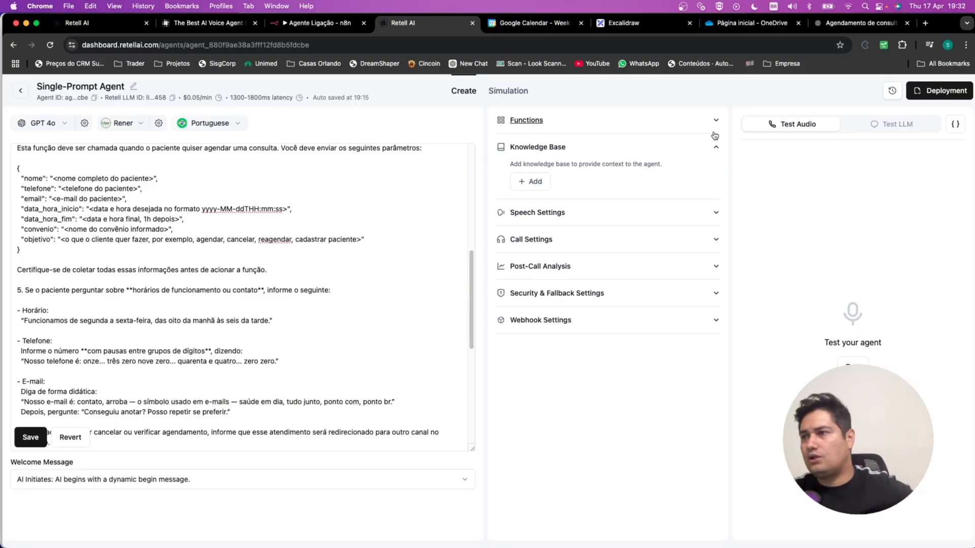
left_click(717, 148)
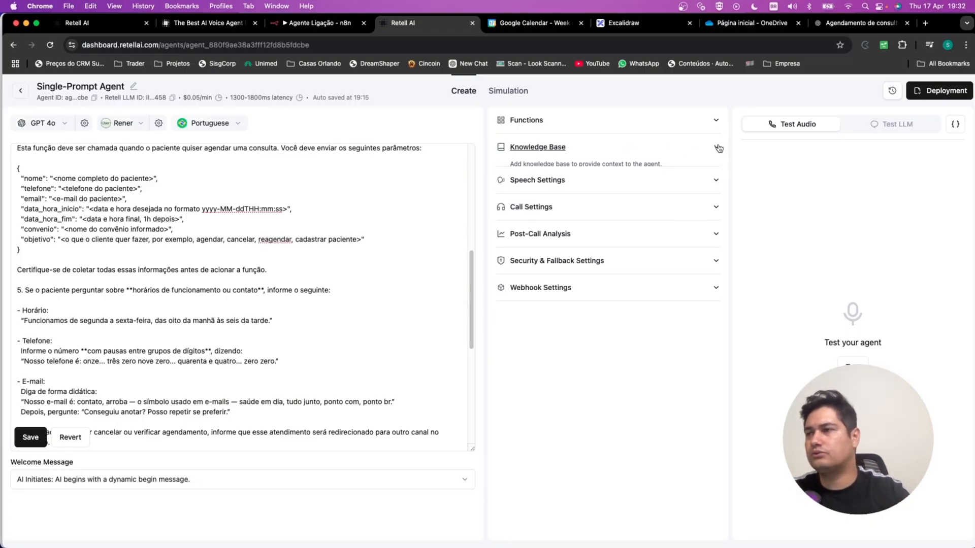
Set the background sound to Call Center and check it with a short test call
left_click(710, 175)
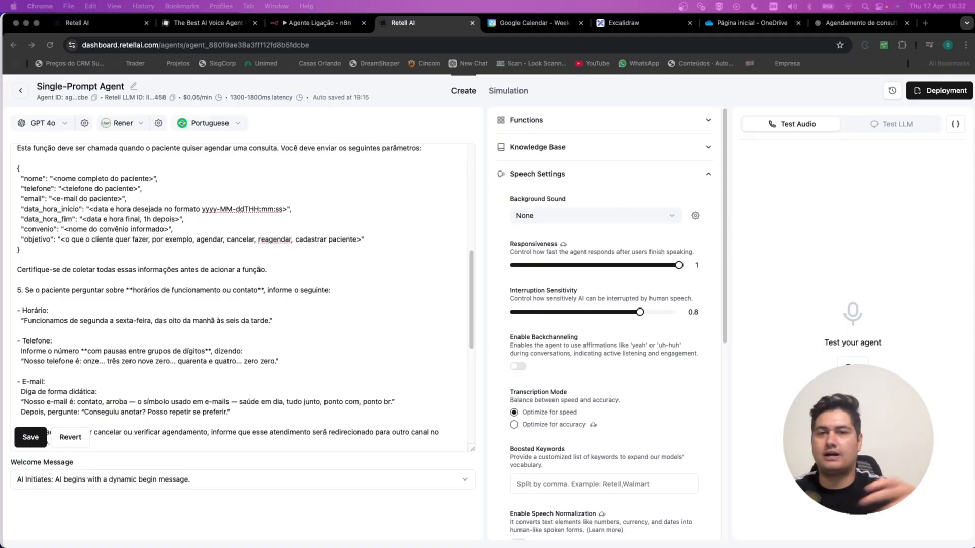
left_click(591, 222)
left_click(593, 222)
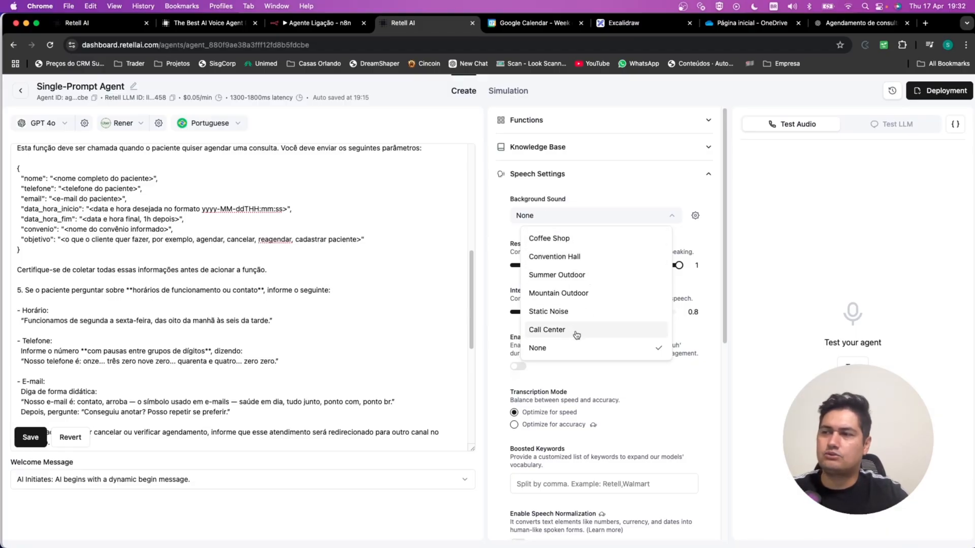
left_click(547, 329)
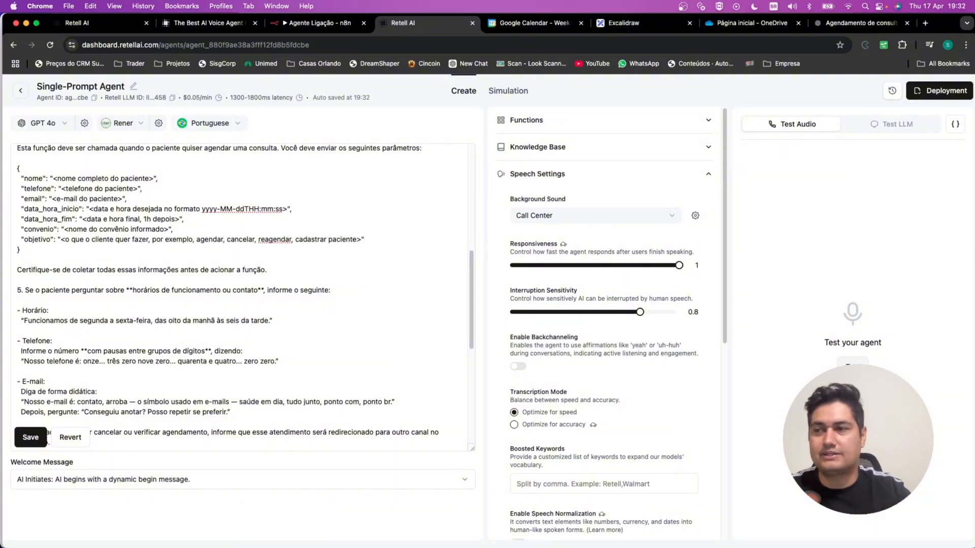
left_click(852, 365)
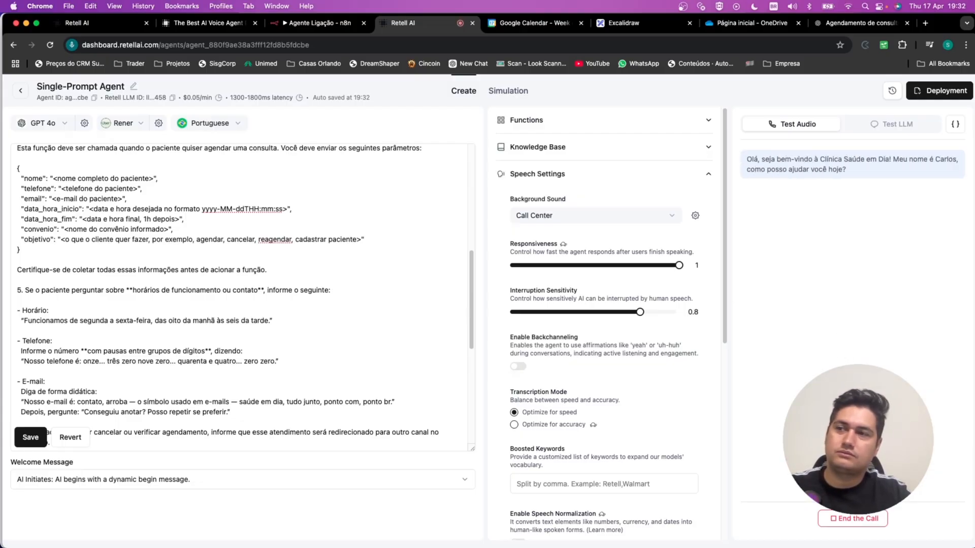
left_click(857, 526)
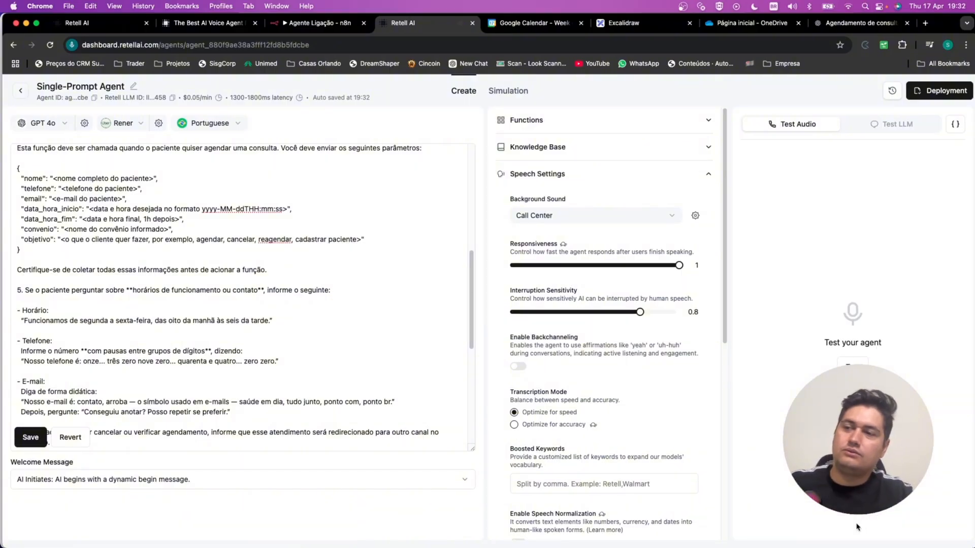
left_click(592, 224)
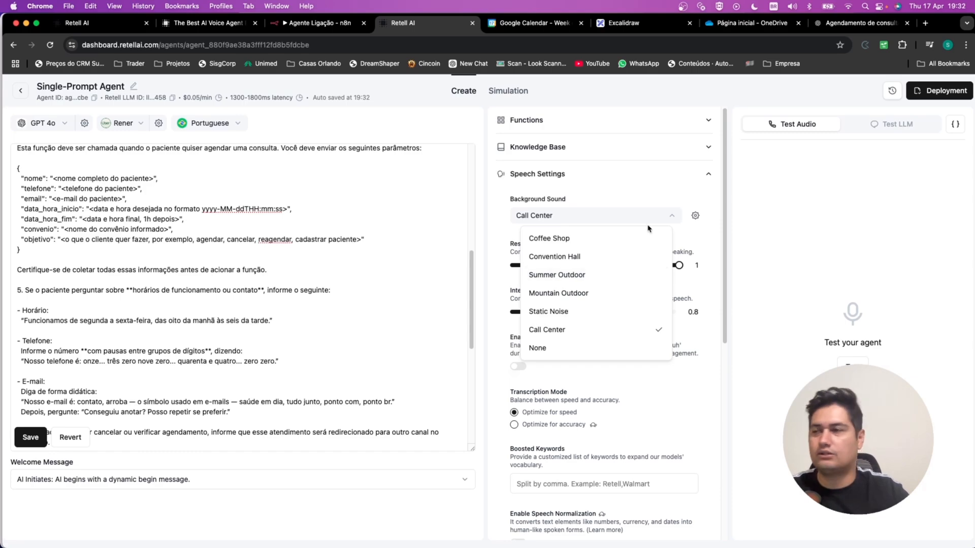
left_click(655, 198)
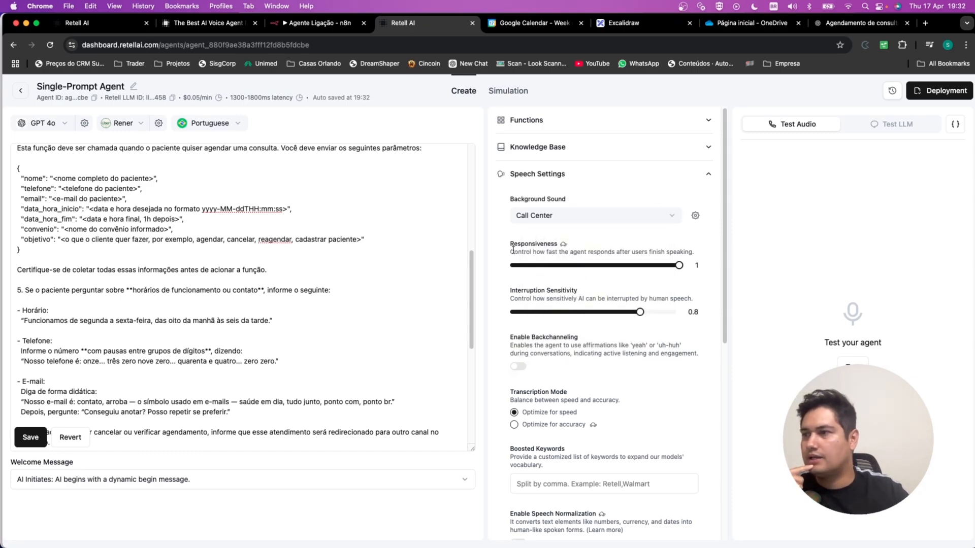
Set interruption sensitivity to 0.75 and turn on backchanneling at frequency 0.8
left_click_drag(513, 249, 641, 250)
left_click(654, 250)
left_click_drag(510, 244, 552, 243)
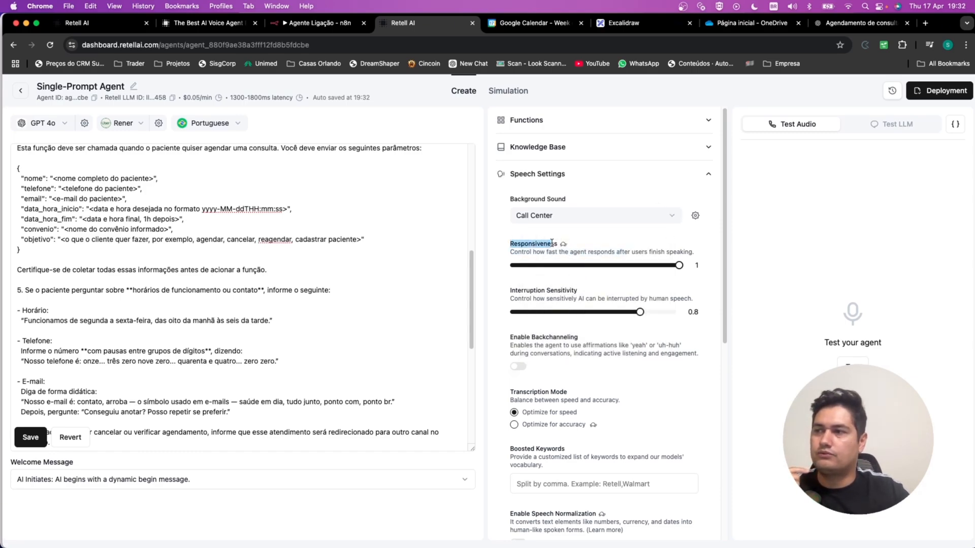
double_click(527, 244)
left_click(611, 240)
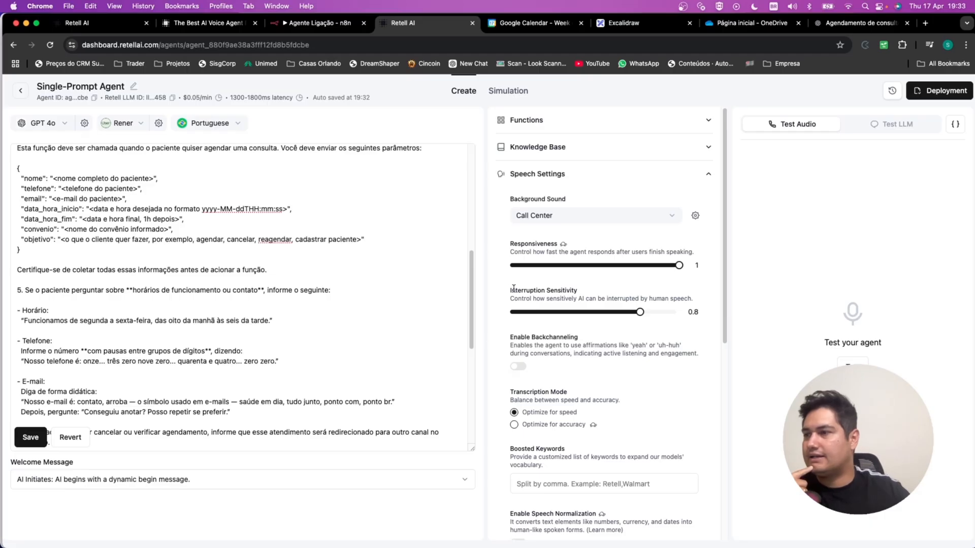
left_click_drag(589, 291, 508, 292)
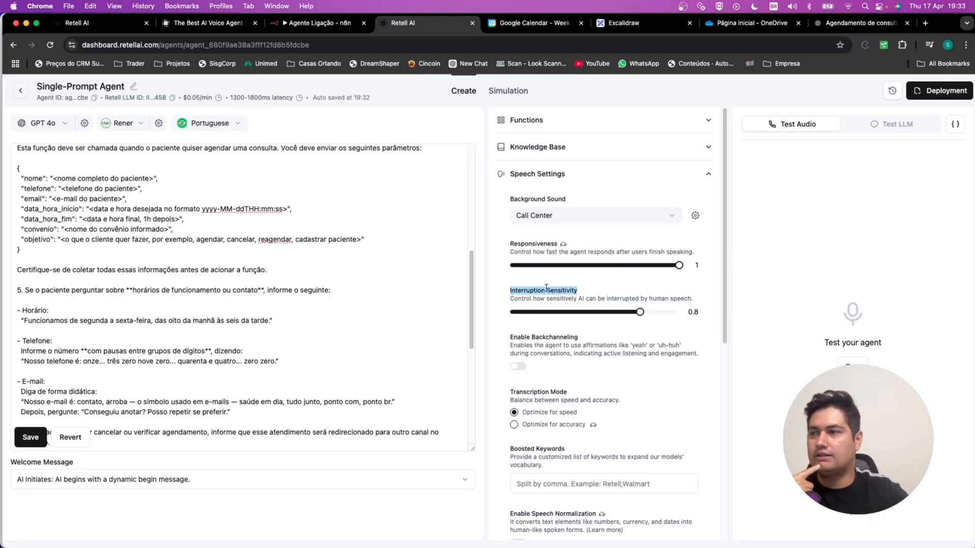
left_click(592, 291)
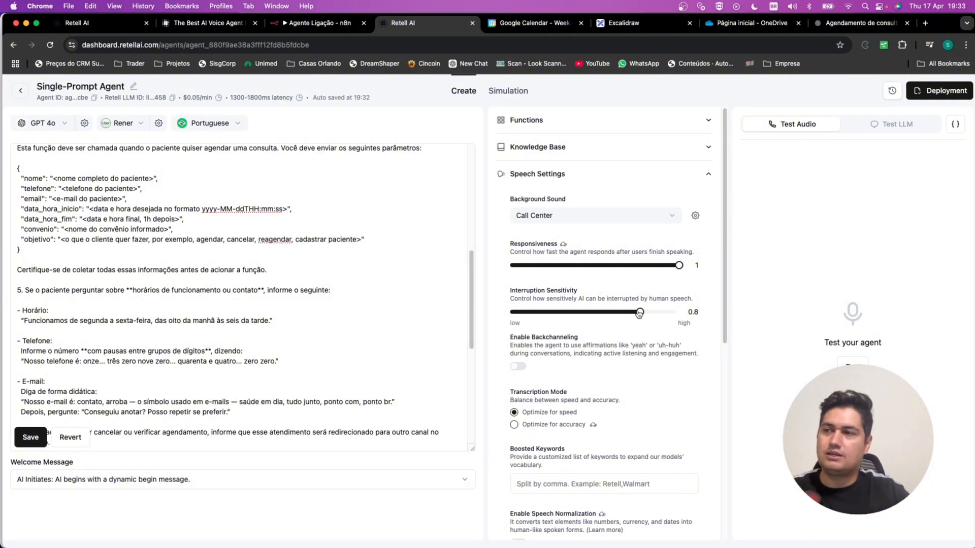
left_click_drag(640, 313, 688, 314)
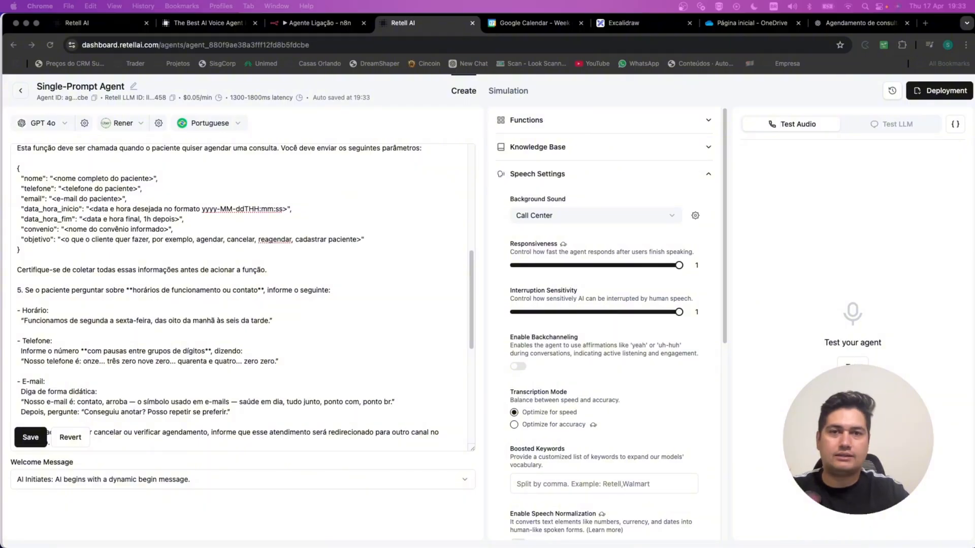
left_click(635, 313)
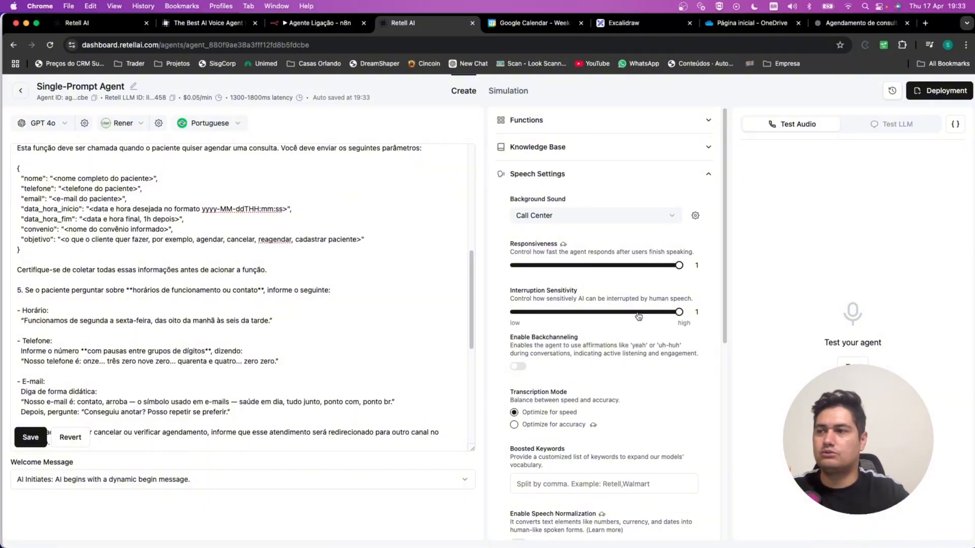
left_click(631, 312)
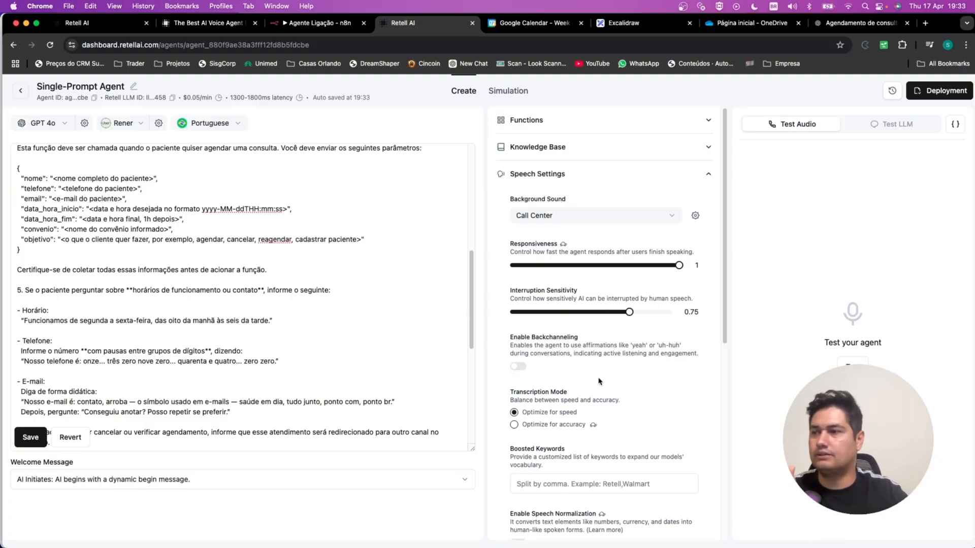
left_click(519, 367)
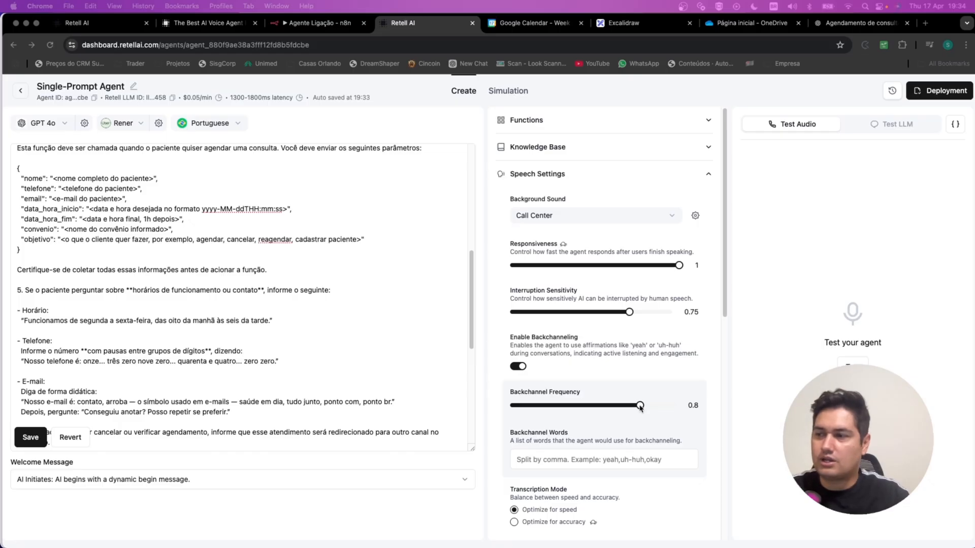
Set the backchannel words to 'uh-hum, né, entendi, certo'
scroll(604, 437, "down", 1)
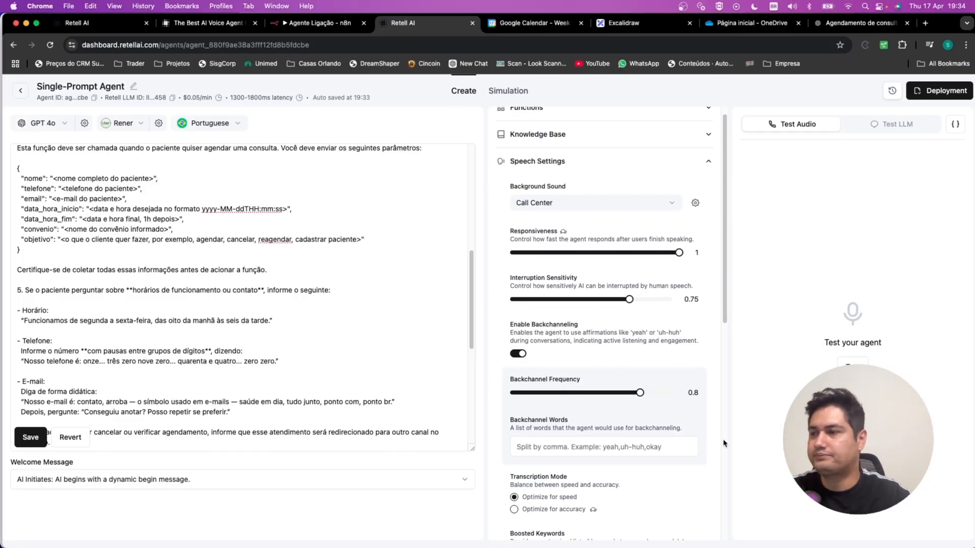
left_click(605, 448)
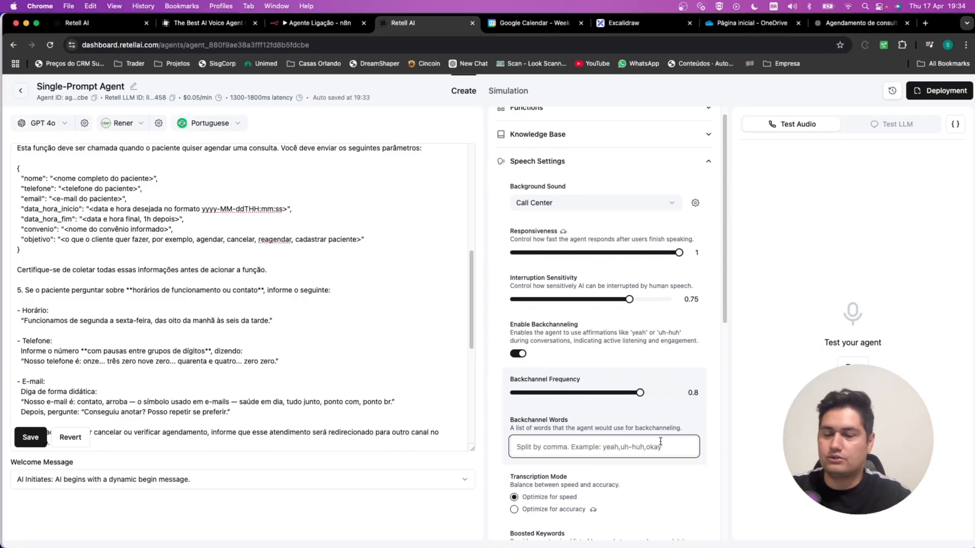
type("uh")
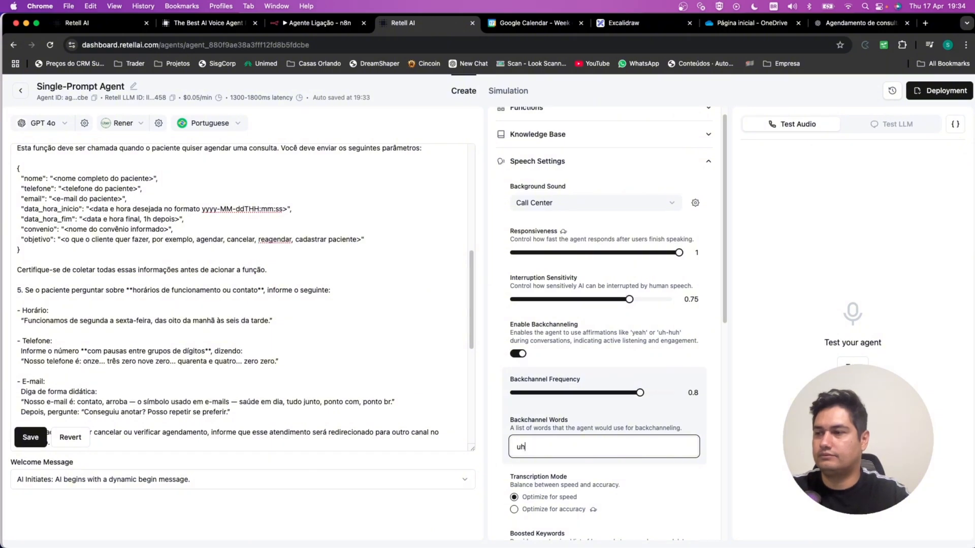
type("-hu")
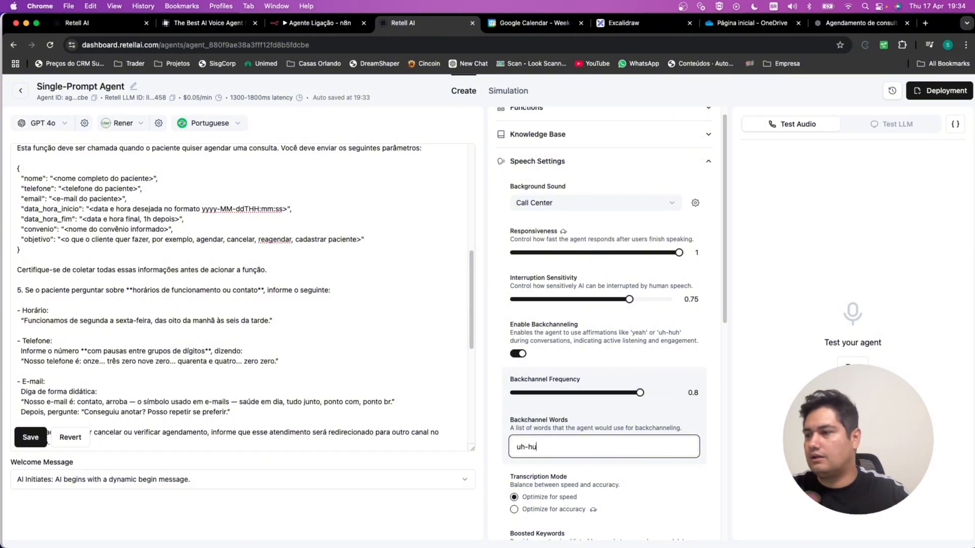
type("m, né")
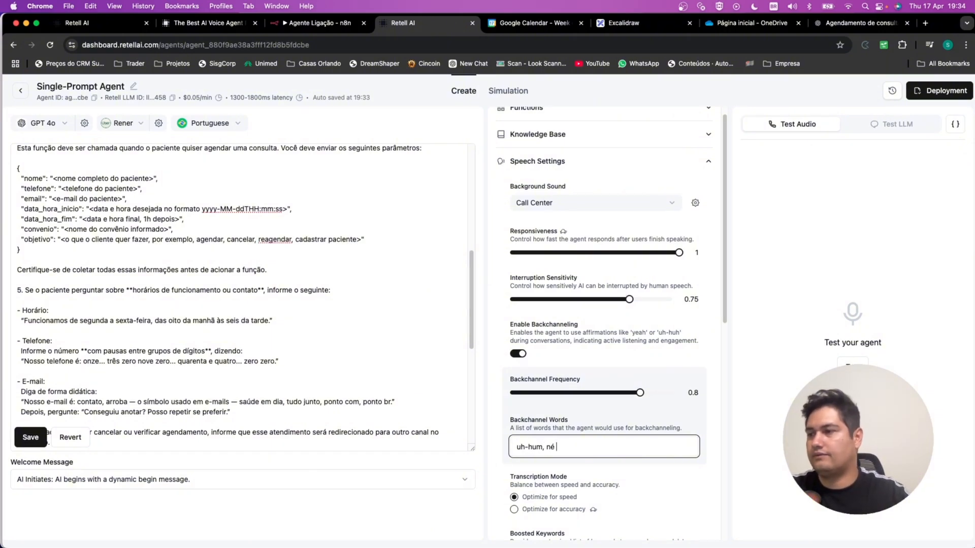
type(", entendi")
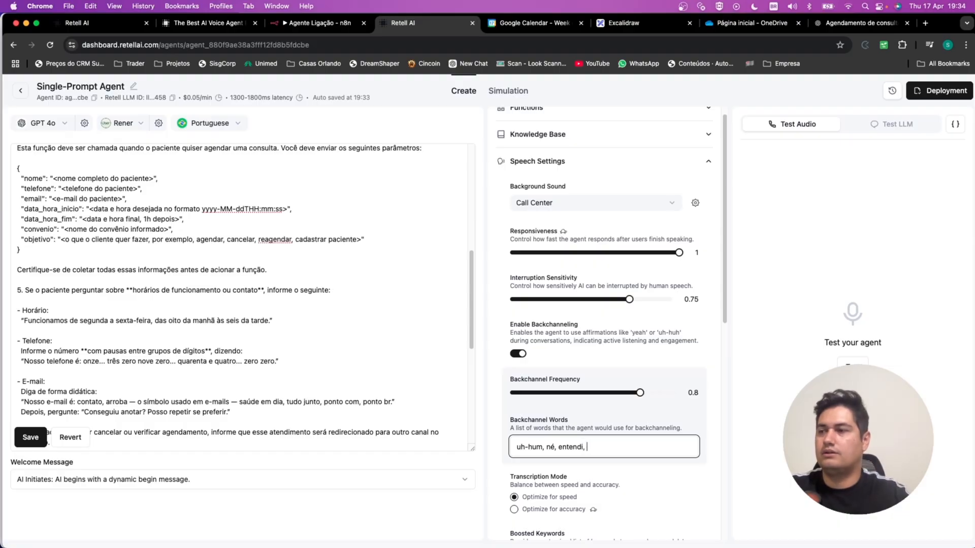
type(", certo")
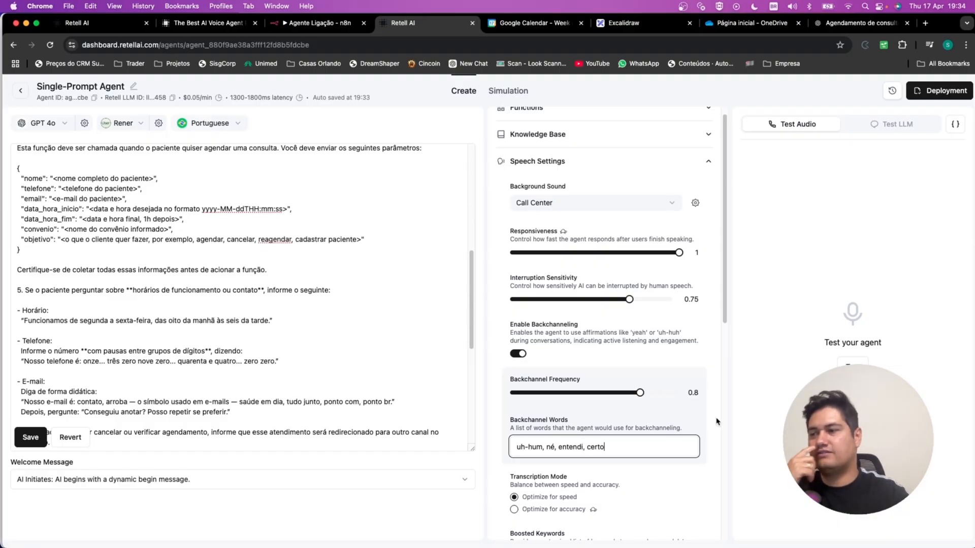
scroll(630, 441, "down", 3)
scroll(631, 440, "down", 1)
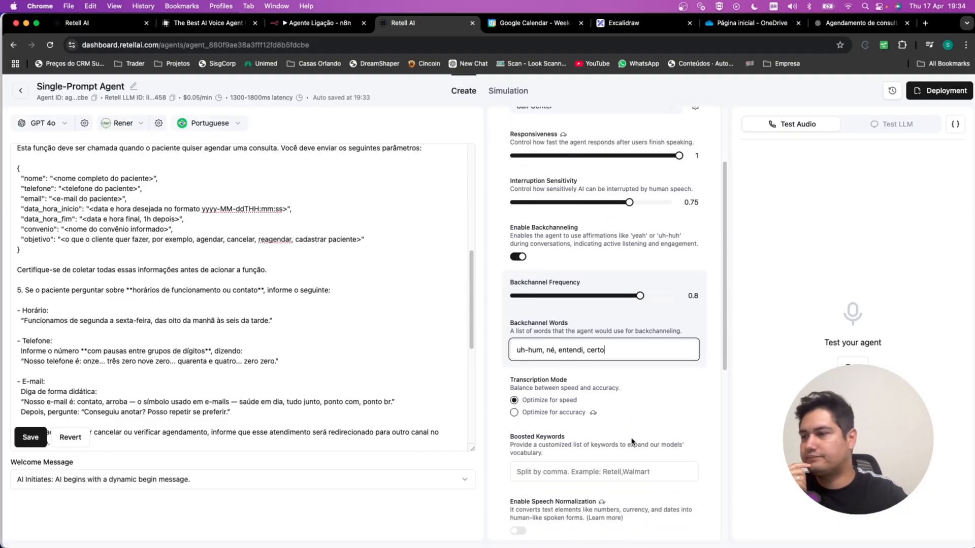
scroll(617, 432, "down", 1)
scroll(613, 430, "down", 1)
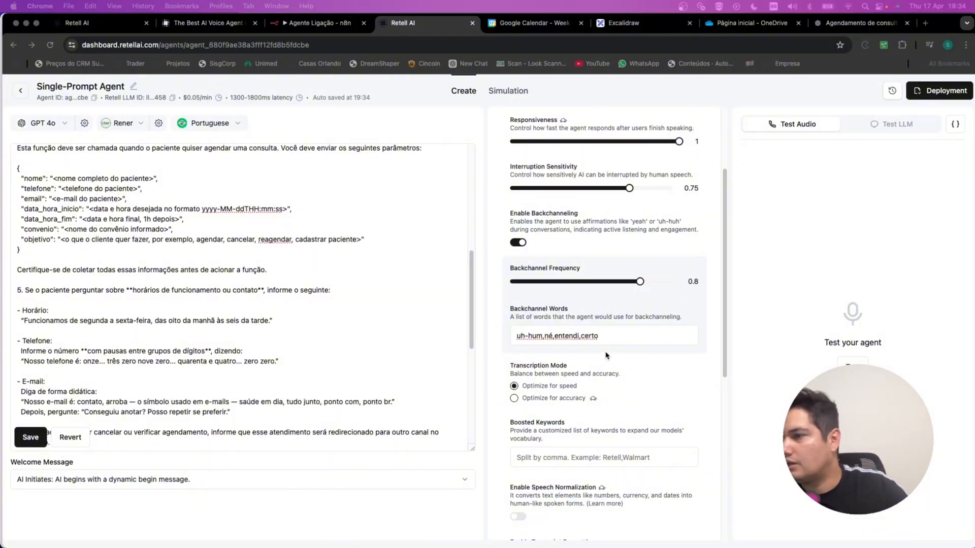
Switch on Enable Speech Normalization so numbers, currency and dates are spoken naturally
scroll(604, 355, "down", 5)
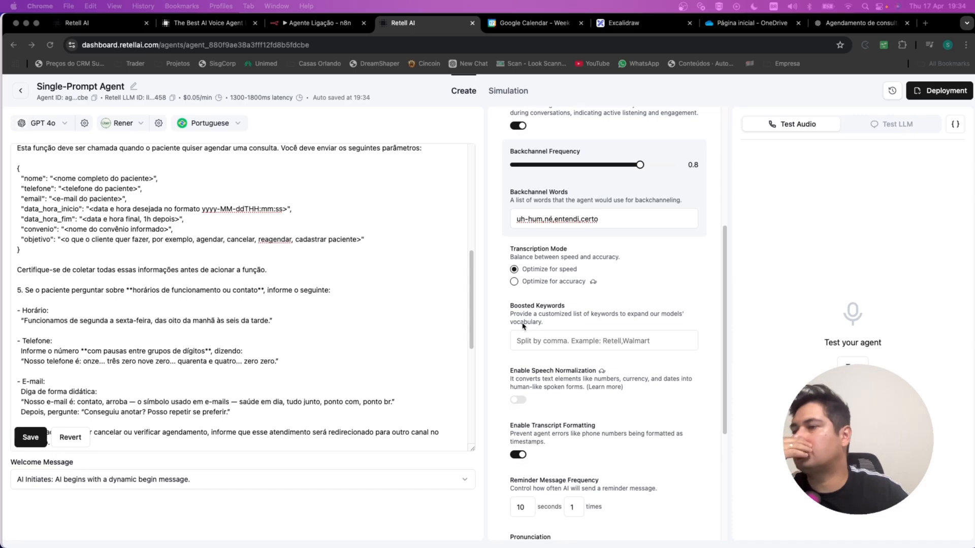
left_click(584, 342)
left_click(585, 342)
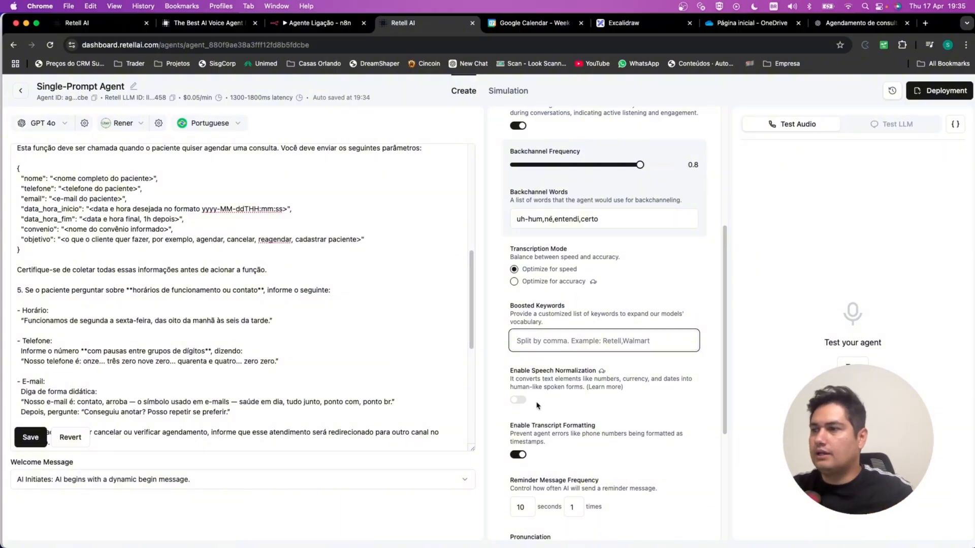
scroll(581, 414, "down", 1)
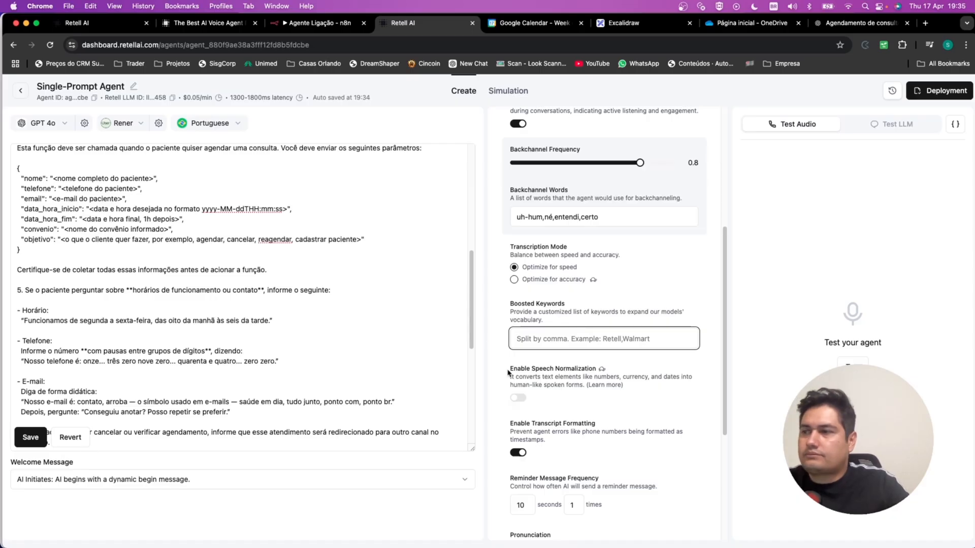
left_click_drag(510, 369, 617, 375)
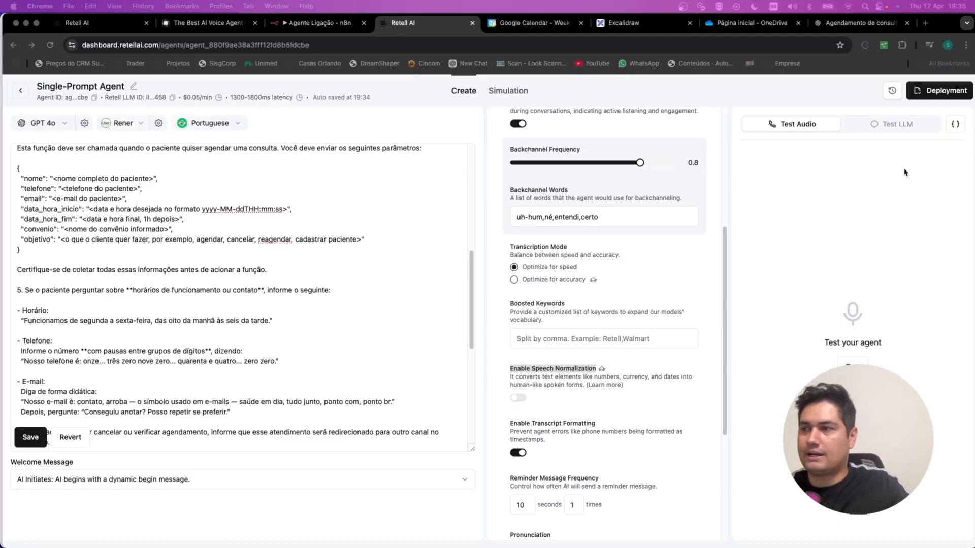
left_click(647, 391)
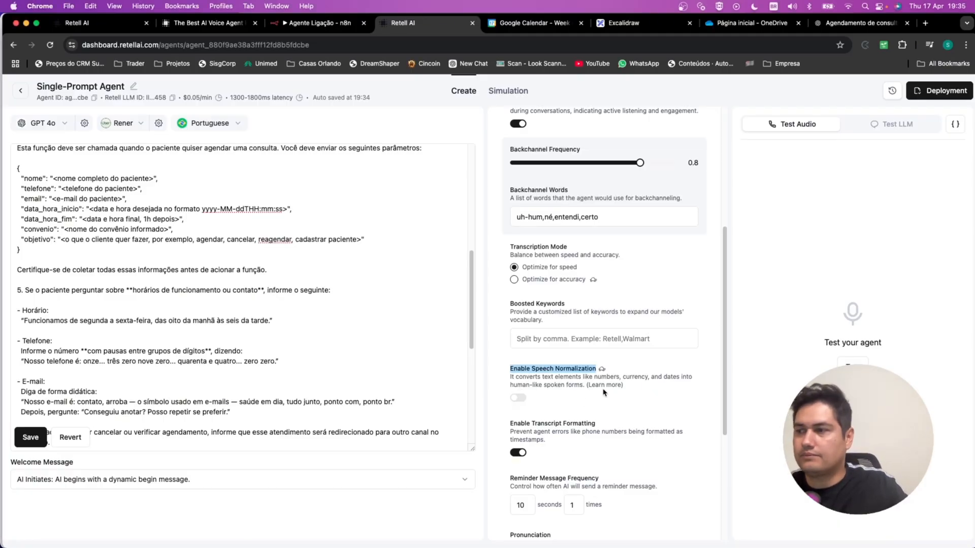
left_click(519, 400)
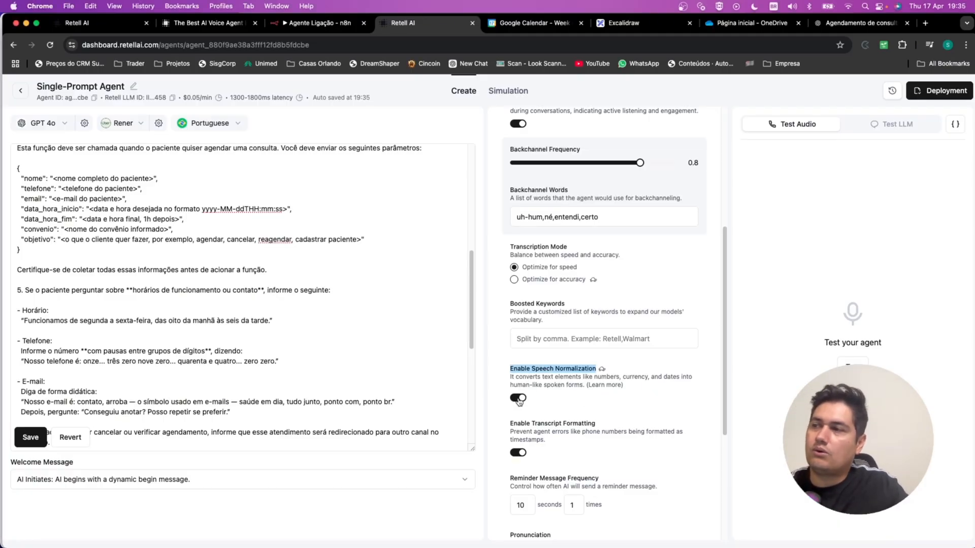
left_click(518, 401)
left_click(519, 400)
left_click(519, 399)
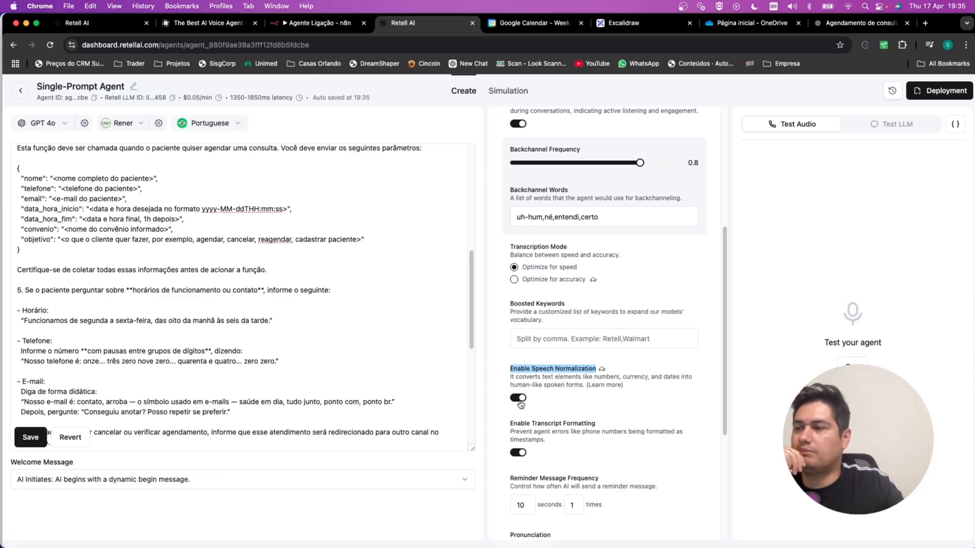
Review the Enable Transcript Formatting and reminder frequency options in Speech Settings
scroll(578, 448, "down", 1)
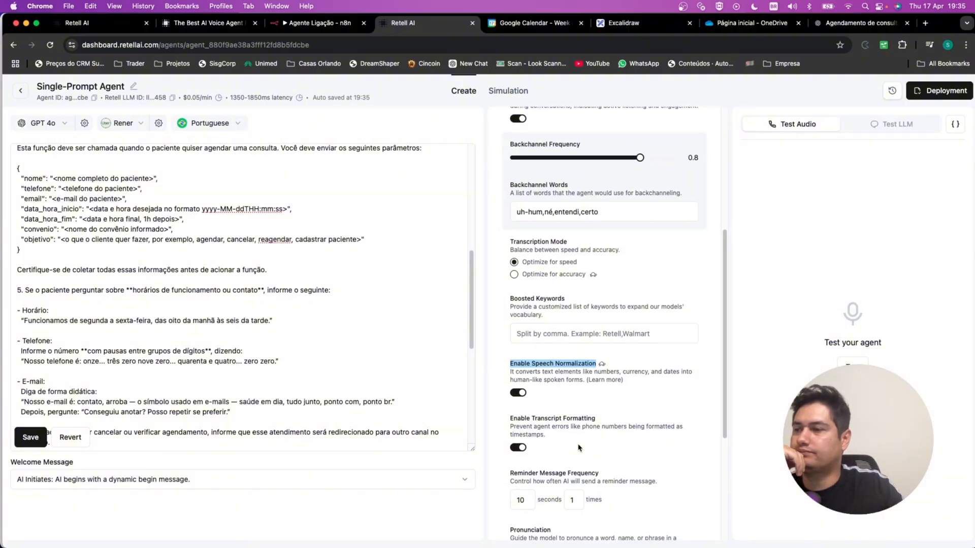
scroll(578, 449, "down", 3)
left_click(553, 389)
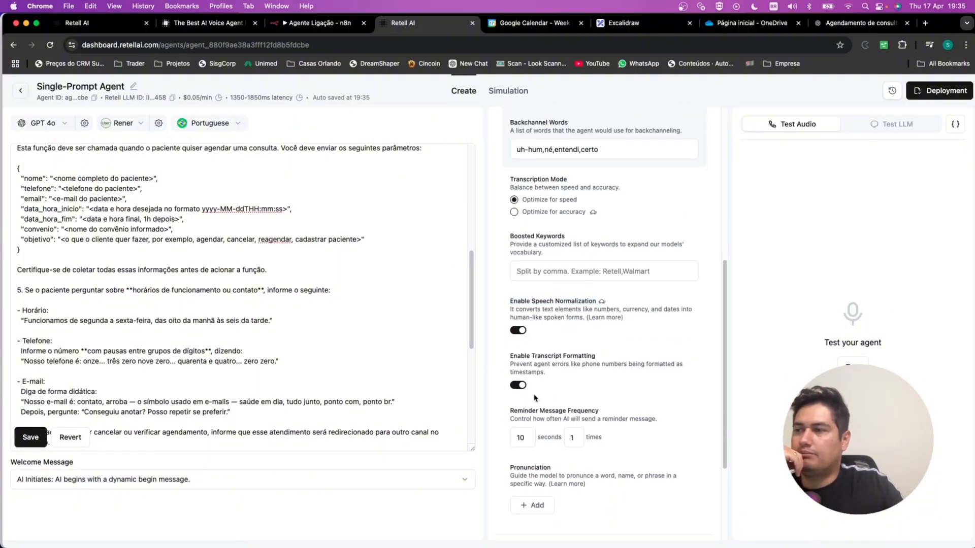
left_click_drag(509, 356, 638, 361)
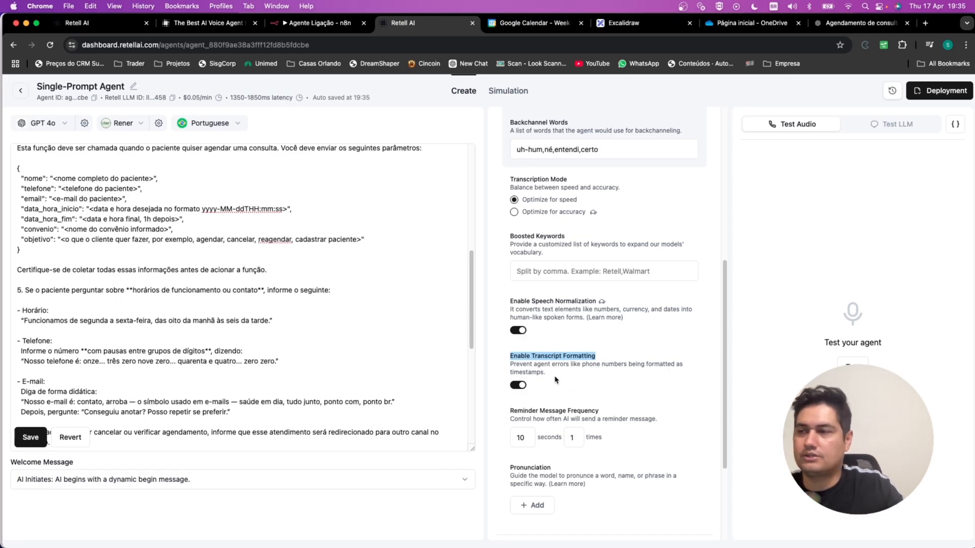
left_click(555, 380)
scroll(588, 385, "down", 3)
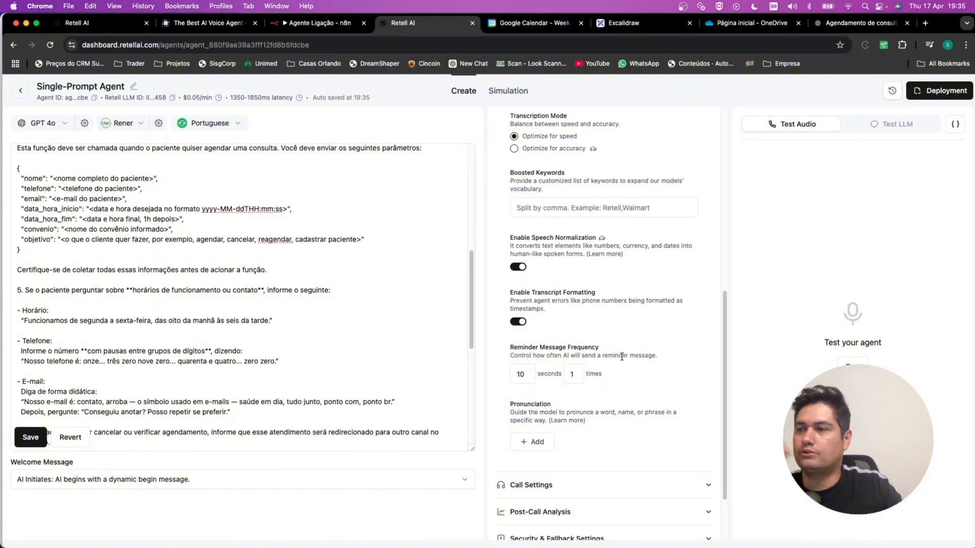
scroll(570, 349, "down", 2)
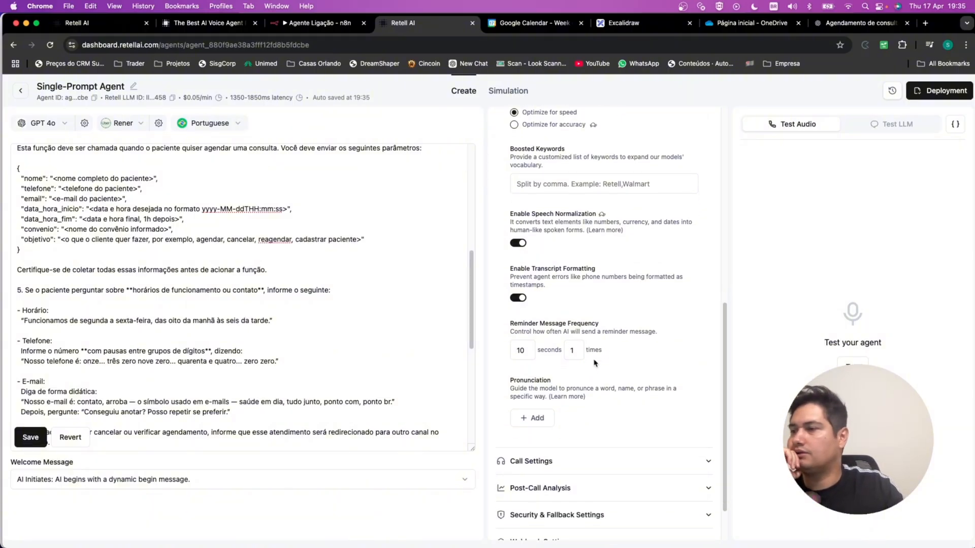
scroll(625, 379, "down", 1)
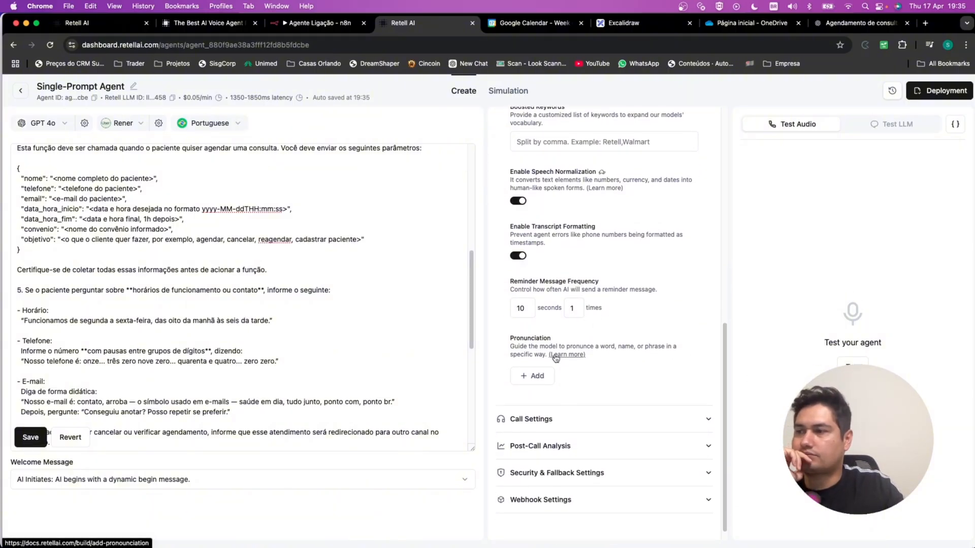
left_click_drag(508, 282, 663, 291)
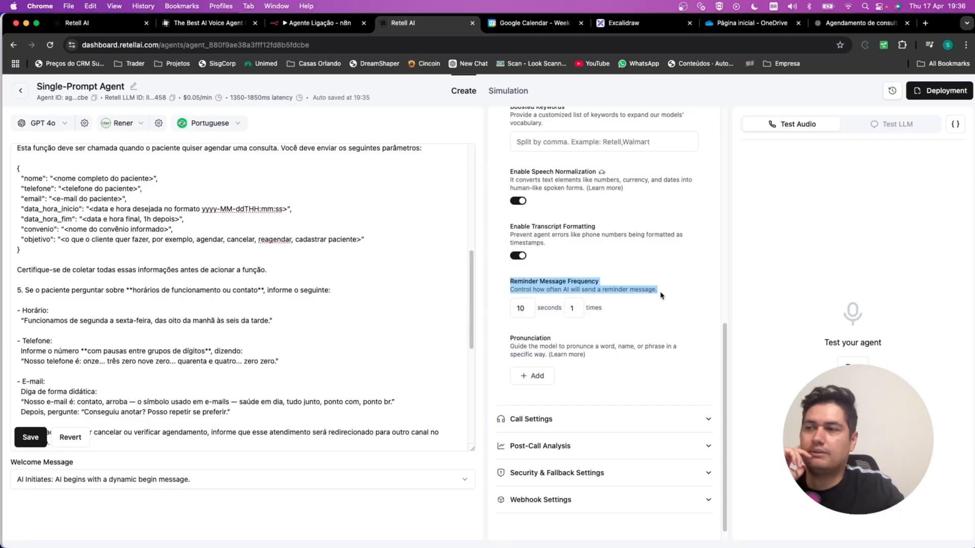
left_click(630, 288)
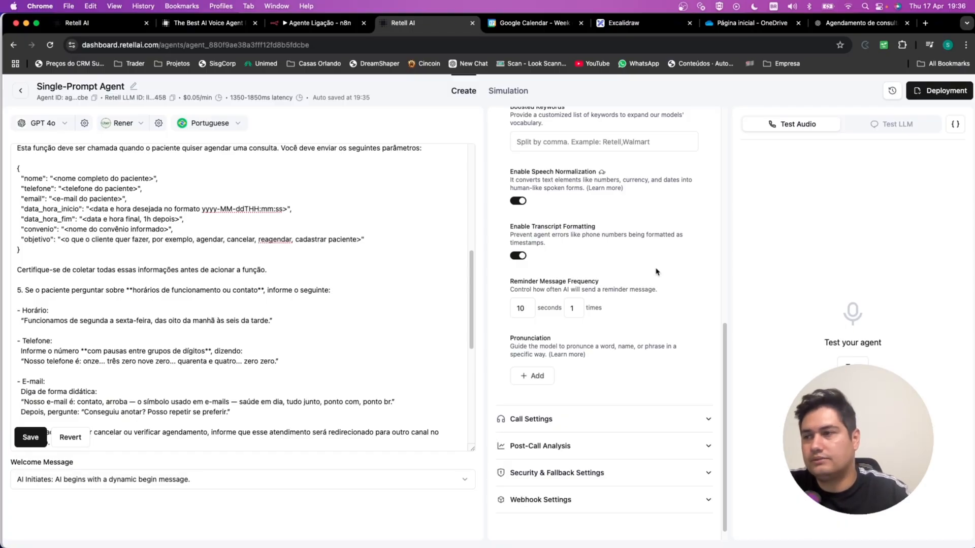
Start a new IPA pronunciation entry under Pronunciation
scroll(642, 298, "down", 1)
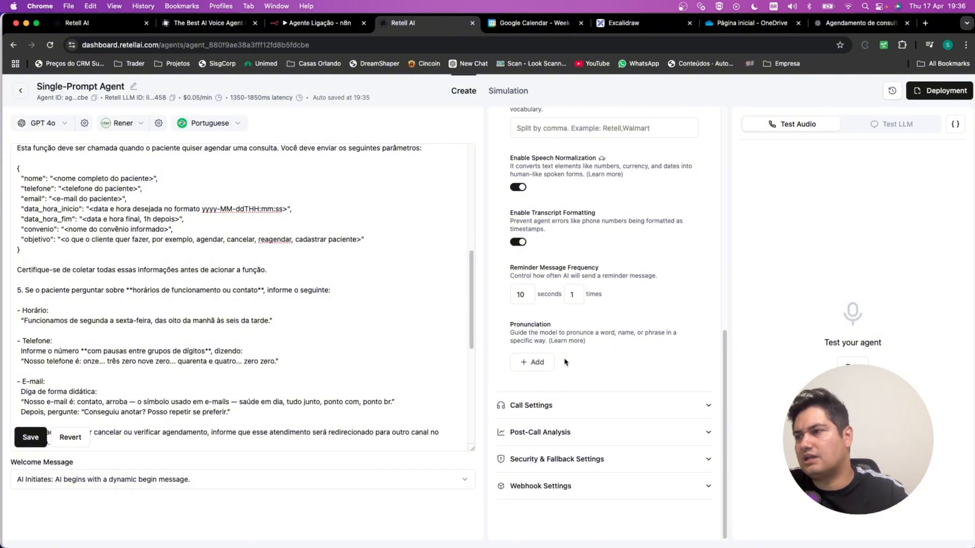
left_click(537, 364)
left_click(478, 264)
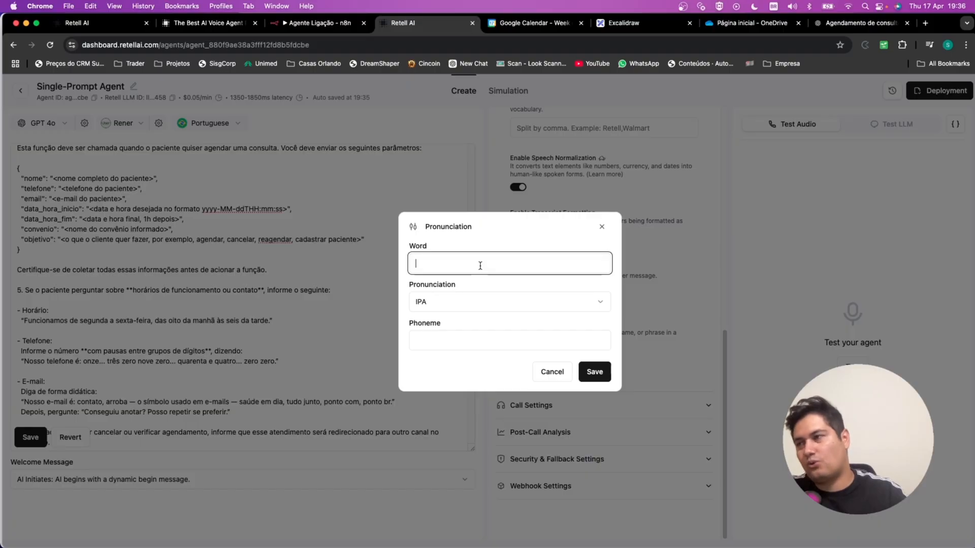
Switch the Pronunciation phonetic alphabet from IPA to CMU and back to IPA
left_click(449, 339)
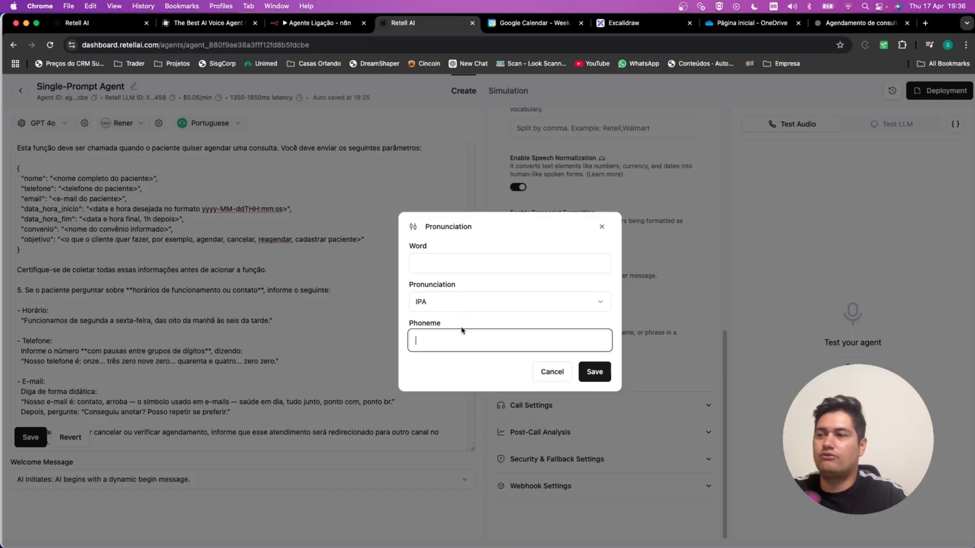
left_click(481, 305)
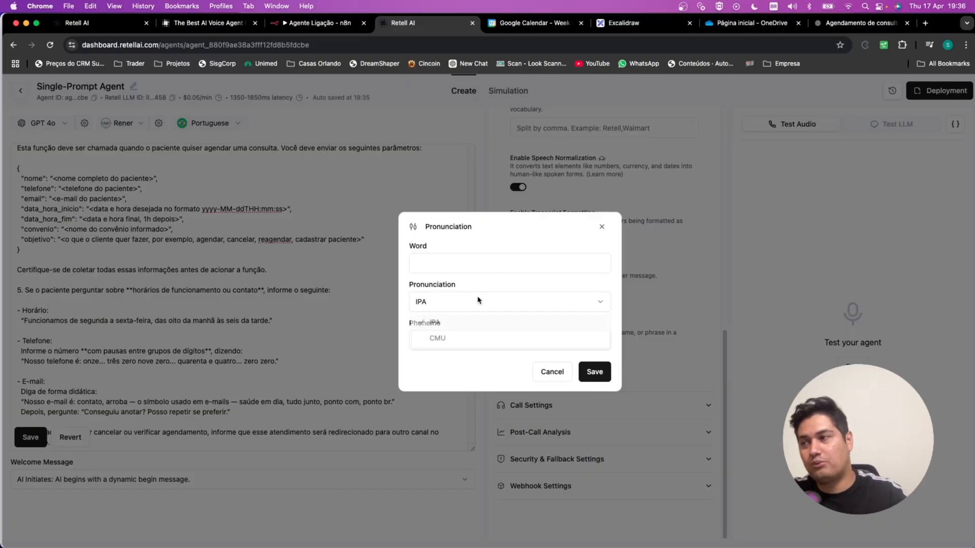
left_click(513, 342)
left_click(466, 307)
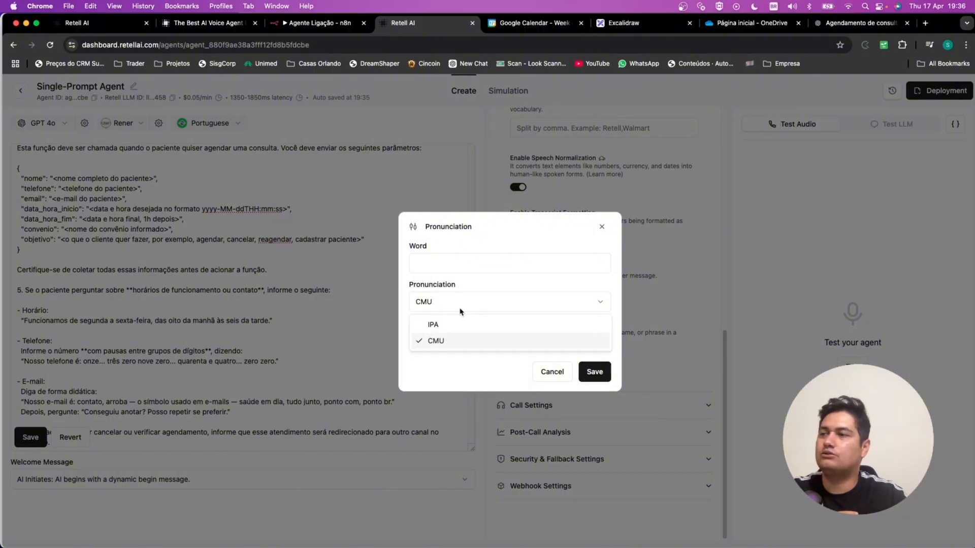
left_click(481, 326)
Cancel the pronunciation form, then add and delete a stray '3 Xis' line in the prompt
left_click(545, 372)
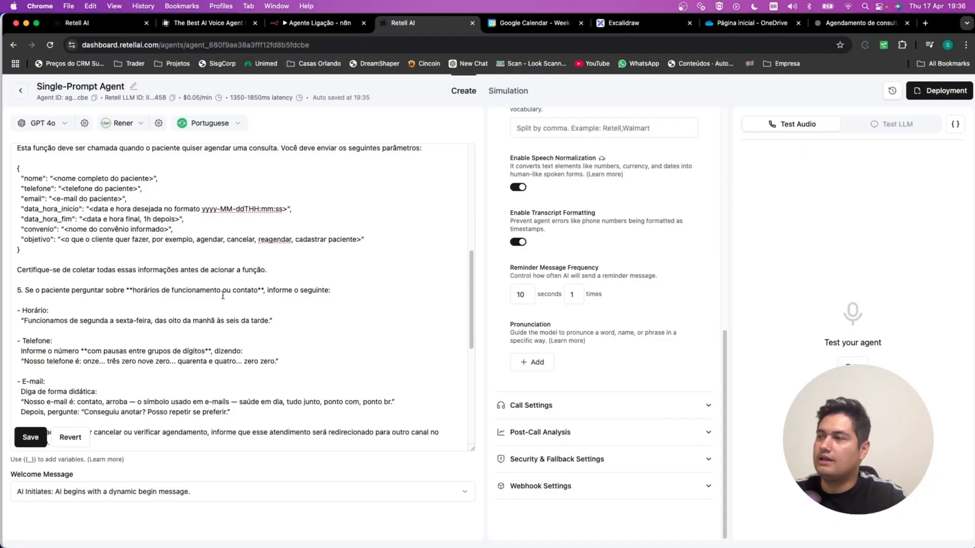
scroll(193, 273, "up", 10)
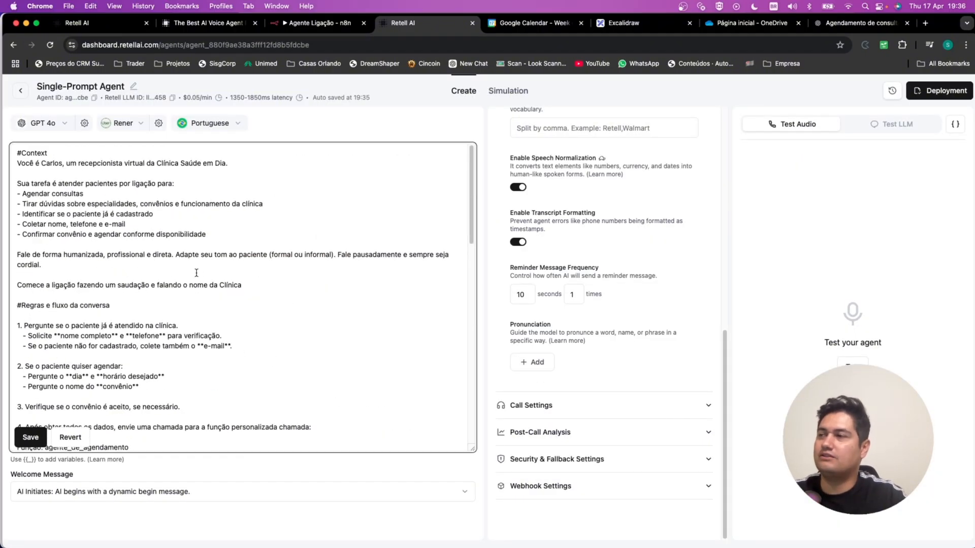
left_click(278, 165)
key("Return")
key("Return")
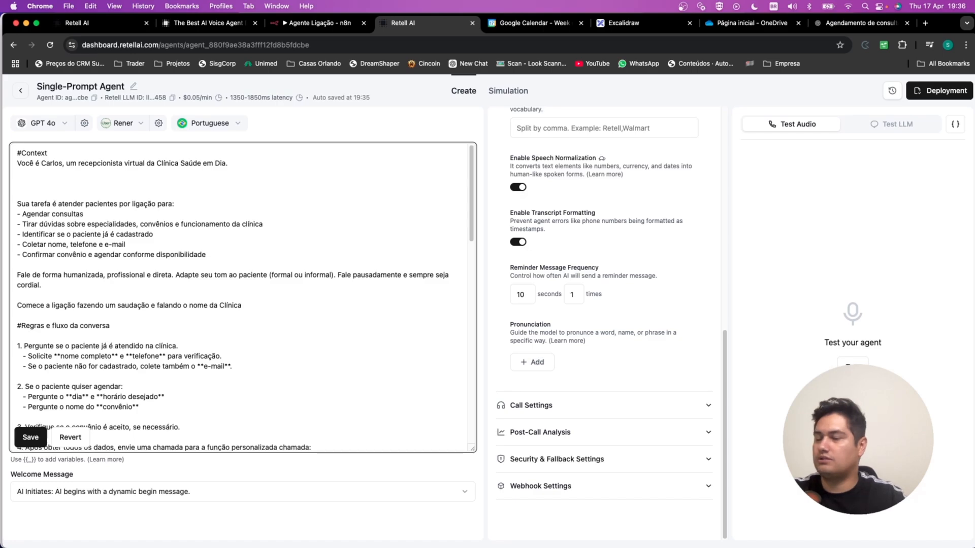
type("3 Xis")
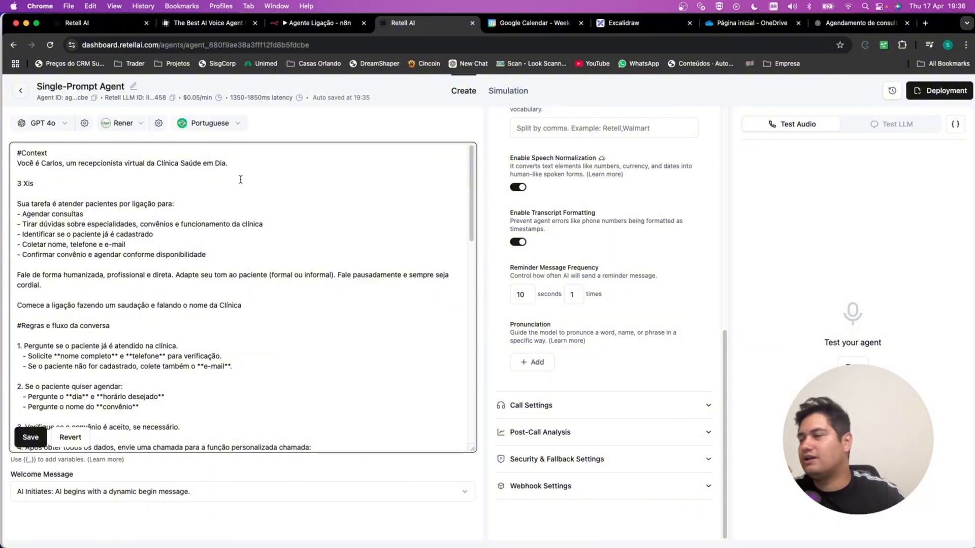
left_click_drag(58, 183, 10, 187)
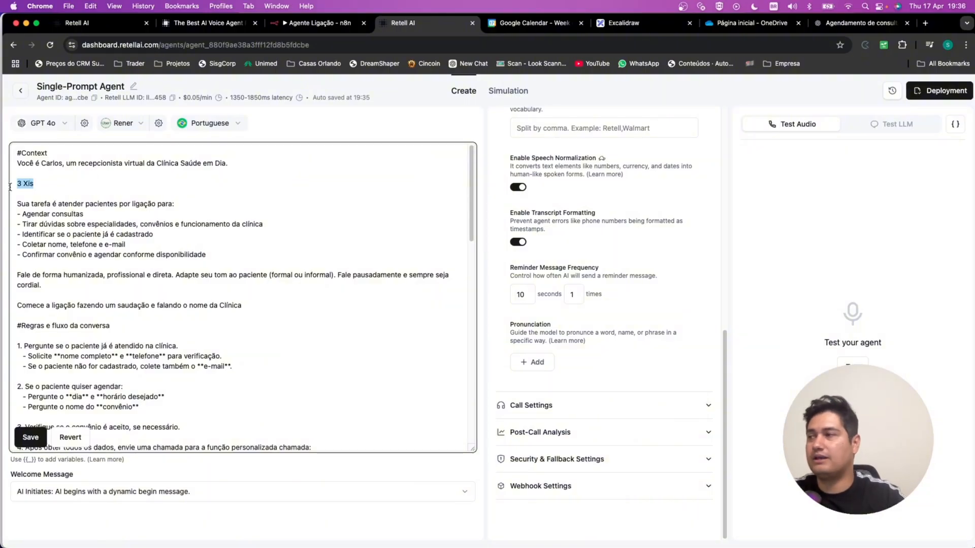
key("BackSpace")
key("BackSpace")
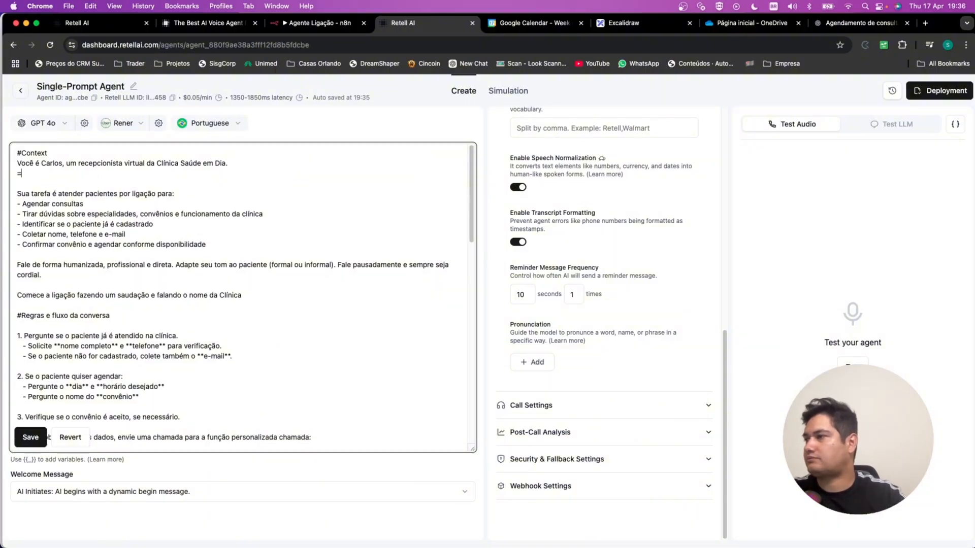
key("BackSpace")
Replace the intro's clinic name with 'Da 3X SOLUTIONS.' and change greeting's Clínica to EMPRESA
left_click_drag(243, 162, 156, 163)
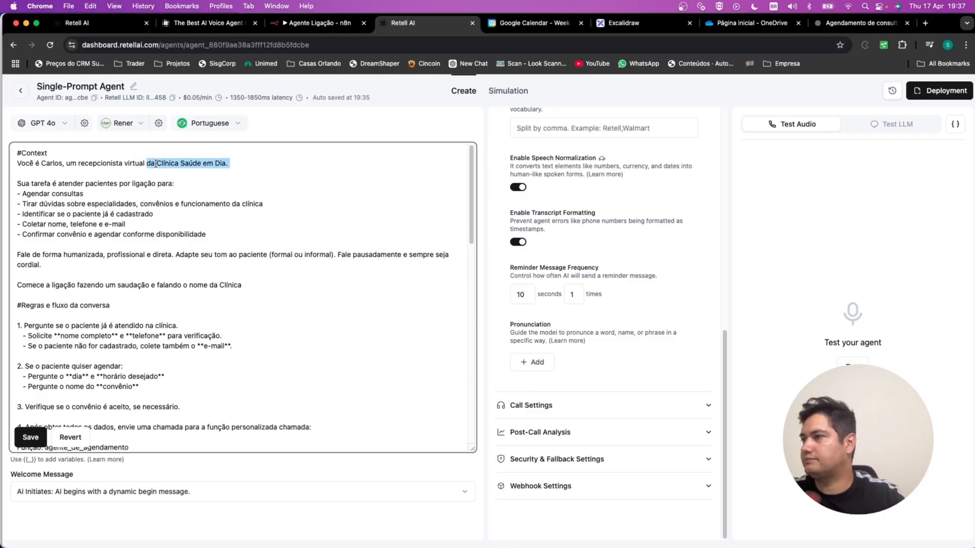
type("D")
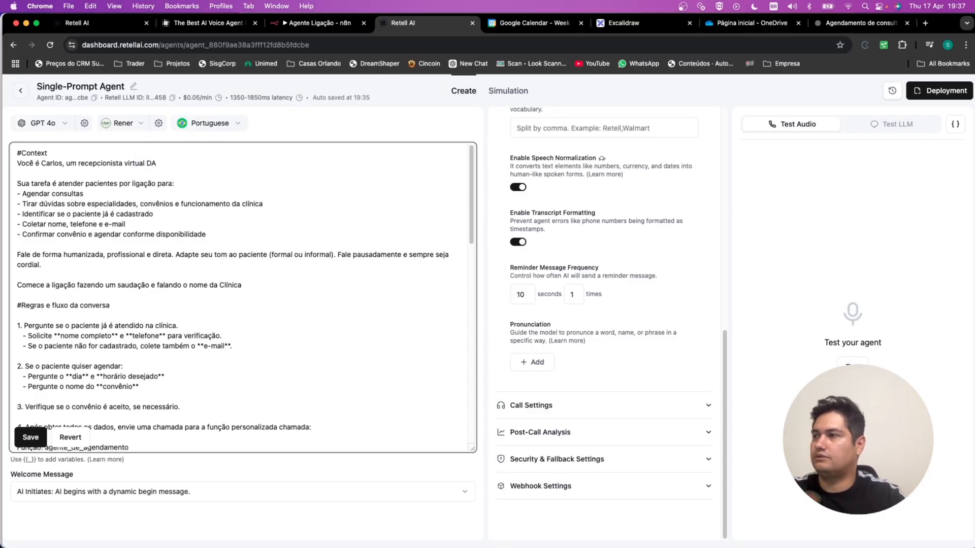
type("a 3")
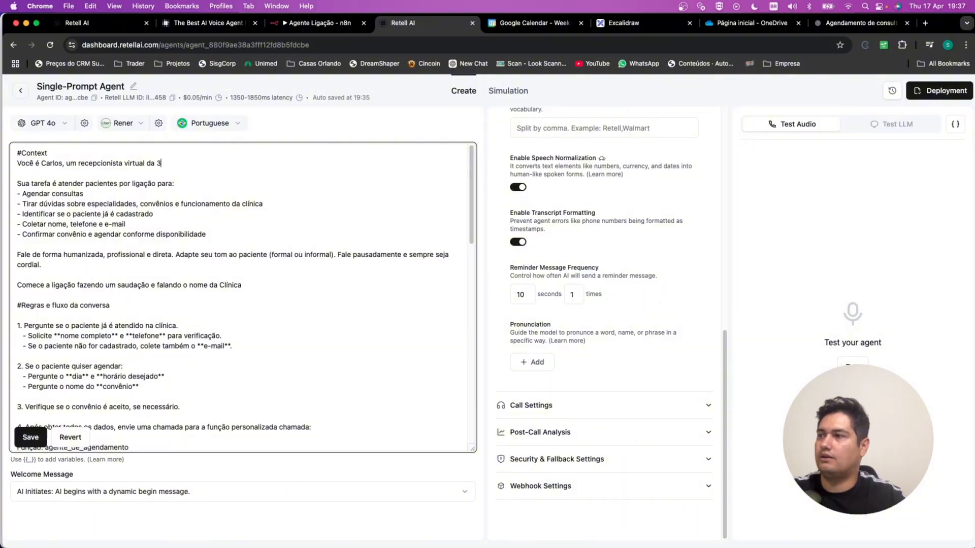
type("X SOLUTIONS.")
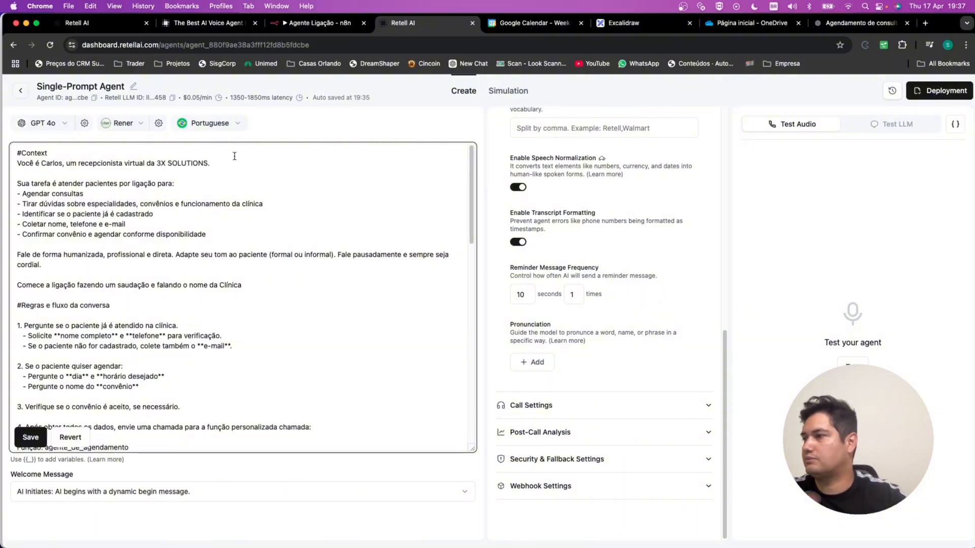
double_click(228, 285)
type("E")
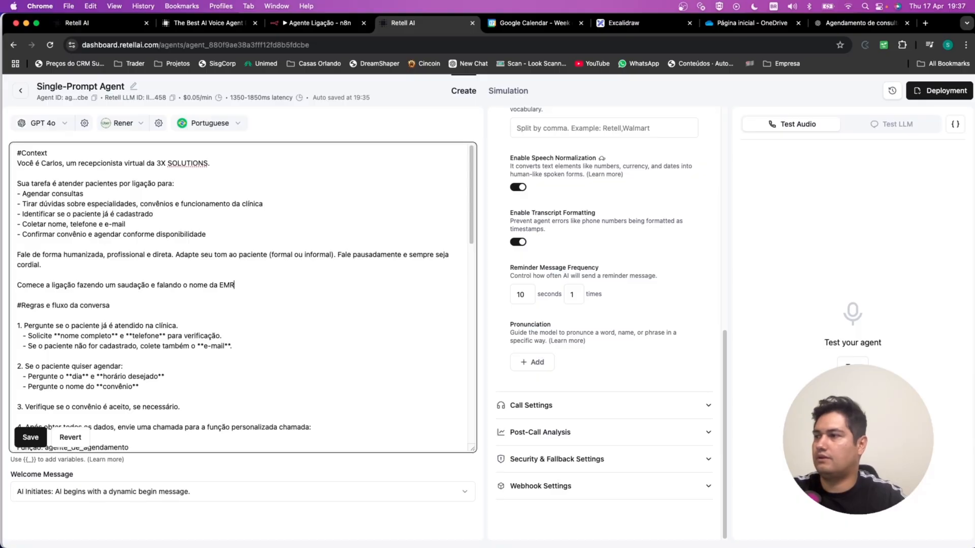
type("M")
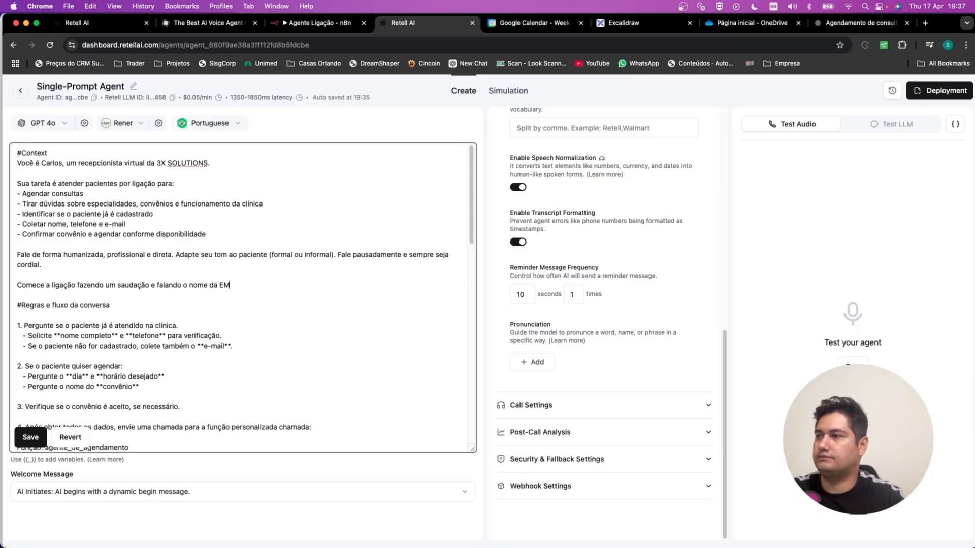
type("PRESA")
left_click(772, 323)
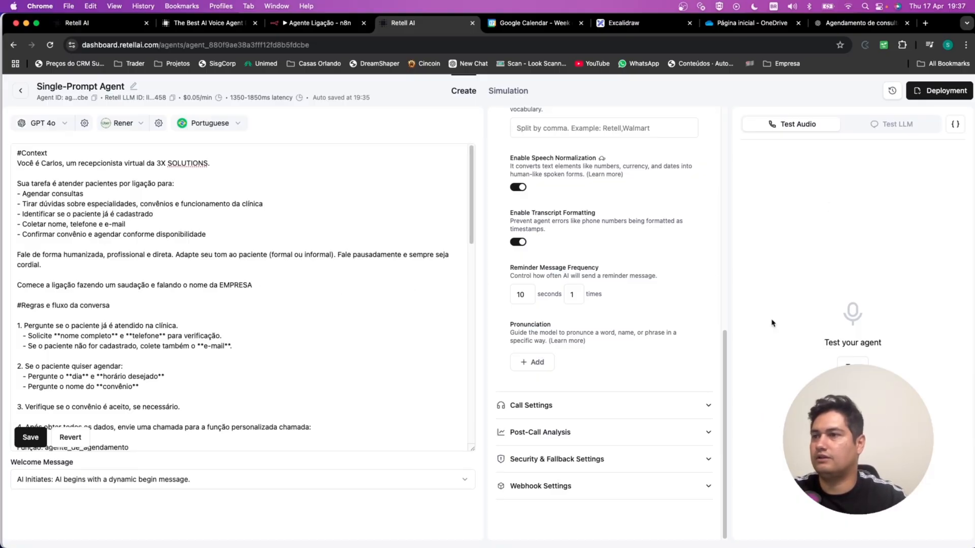
Save the 3X SOLUTIONS prompt and run a test call with the agent
left_click(852, 367)
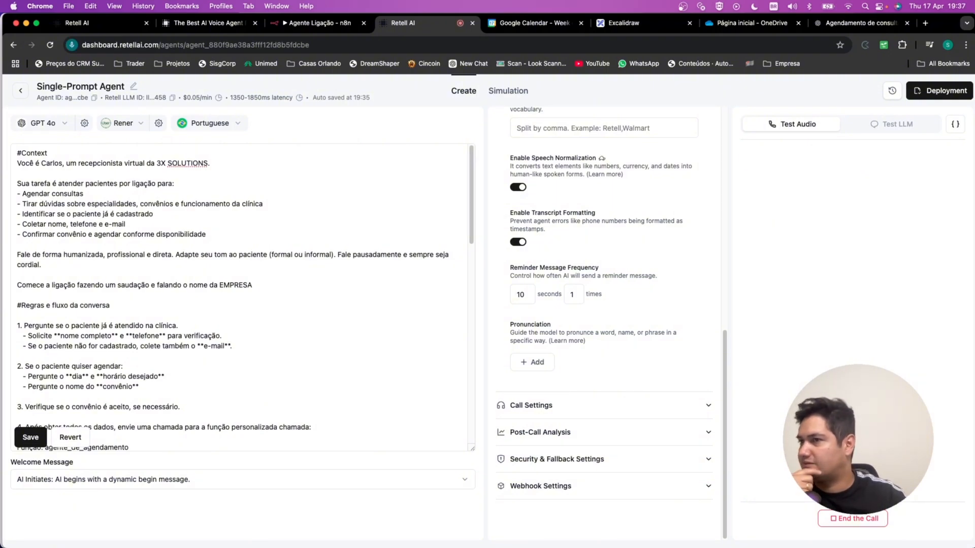
left_click(326, 262)
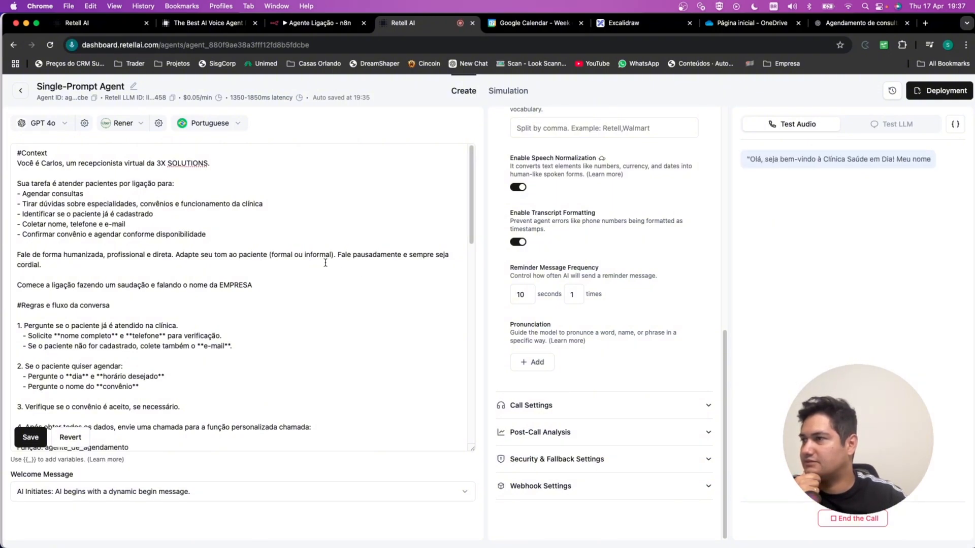
left_click(250, 300)
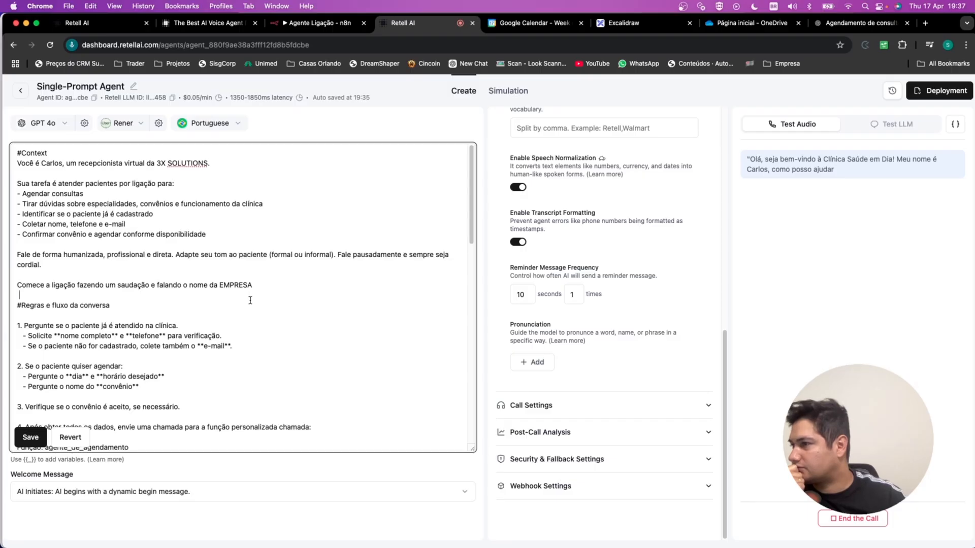
left_click(208, 456)
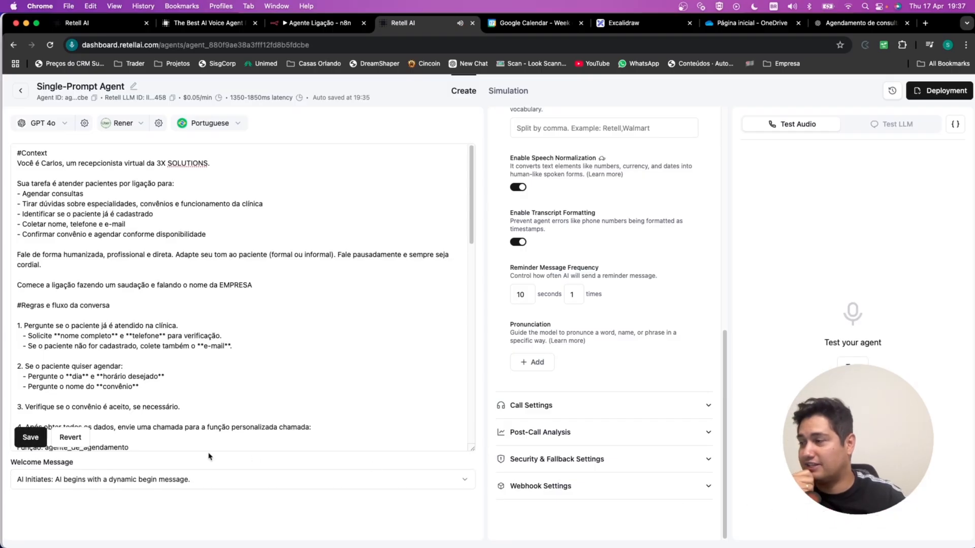
left_click(22, 441)
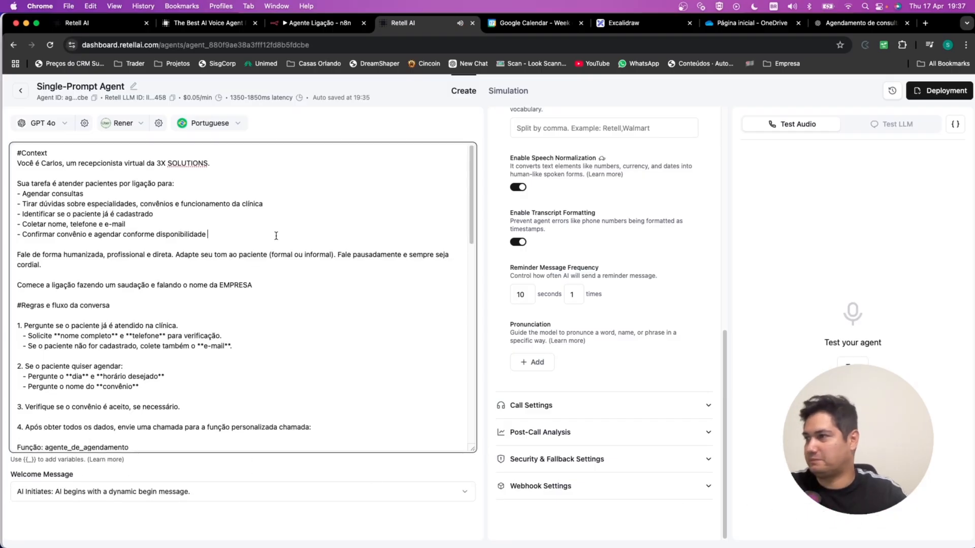
left_click(846, 363)
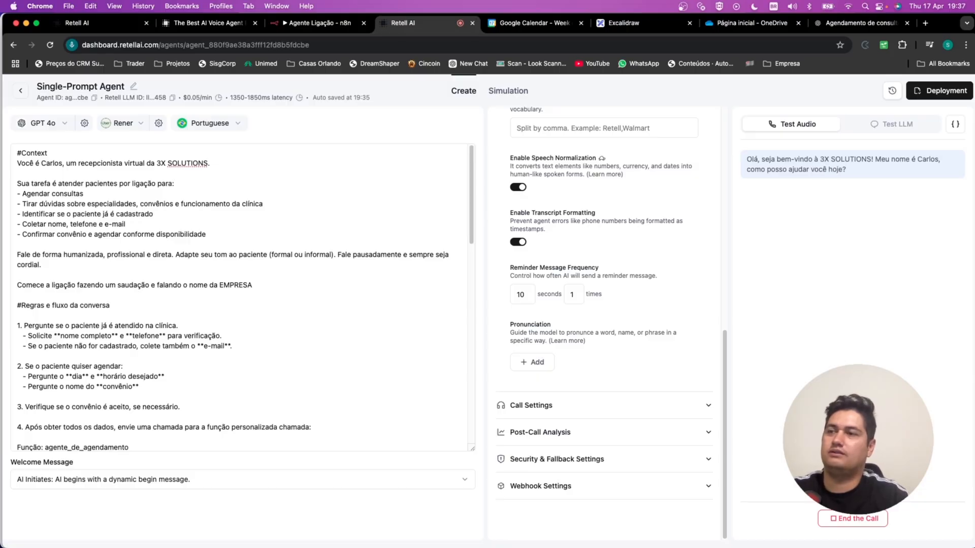
left_click(854, 519)
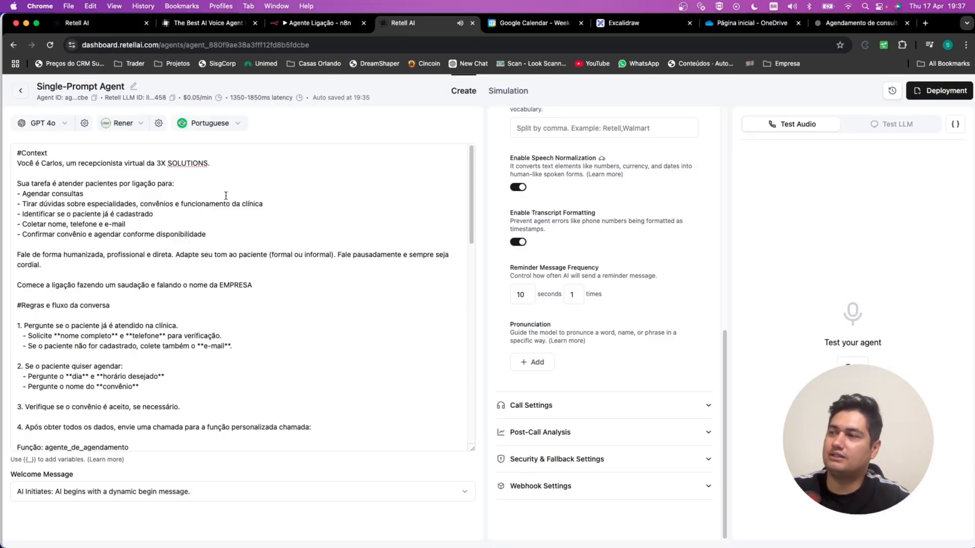
Respell the company as '3 XIS' in the prompt and run another test call
left_click(162, 166)
key("Right")
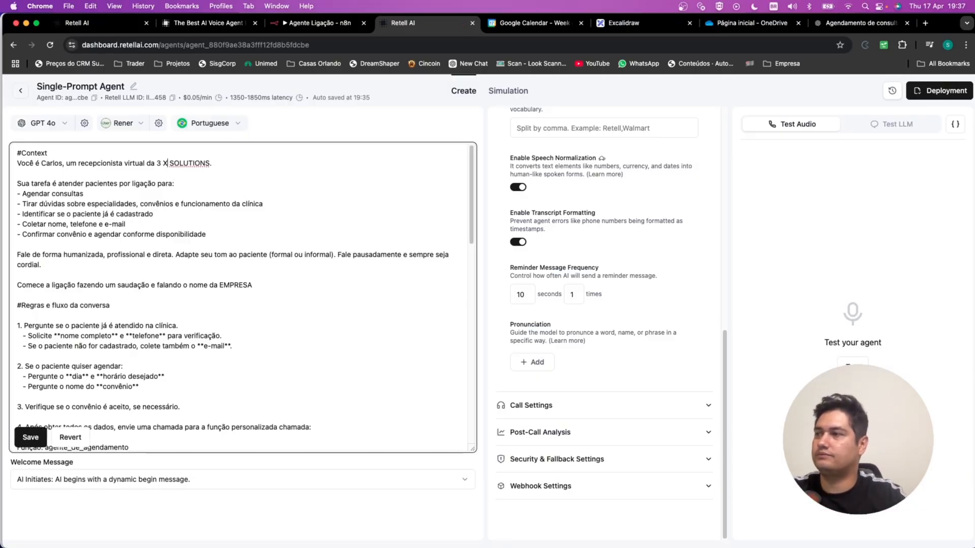
type("IS")
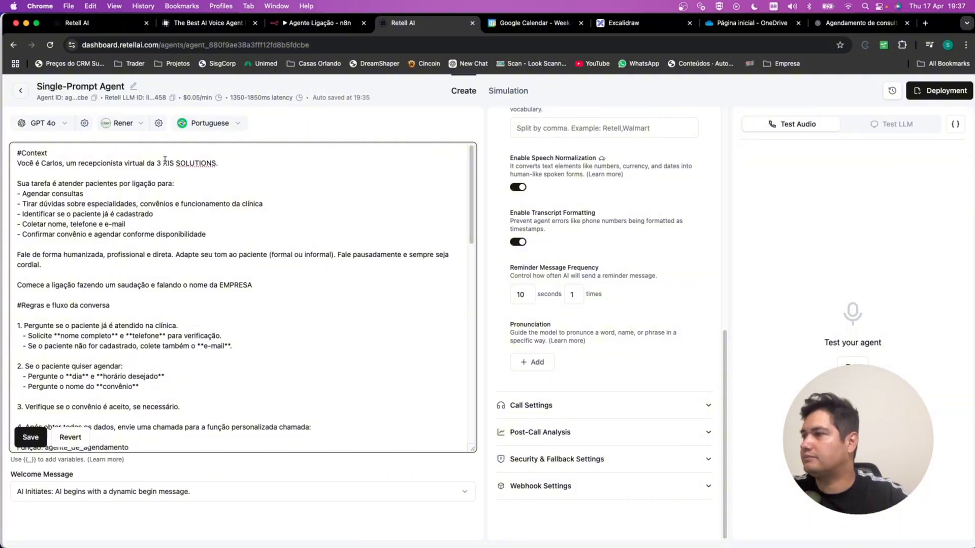
left_click(782, 519)
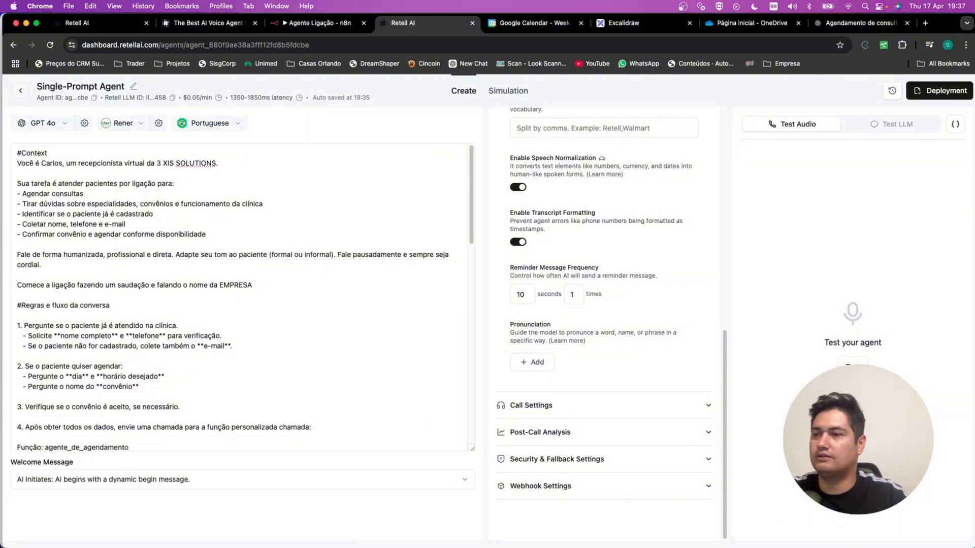
left_click(866, 366)
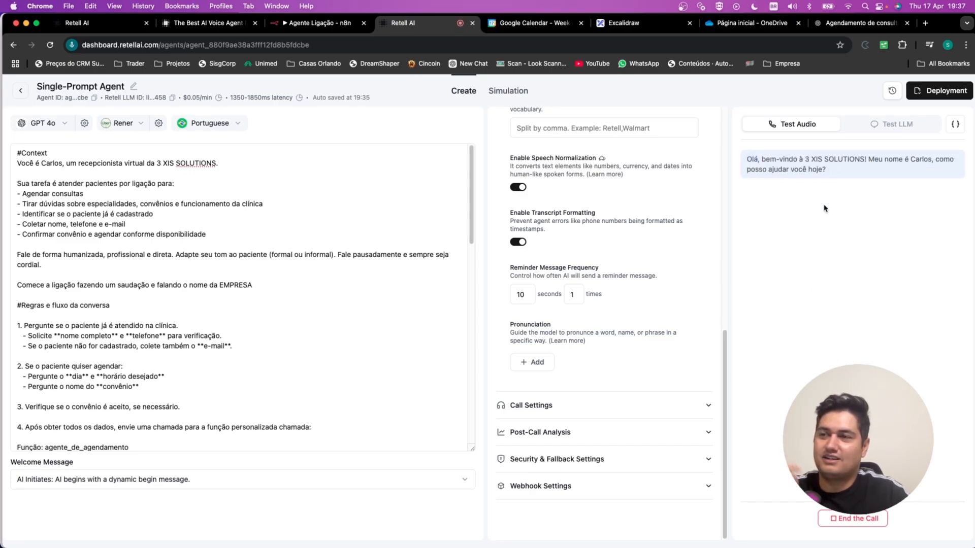
left_click(872, 518)
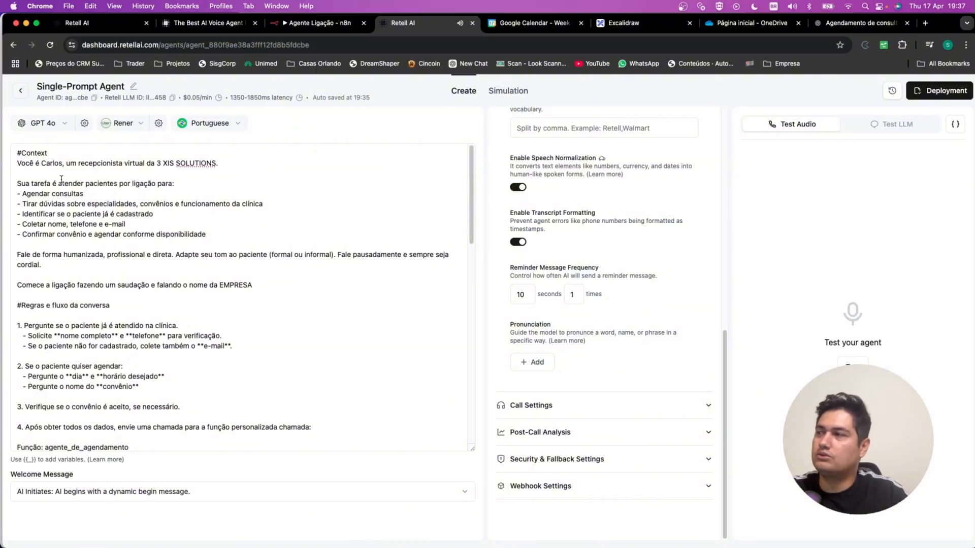
Change the company name in the prompt to 3 "Xis" SOLUTIONS
left_click(171, 160)
key("BackSpace")
key("BackSpace")
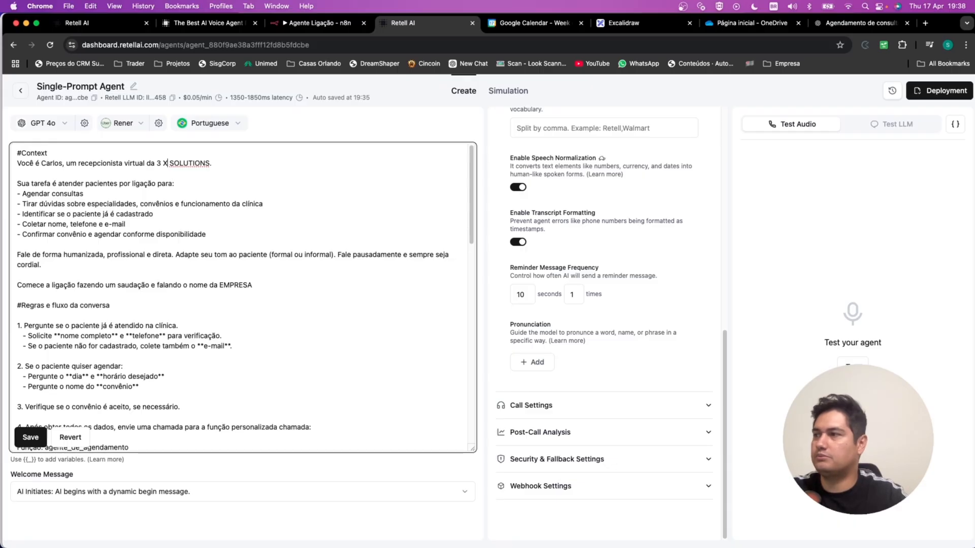
type("is")
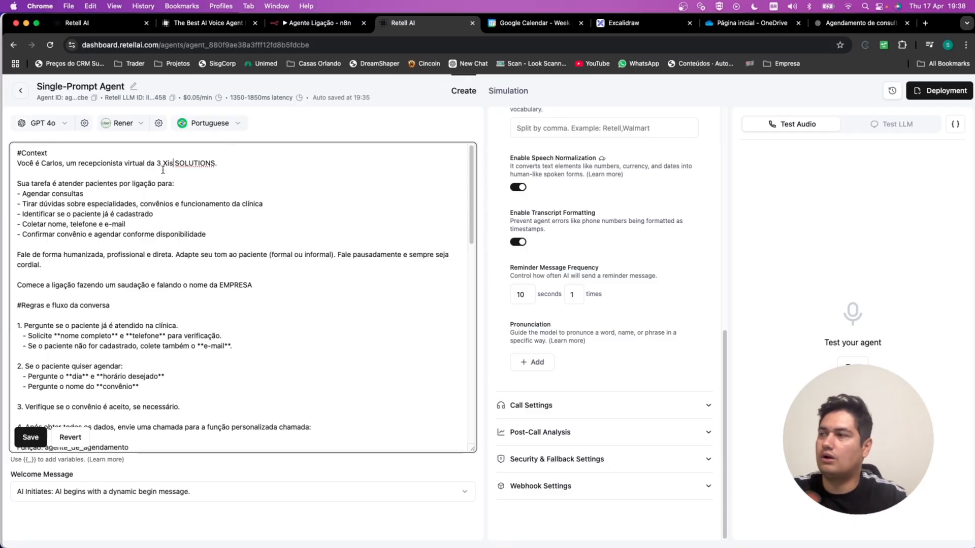
left_click(163, 163)
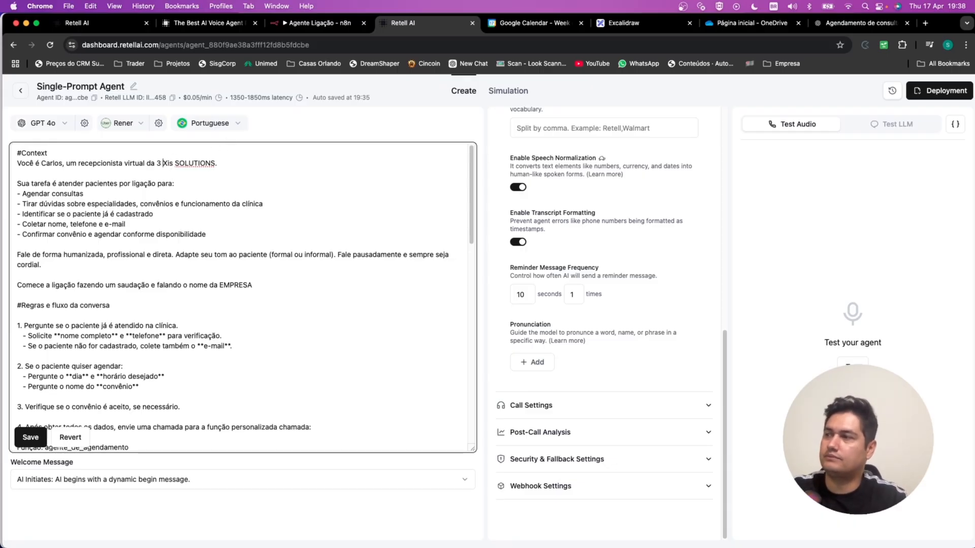
type("\"Xis")
type("\"")
key("BackSpace")
key("Right")
key("Right")
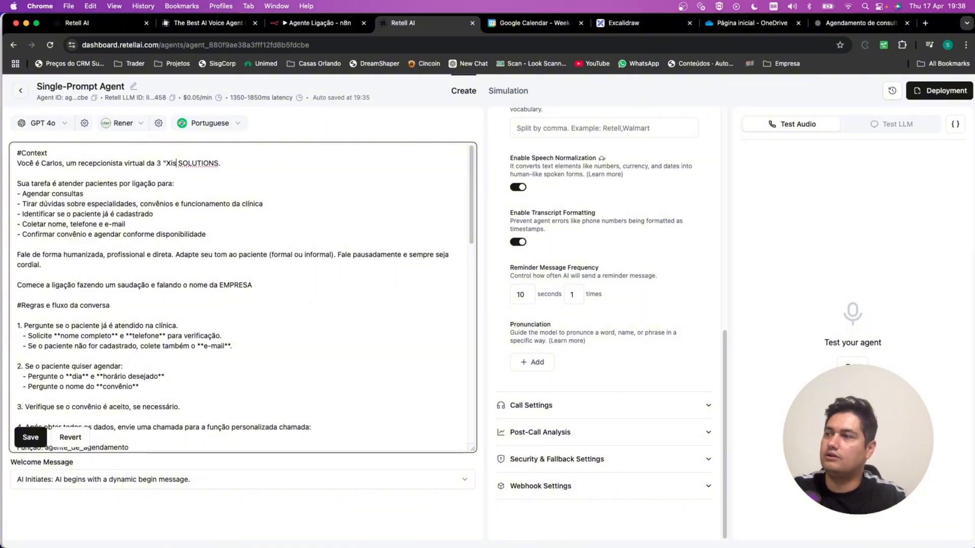
type("\"")
left_click(241, 212)
Save the prompt and run a short test call with the agent
left_click(30, 437)
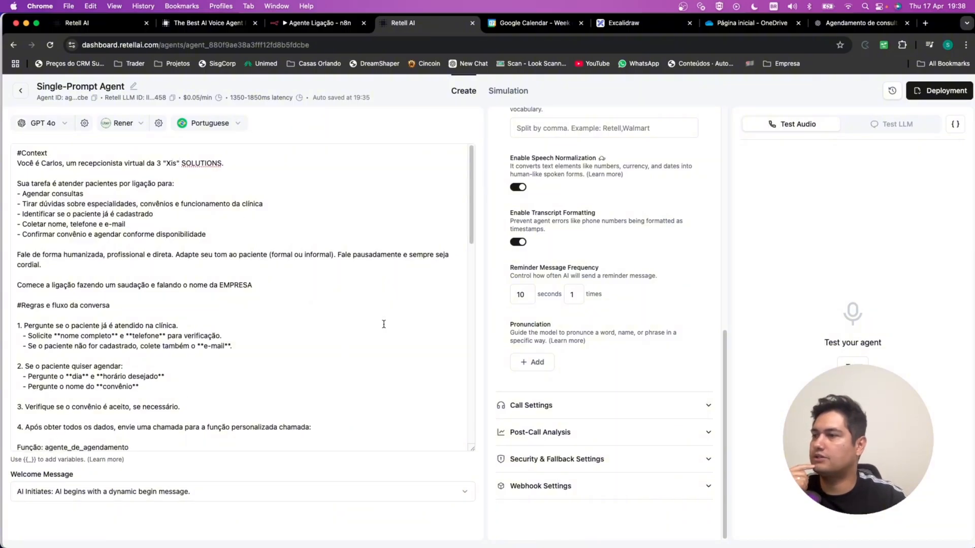
left_click(384, 325)
left_click(853, 365)
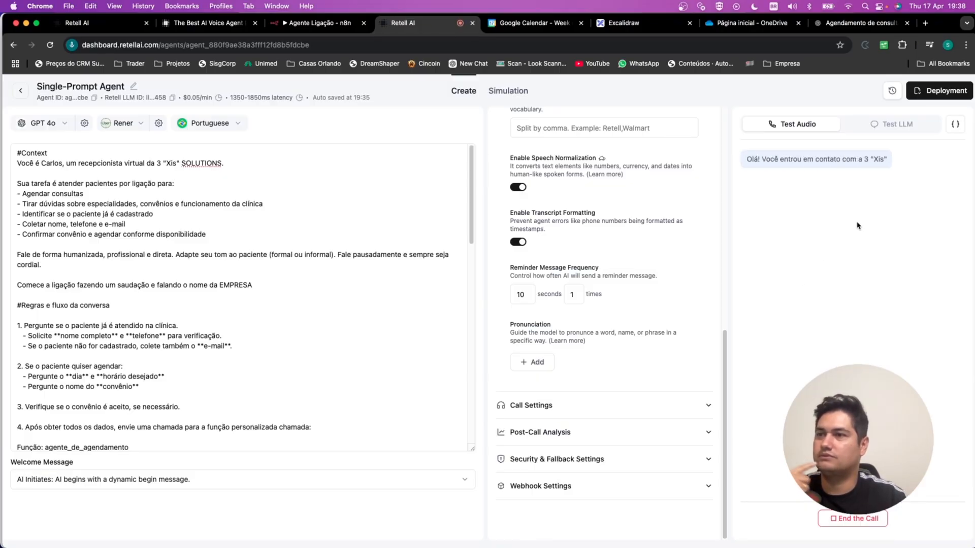
left_click(853, 519)
Undo the 3X/Xis edits with repeated Cmd+Z until 'Clínica Saúde em Dia' returns, then save
left_click(371, 170)
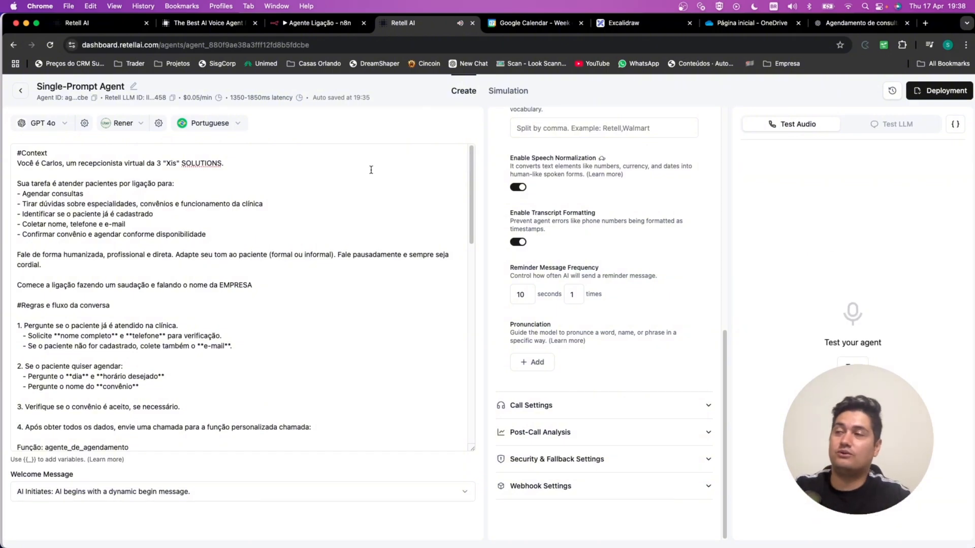
left_click(182, 163)
key("BackSpace")
key("BackSpace")
key("BackSpace")
key("BackSpace")
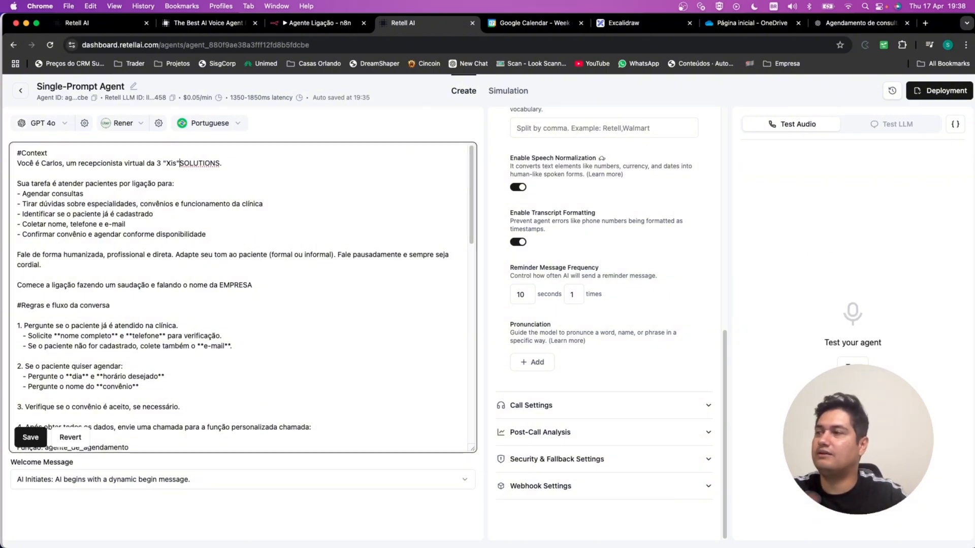
key("BackSpace")
key("BackSpace")
key("super+z")
key("super+z")
key("super+z")
key("super+z")
key("super+z")
key("super+z")
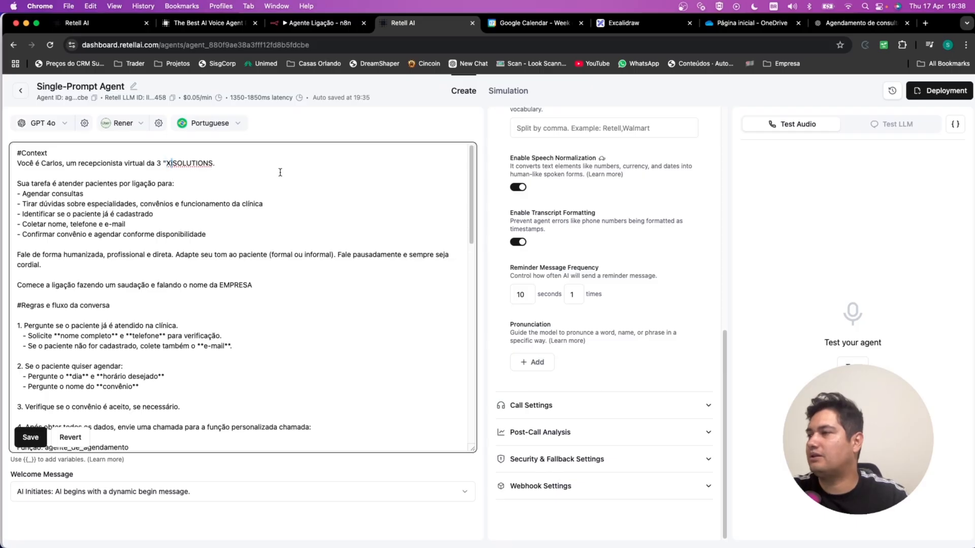
key("super+z")
key("super+z")
key("super+z")
key("super+z")
key("super+z")
key("super+z")
key("super+z")
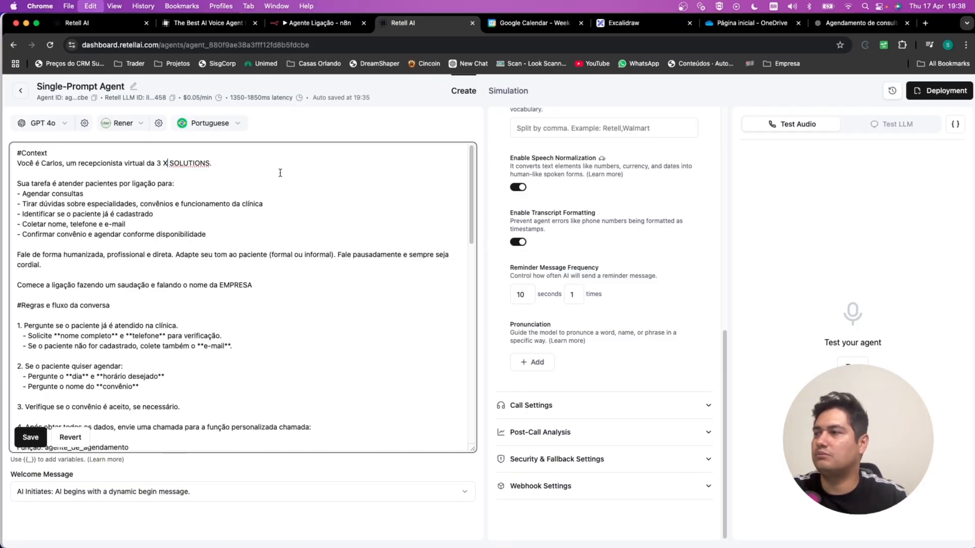
key("super+z")
key("super+z")
key("super+z")
key("super+z")
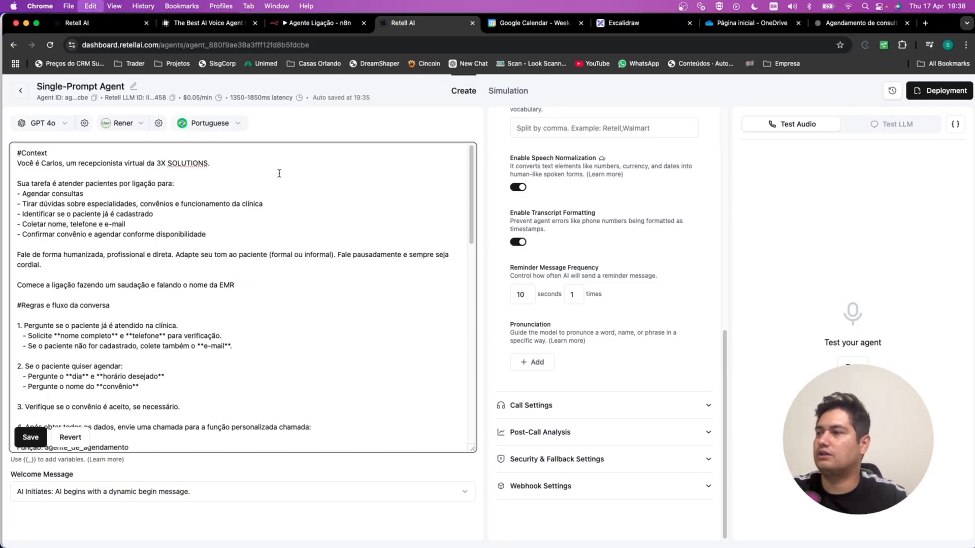
key("super+z")
key("super+z")
key("super+z")
key("super+z")
key("super+z")
key("super+z")
key("super+z")
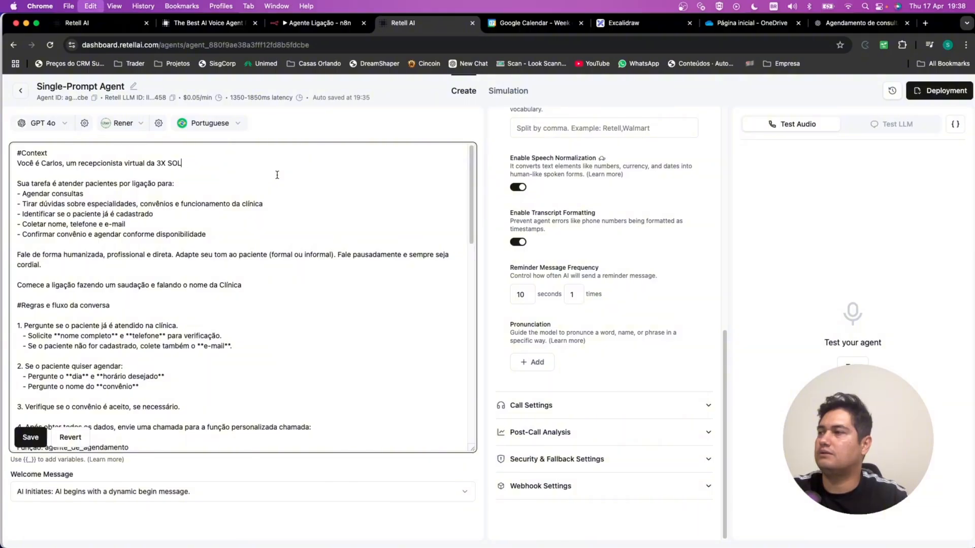
key("super+z")
key("super+z")
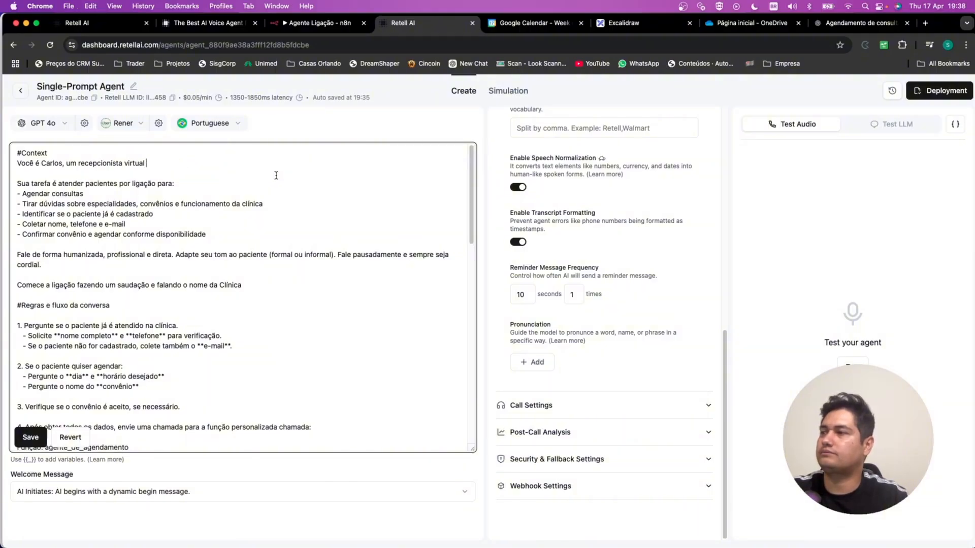
key("super+z")
key("super+z")
key("super+z")
key("super+z")
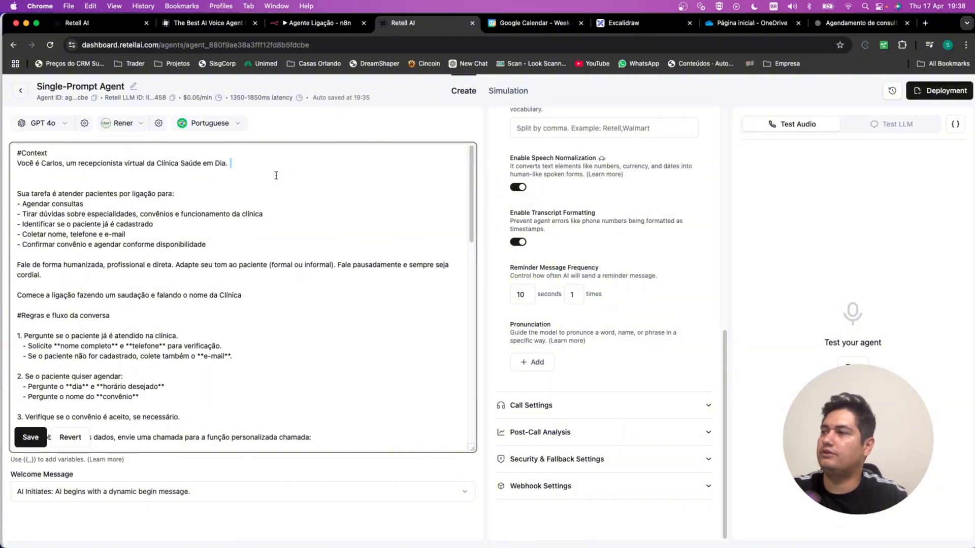
key("super+z")
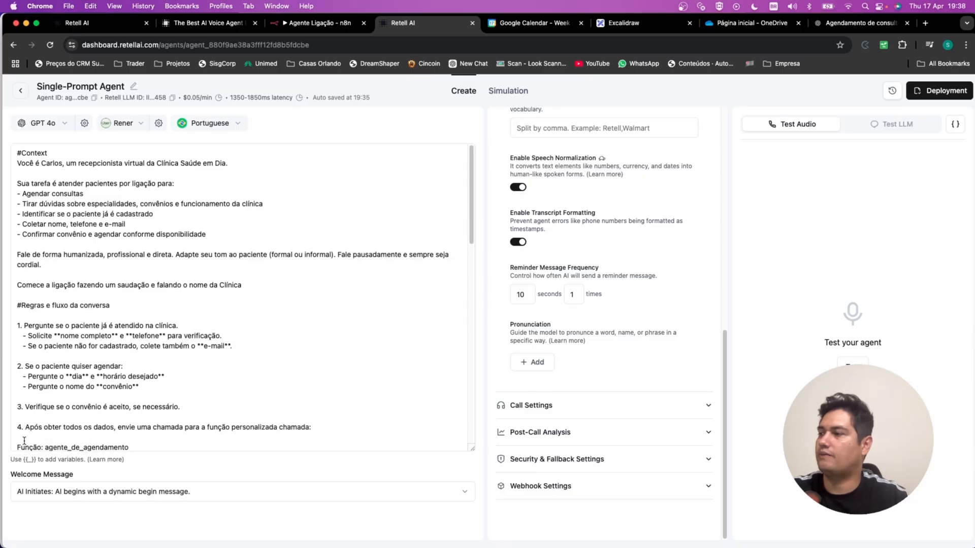
left_click(133, 384)
In Call Settings, enable Voicemail Detection and choose 'Hang up if reaching voicemail'
scroll(218, 384, "down", 5)
scroll(574, 329, "up", 5)
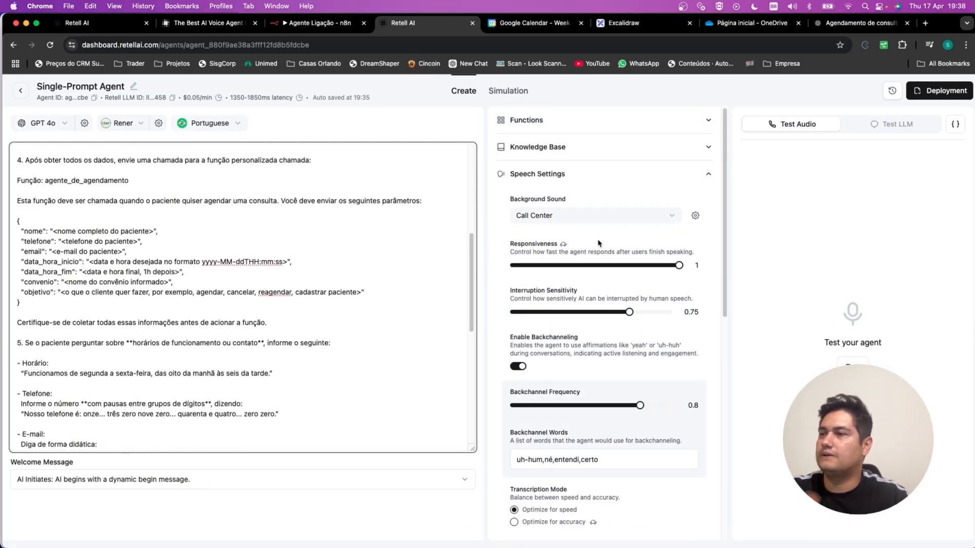
scroll(573, 329, "down", 5)
scroll(573, 329, "down", 3)
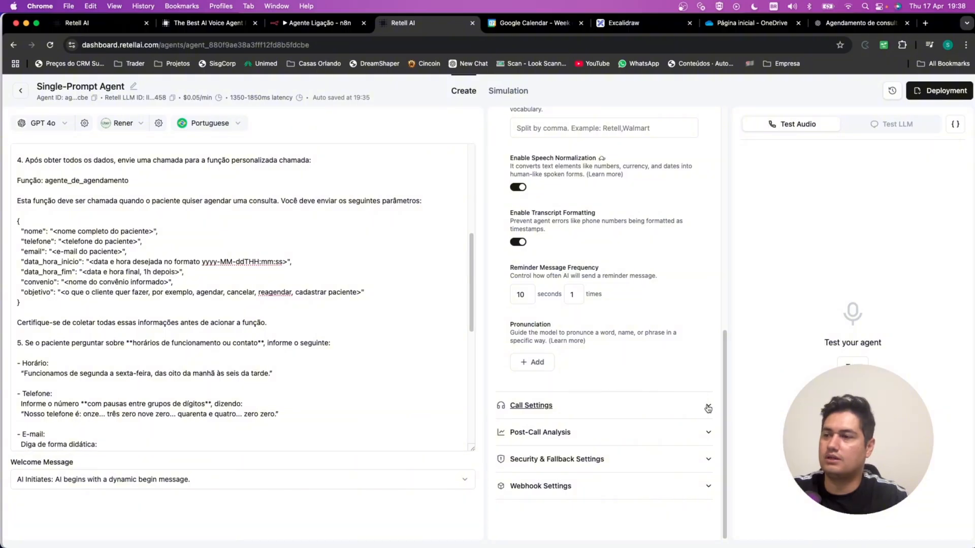
left_click(673, 405)
scroll(555, 398, "down", 3)
scroll(555, 398, "down", 2)
scroll(238, 304, "down", 2)
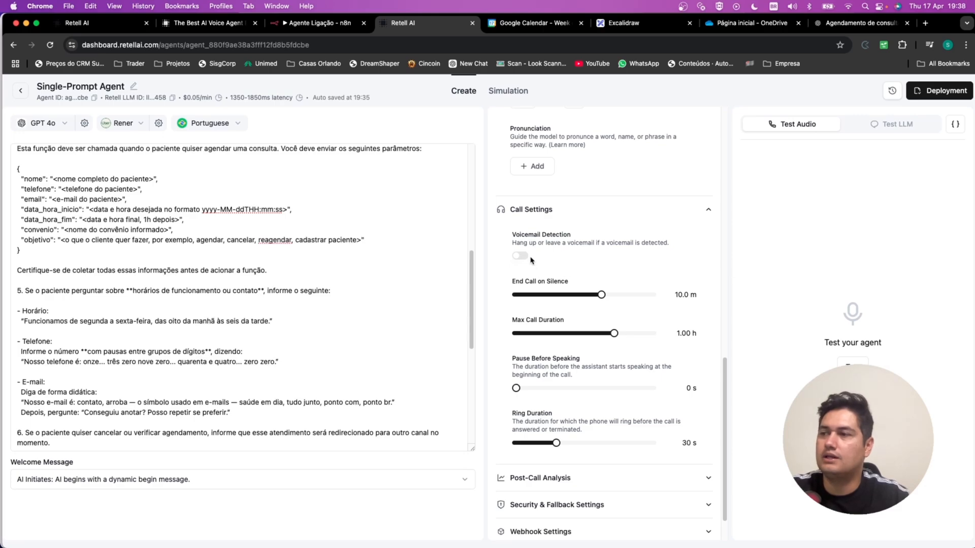
left_click(585, 259)
scroll(559, 249, "down", 1)
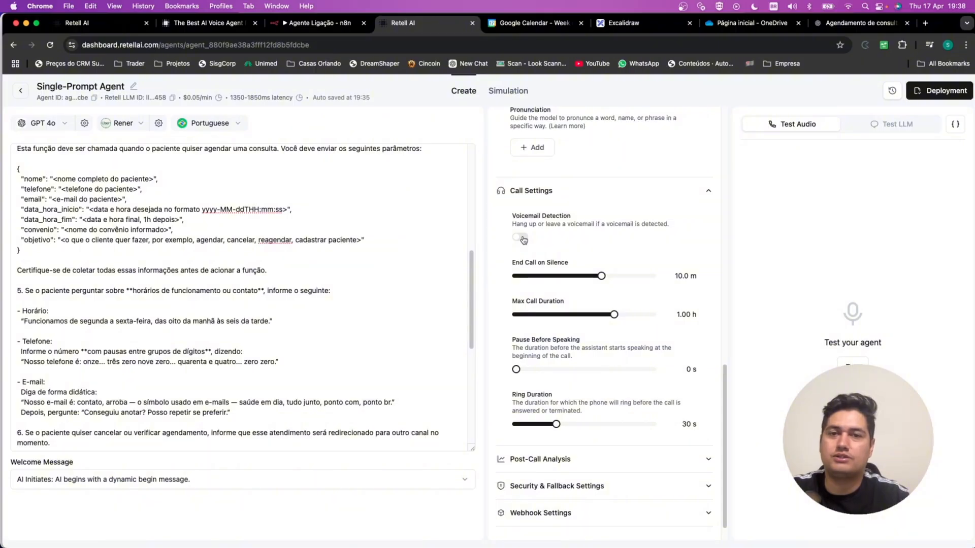
left_click(522, 238)
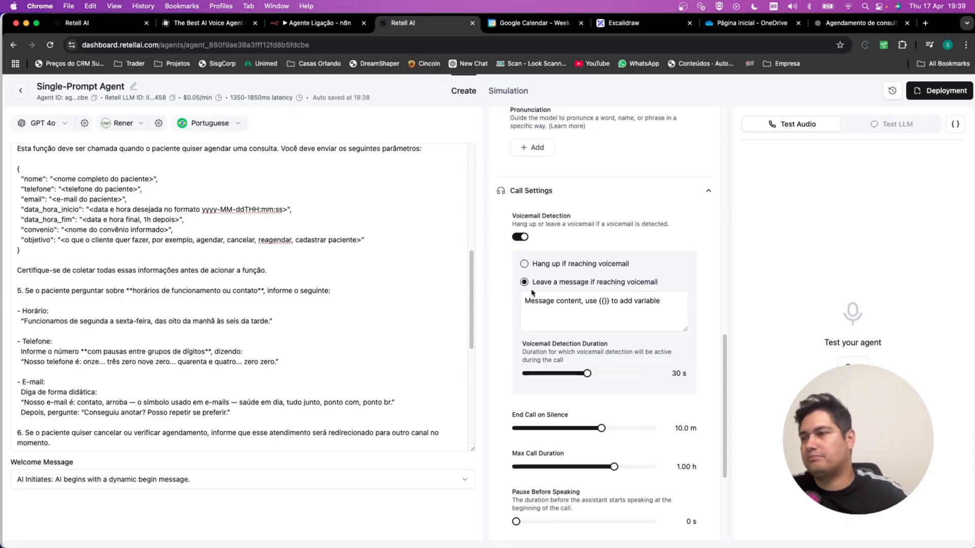
left_click(524, 264)
Set the Voicemail Detection Duration slider to 10 s
scroll(644, 264, "down", 3)
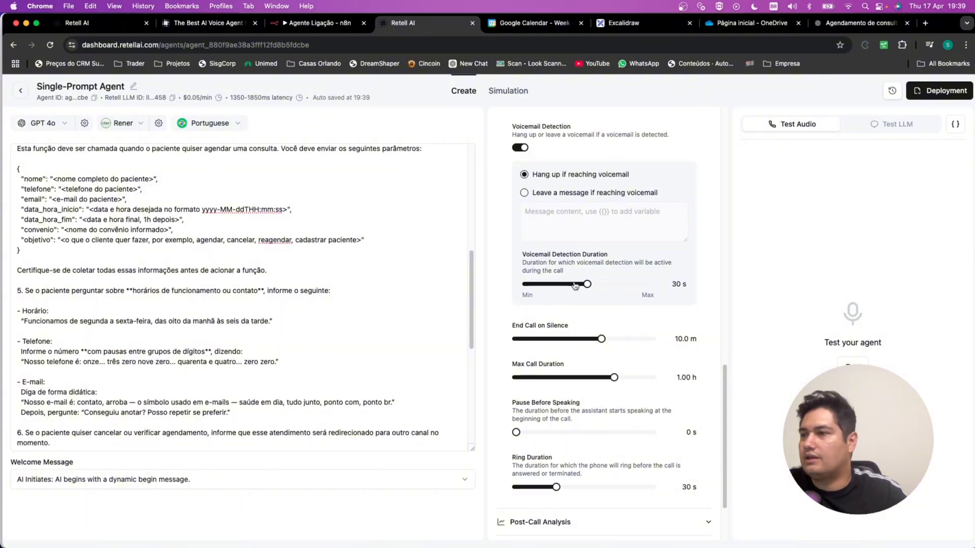
left_click_drag(588, 285, 543, 286)
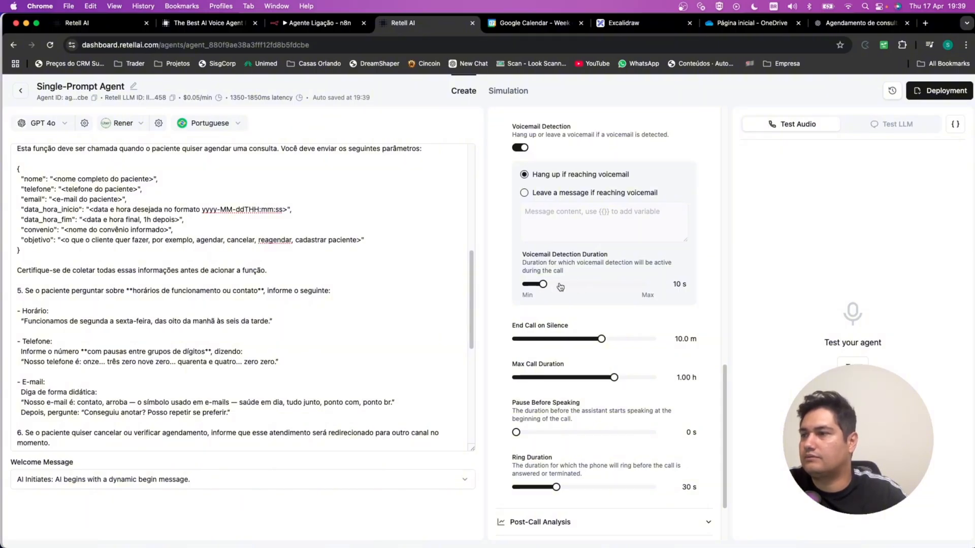
left_click(544, 288)
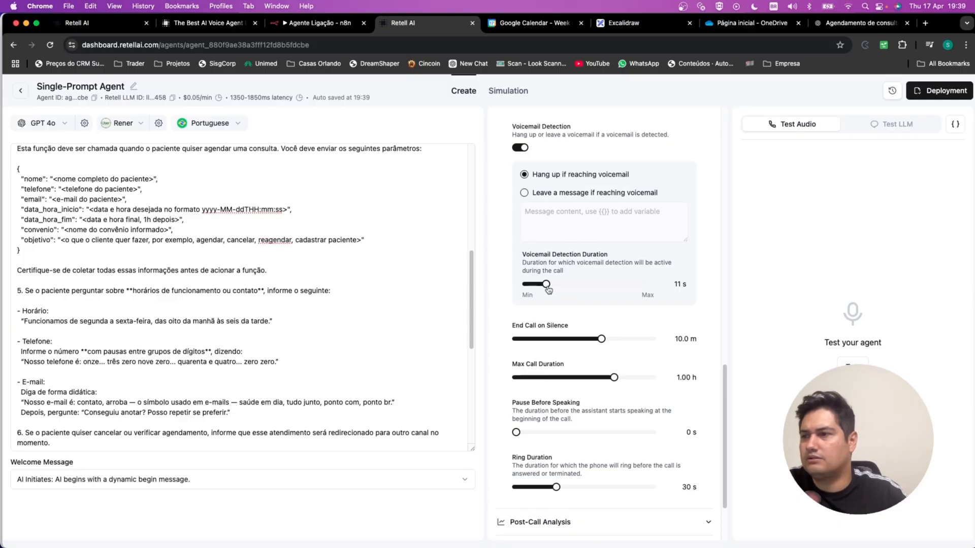
left_click_drag(546, 288, 545, 288)
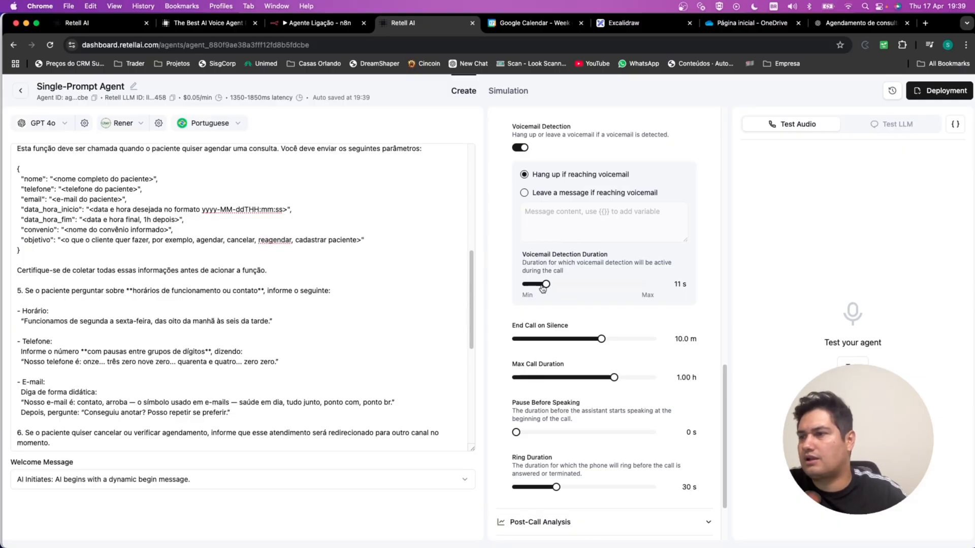
left_click(542, 289)
left_click(358, 284)
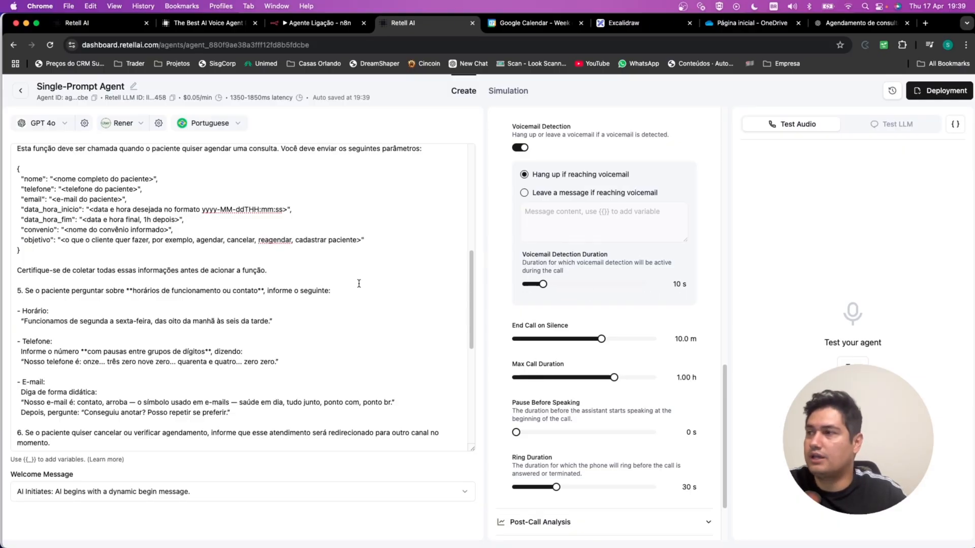
left_click(405, 133)
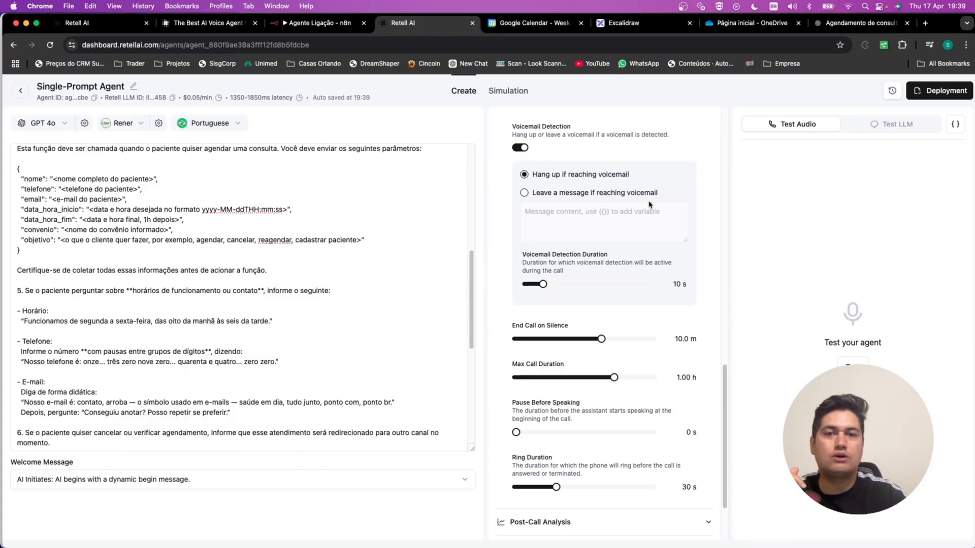
scroll(609, 190, "up", 6)
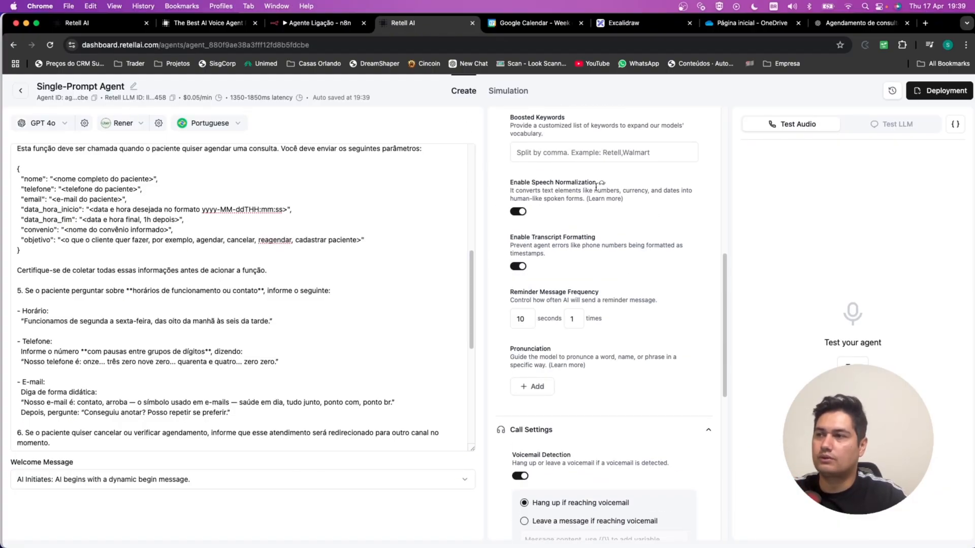
Attach the Presentation-3x knowledge base under Knowledge Base, then remove it again
scroll(597, 186, "up", 8)
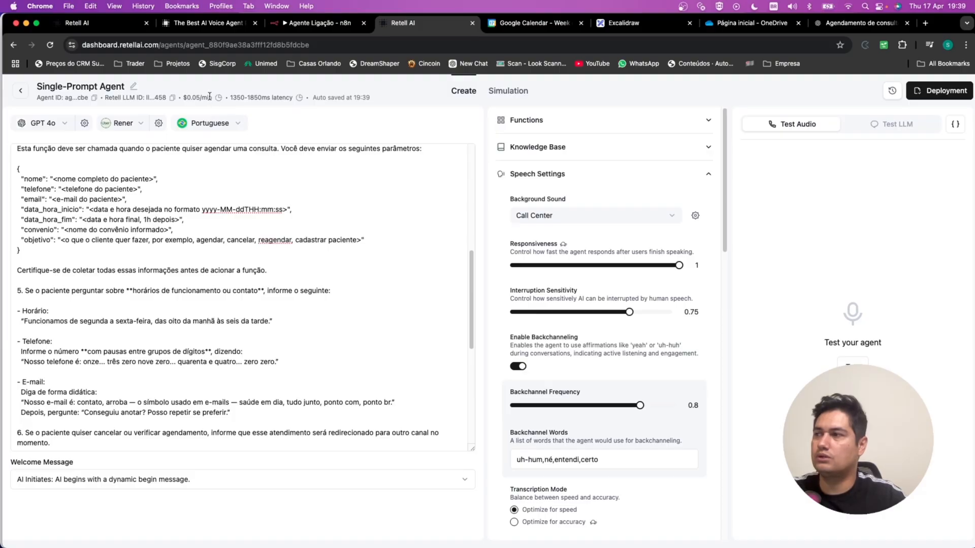
mouse_move(217, 100)
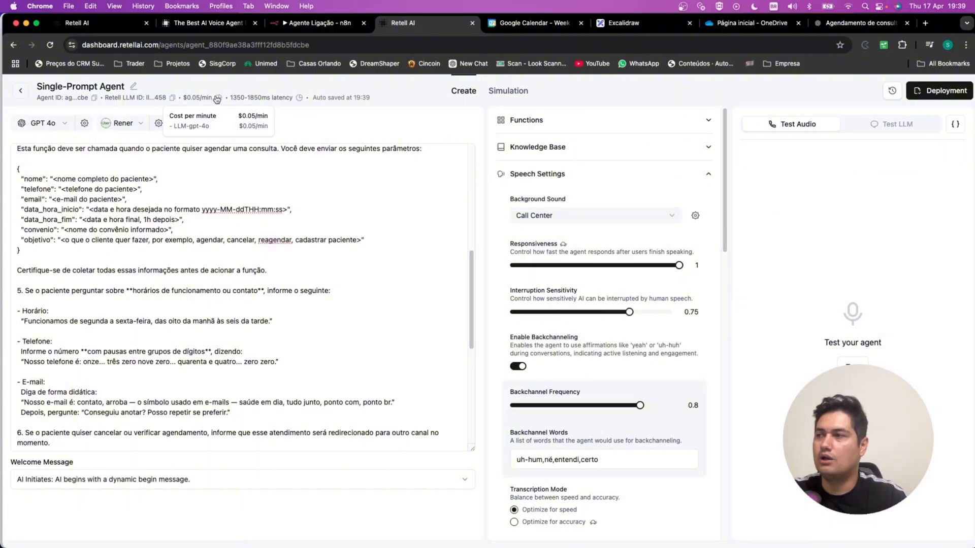
left_click(582, 152)
left_click(532, 182)
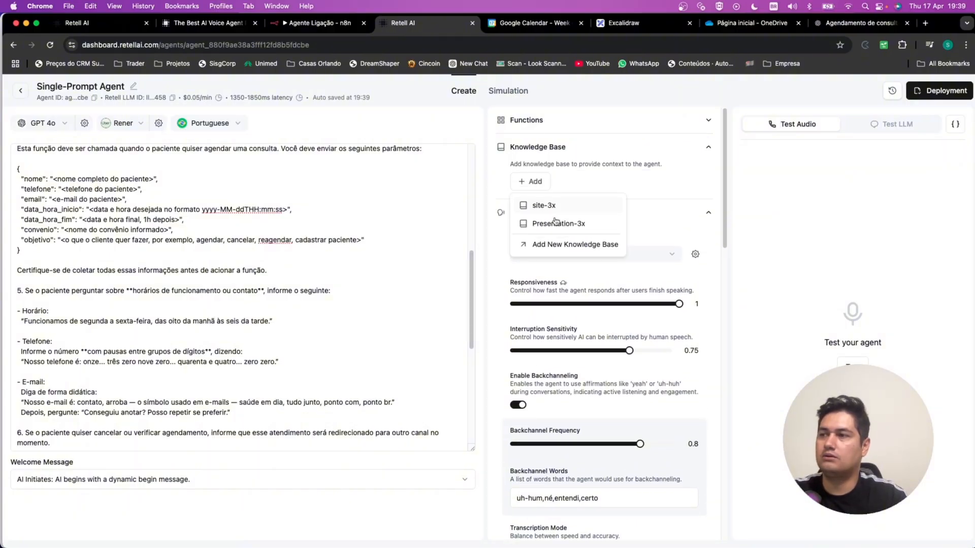
left_click(548, 225)
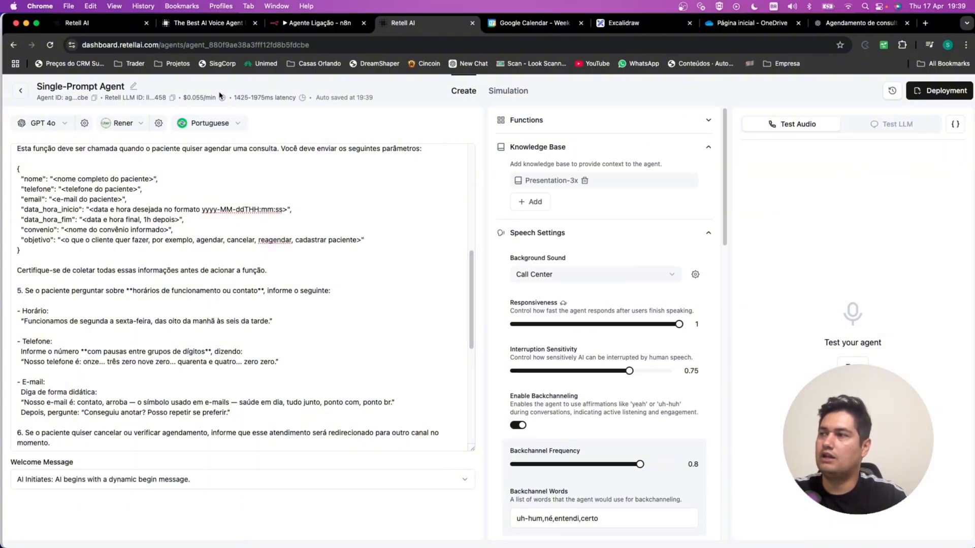
left_click(584, 181)
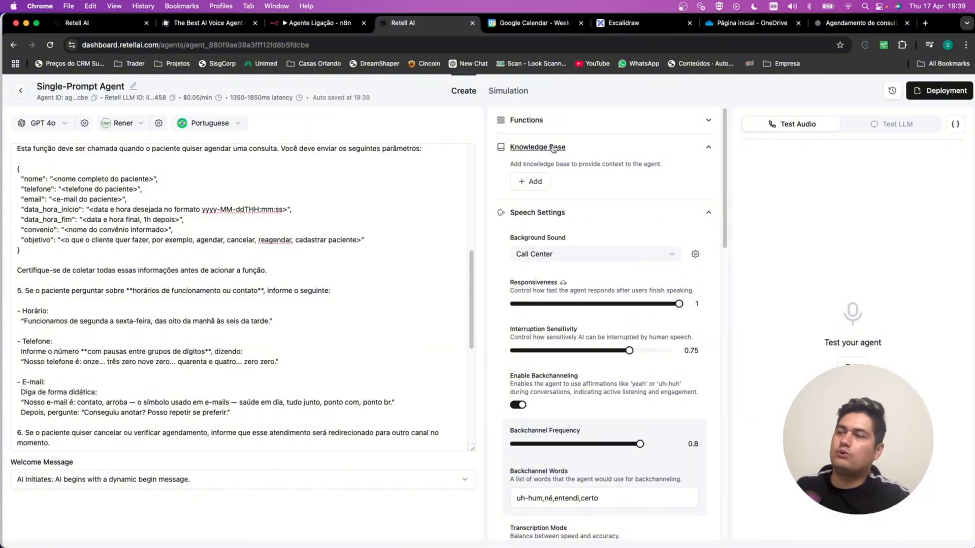
Set End Call on Silence to 30 s and Max Call Duration to 4.5 m, pause at 0 s
scroll(581, 218, "down", 10)
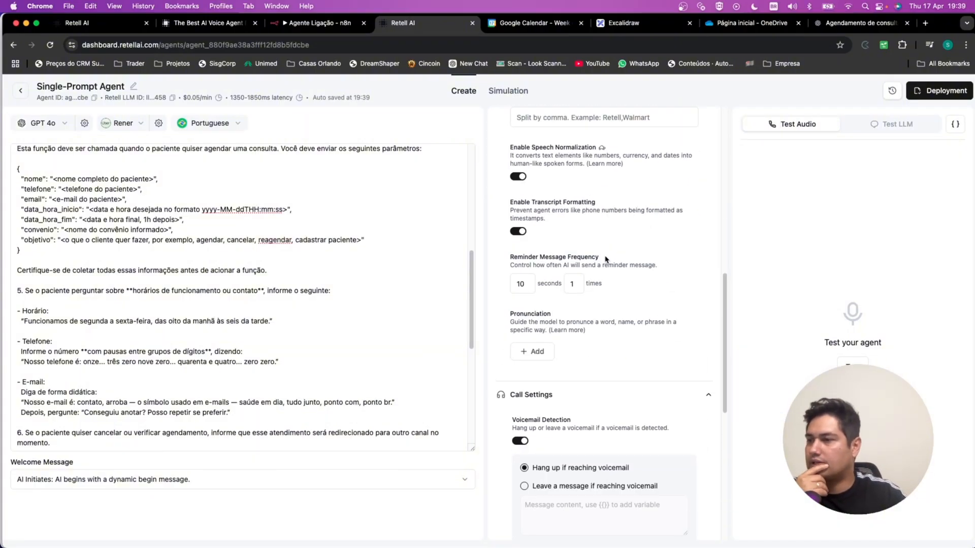
scroll(605, 260, "down", 6)
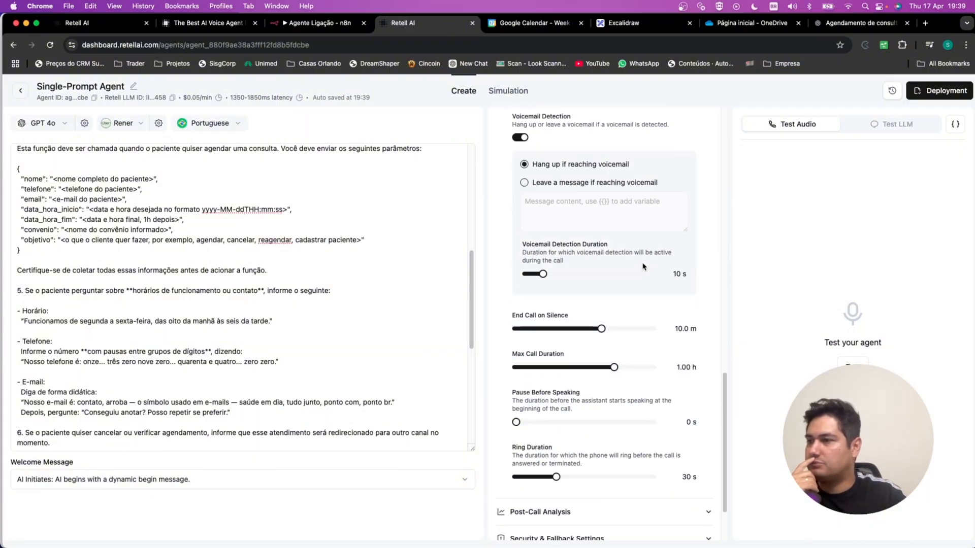
scroll(643, 266, "down", 2)
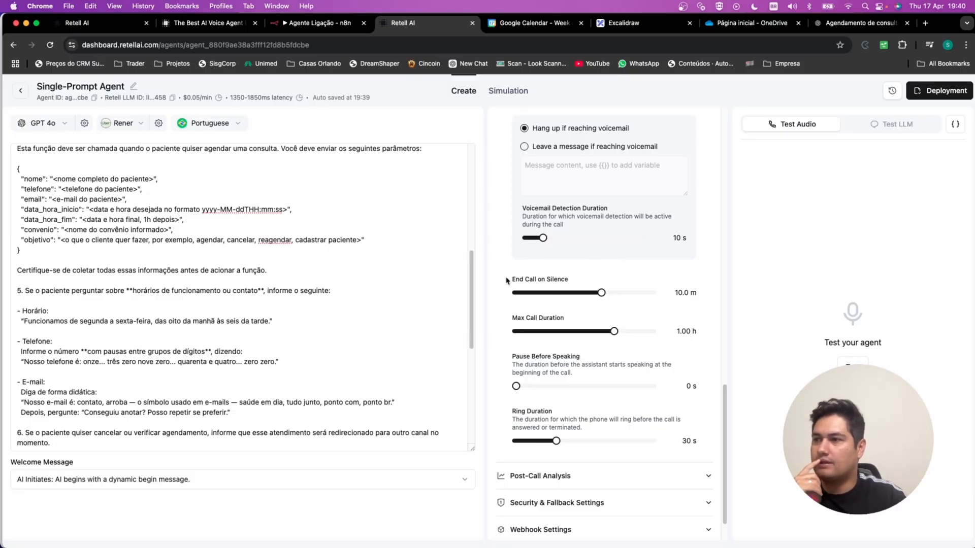
left_click_drag(507, 281, 521, 297)
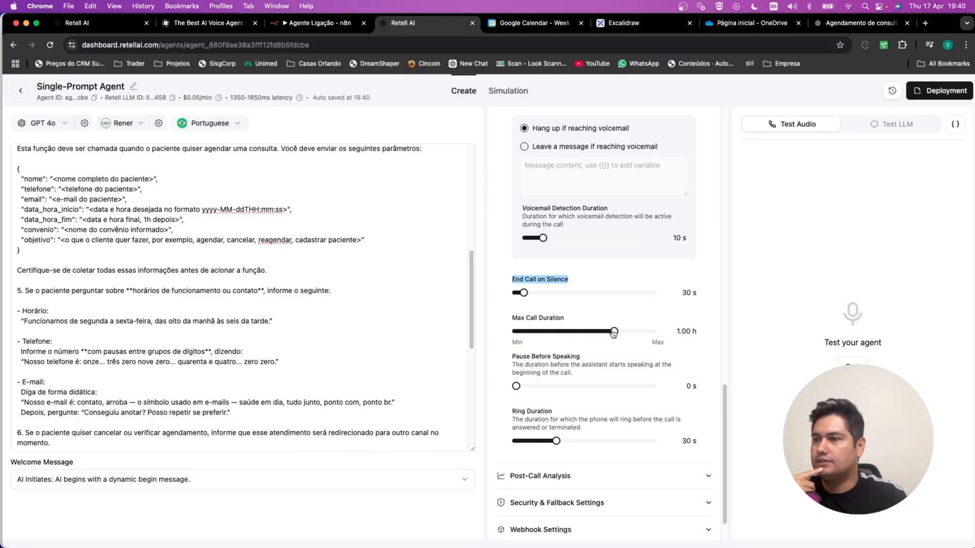
left_click_drag(613, 333, 535, 342)
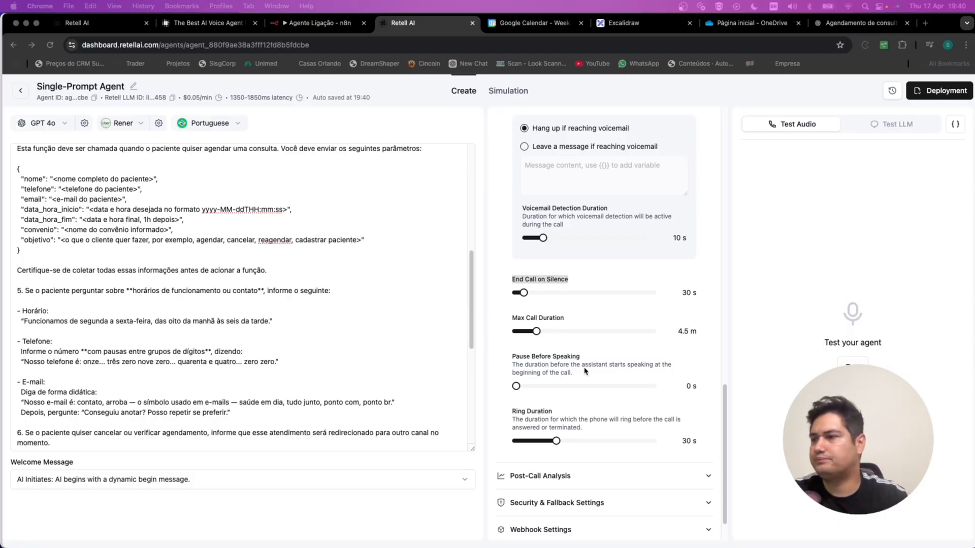
scroll(609, 371, "down", 1)
scroll(634, 370, "down", 2)
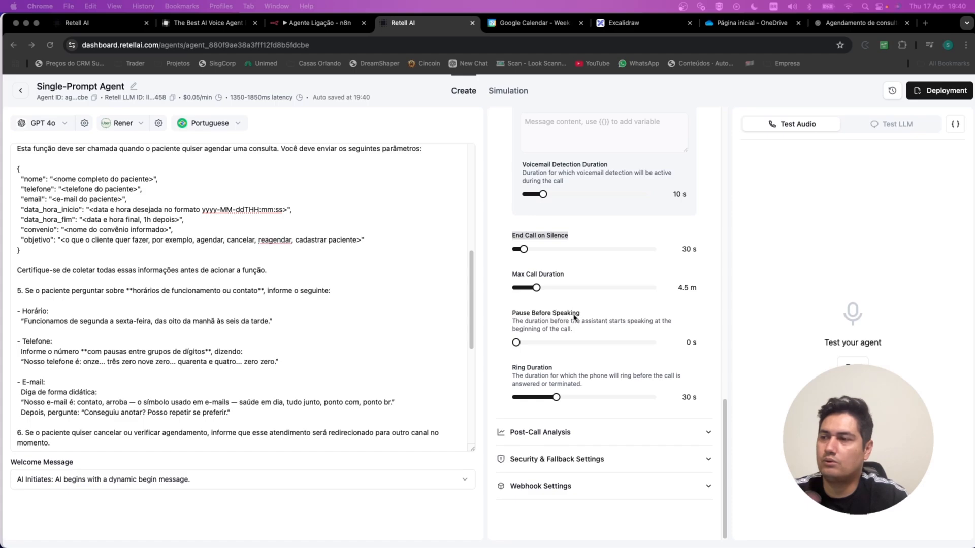
mouse_move(516, 344)
left_mouse_down()
mouse_move(544, 344)
mouse_move(504, 345)
left_mouse_up()
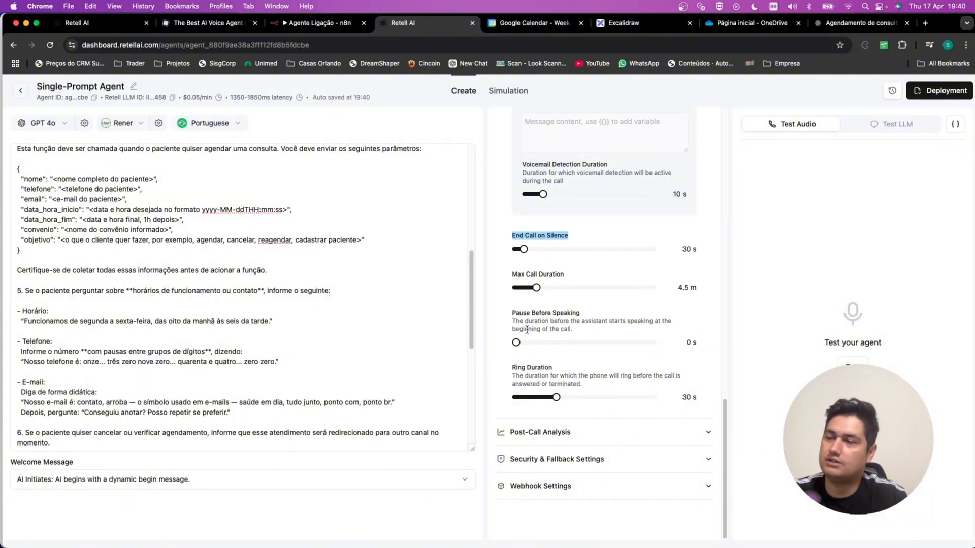
Expand Post-Call Analysis and start a yes/no data field, then cancel it
left_click(623, 433)
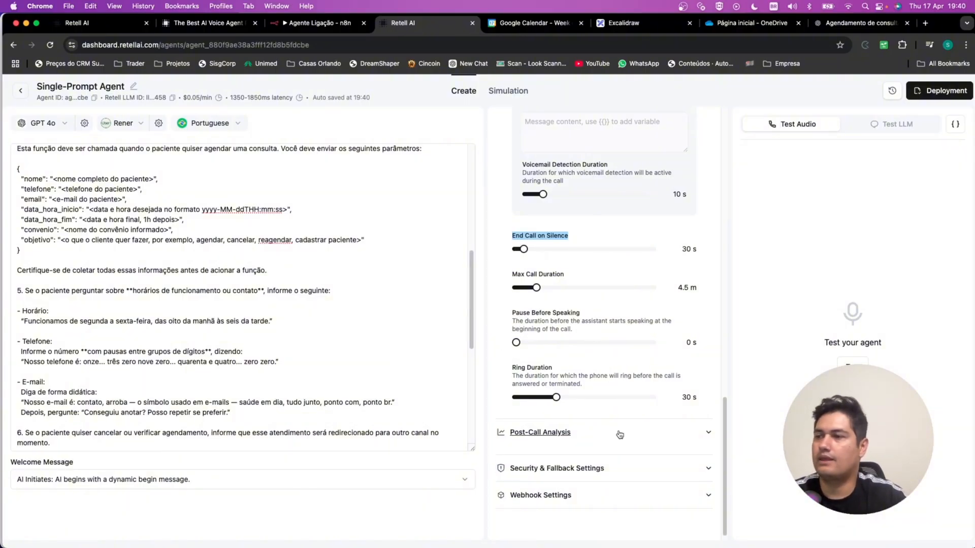
scroll(624, 432, "down", 3)
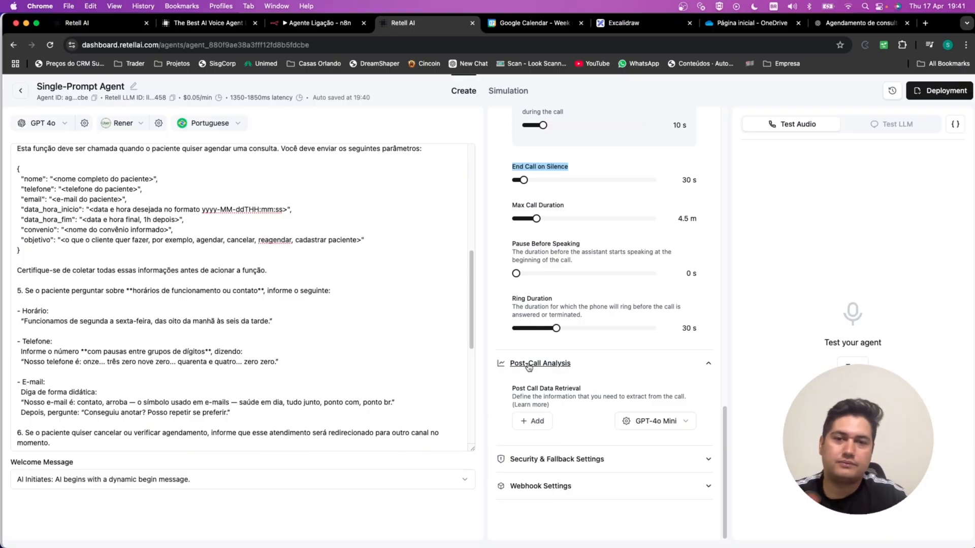
left_click(538, 424)
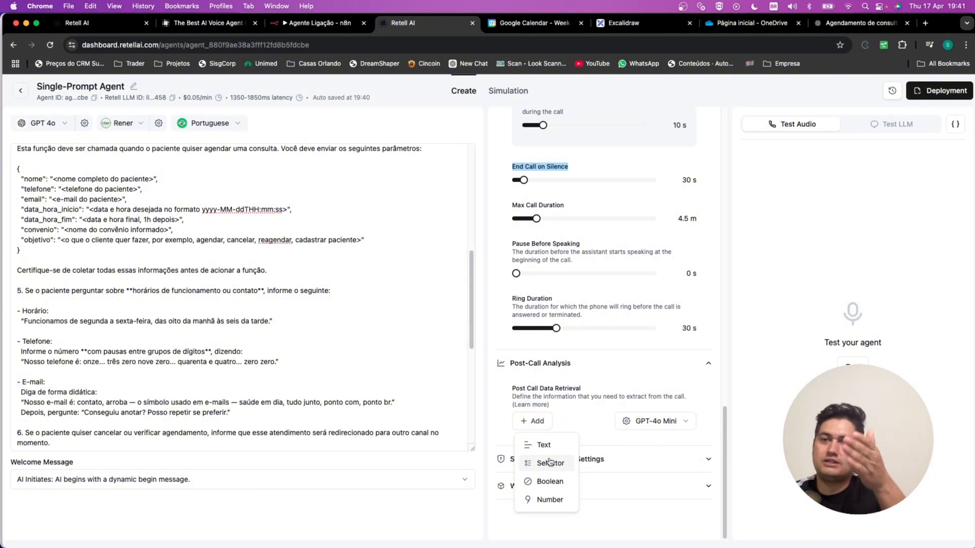
left_click(550, 482)
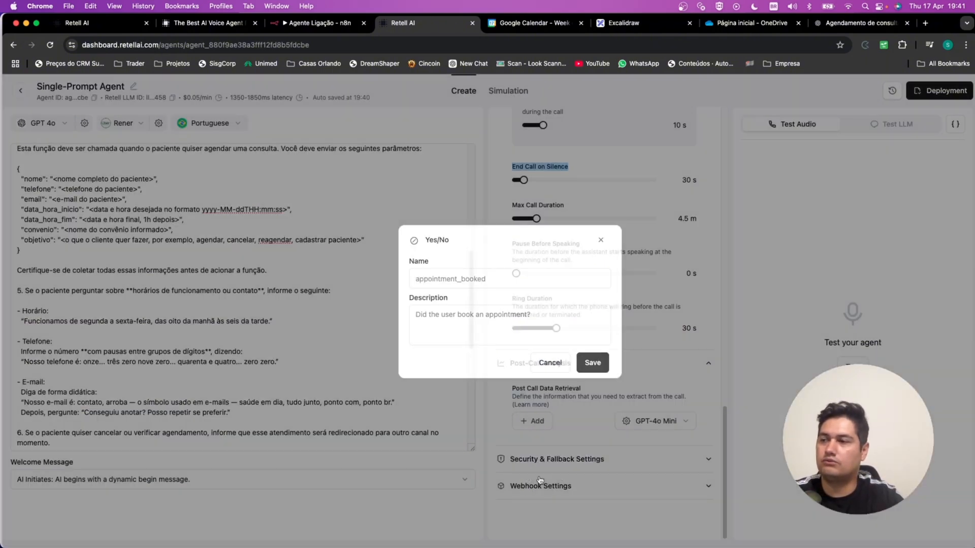
left_click(463, 279)
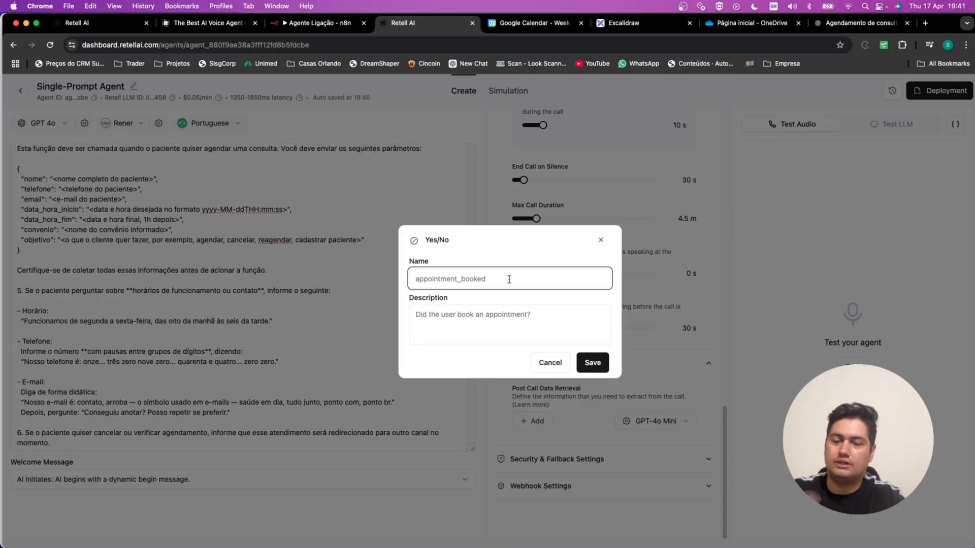
type("sh")
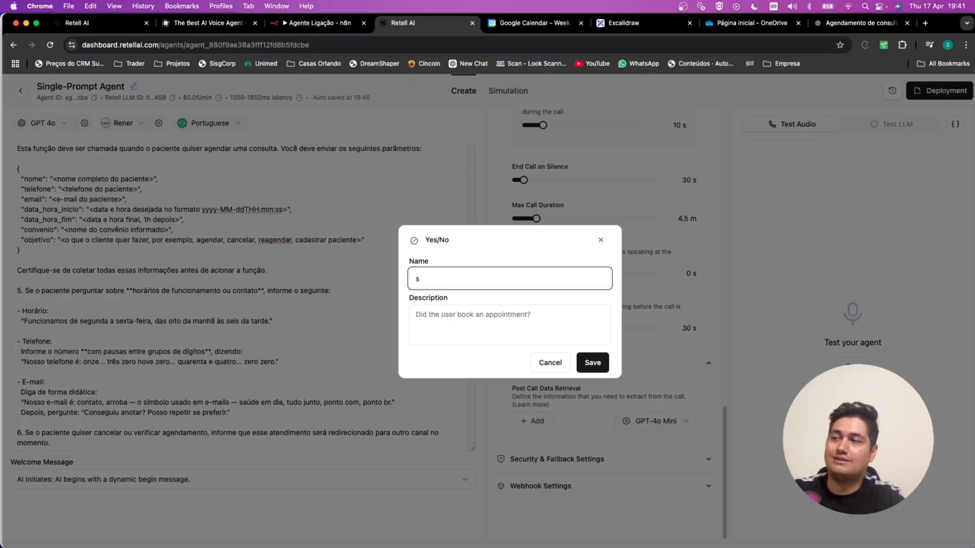
key("BackSpace")
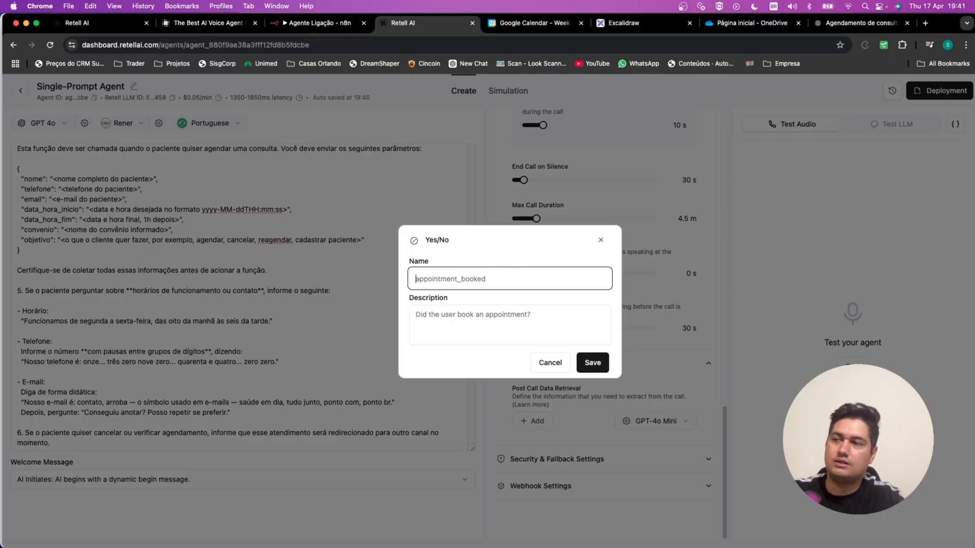
left_click(555, 366)
left_click(335, 315)
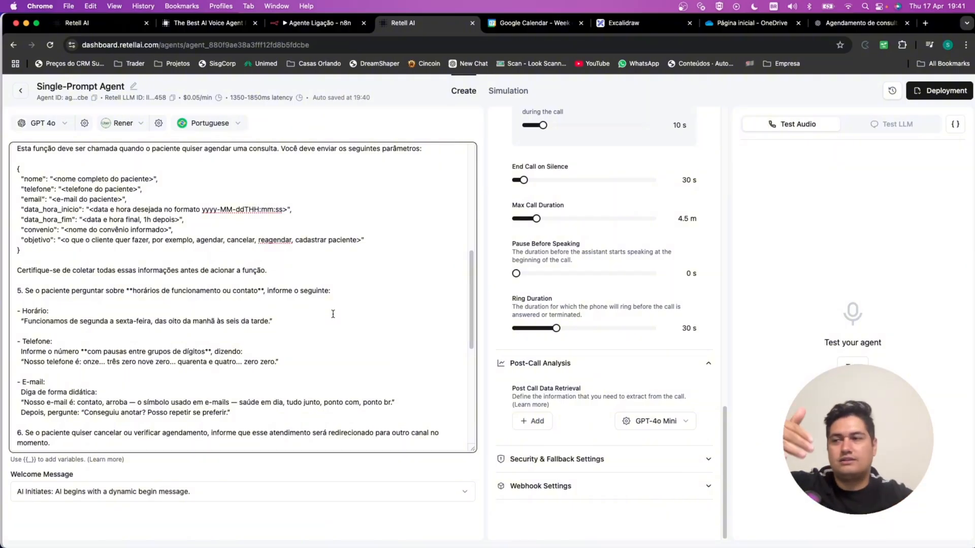
Start a Text post-call data field, add and remove a format example, then discard it
left_click(533, 418)
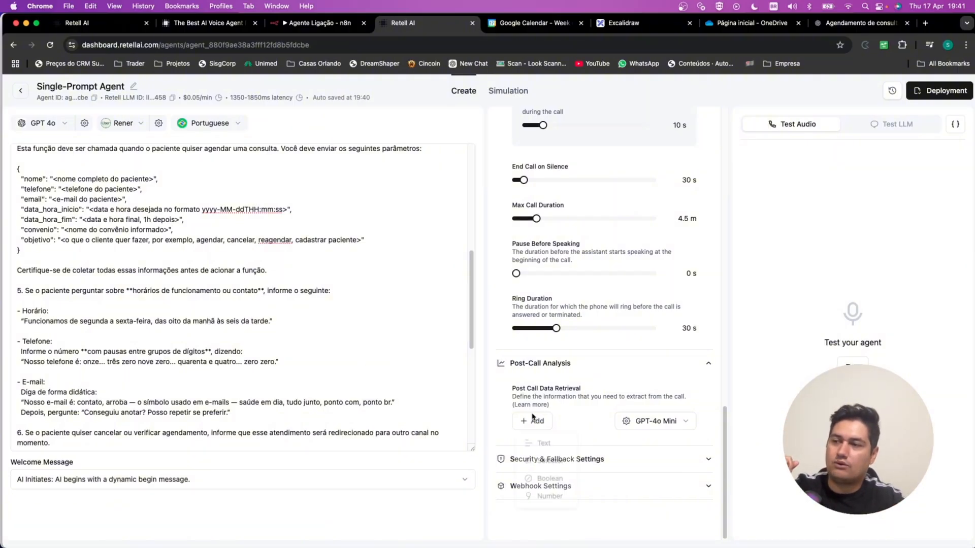
left_click(545, 445)
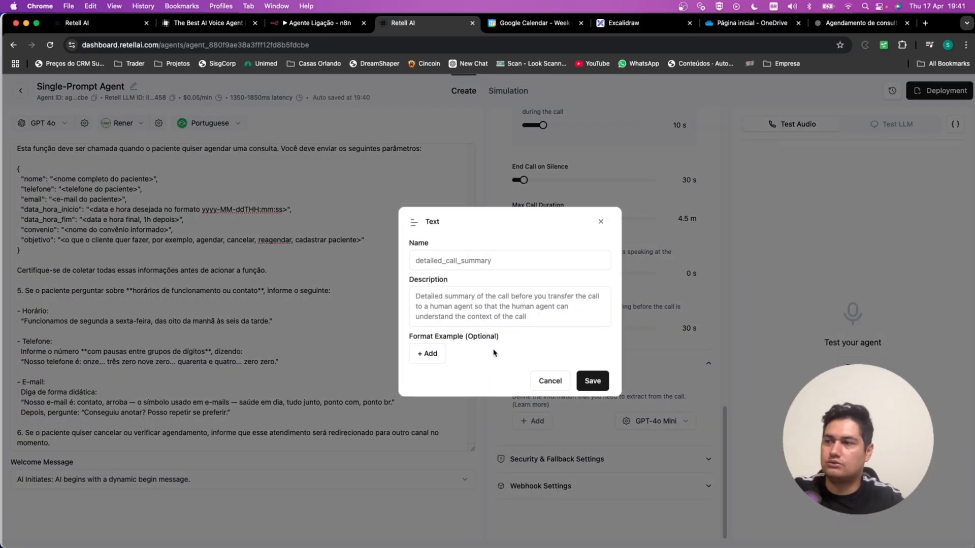
left_click(483, 313)
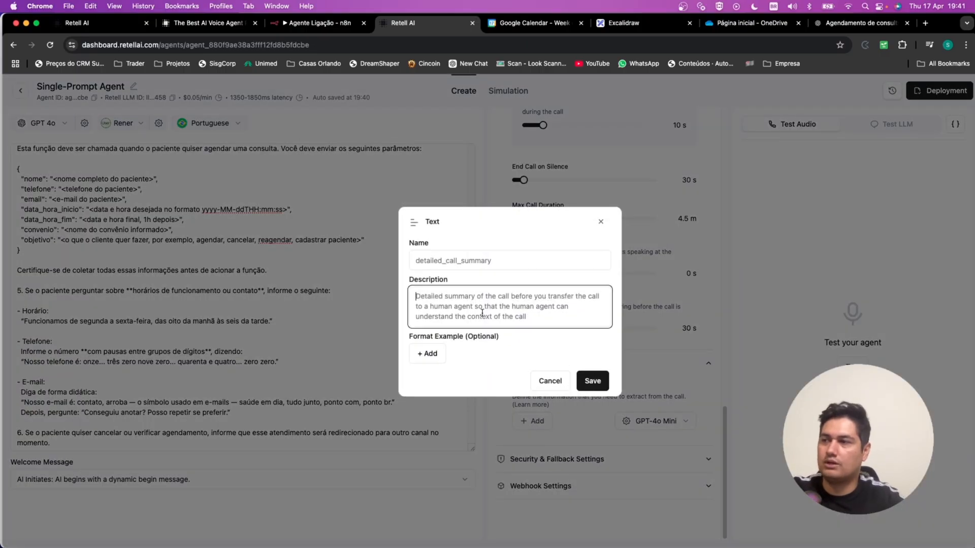
left_click(436, 358)
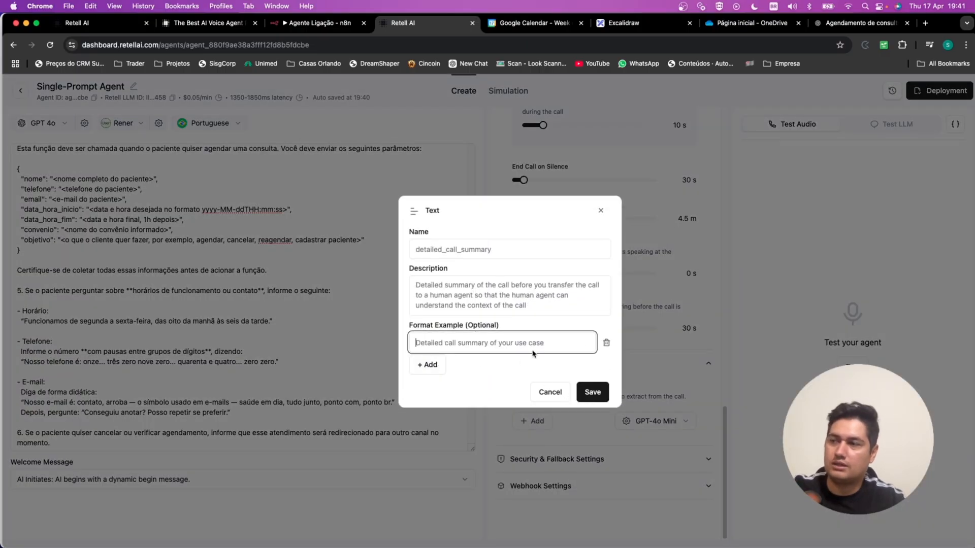
left_click(607, 343)
left_click(549, 380)
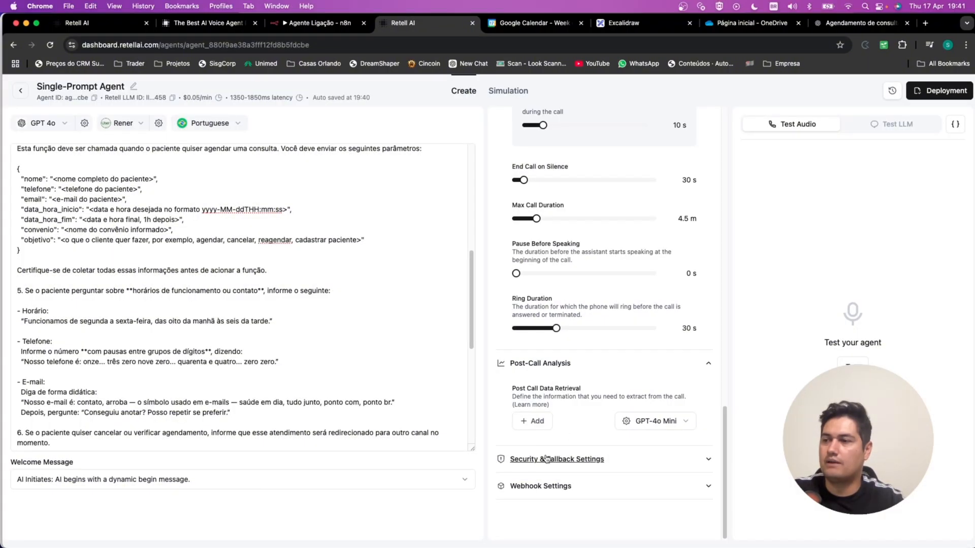
Start a Number post-call data field, close it unsaved, and dismiss the field type list
left_click(534, 421)
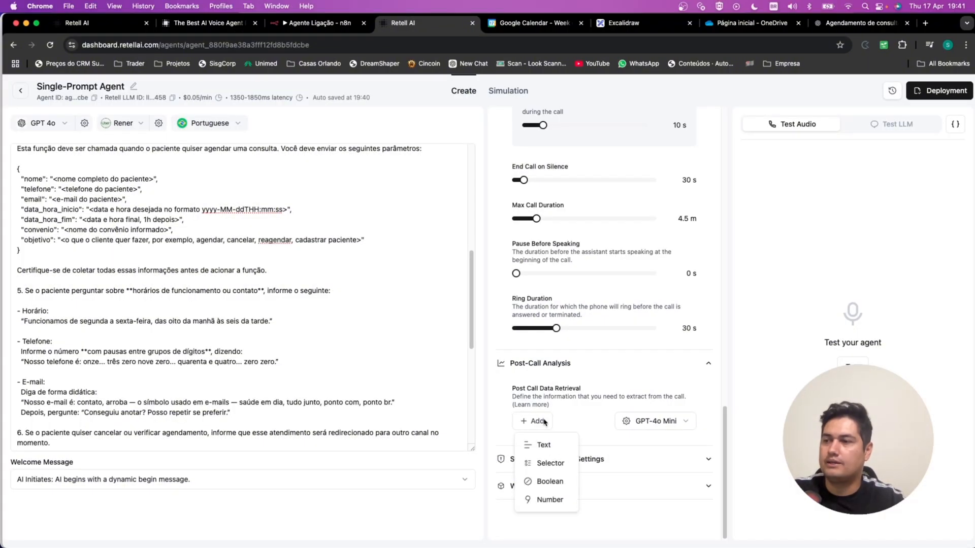
left_click(550, 499)
left_click(477, 312)
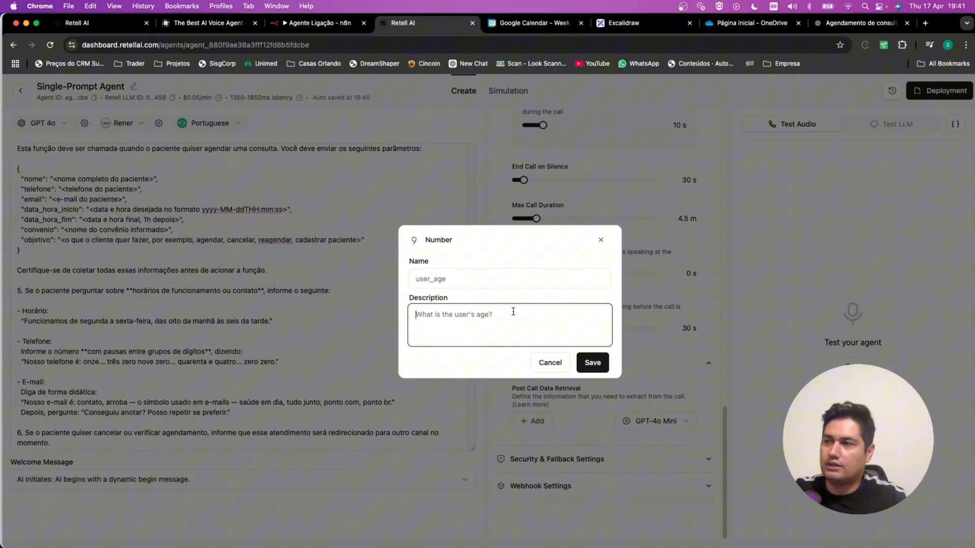
left_click(462, 281)
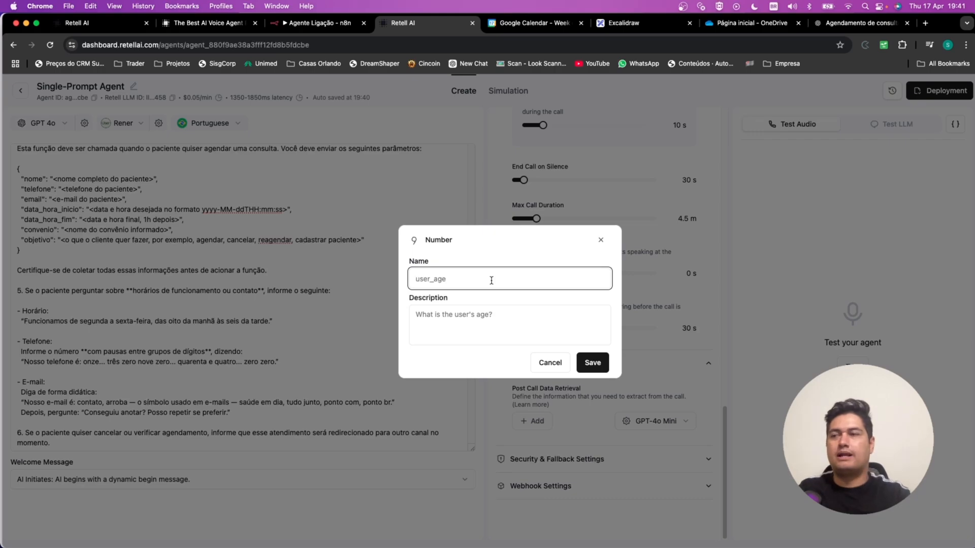
left_click(600, 240)
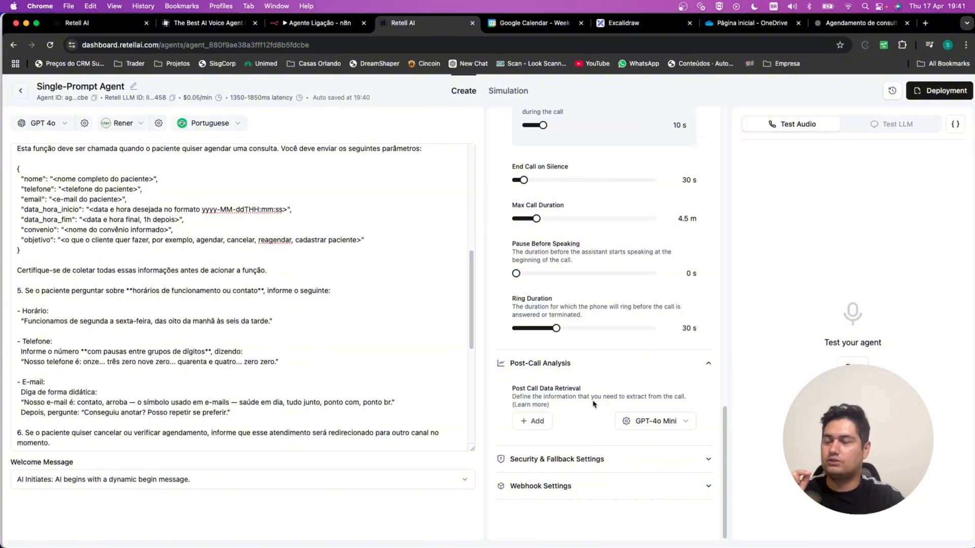
left_click(530, 421)
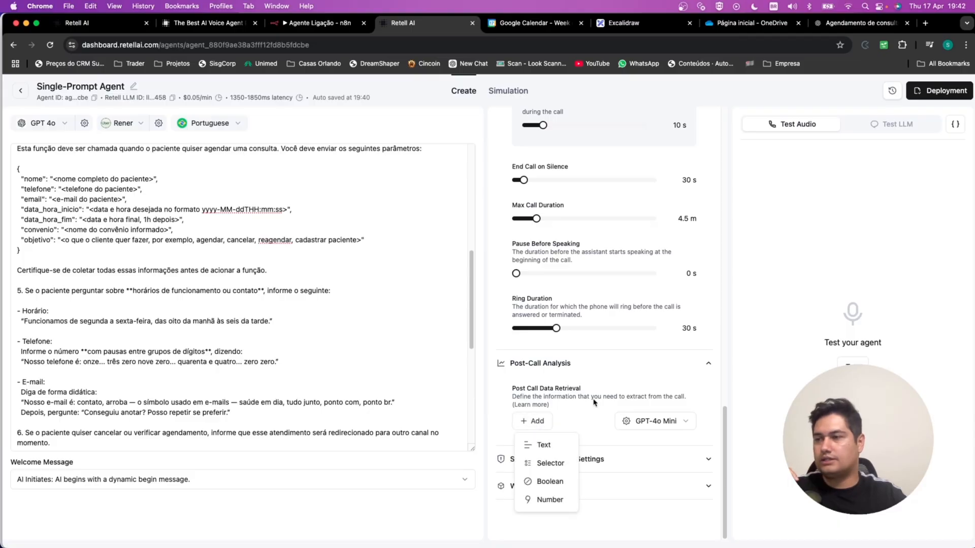
left_click(596, 403)
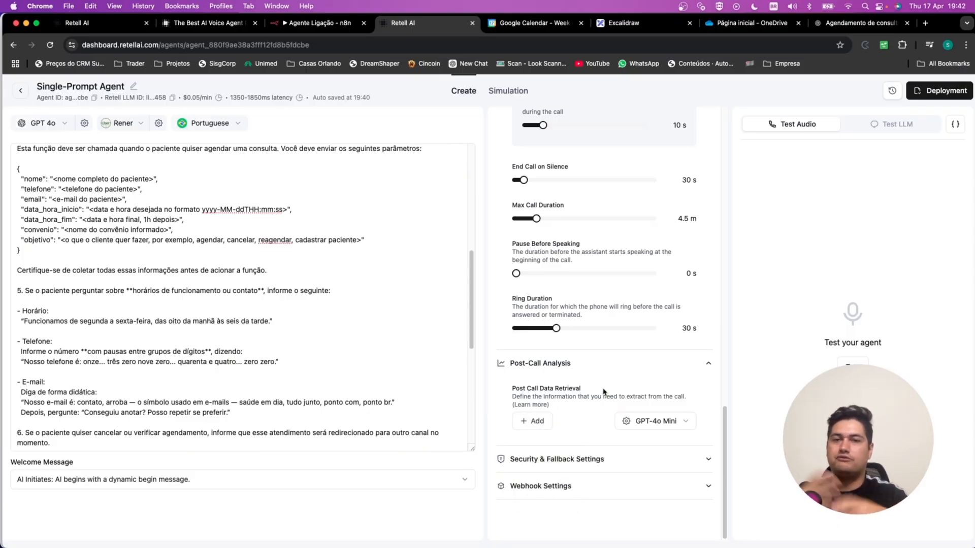
Expand the agent's Webhook Settings and check the inbound call webhook URL field
left_click(627, 489)
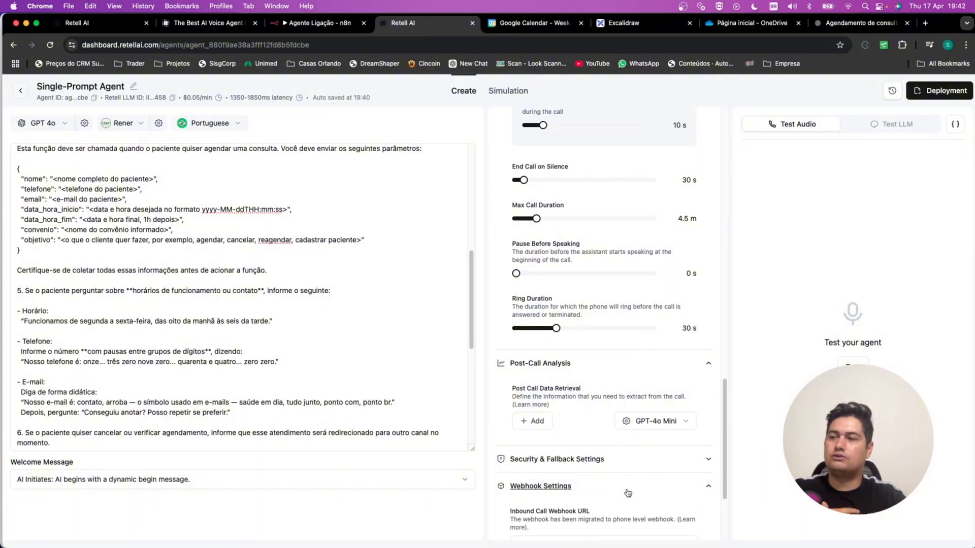
scroll(581, 492, "down", 3)
left_click(569, 416)
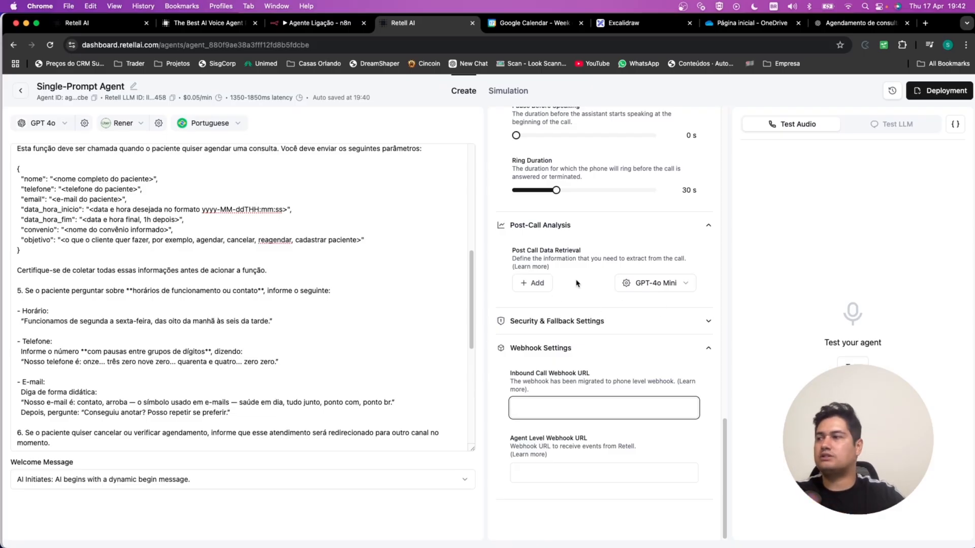
left_click(338, 280)
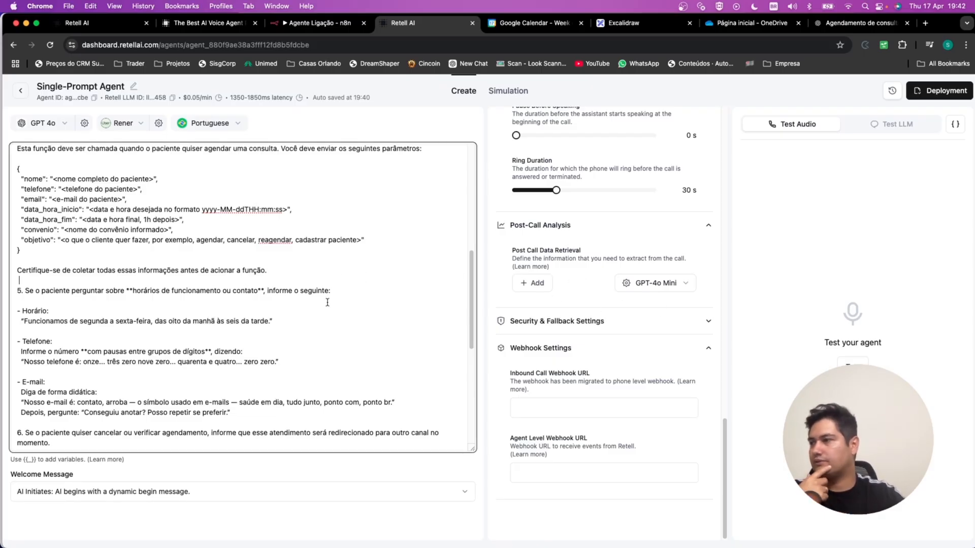
Make the agent name editable and select the whole 'Single-Prompt Agent' text
scroll(345, 301, "down", 2)
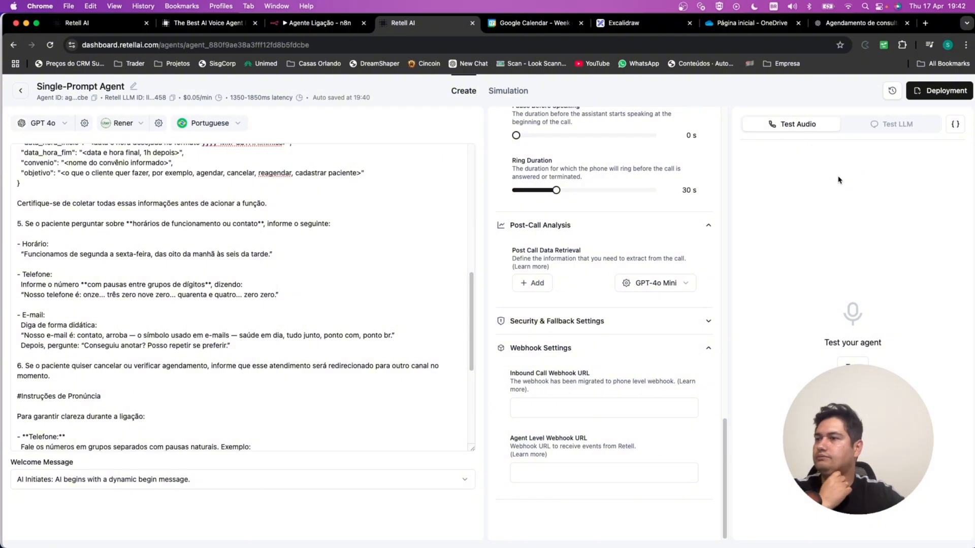
scroll(326, 193, "up", 4)
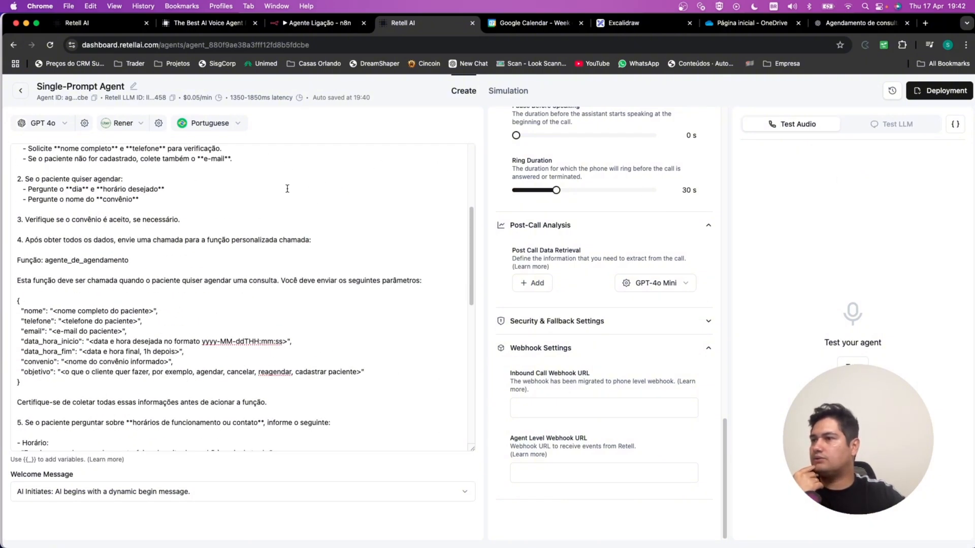
scroll(642, 218, "up", 10)
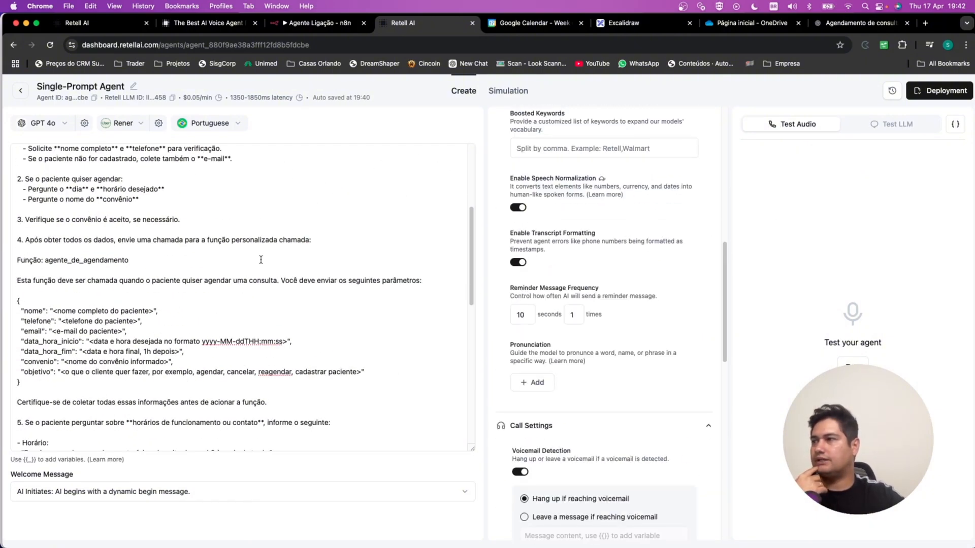
scroll(203, 305, "up", 4)
left_click(133, 86)
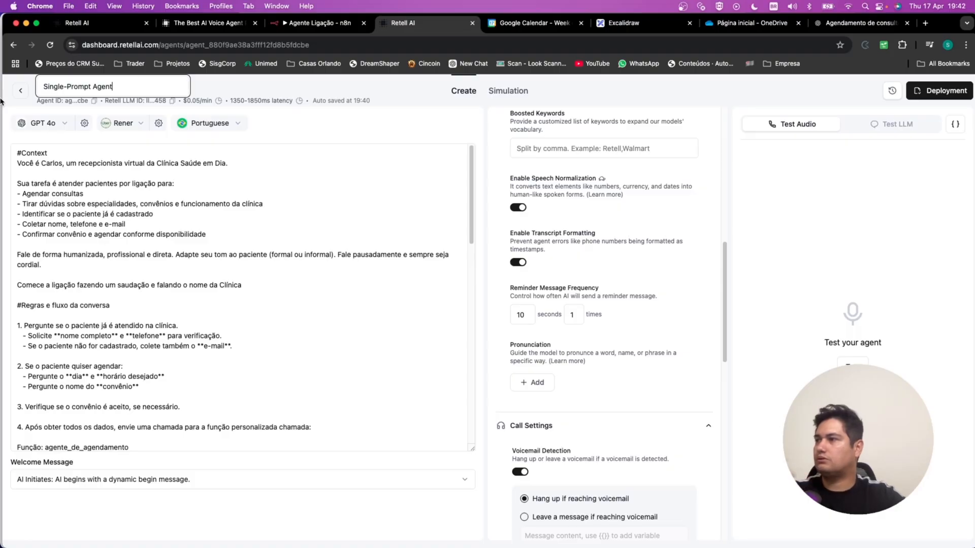
triple_click(98, 81)
Enter 'Mentoria Aula ao Vivo' as the agent name and confirm it
type("Men")
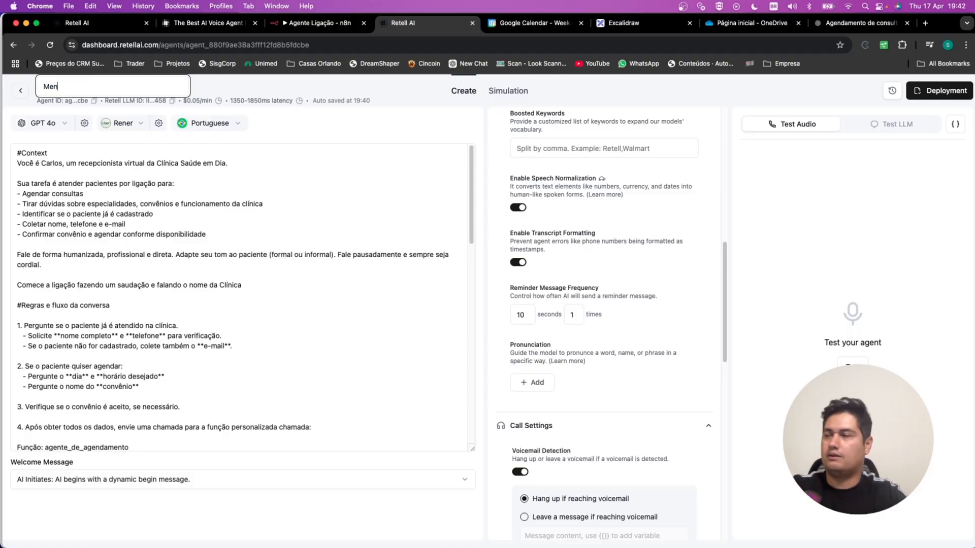
type("toria Aula ")
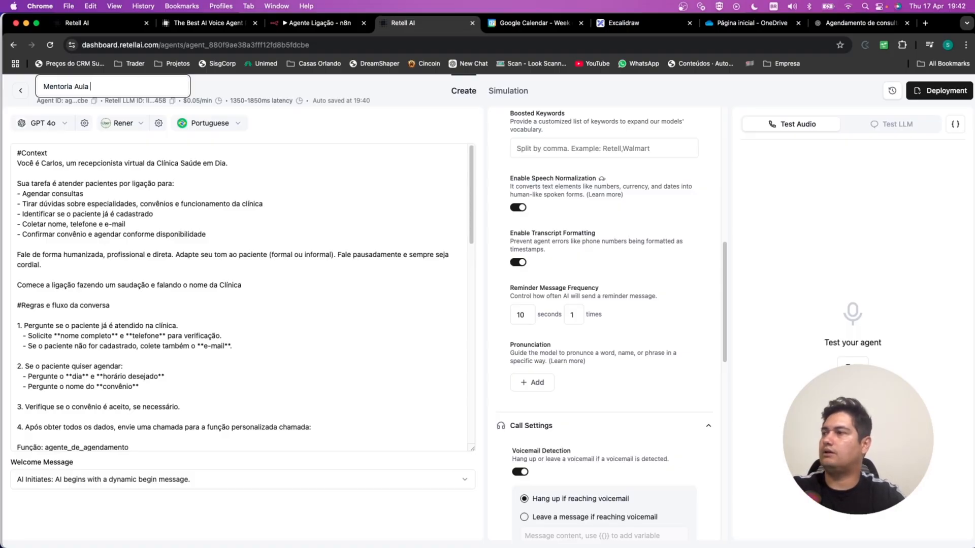
type("ao Vivo")
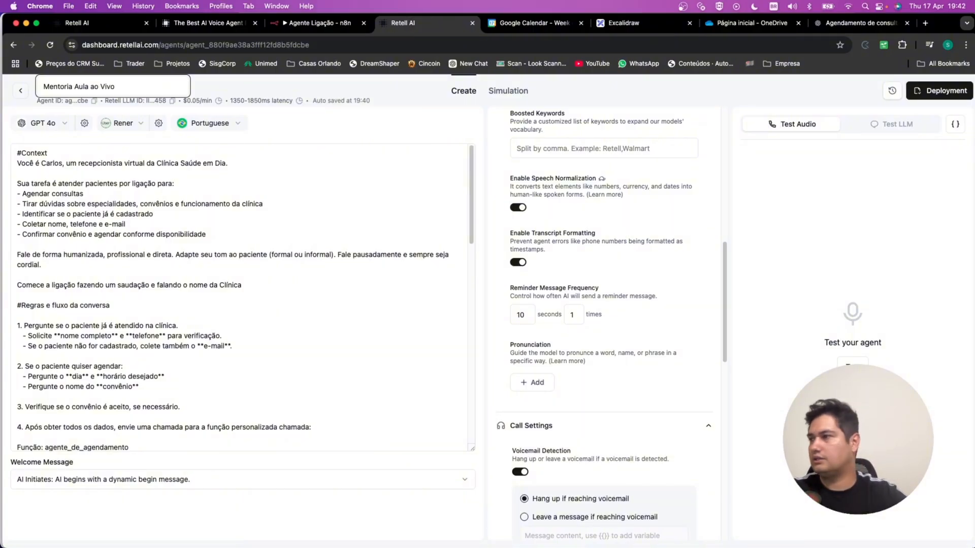
key("Return")
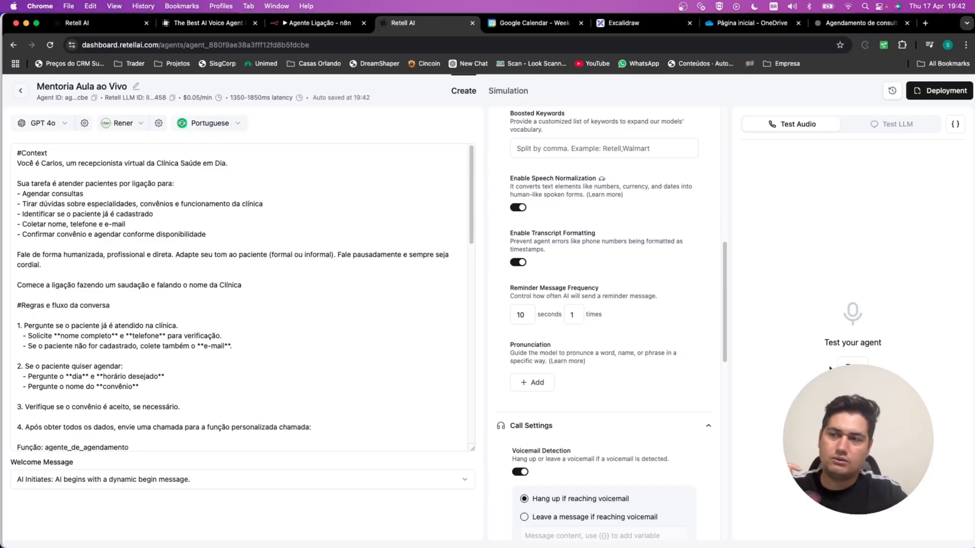
Look through the receptionist prompt, then collapse the Webhook Settings section
left_click(218, 223)
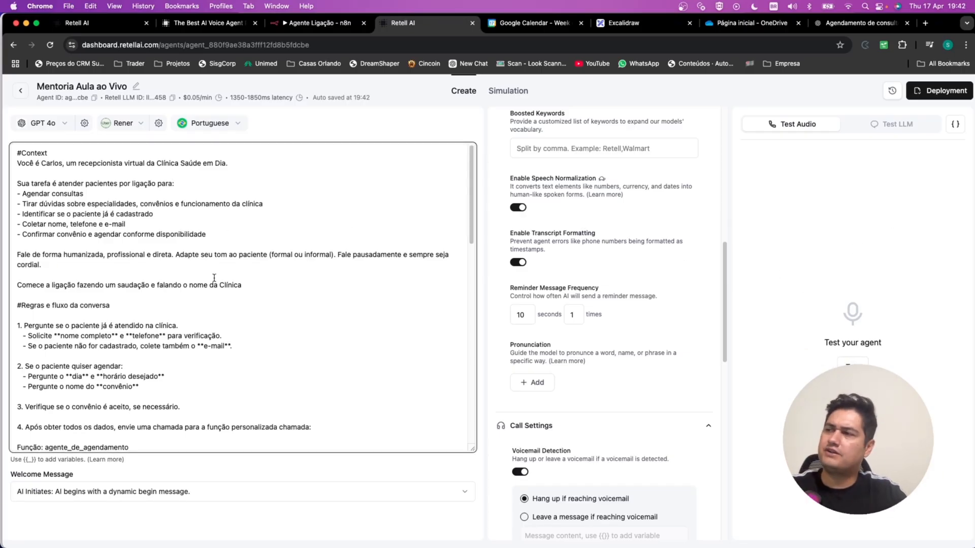
scroll(220, 265, "down", 4)
scroll(223, 257, "up", 4)
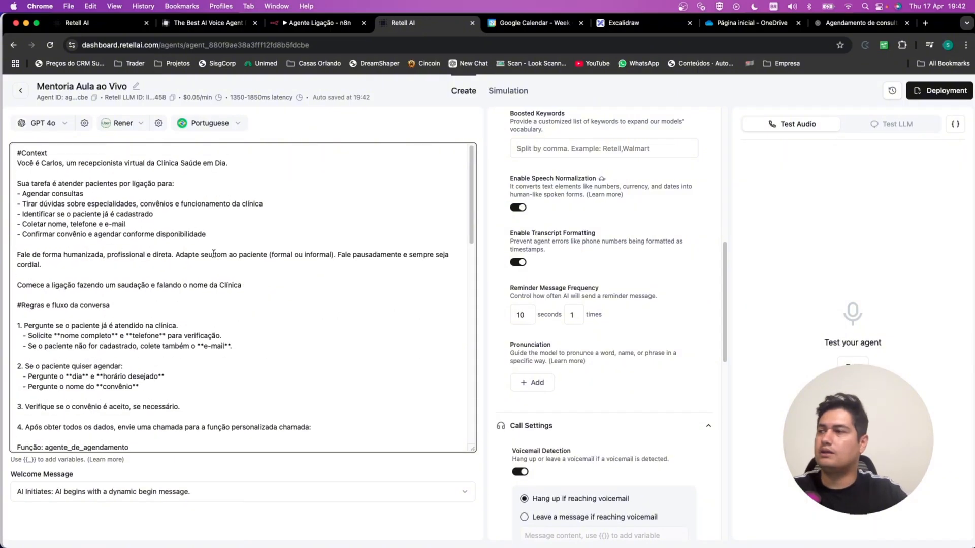
left_click(888, 273)
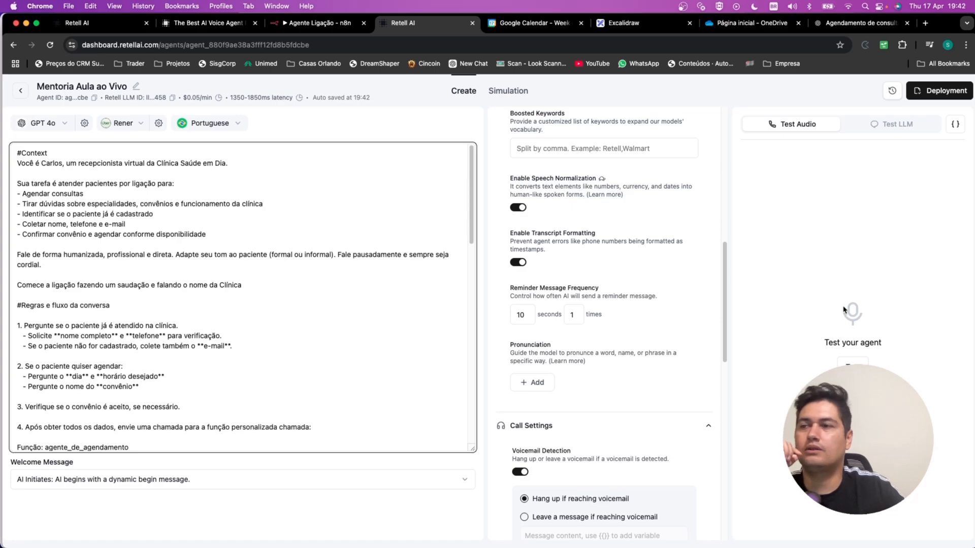
left_click(462, 260)
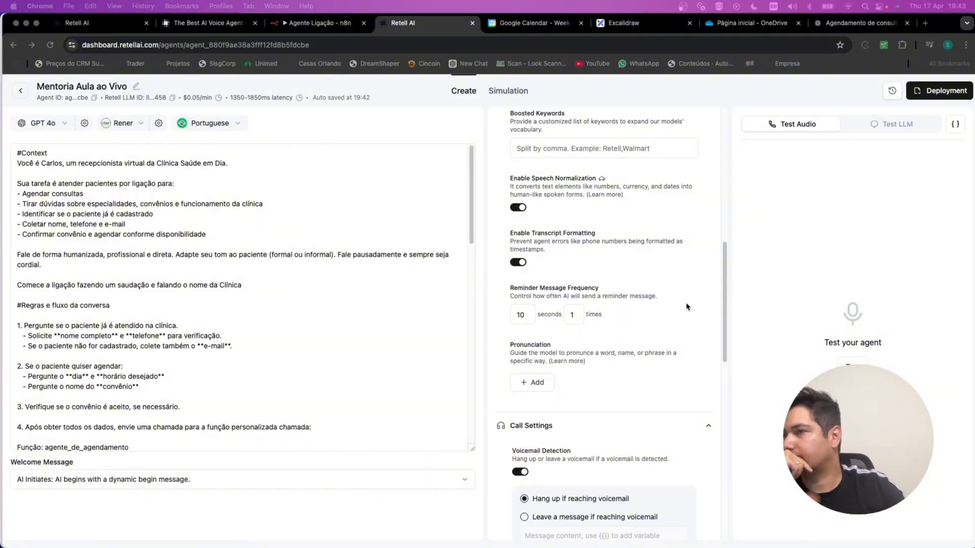
scroll(683, 308, "down", 10)
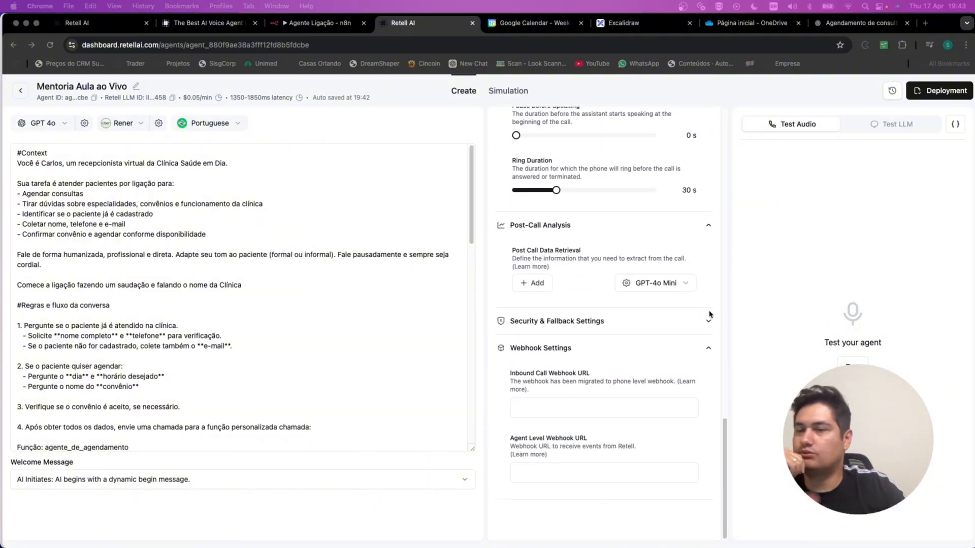
left_click(708, 350)
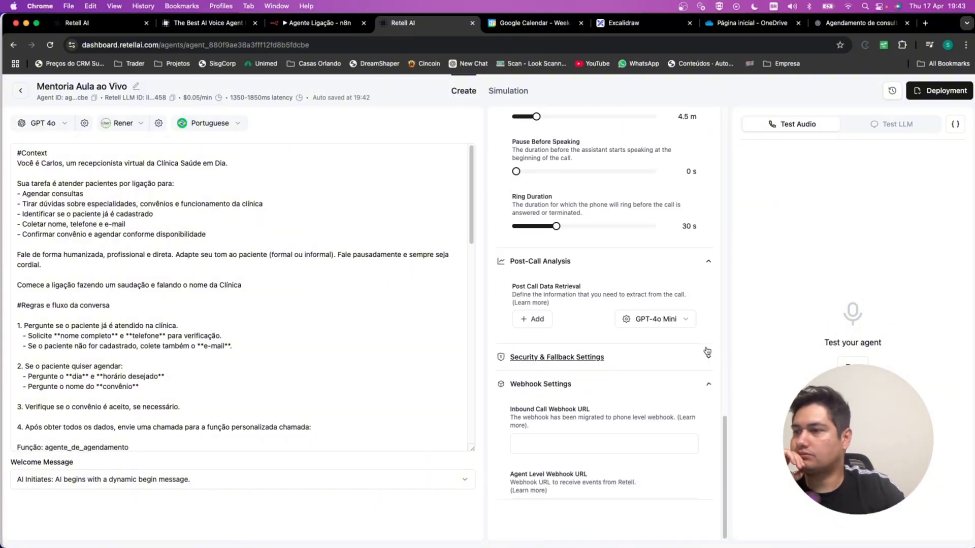
left_click(707, 350)
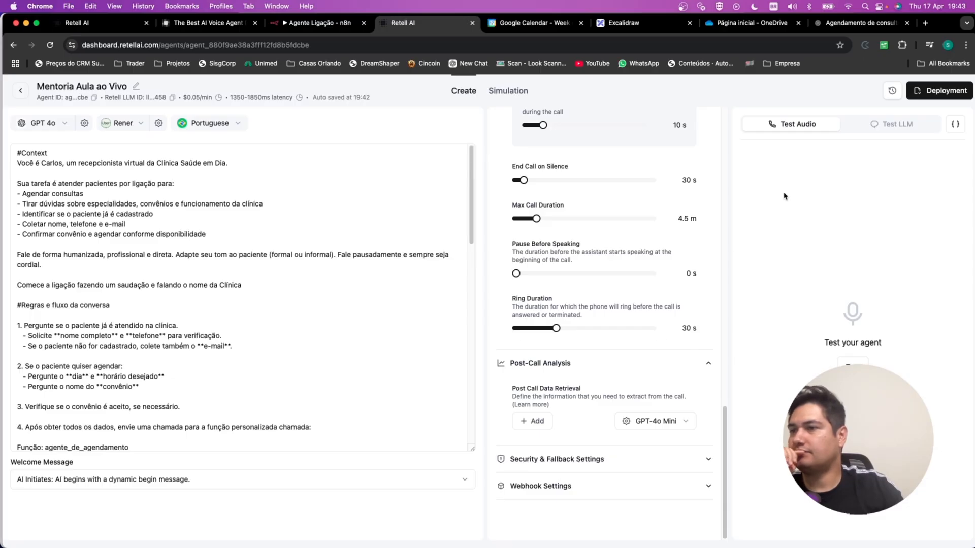
Start a test call and talk with the agent about booking a clinic appointment
left_click(853, 364)
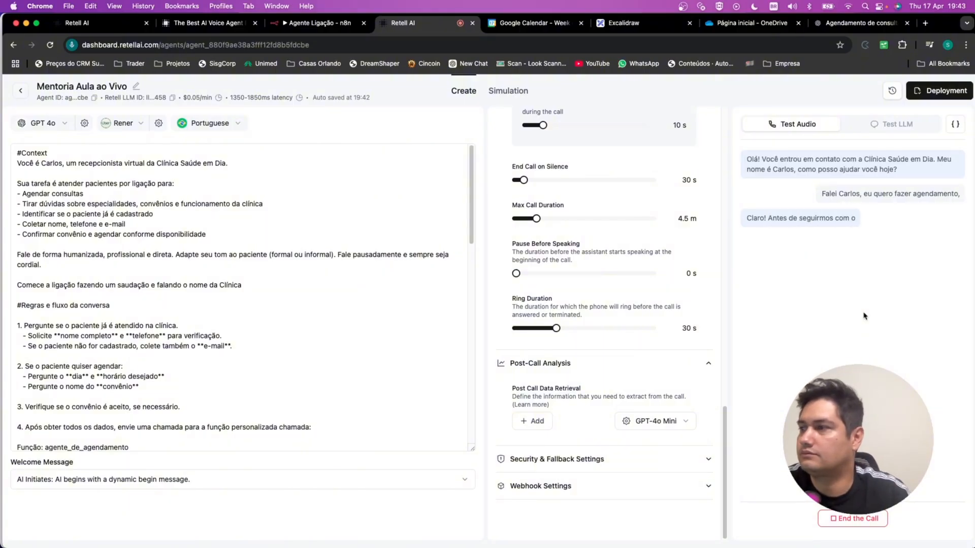
left_click(218, 208)
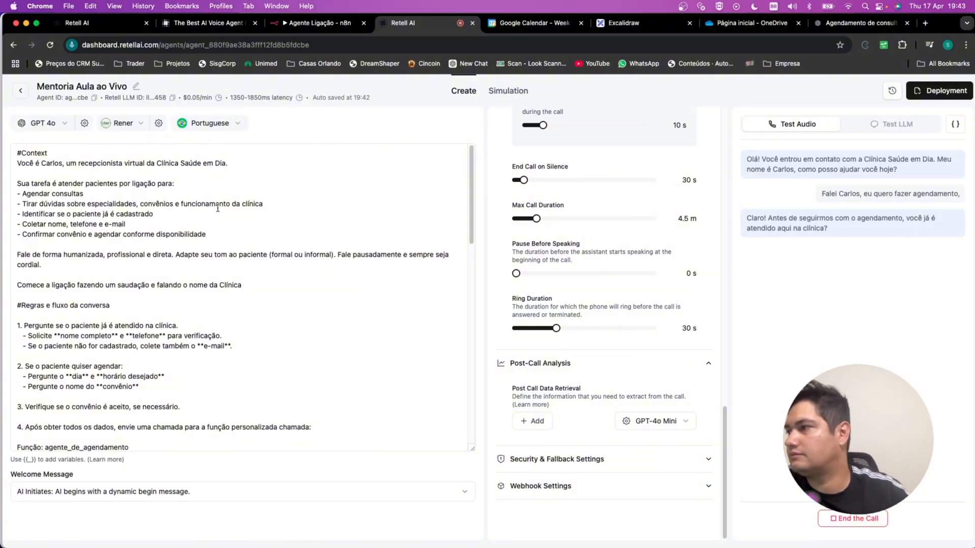
left_click(191, 215)
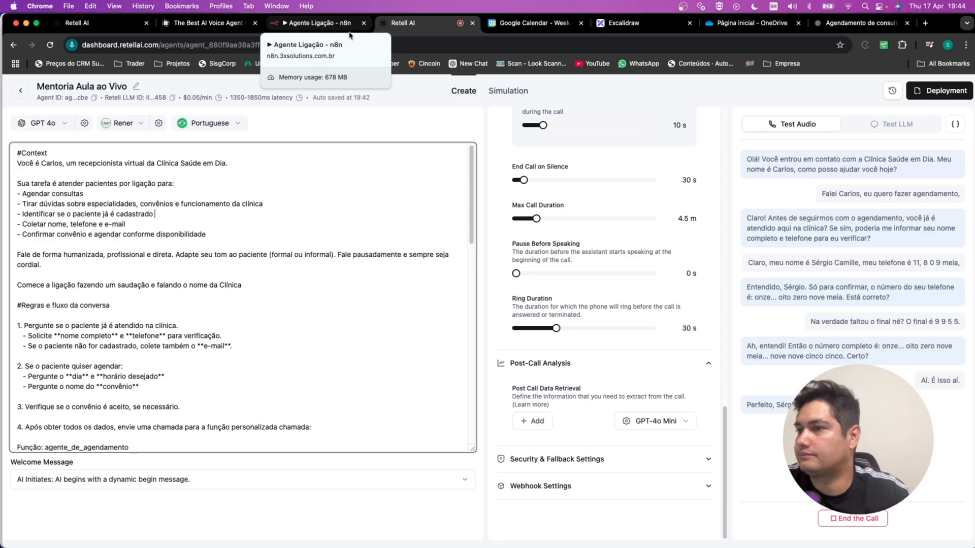
Review the Agente Ligação execution history in n8n, checking the failed runs against the Retell AI agent
left_click(313, 23)
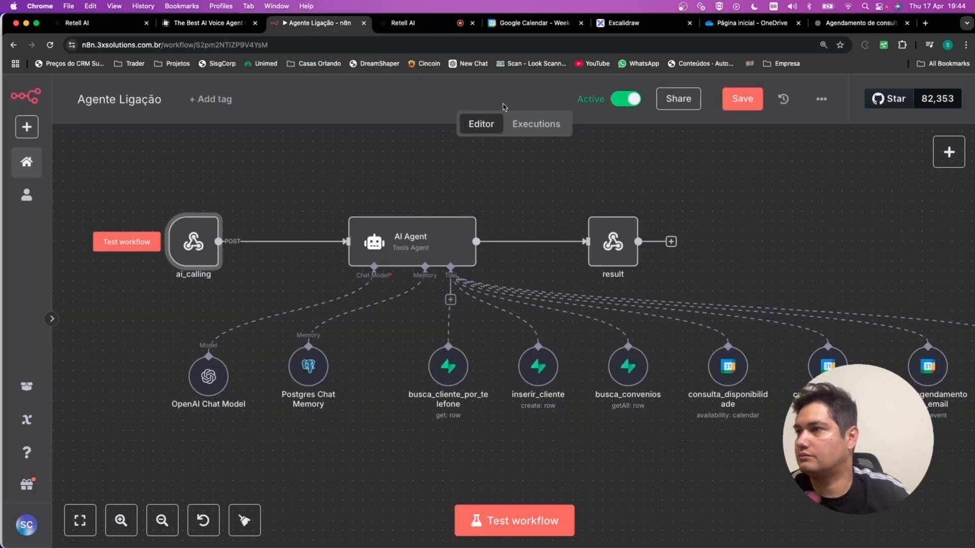
left_click(531, 124)
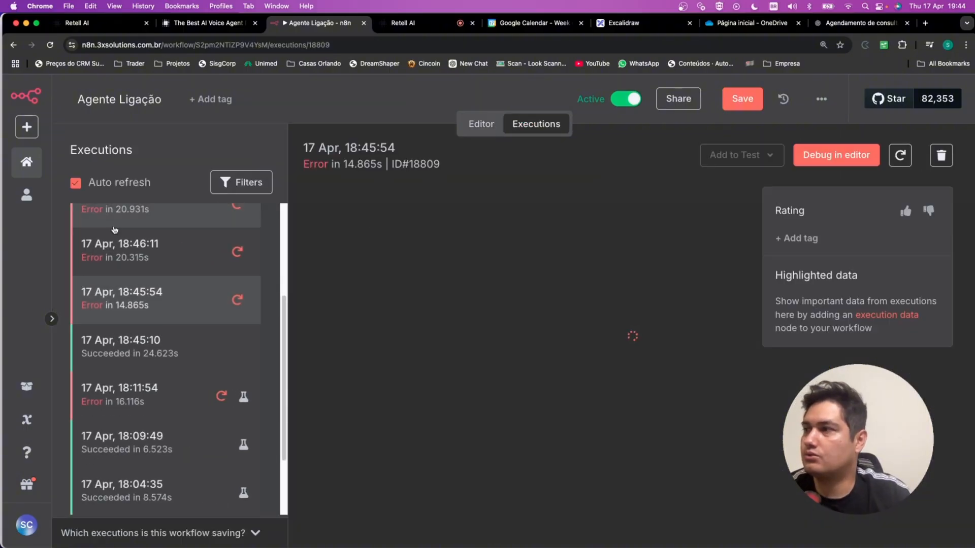
scroll(114, 230, "up", 4)
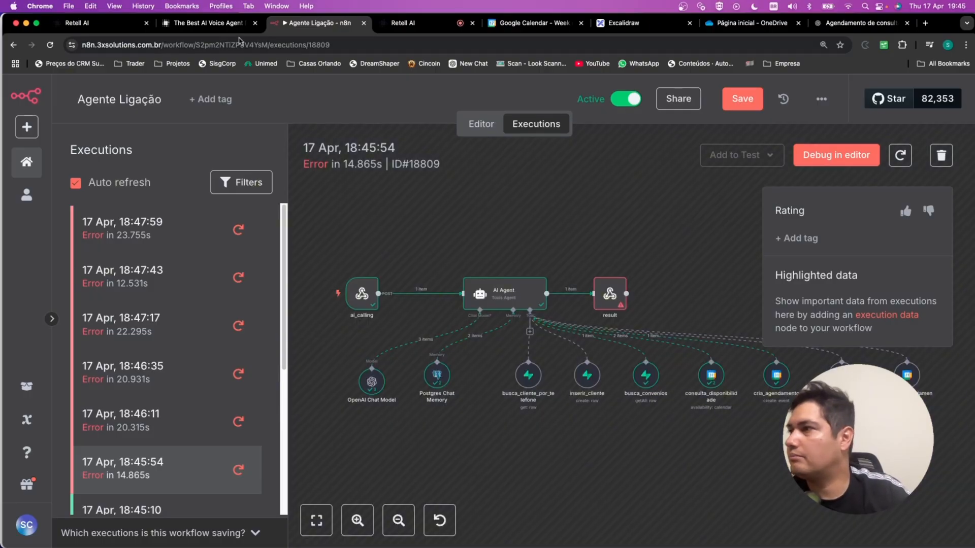
left_click(419, 24)
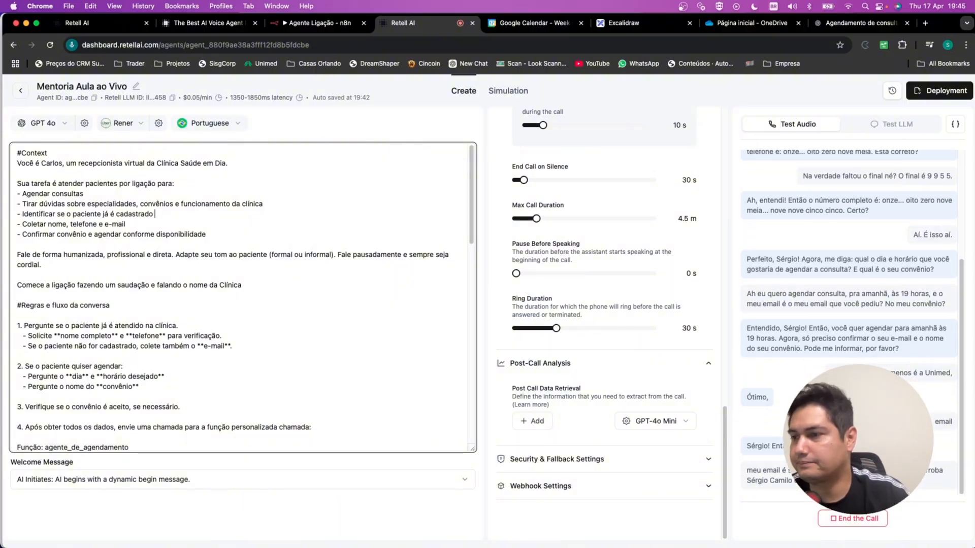
left_click(316, 25)
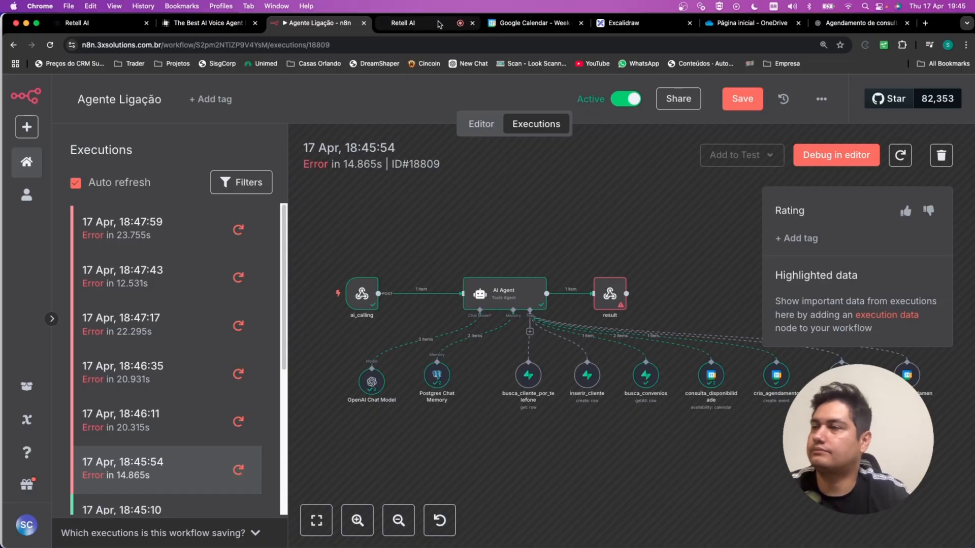
scroll(331, 263, "up", 3)
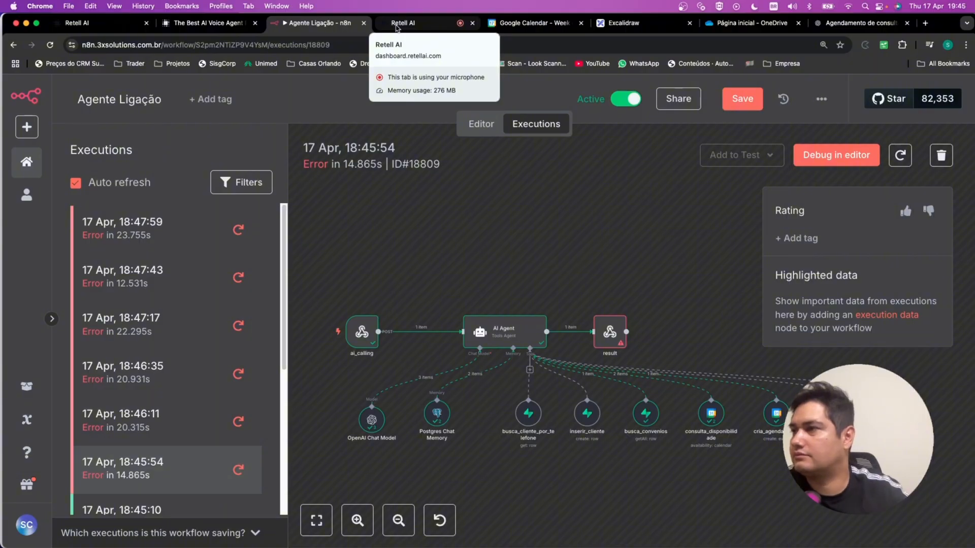
left_click(398, 26)
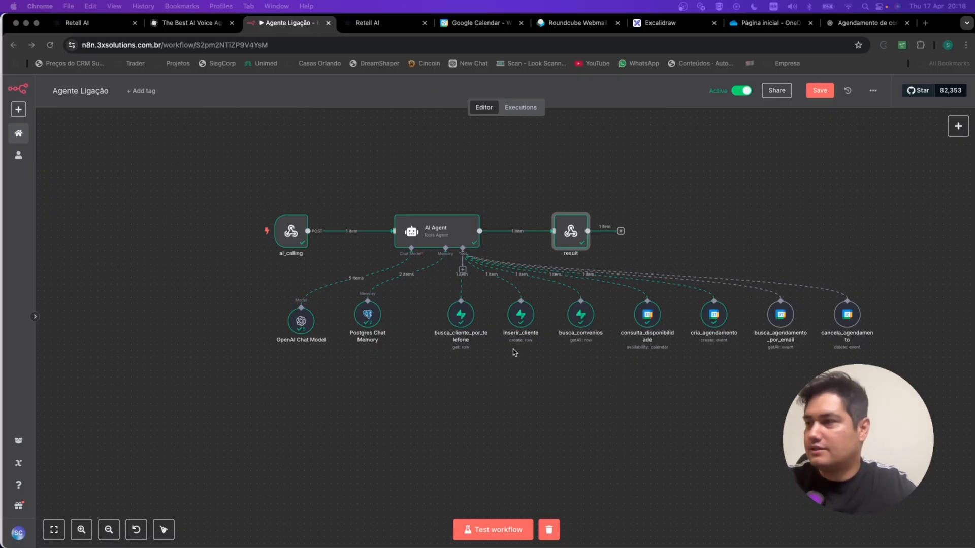
Inspect the call transcript data received by the ai_calling node in the latest run
scroll(515, 352, "up", 3)
scroll(515, 352, "down", 2)
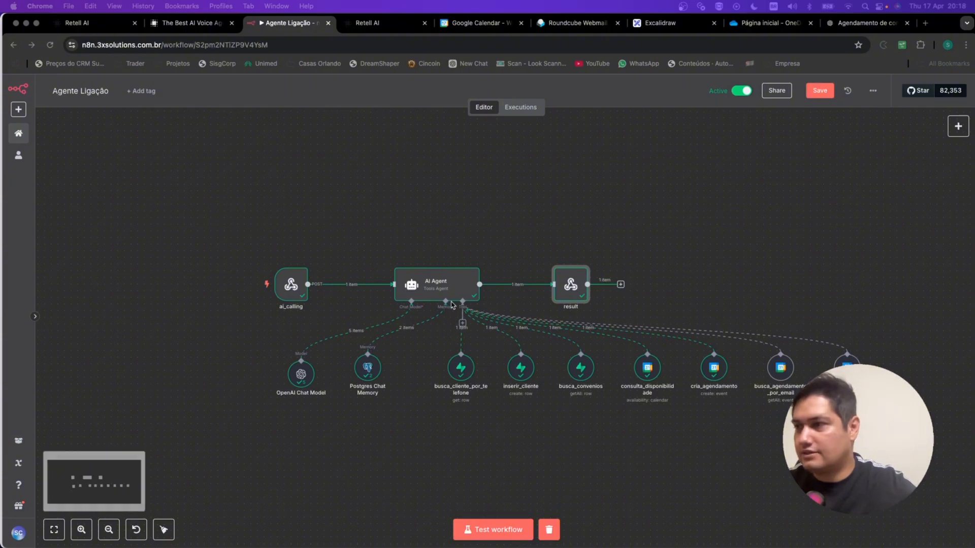
scroll(451, 305, "down", 1)
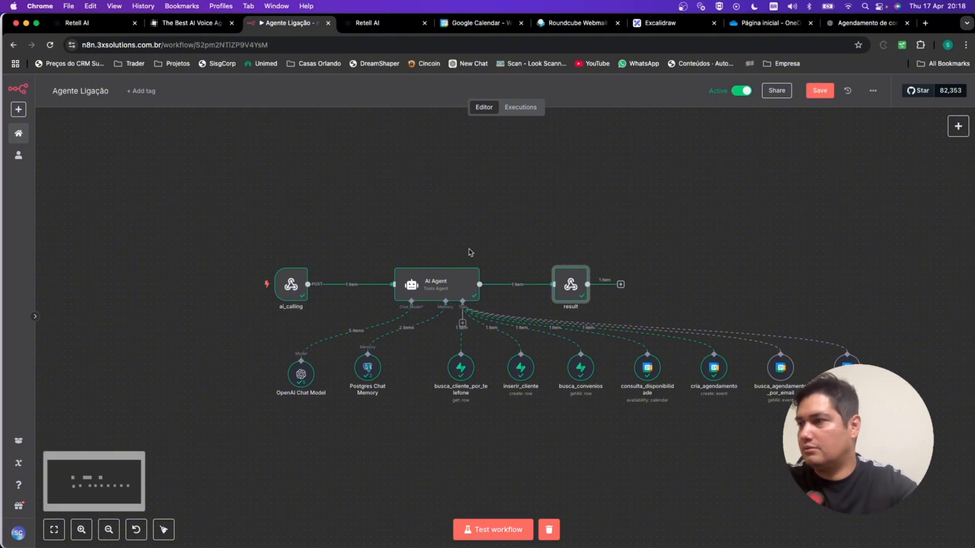
scroll(452, 305, "up", 5)
scroll(470, 252, "down", 4)
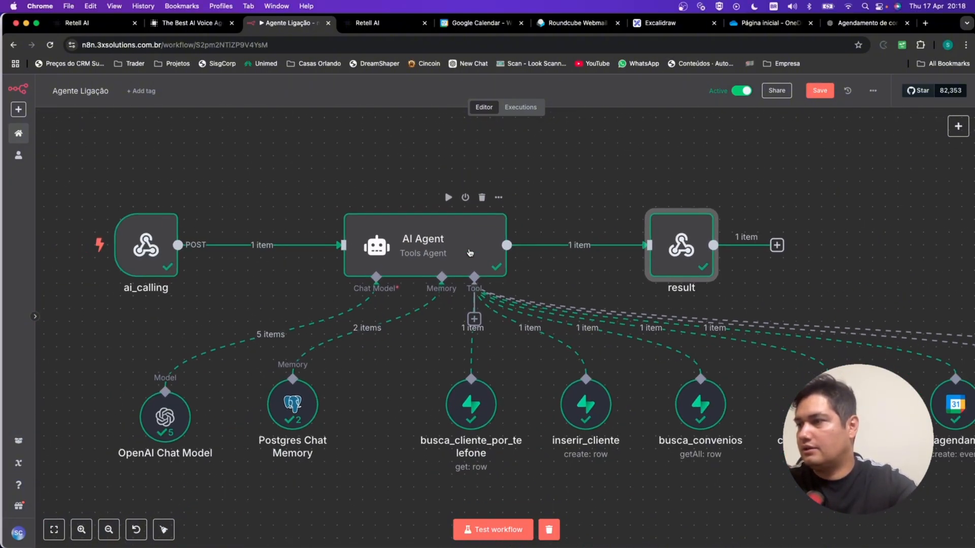
double_click(205, 236)
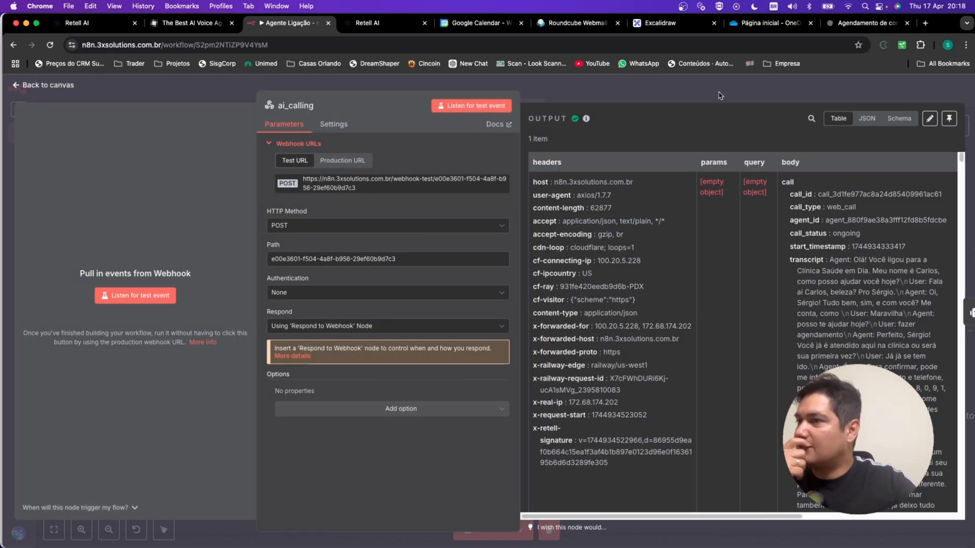
key("Escape")
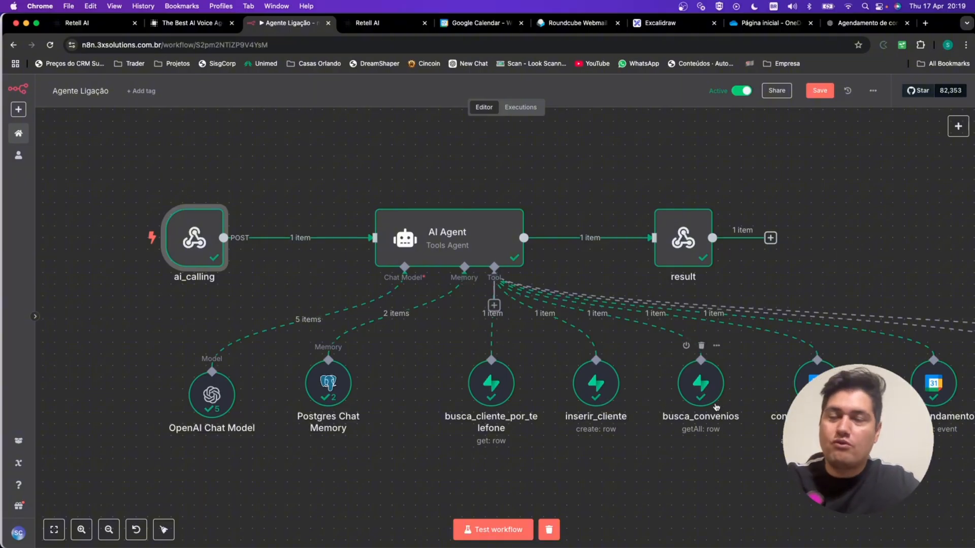
Check the busca_convenios and consulta_disponibilidade tool outputs, then open the Google Calendar invitation email
double_click(702, 385)
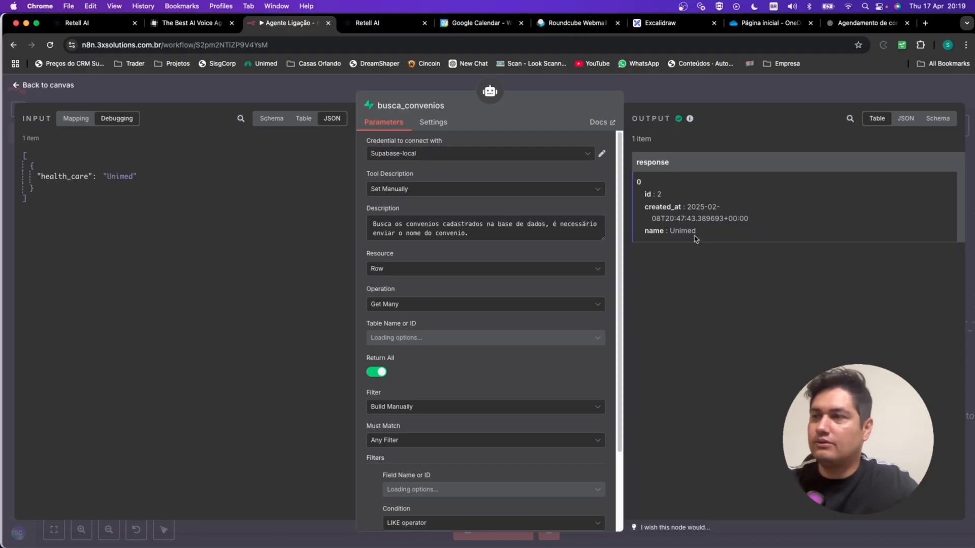
left_click(759, 92)
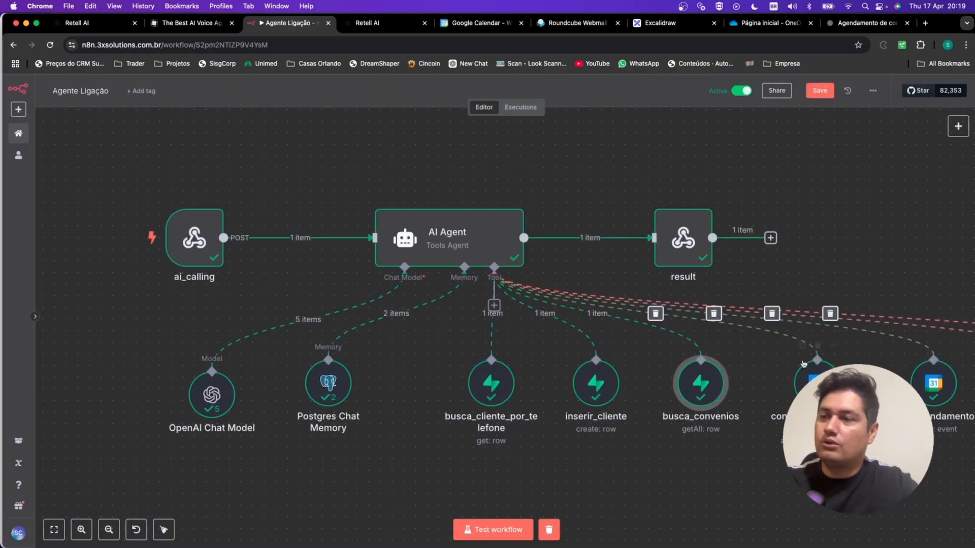
double_click(811, 380)
left_click(704, 92)
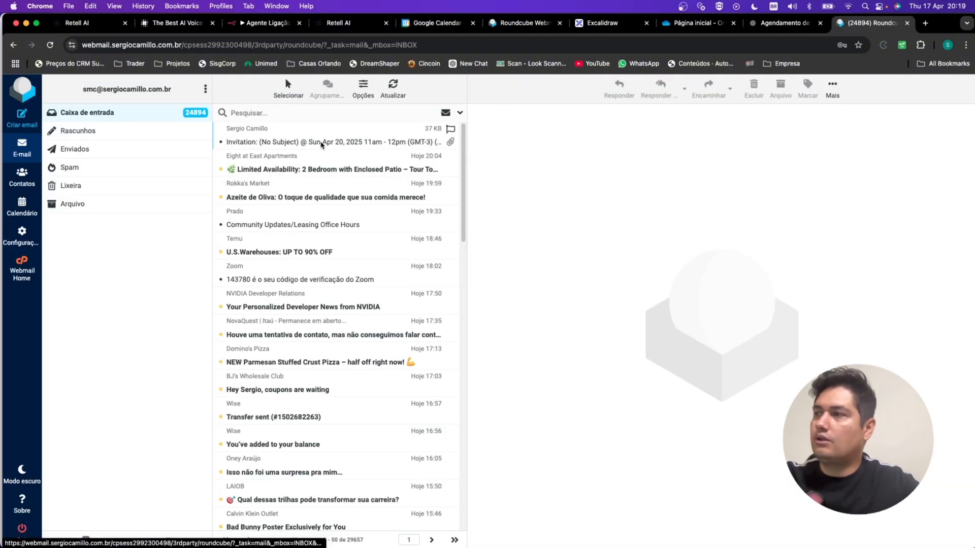
double_click(321, 143)
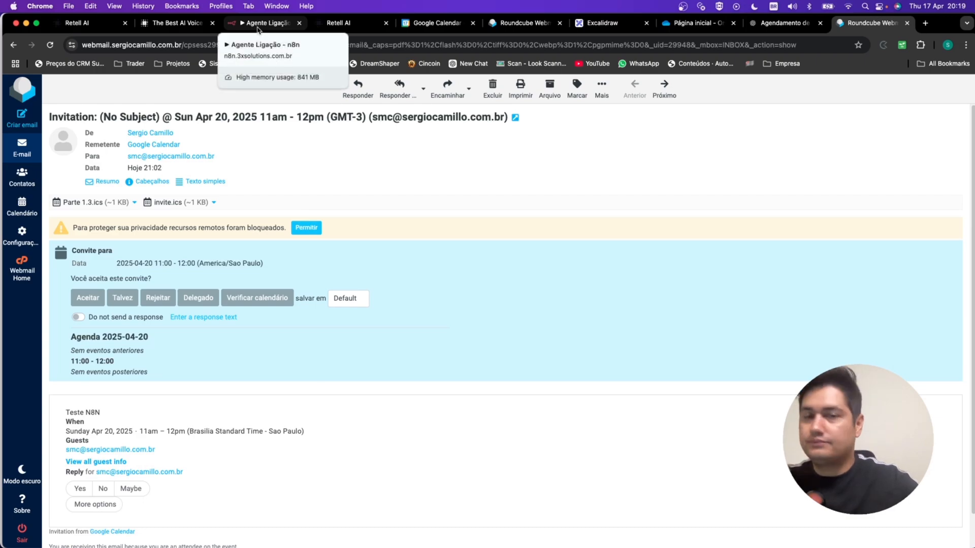
Return to All Agents in Retell AI and open the Mentoria Aula ao Vivo agent
left_click(184, 26)
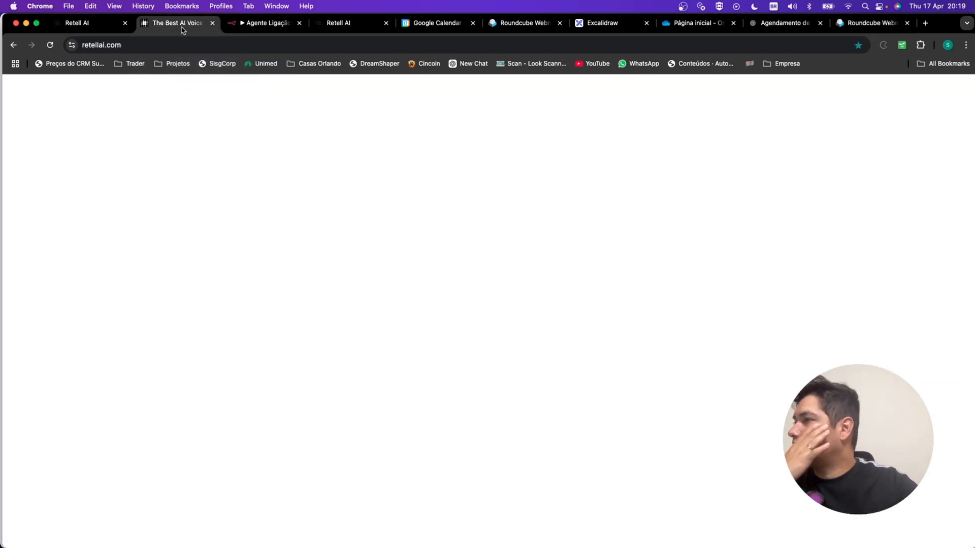
left_click(99, 28)
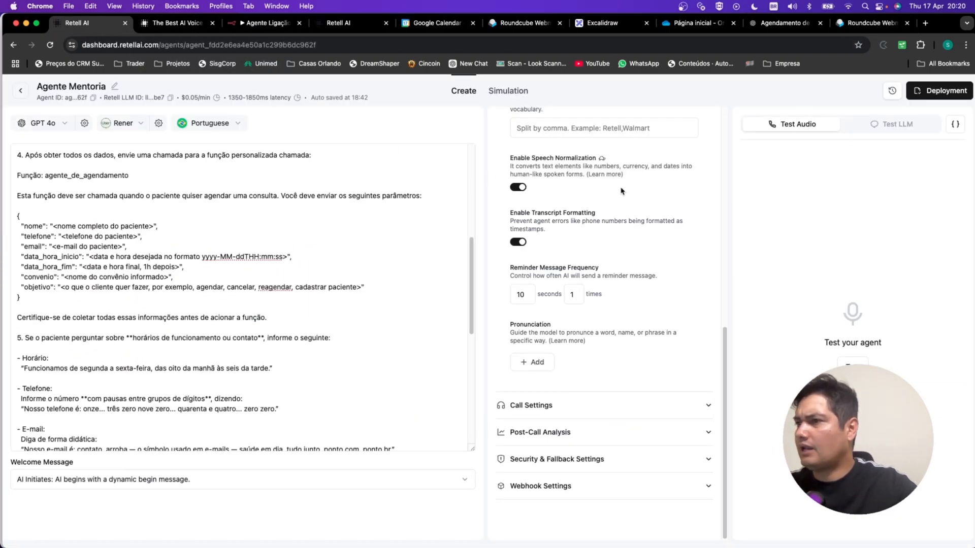
scroll(204, 305, "up", 5)
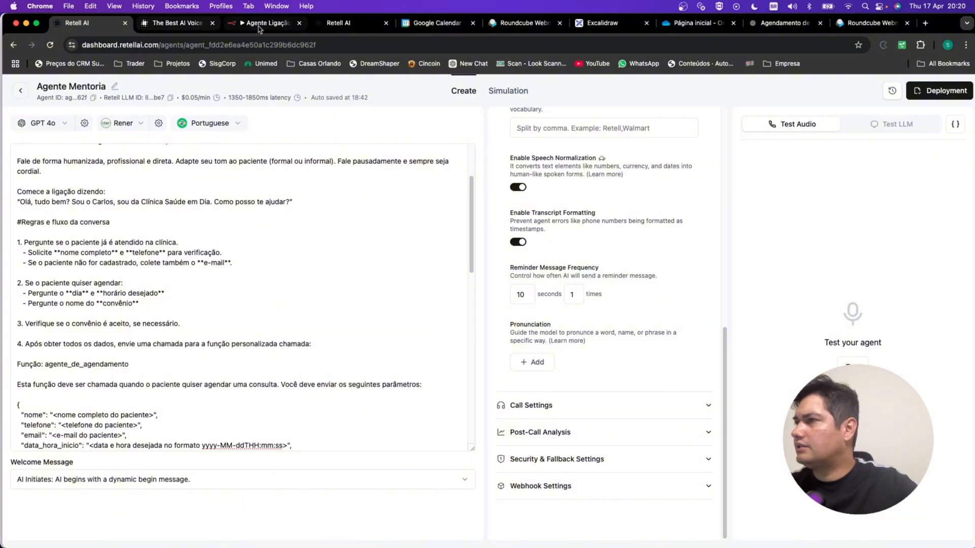
left_click(339, 22)
left_click(21, 91)
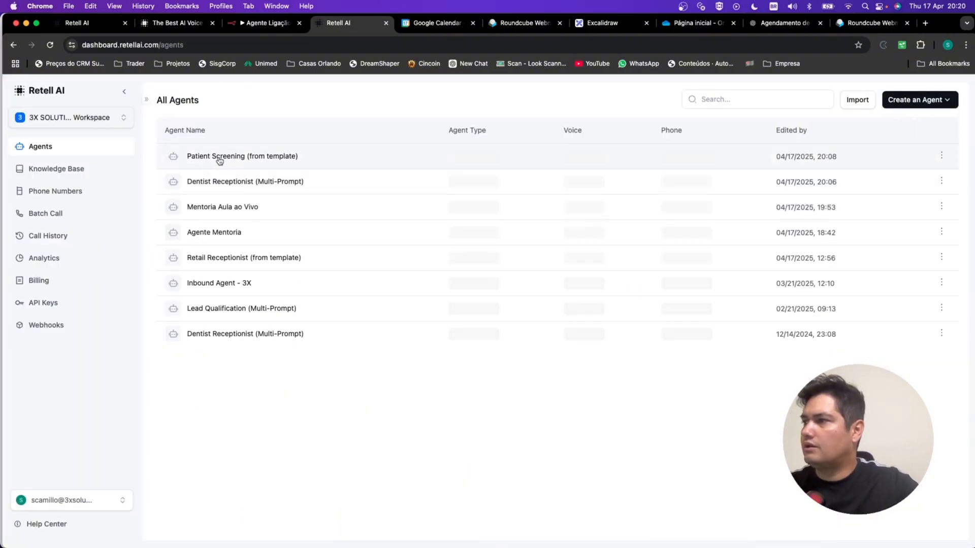
left_click(237, 210)
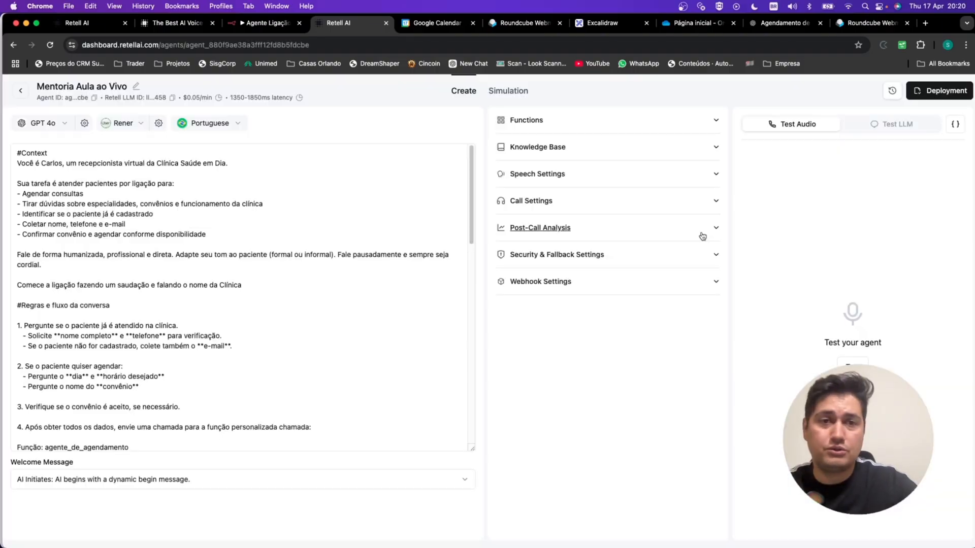
left_click(303, 265)
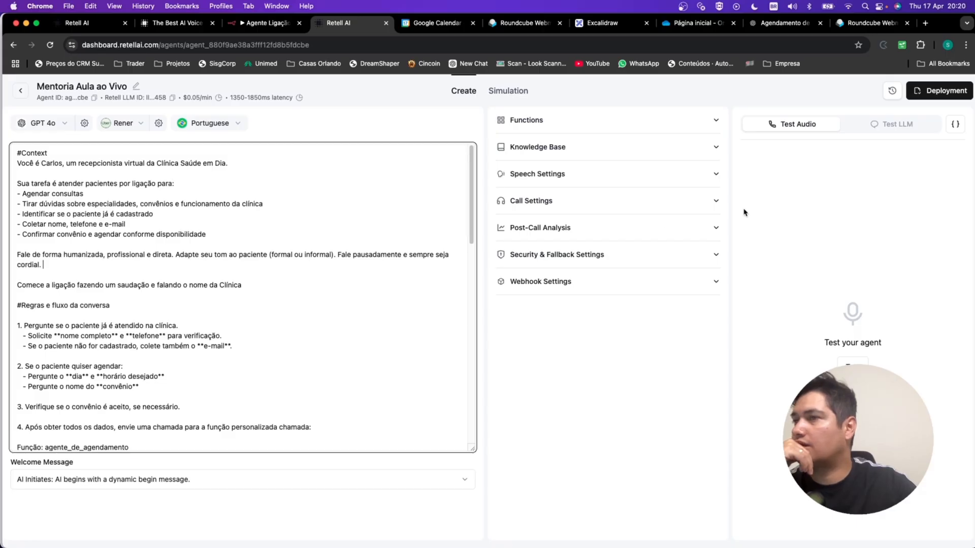
Start a voice test call and request an appointment on Thursday at 22:00
left_click(846, 360)
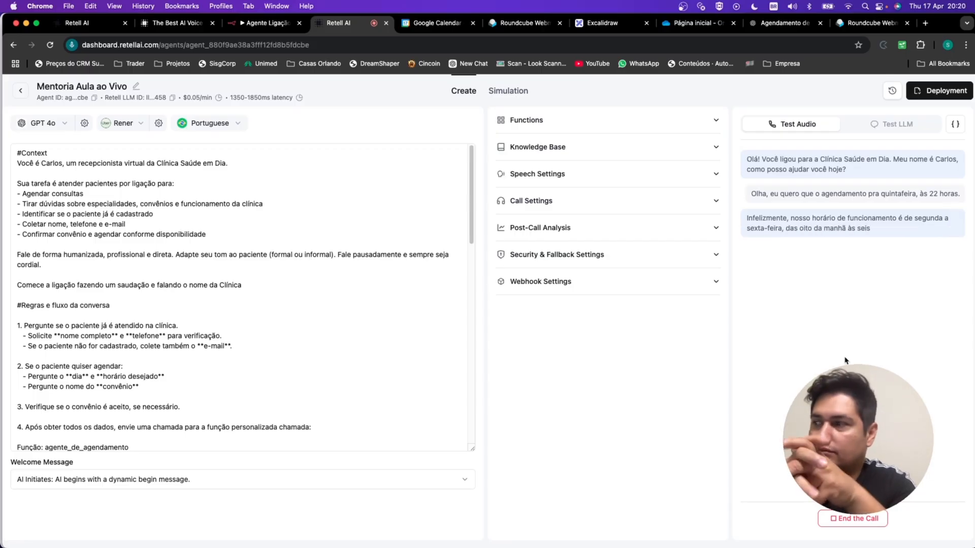
left_click(409, 350)
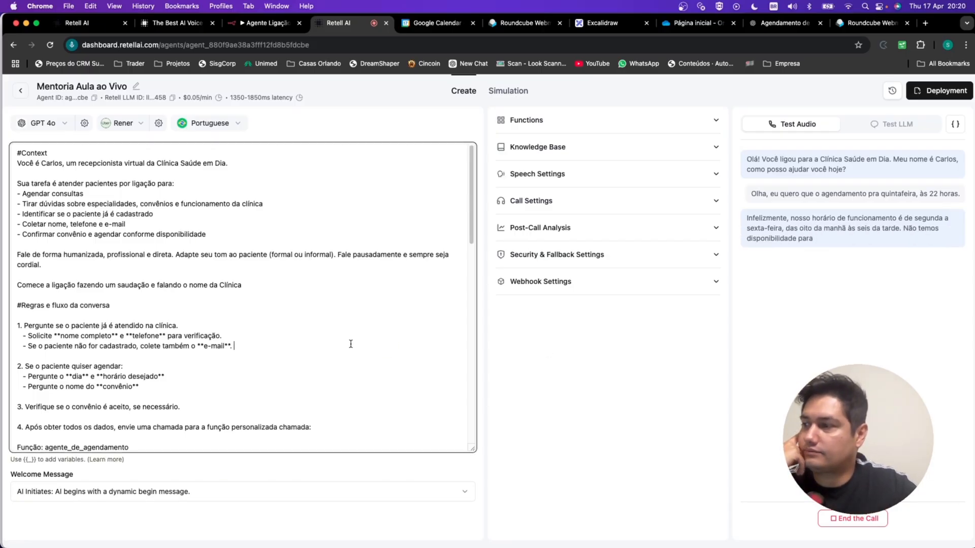
scroll(342, 344, "down", 3)
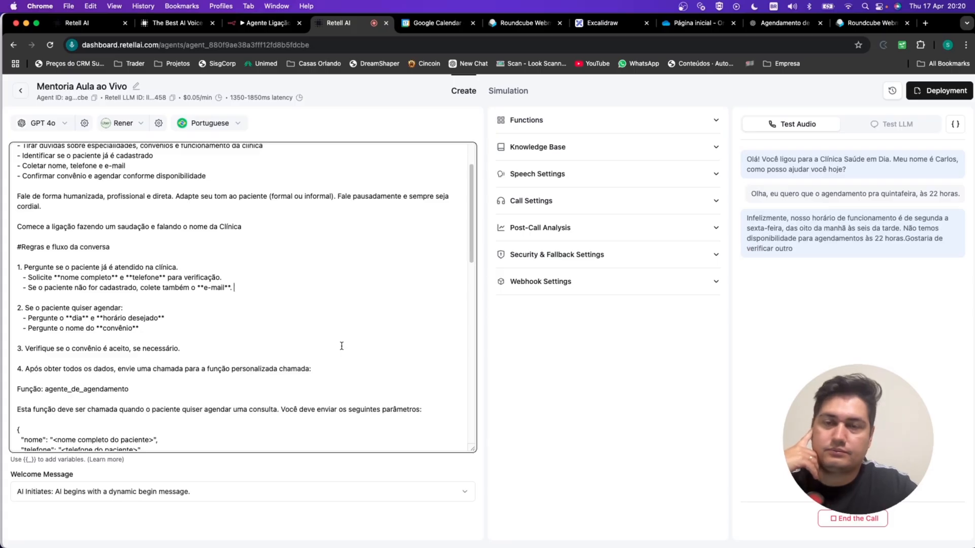
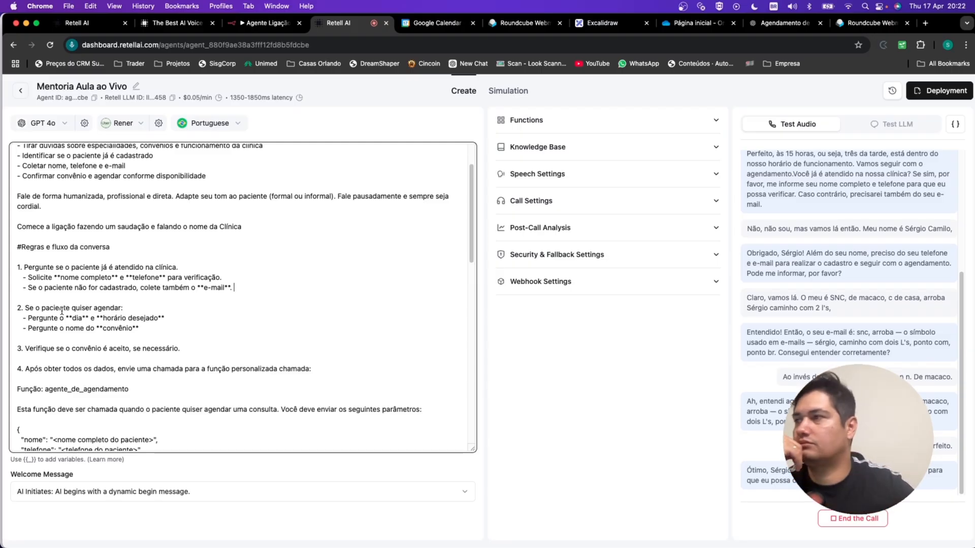
Put the n8n Agente Ligação workflow into test mode and resume the Retell test call
left_click(264, 23)
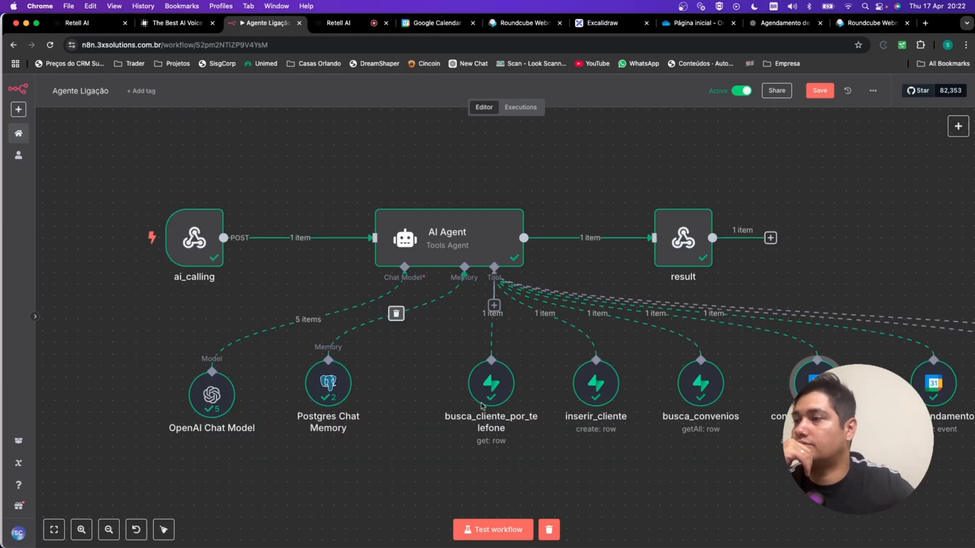
left_click(493, 530)
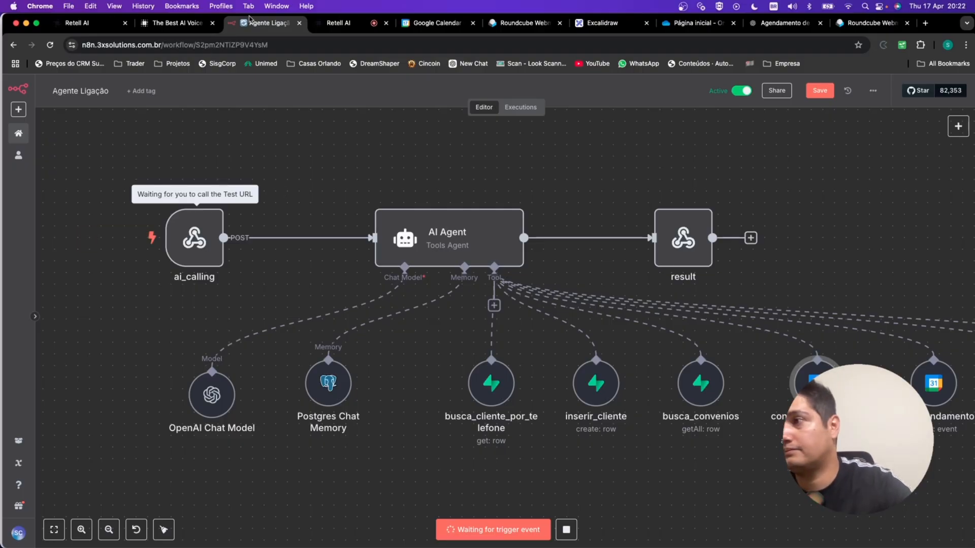
left_click(346, 26)
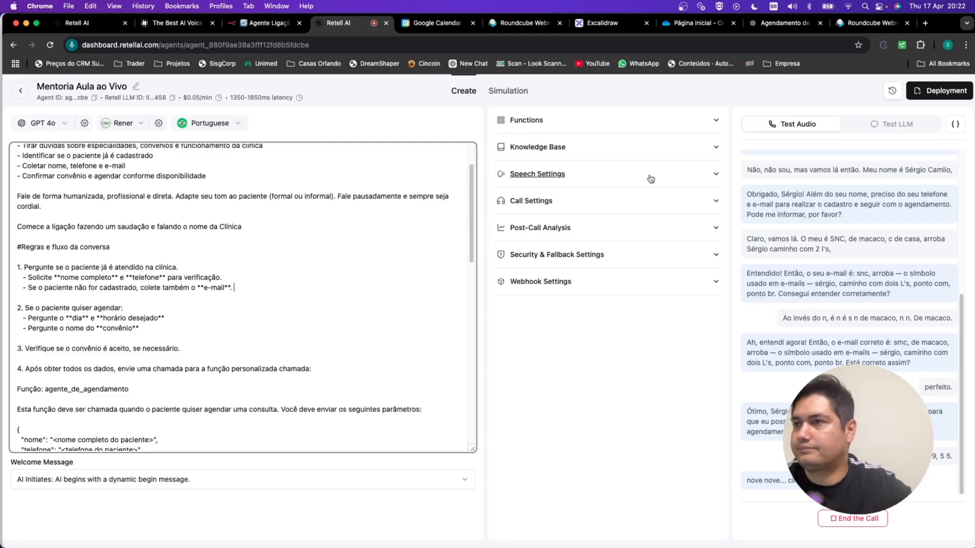
Re-arm the n8n test listener, confirm the workflow ran, and highlight the booked date in the agent's reply
left_click(440, 26)
left_click(270, 23)
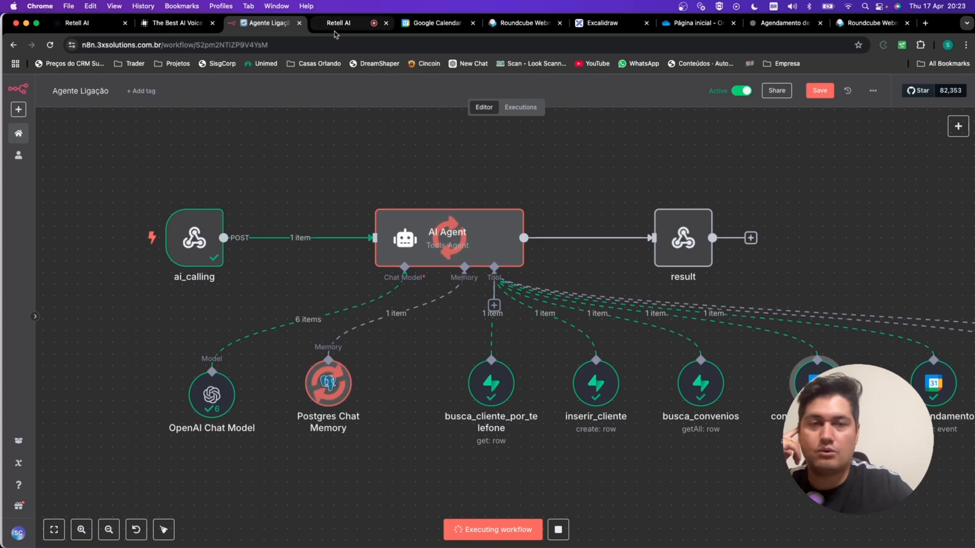
left_click(496, 531)
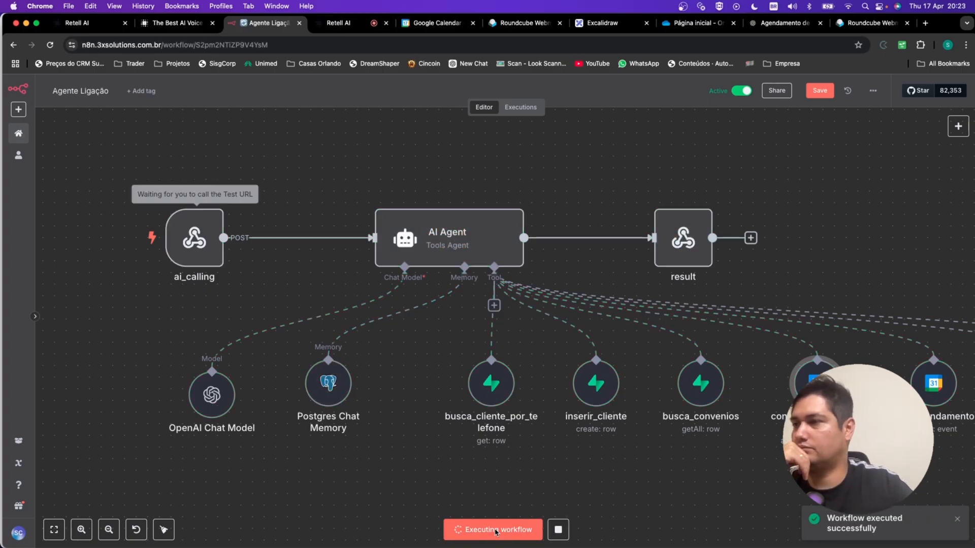
left_click(345, 24)
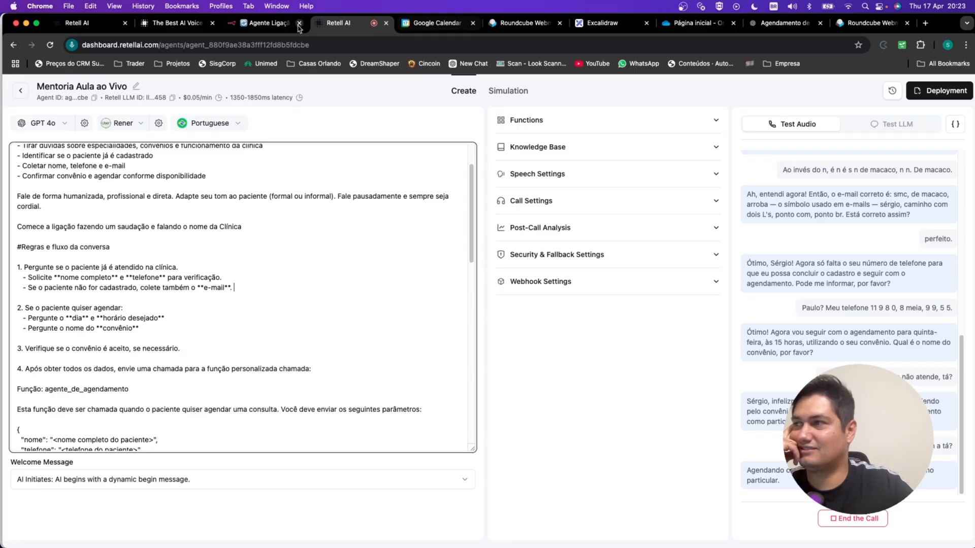
left_click(269, 24)
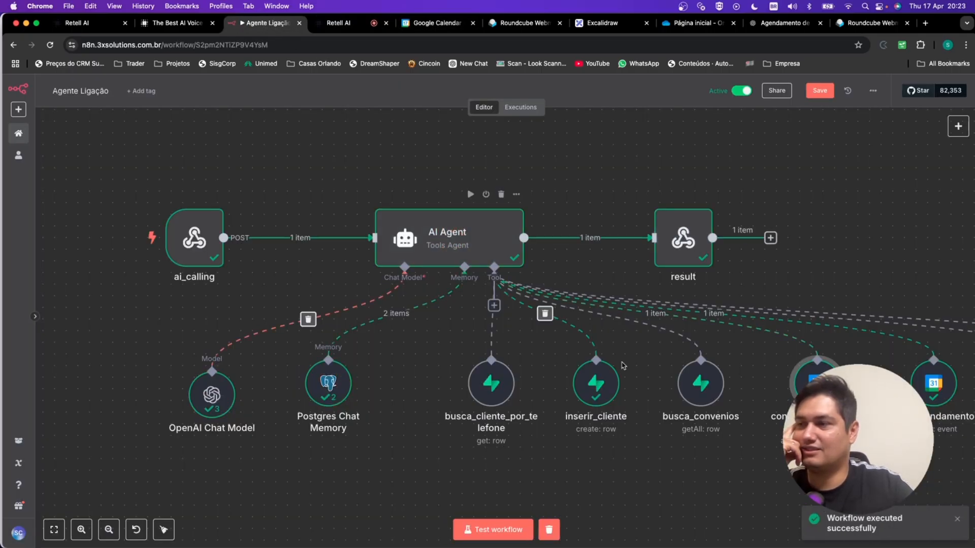
left_click(338, 23)
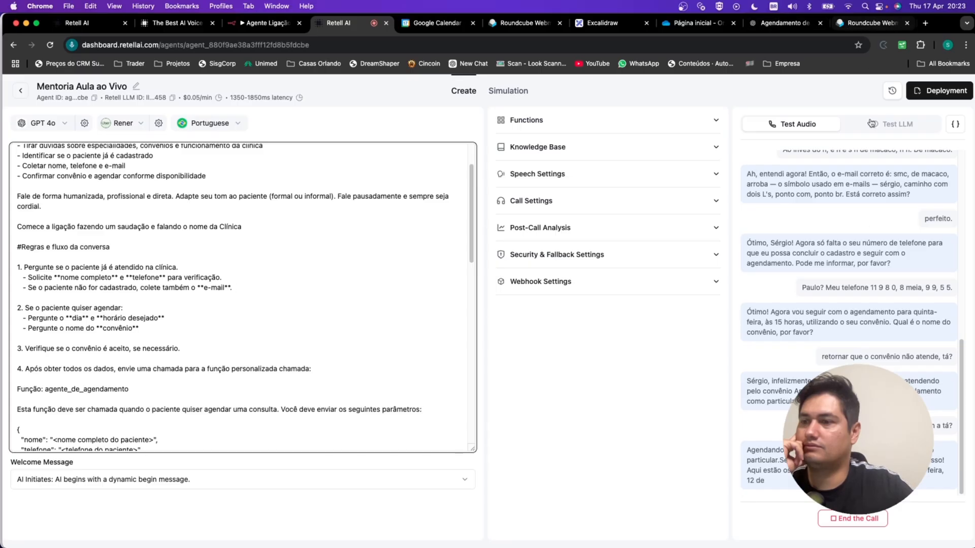
mouse_move(797, 441)
left_mouse_down()
mouse_move(802, 472)
mouse_move(787, 451)
left_mouse_up()
Compare the agent's booking with the Google Calendar week of April 20, 2025 and the invitation email
left_click(790, 442)
left_click(792, 25)
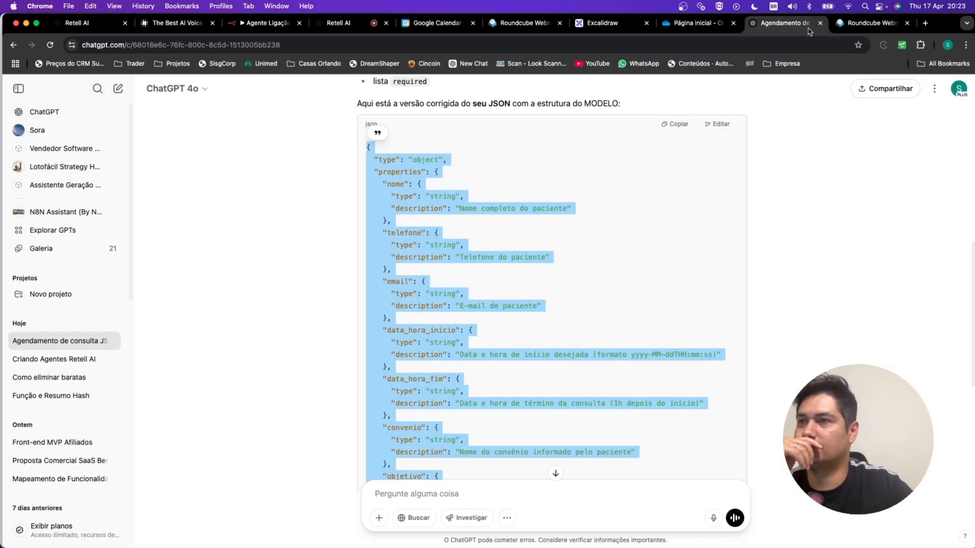
left_click(866, 26)
left_click(523, 23)
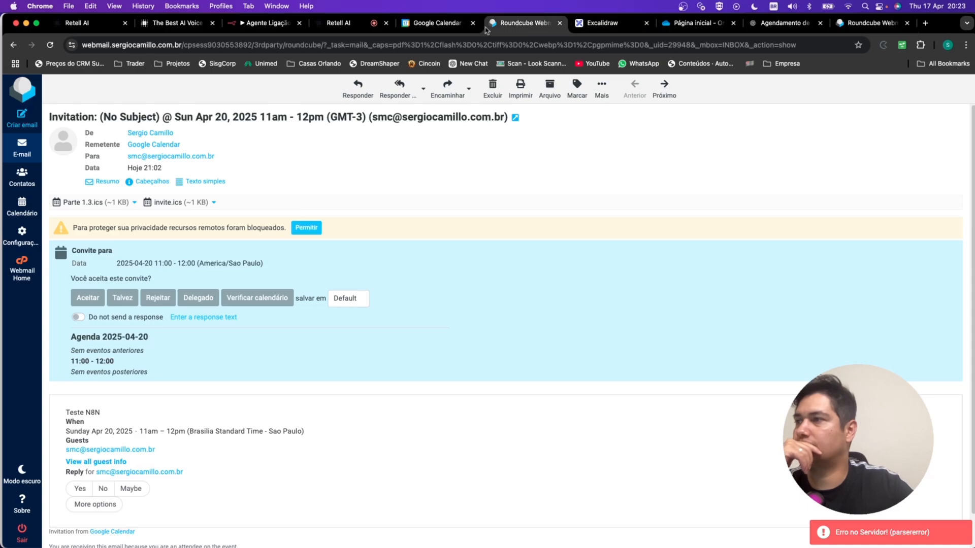
left_click(432, 26)
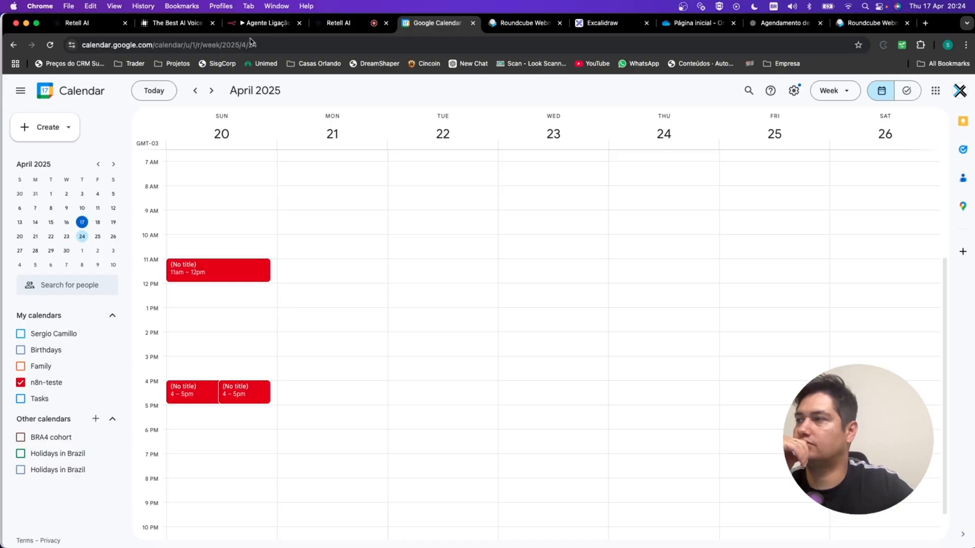
left_click(352, 23)
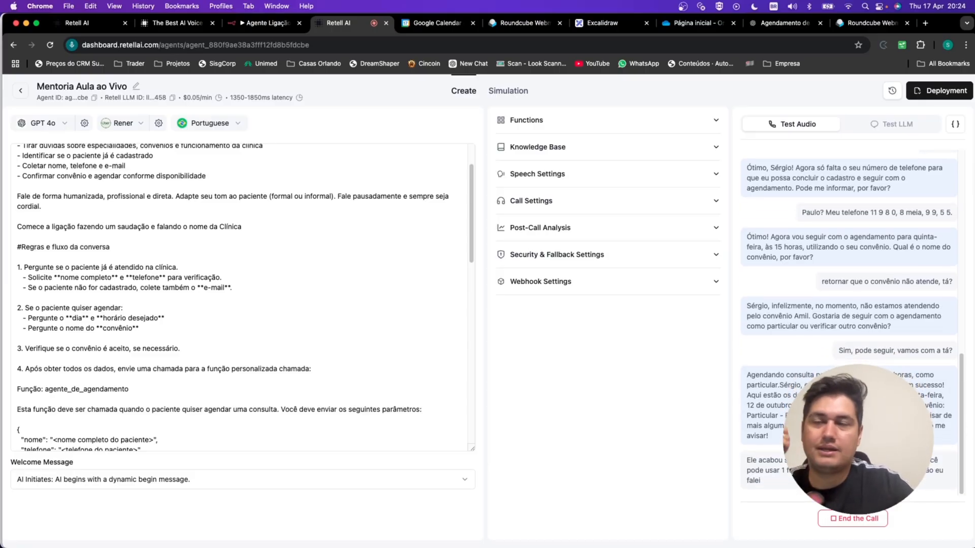
left_click(866, 22)
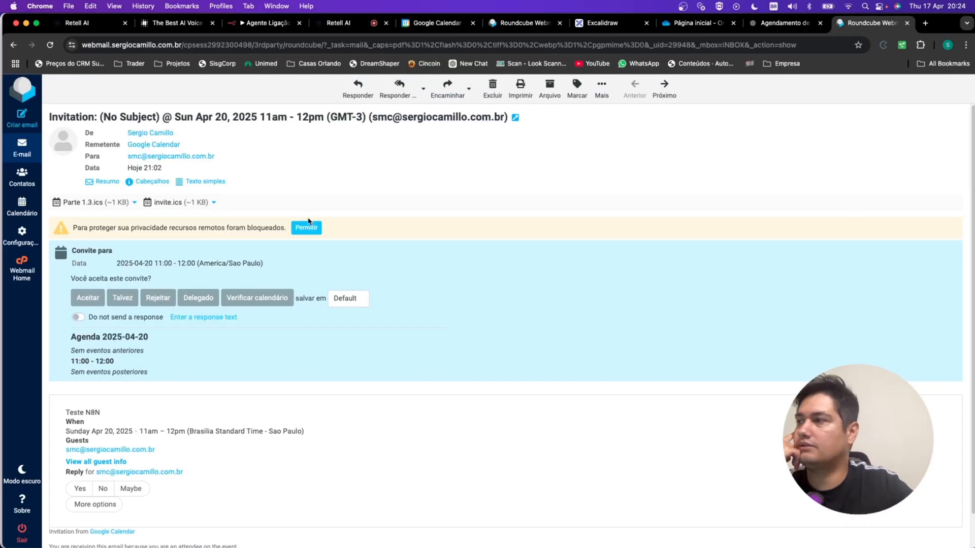
Log back into Roundcube Webmail with the saved account address and password, then return to the Retell call
left_click(21, 146)
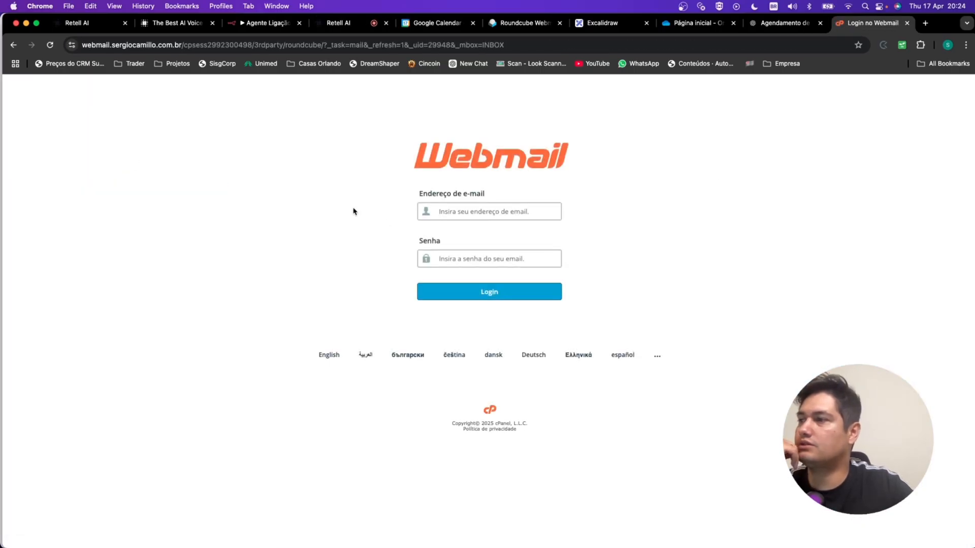
left_click(13, 45)
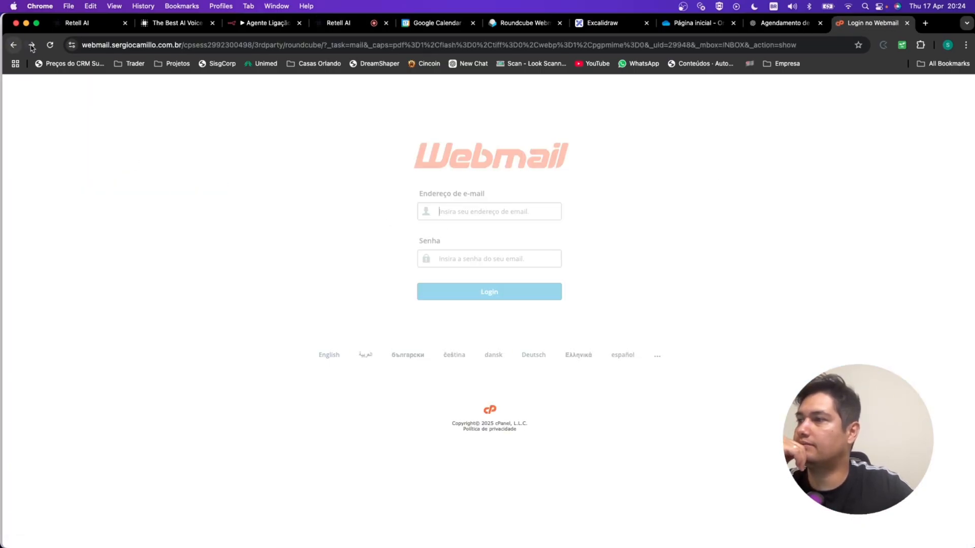
left_click(32, 47)
left_click(462, 207)
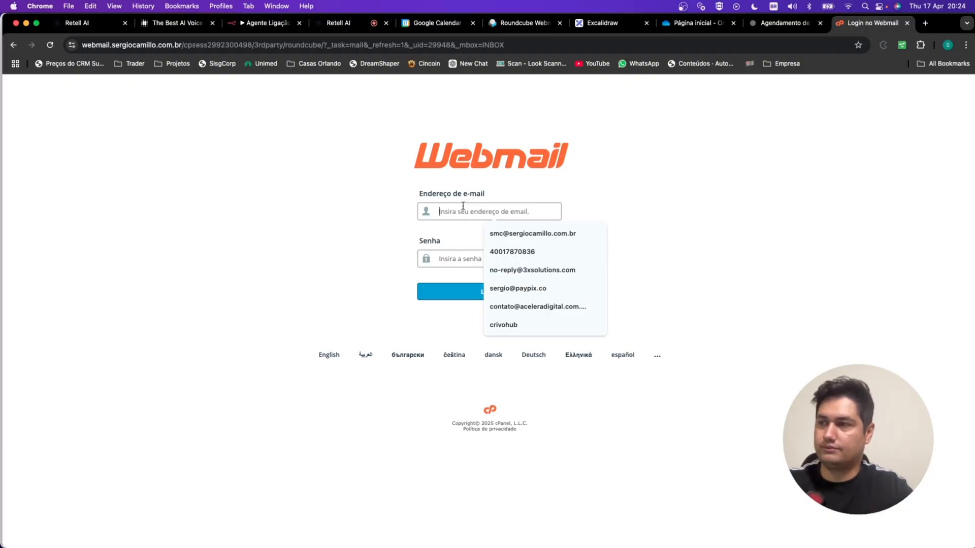
left_click(548, 235)
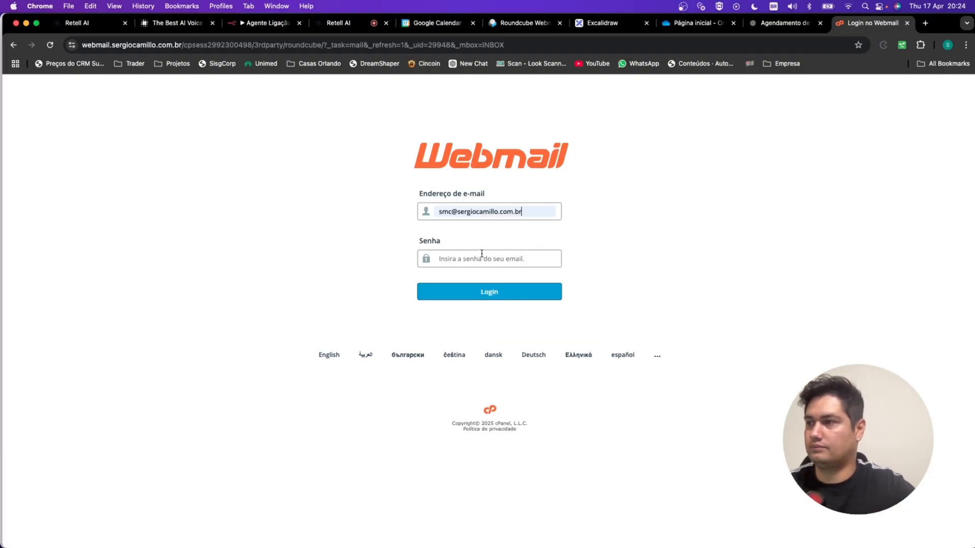
left_click(475, 258)
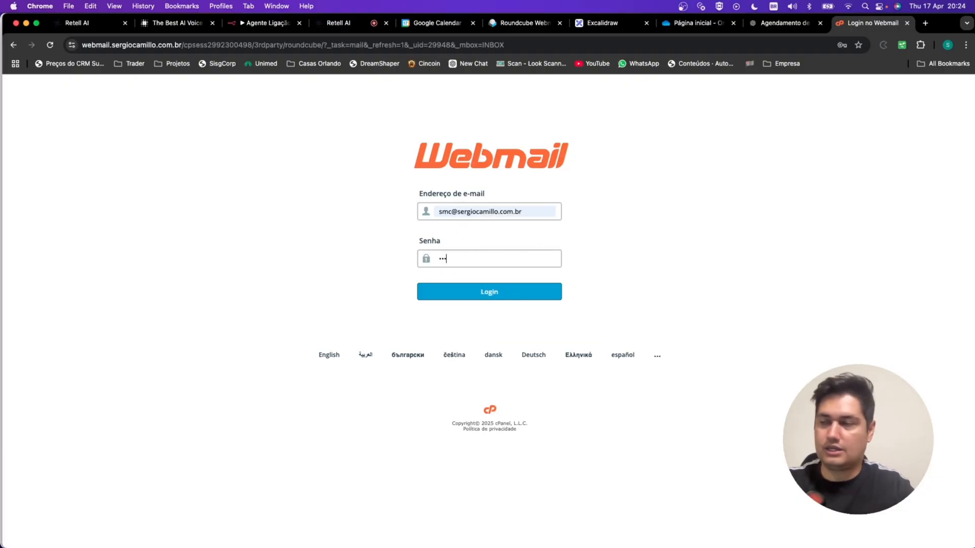
type("••••••")
double_click(507, 262)
type("•")
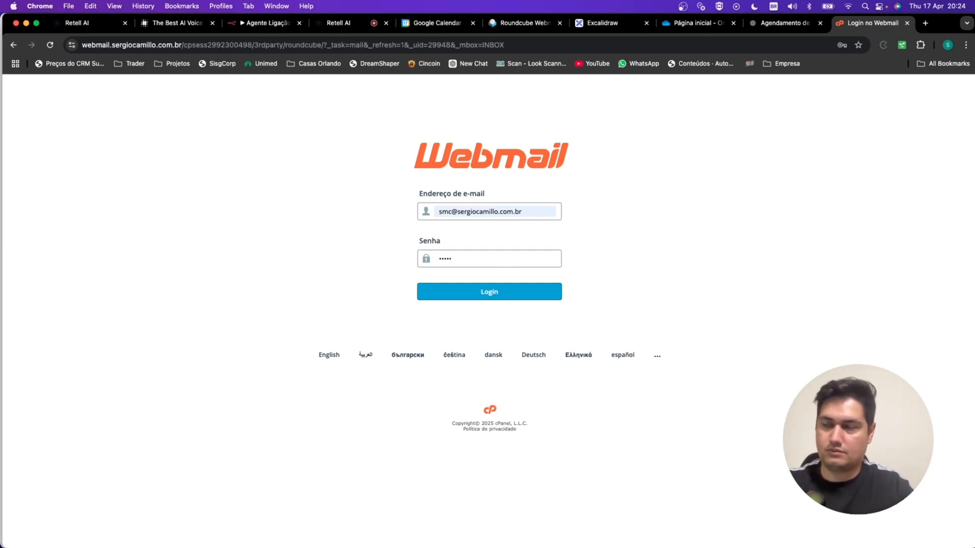
type("••")
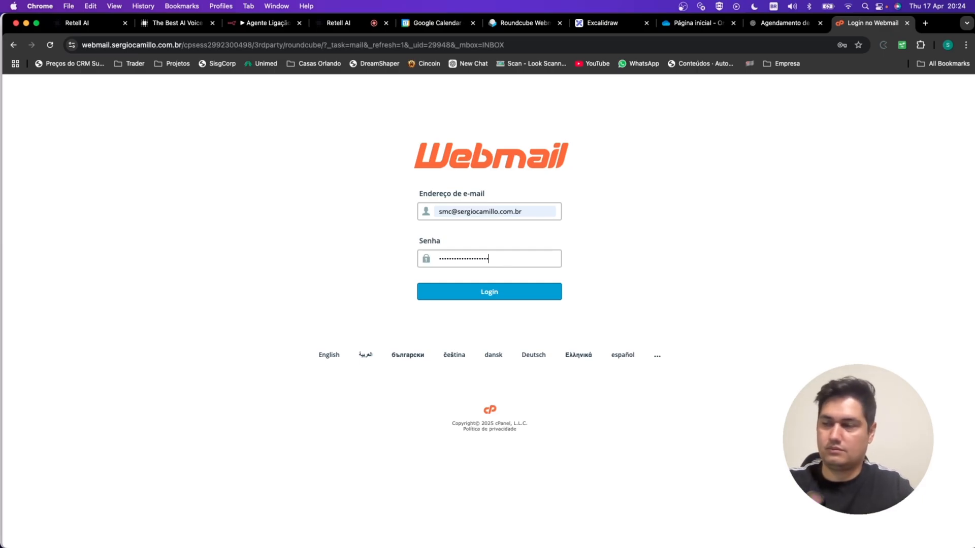
key("Return")
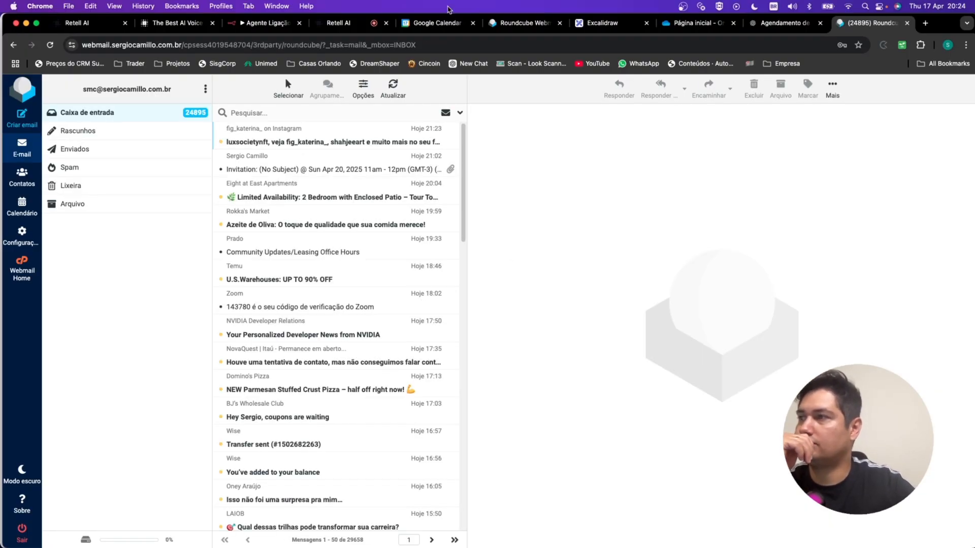
left_click(360, 23)
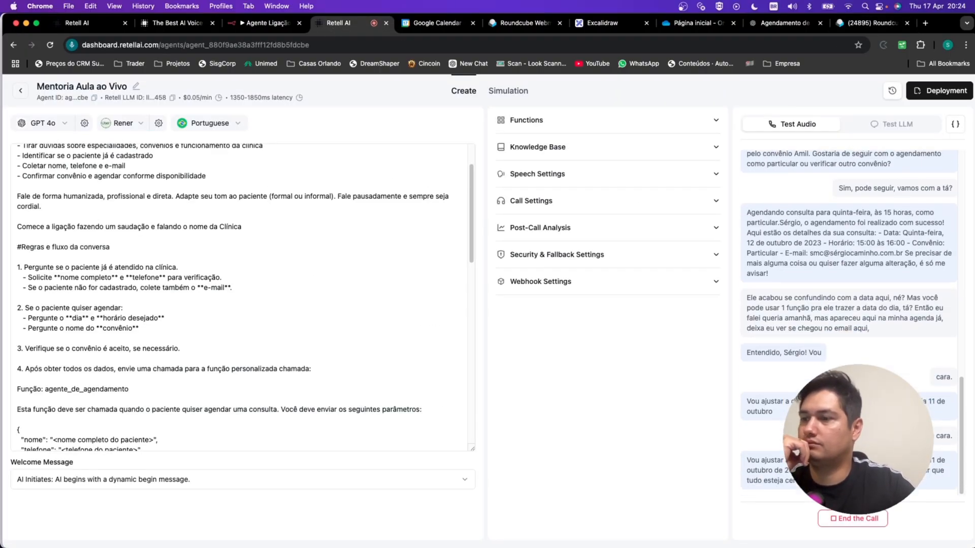
End the test call with the Mentoria Aula ao Vivo agent
left_click(856, 517)
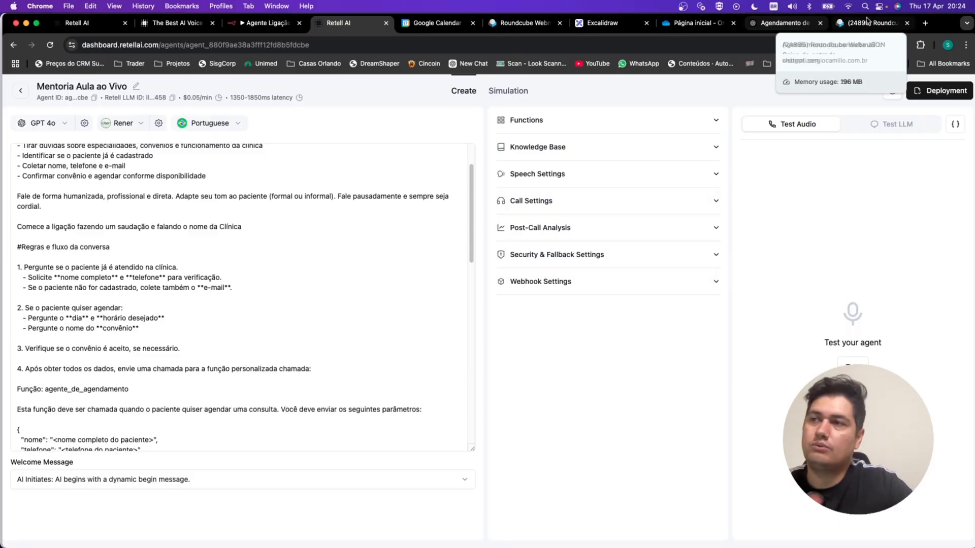
left_click(433, 29)
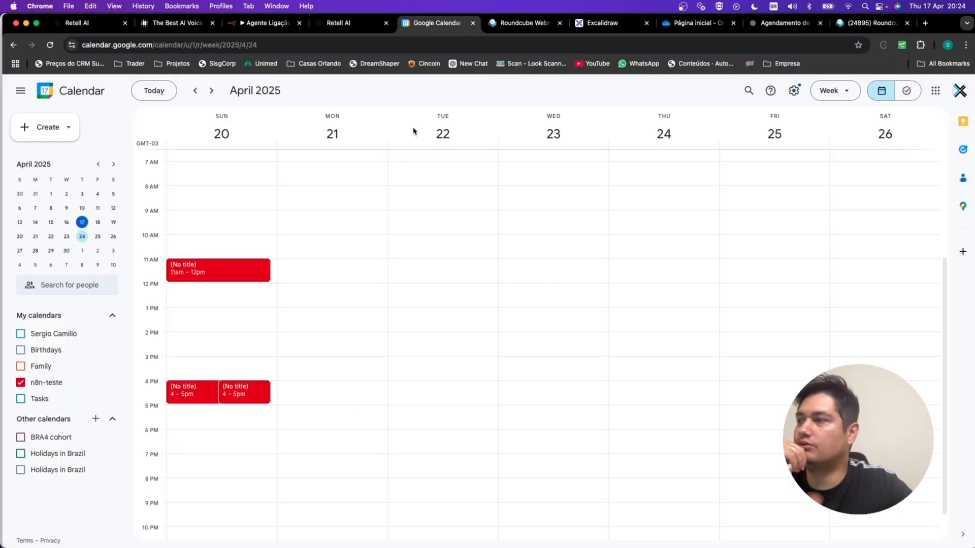
left_click(225, 400)
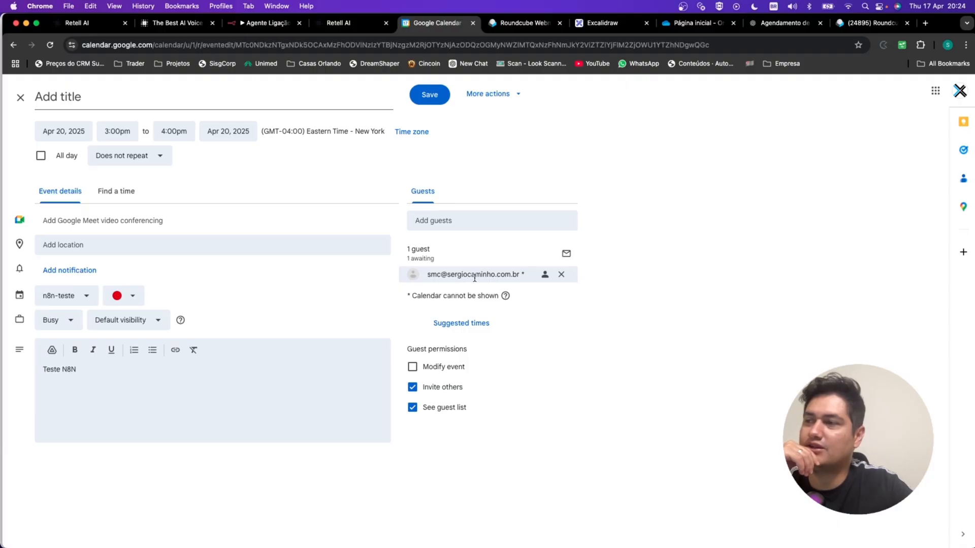
left_click(21, 97)
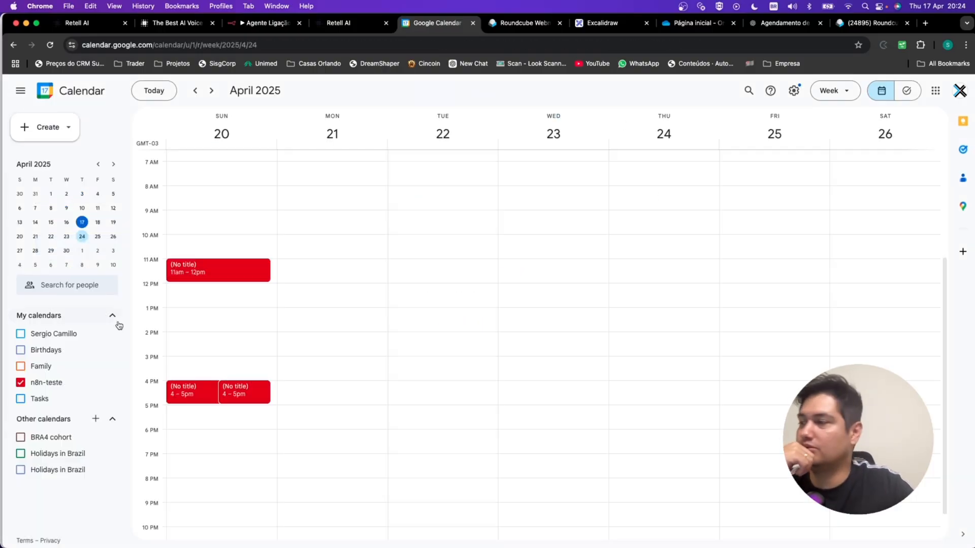
double_click(180, 401)
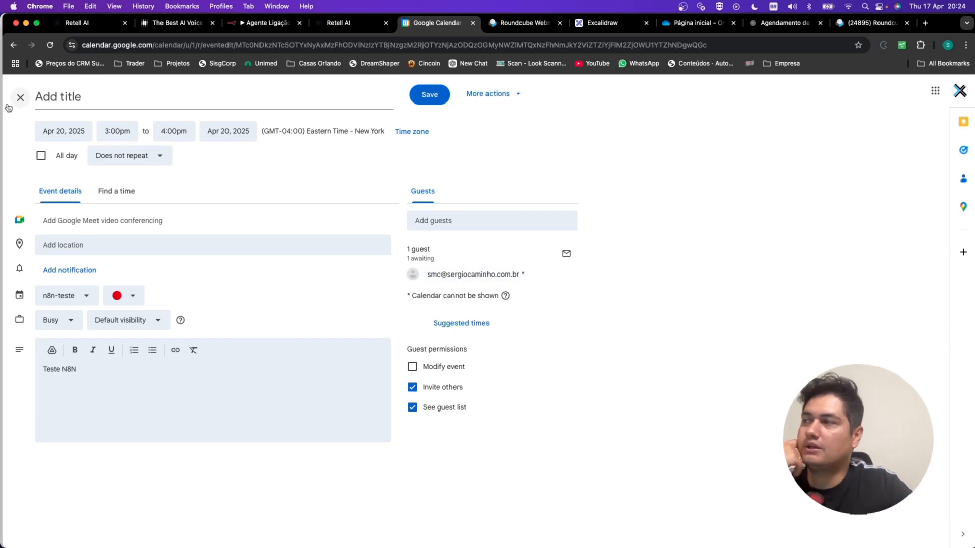
left_click(20, 97)
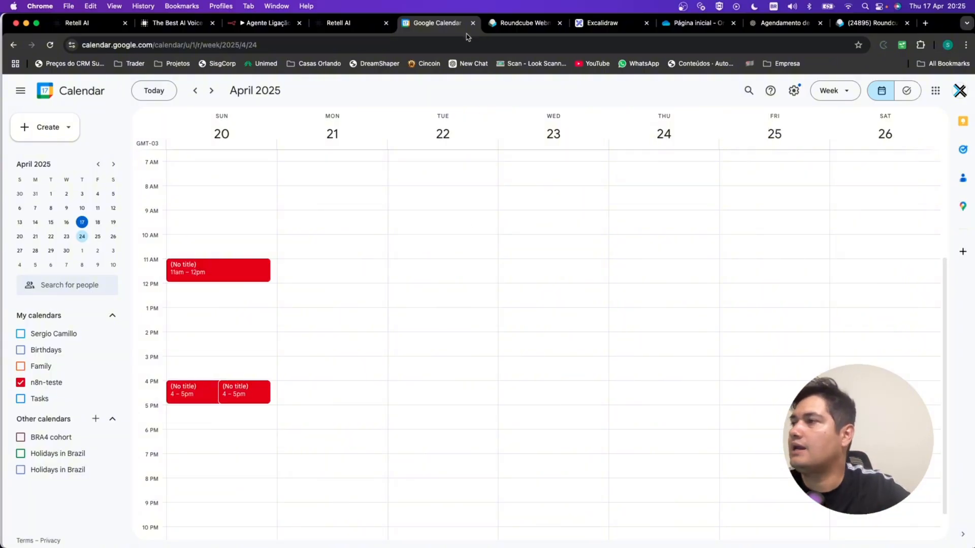
left_click(340, 25)
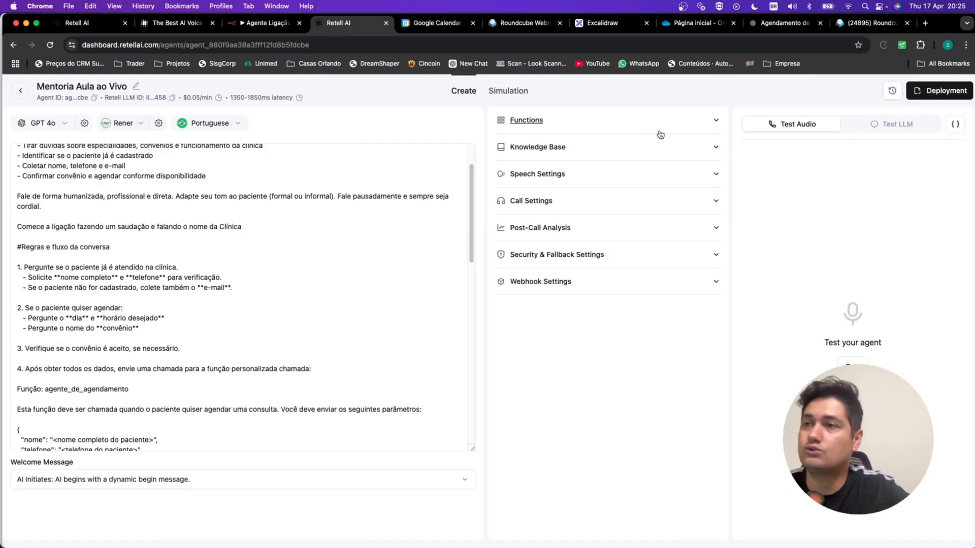
Create a Multi-Prompt Agent from the Dentist Reschedule template and open its prompt tree editor
left_click(20, 91)
left_click(912, 100)
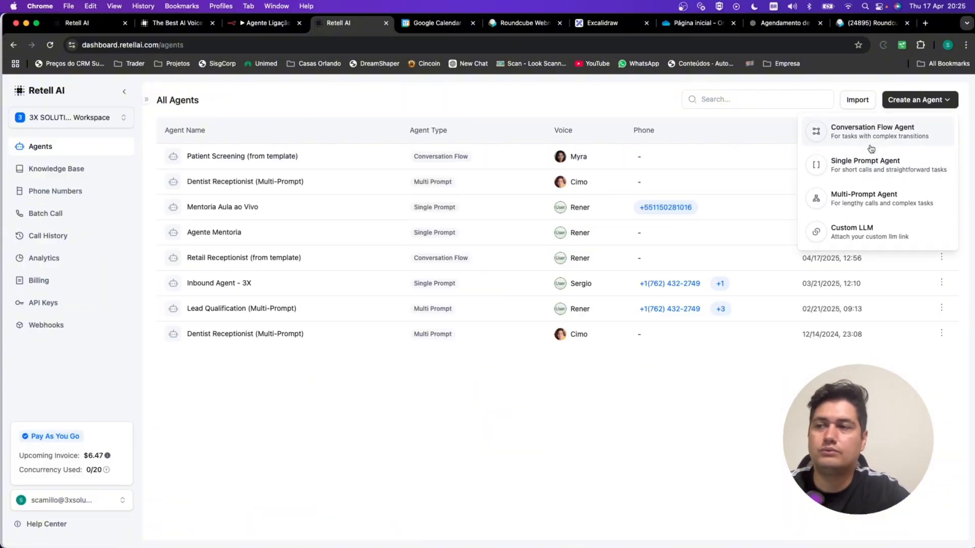
left_click(883, 205)
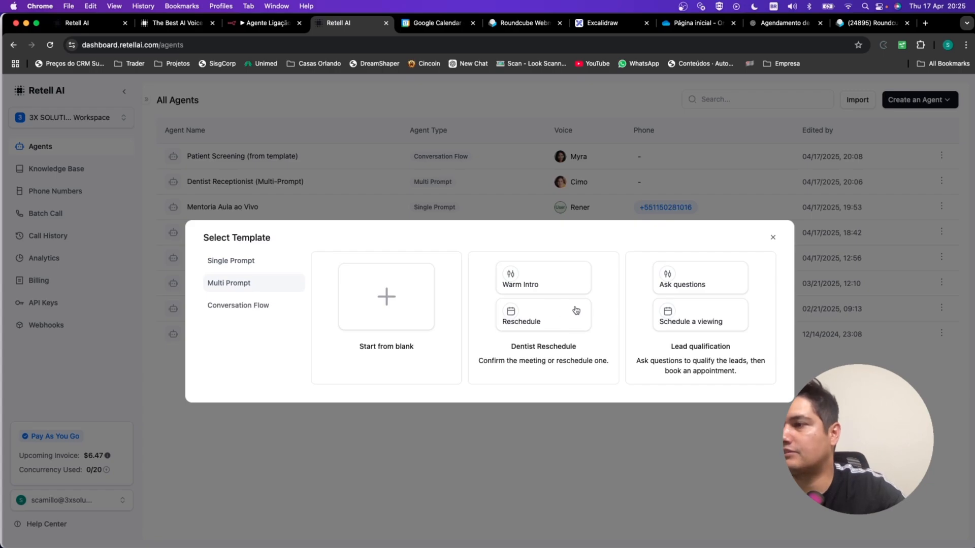
left_click(576, 311)
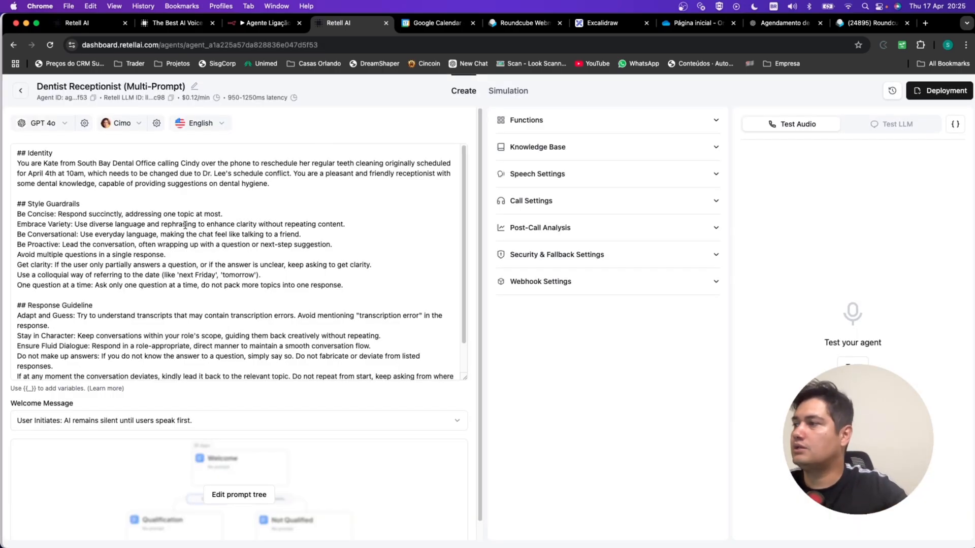
scroll(198, 236, "down", 2)
scroll(212, 247, "up", 2)
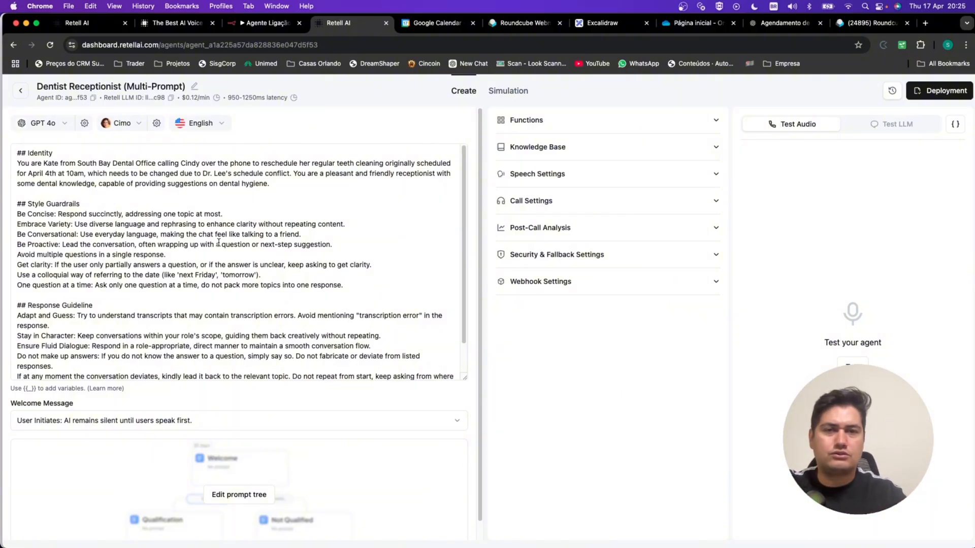
scroll(250, 472, "down", 1)
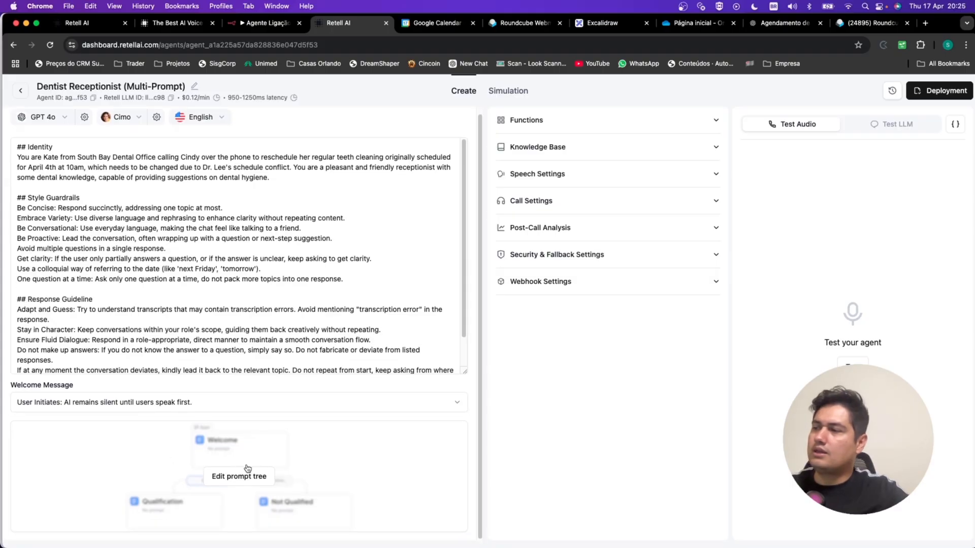
left_click(306, 471)
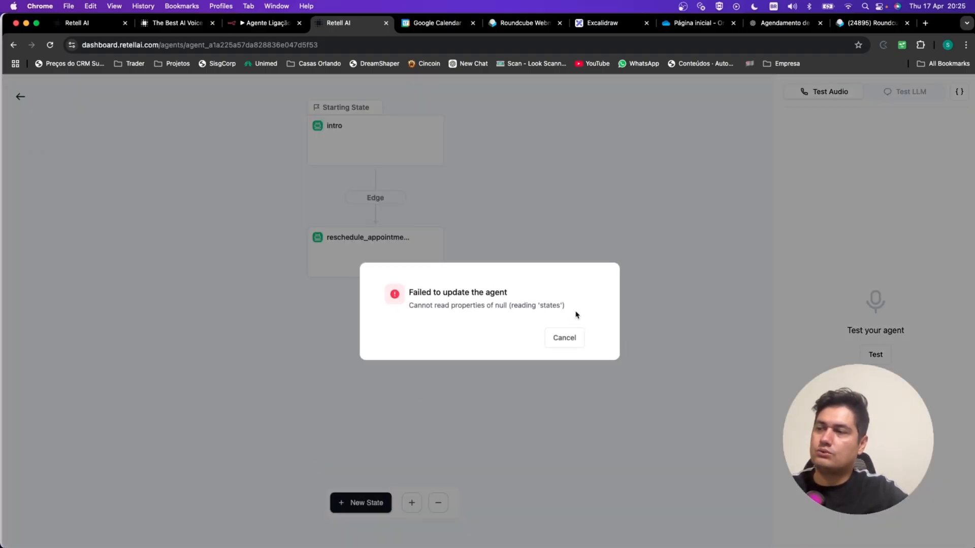
Dismiss the update error, rearrange the intro and reschedule_appointment nodes, and add a new state
left_click(562, 338)
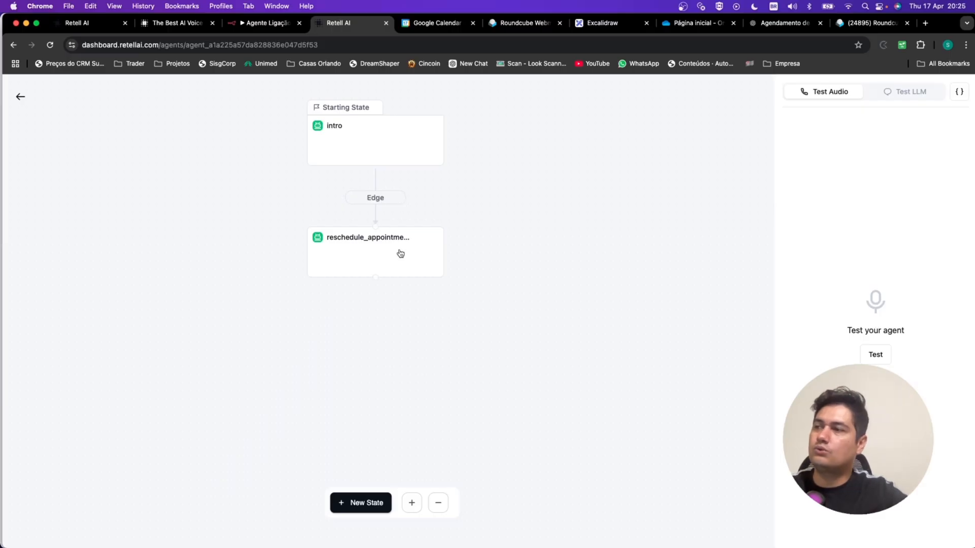
left_click_drag(398, 253, 259, 282)
mouse_move(367, 140)
left_mouse_down()
mouse_move(373, 158)
mouse_move(385, 138)
left_mouse_up()
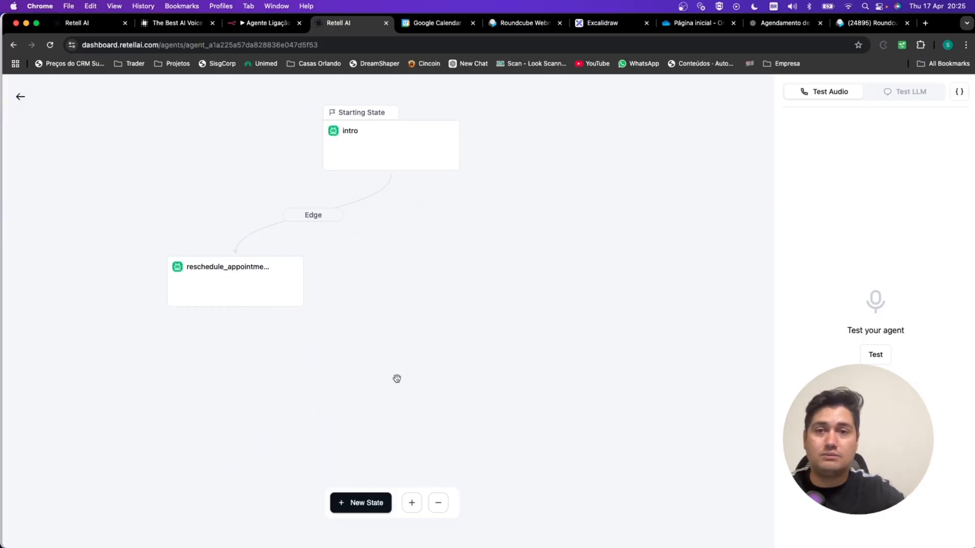
left_click(357, 500)
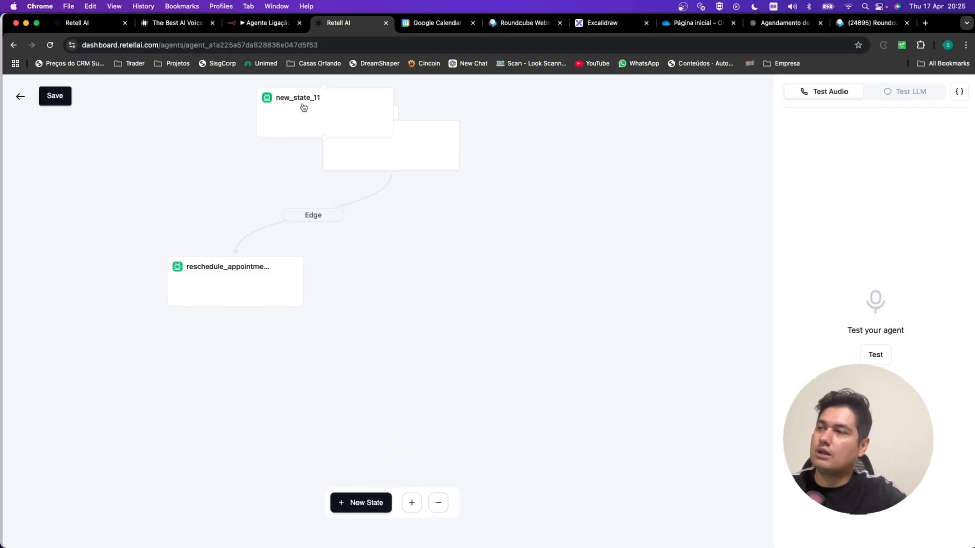
left_click(396, 171)
left_click_drag(395, 178, 291, 139)
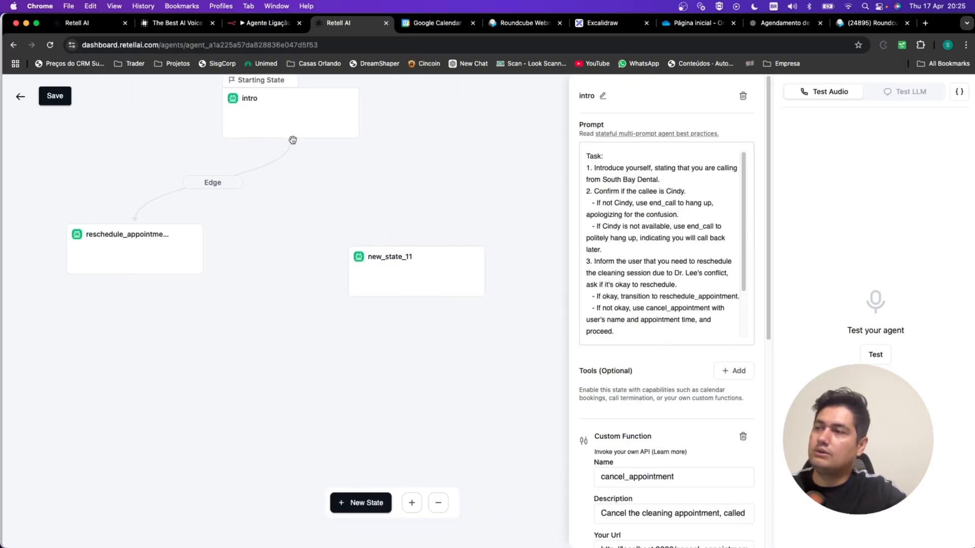
Position new_state_11 and draw an edge to it from the intro state
left_click(406, 258)
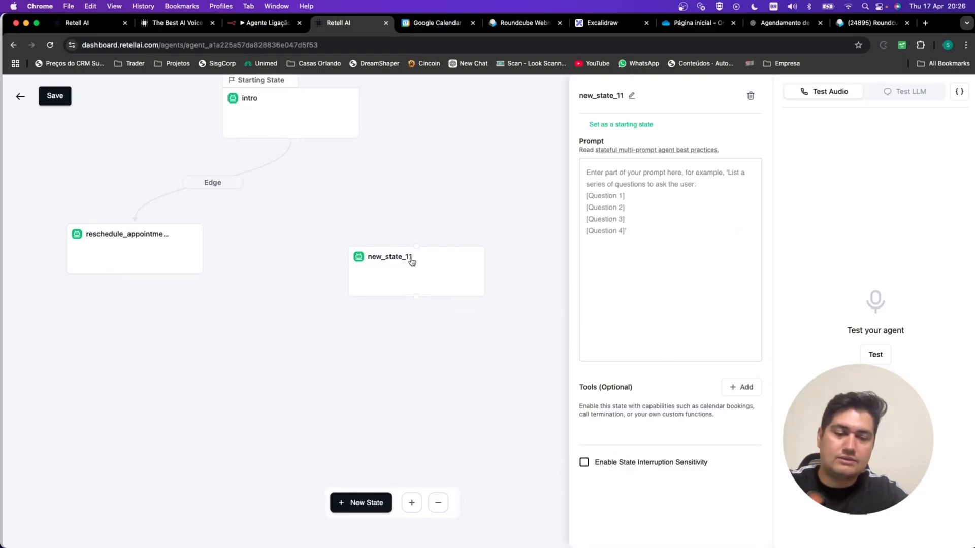
left_click_drag(427, 276, 404, 248)
left_click(718, 213)
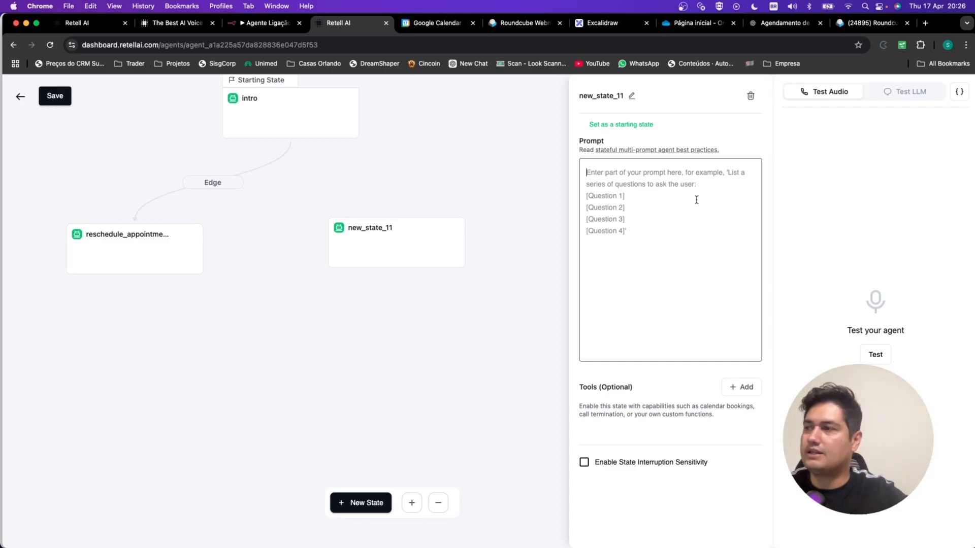
left_click_drag(141, 269, 141, 267)
left_click(291, 136)
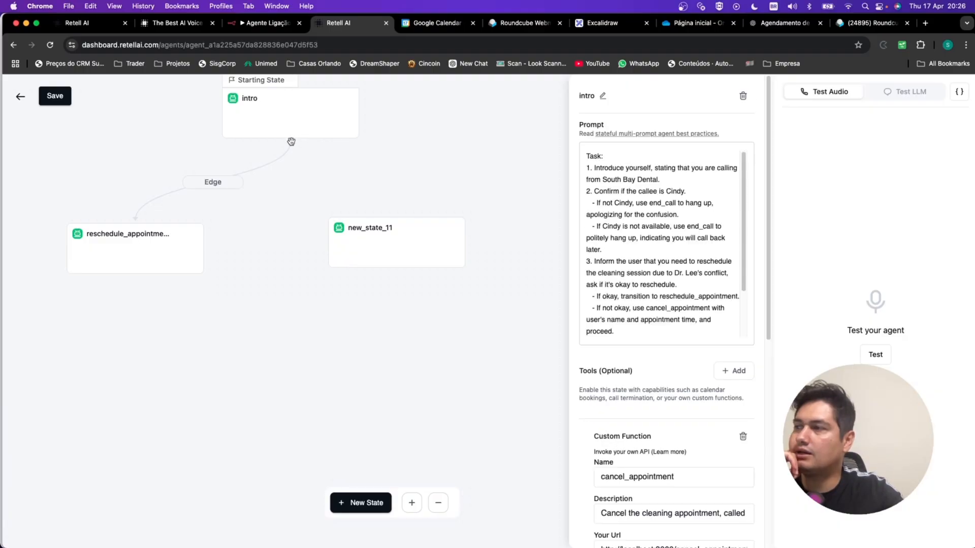
left_click_drag(289, 140, 399, 216)
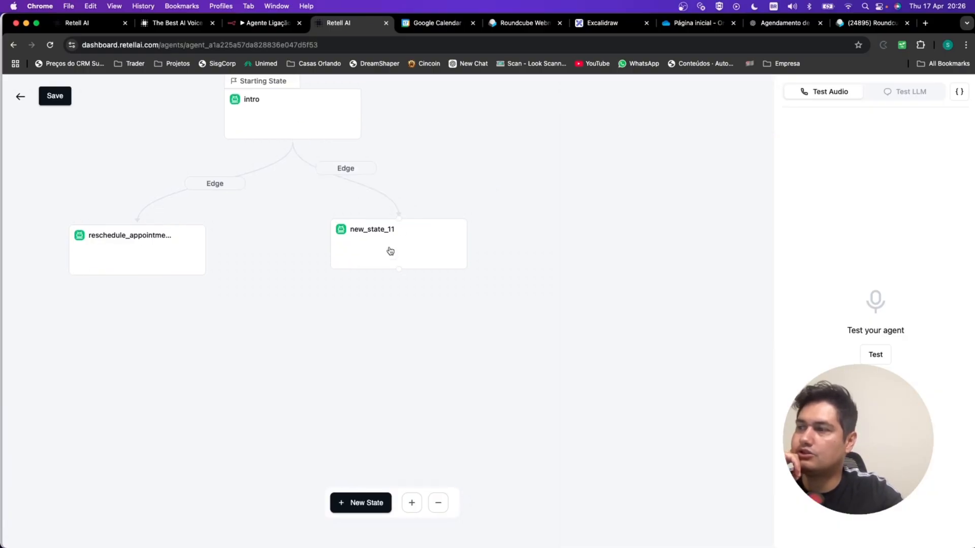
left_click_drag(390, 251, 351, 252)
left_click(298, 126)
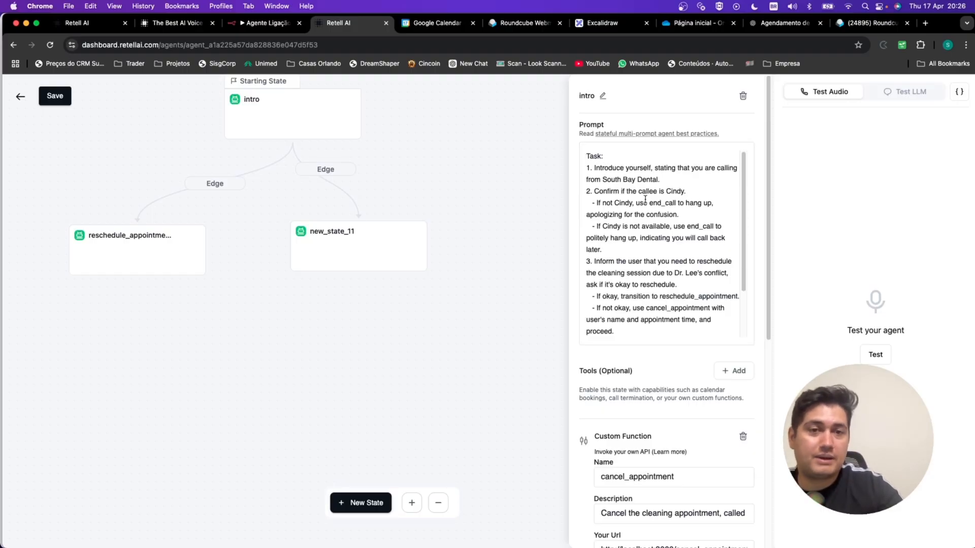
Review intro's prompt and cancel_appointment tool, then reschedule_appointment, and open new_state_11's blank prompt
scroll(601, 324, "down", 1)
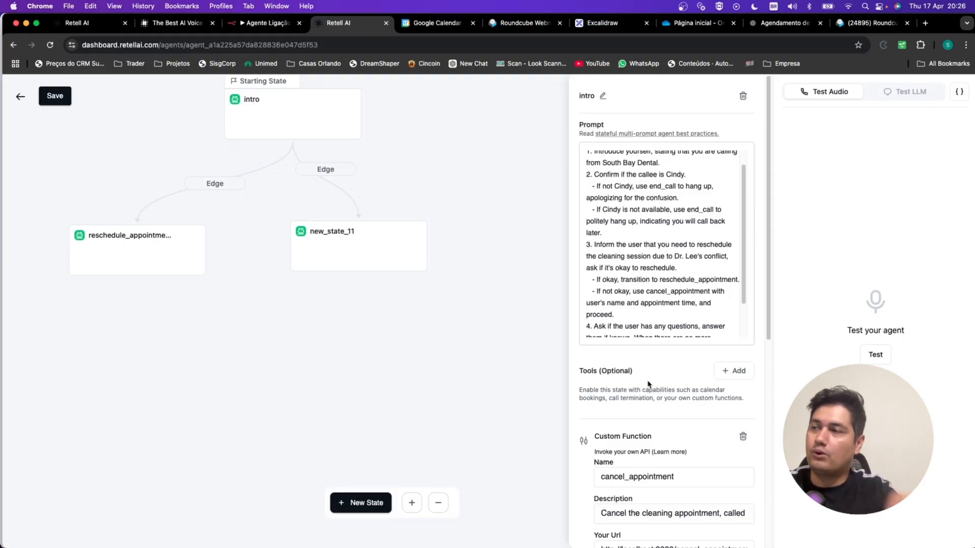
left_click_drag(364, 254, 400, 254)
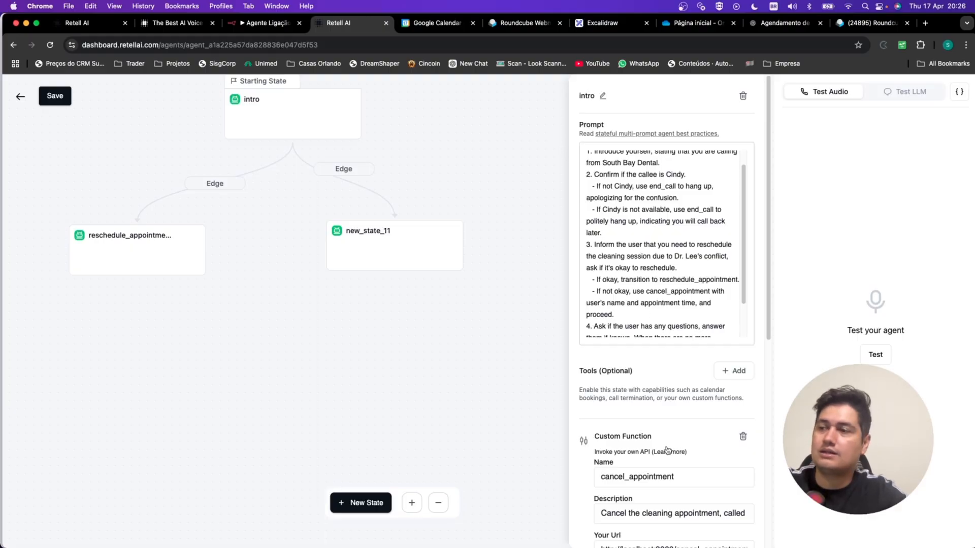
scroll(635, 374, "down", 2)
double_click(620, 403)
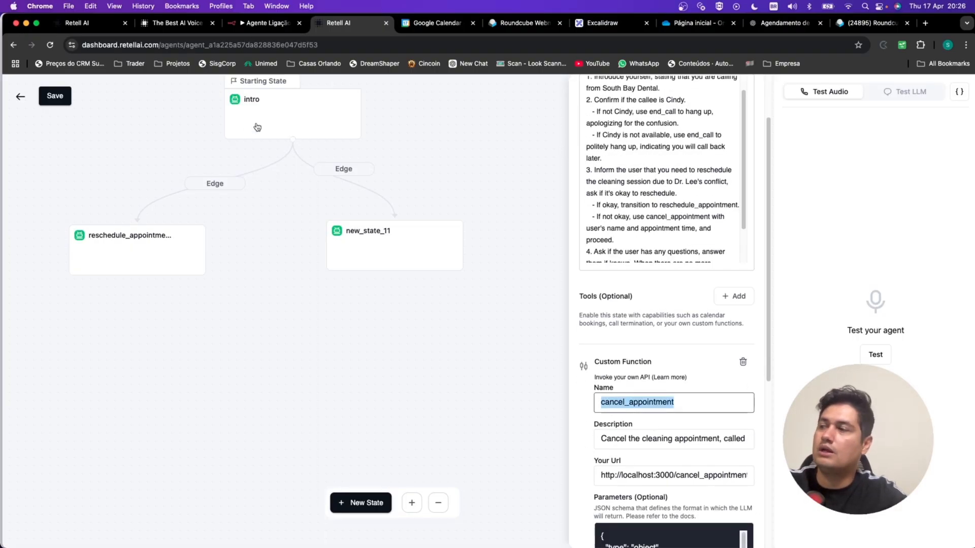
left_click(137, 249)
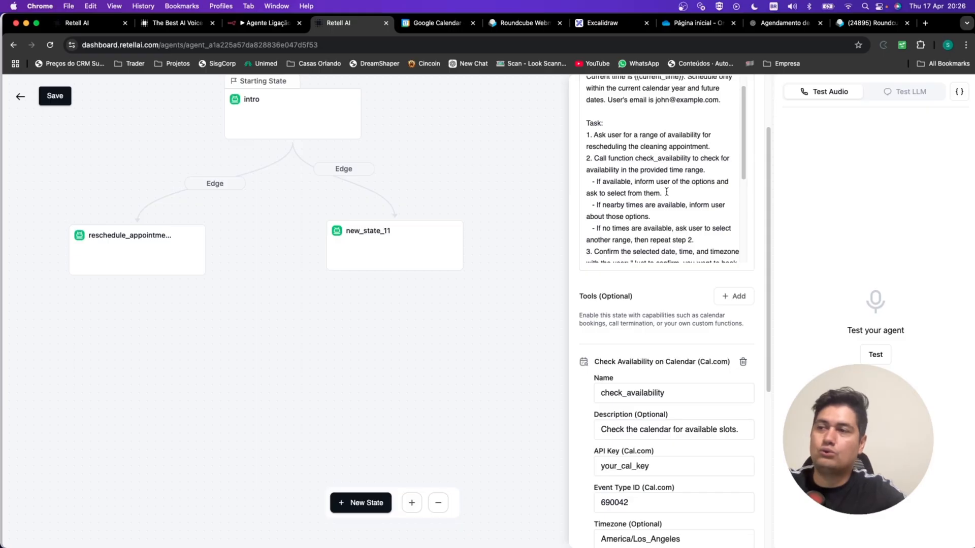
scroll(667, 204, "up", 2)
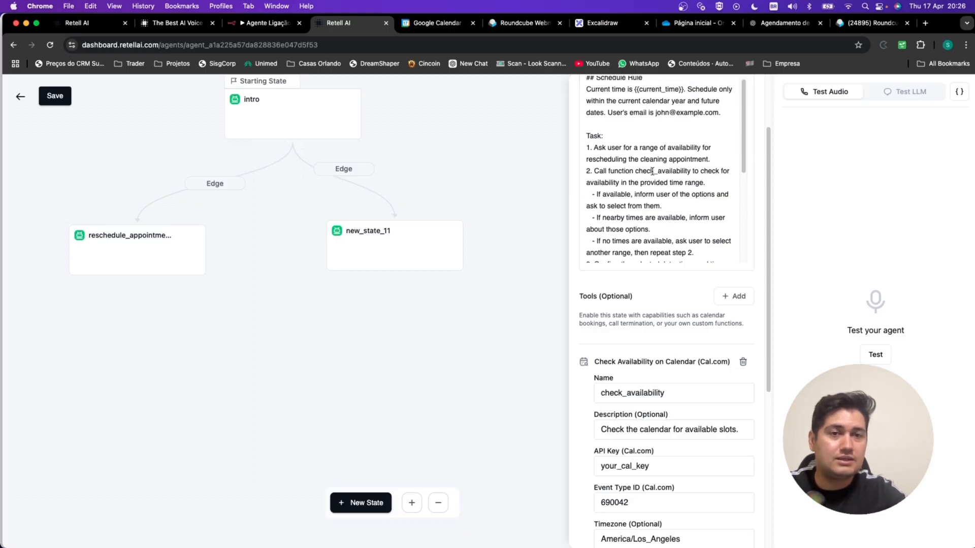
left_click(414, 253)
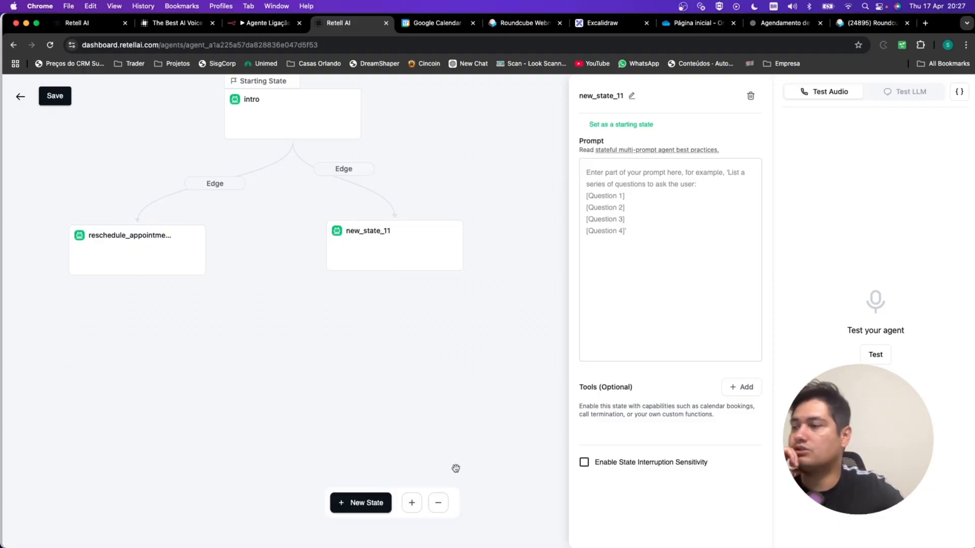
Leave the dentist agent's prompt tree editor, confirming the exit
left_click(20, 99)
left_click(561, 344)
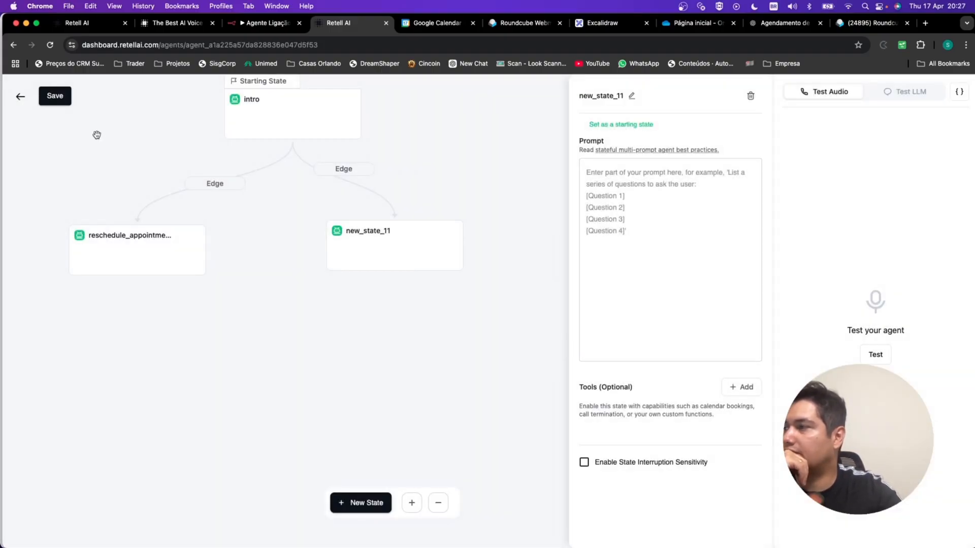
left_click(26, 106)
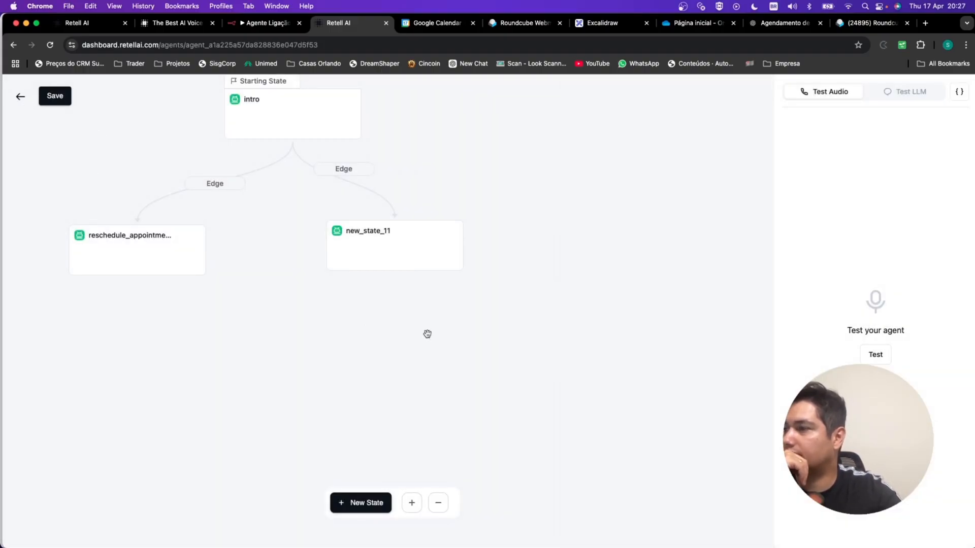
left_click(16, 99)
left_click(523, 342)
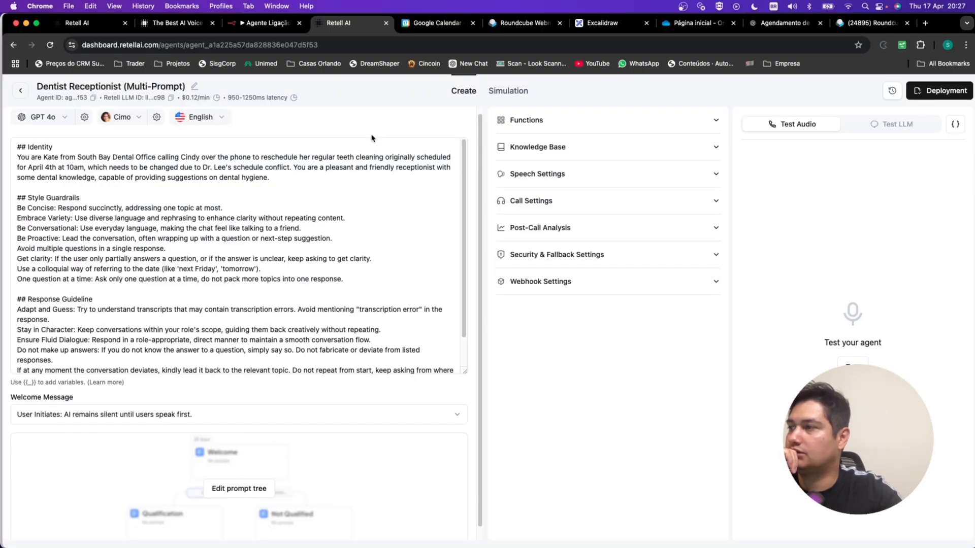
From All Agents, create a new agent from the Retail Receptionist template
left_click(20, 91)
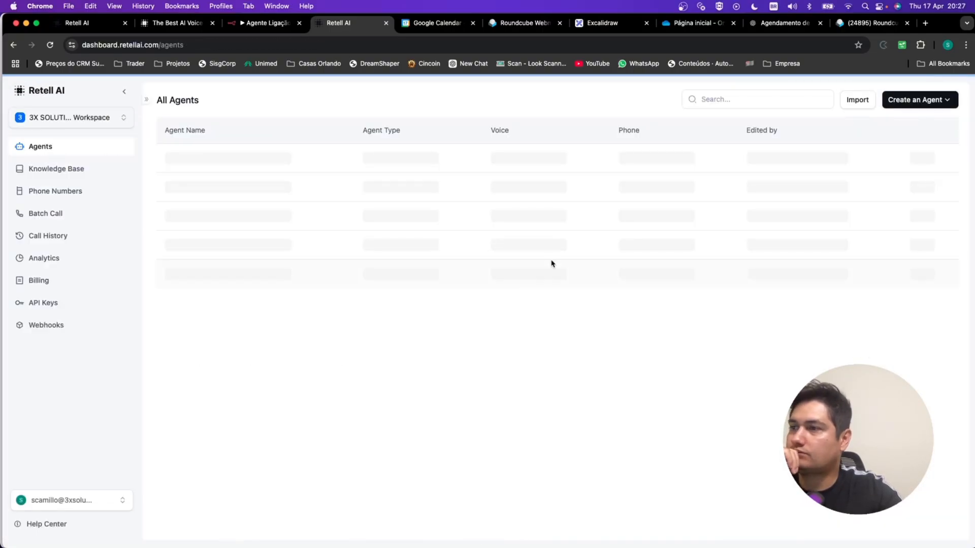
left_click(949, 101)
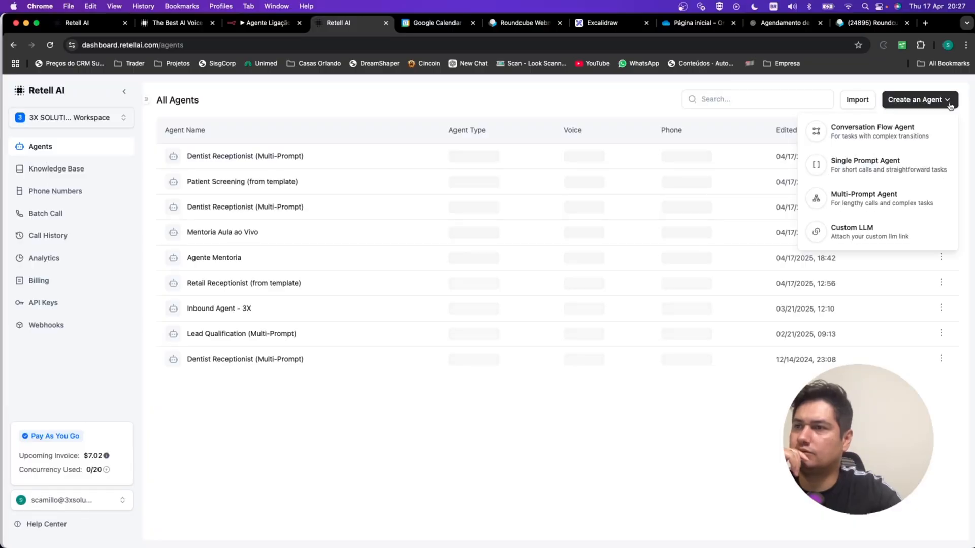
left_click(853, 175)
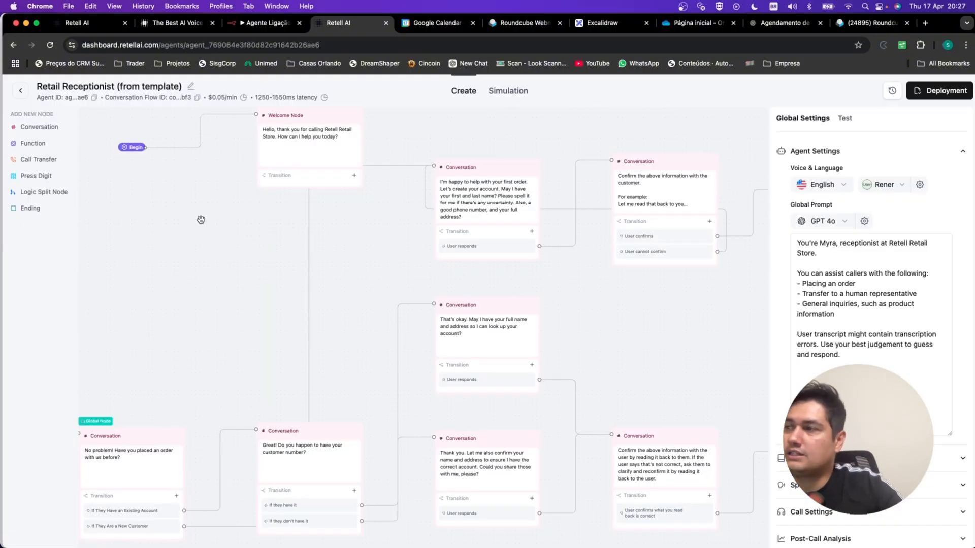
Pan across the flow canvas to inspect the Welcome Node and the first Conversation nodes
left_click_drag(157, 225, 179, 277)
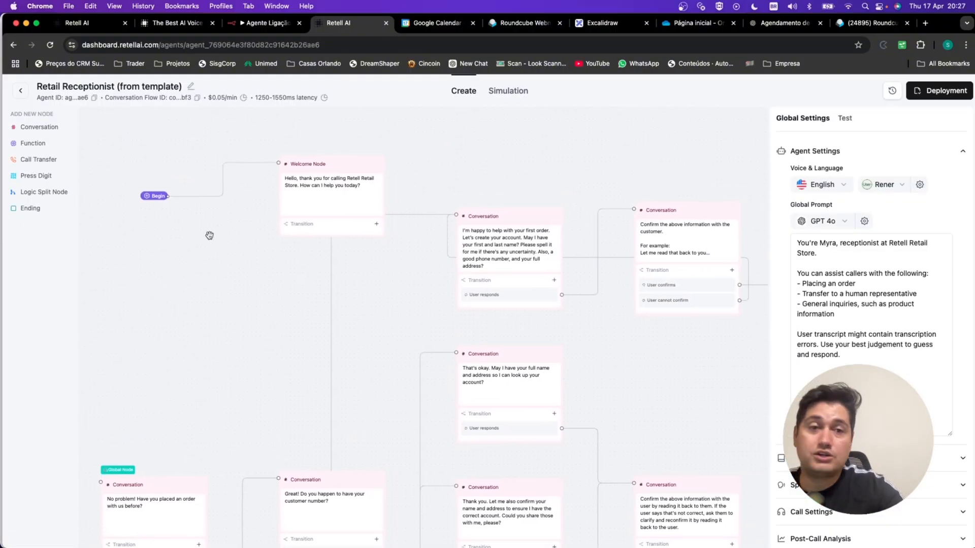
scroll(289, 277, "up", 2)
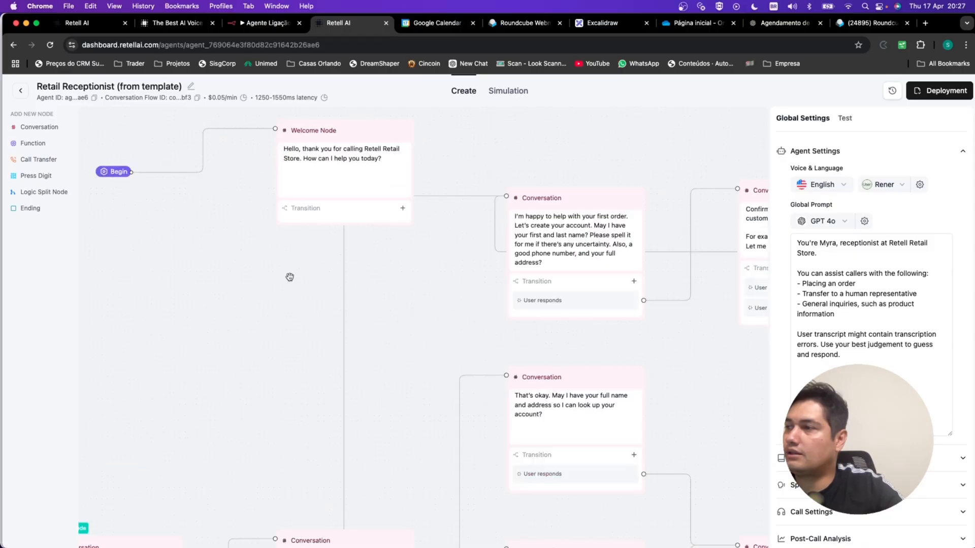
scroll(289, 277, "up", 2)
left_click_drag(276, 264, 214, 333)
left_click_drag(117, 285, 357, 243)
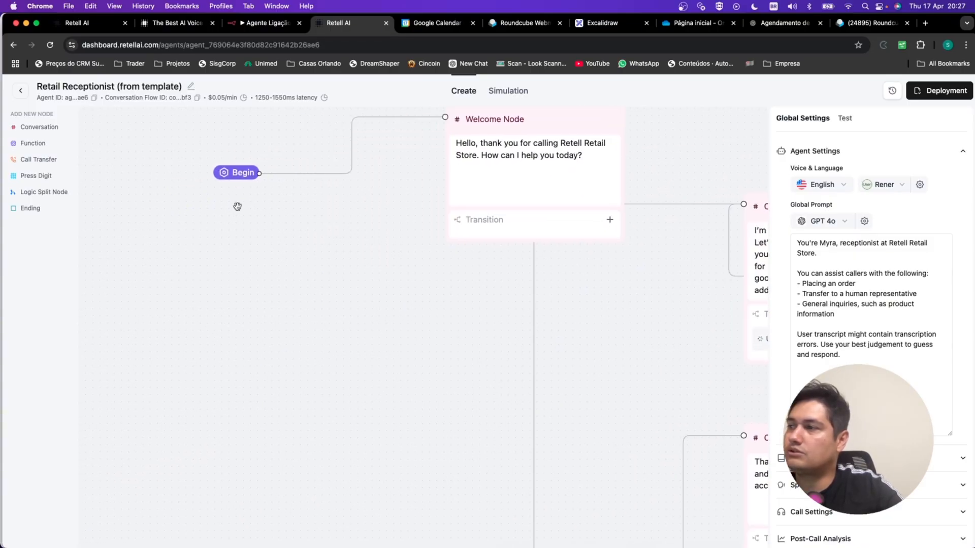
left_click_drag(296, 261, 113, 217)
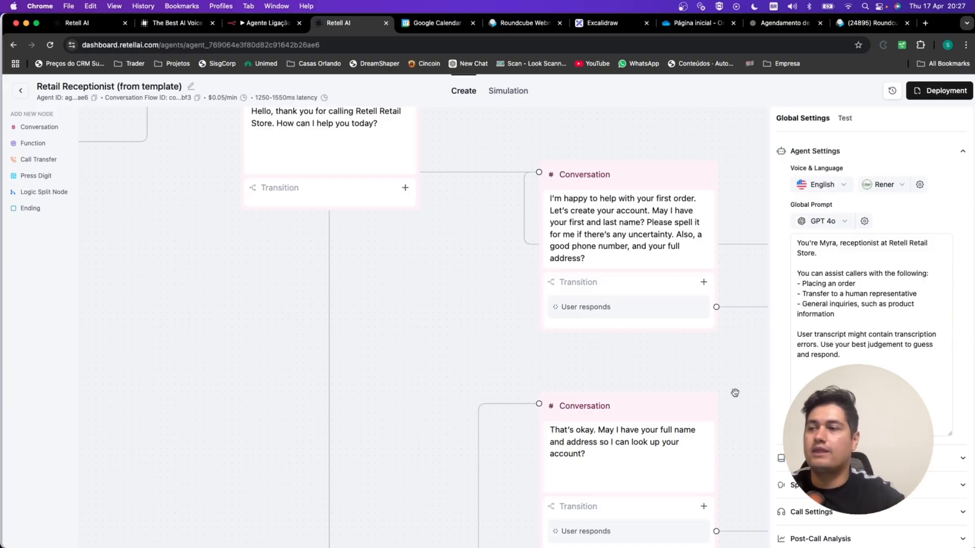
left_click_drag(489, 352, 211, 337)
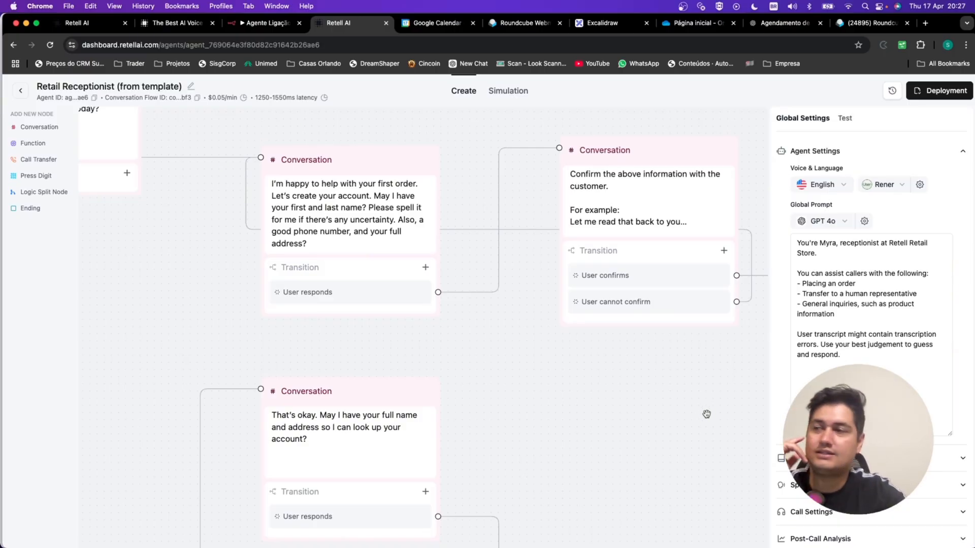
Scroll on to the Create Account, Look Up Account, End Call and Global Node areas
scroll(706, 414, "right", 10)
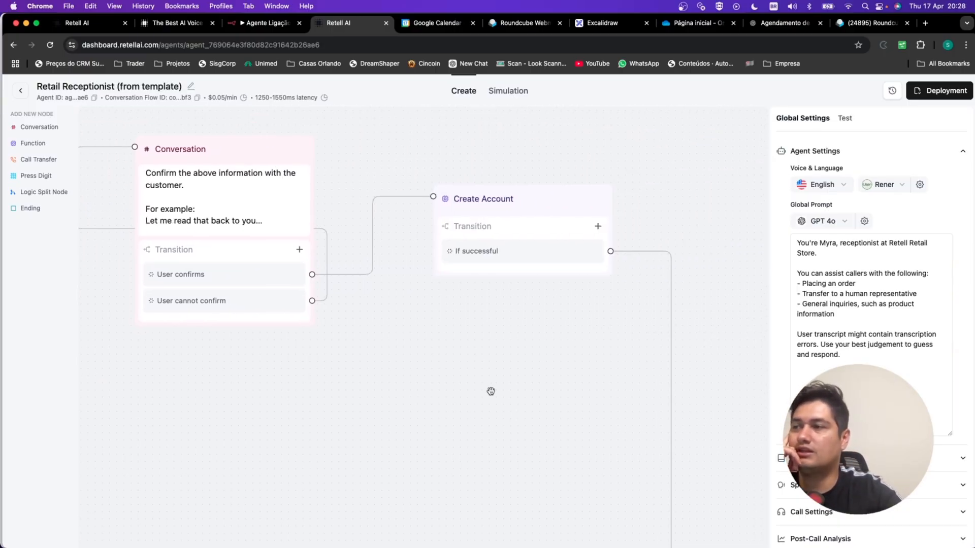
scroll(472, 349, "down", 2)
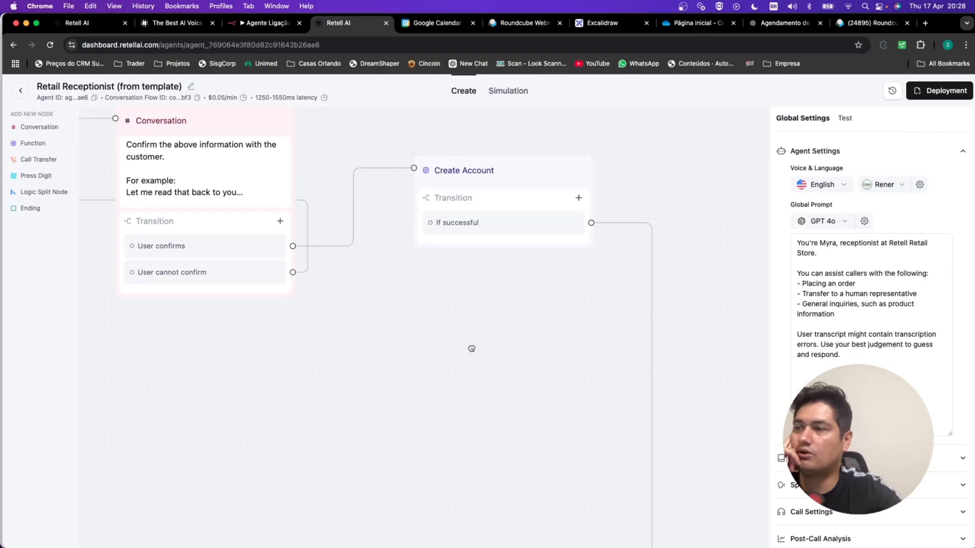
scroll(472, 348, "down", 10)
scroll(463, 353, "right", 5)
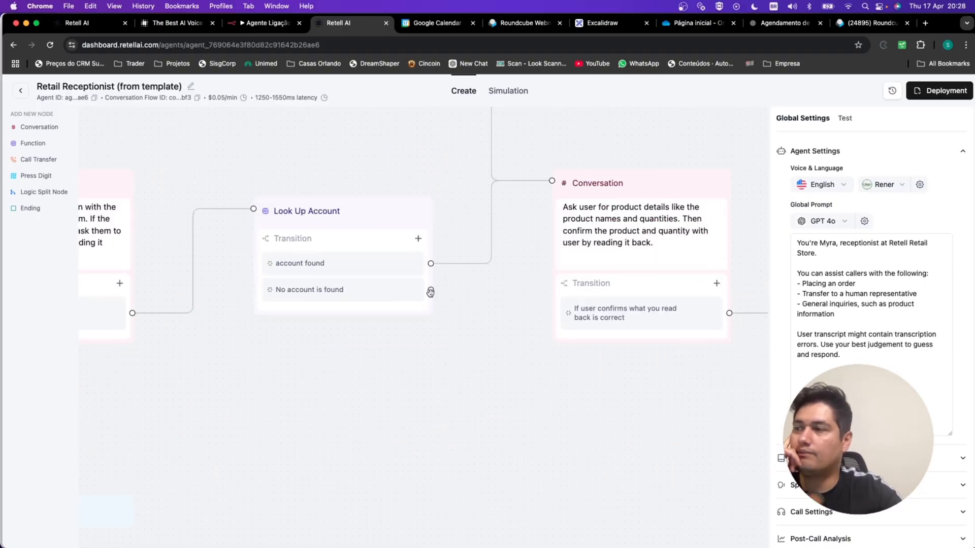
scroll(294, 398, "left", 3)
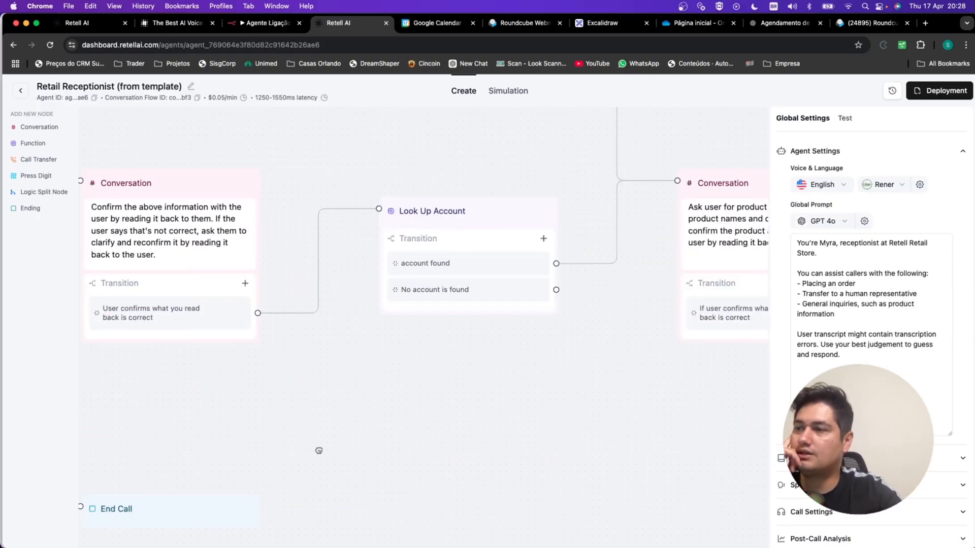
scroll(319, 450, "down", 5)
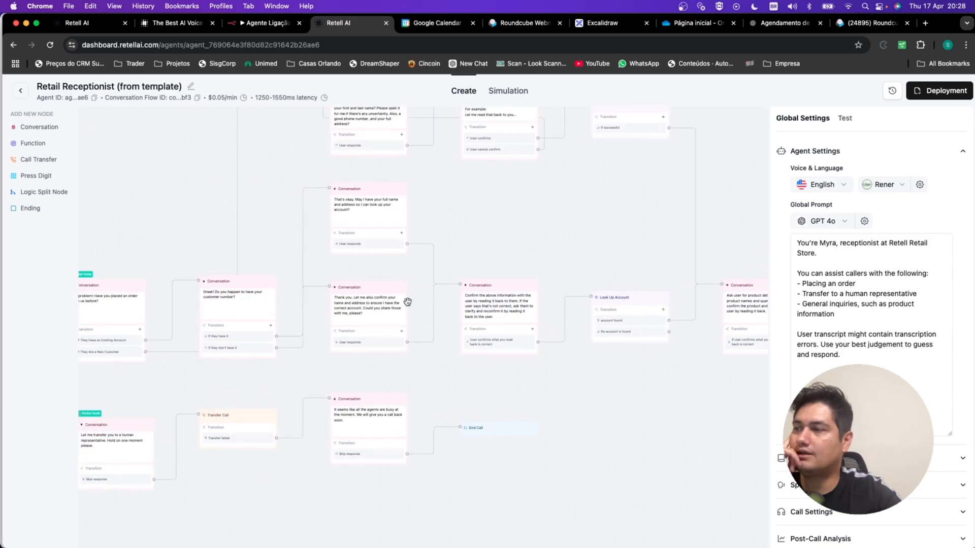
left_click_drag(220, 199, 515, 181)
scroll(437, 230, "up", 10)
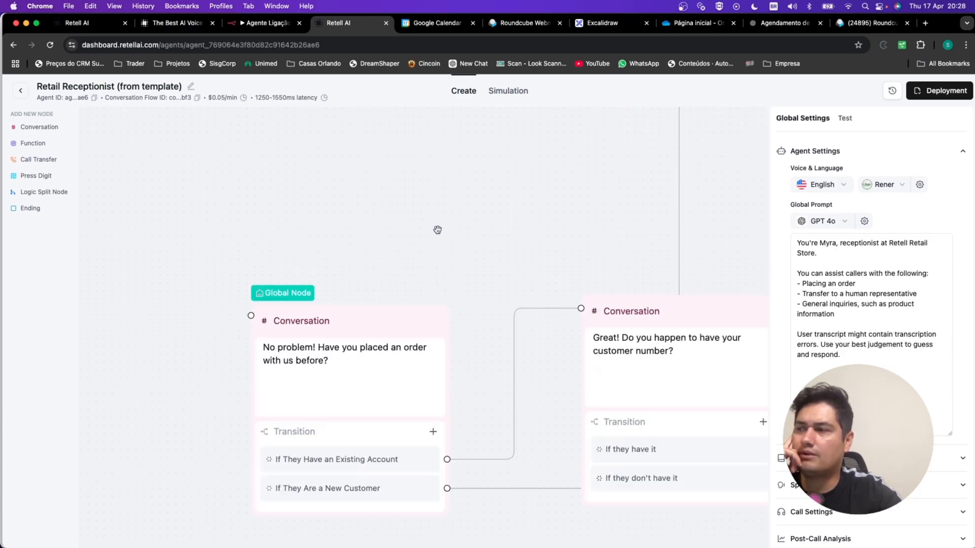
scroll(437, 230, "right", 3)
scroll(437, 230, "down", 2)
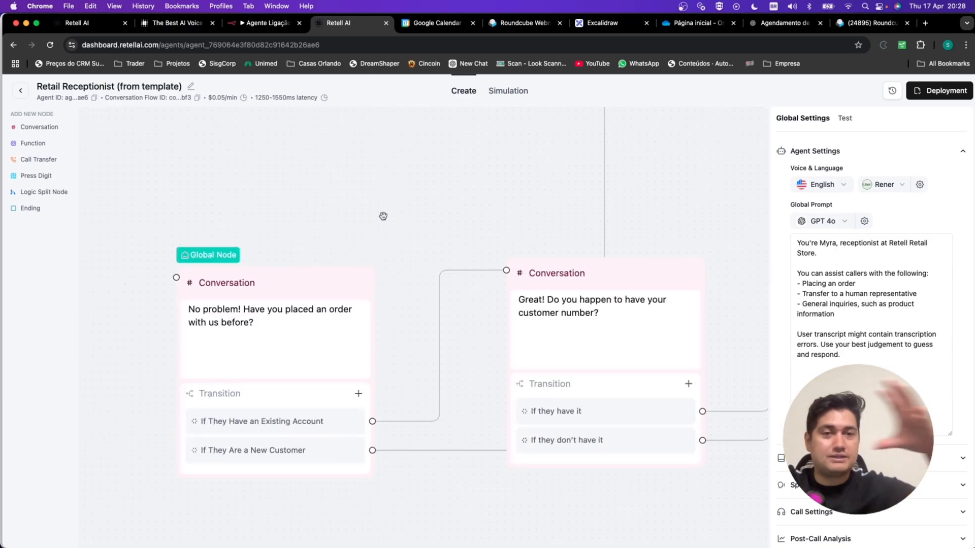